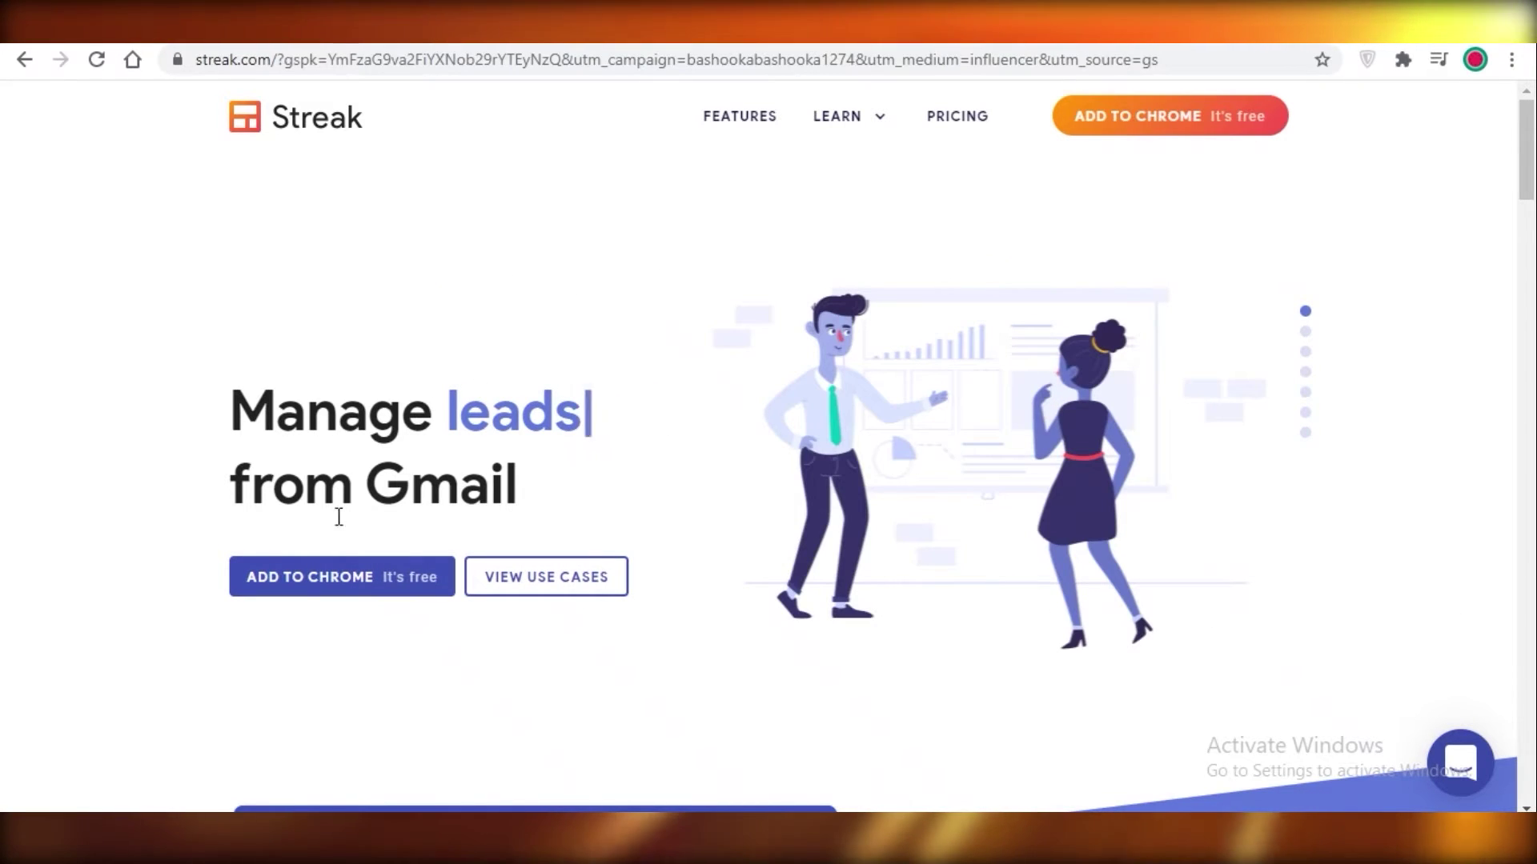
- Install the Streak CRM for Gmail extension in Chrome from Streak's website through its Chrome Web Store listing
{"action": "left_click", "coordinate": [291, 590]}
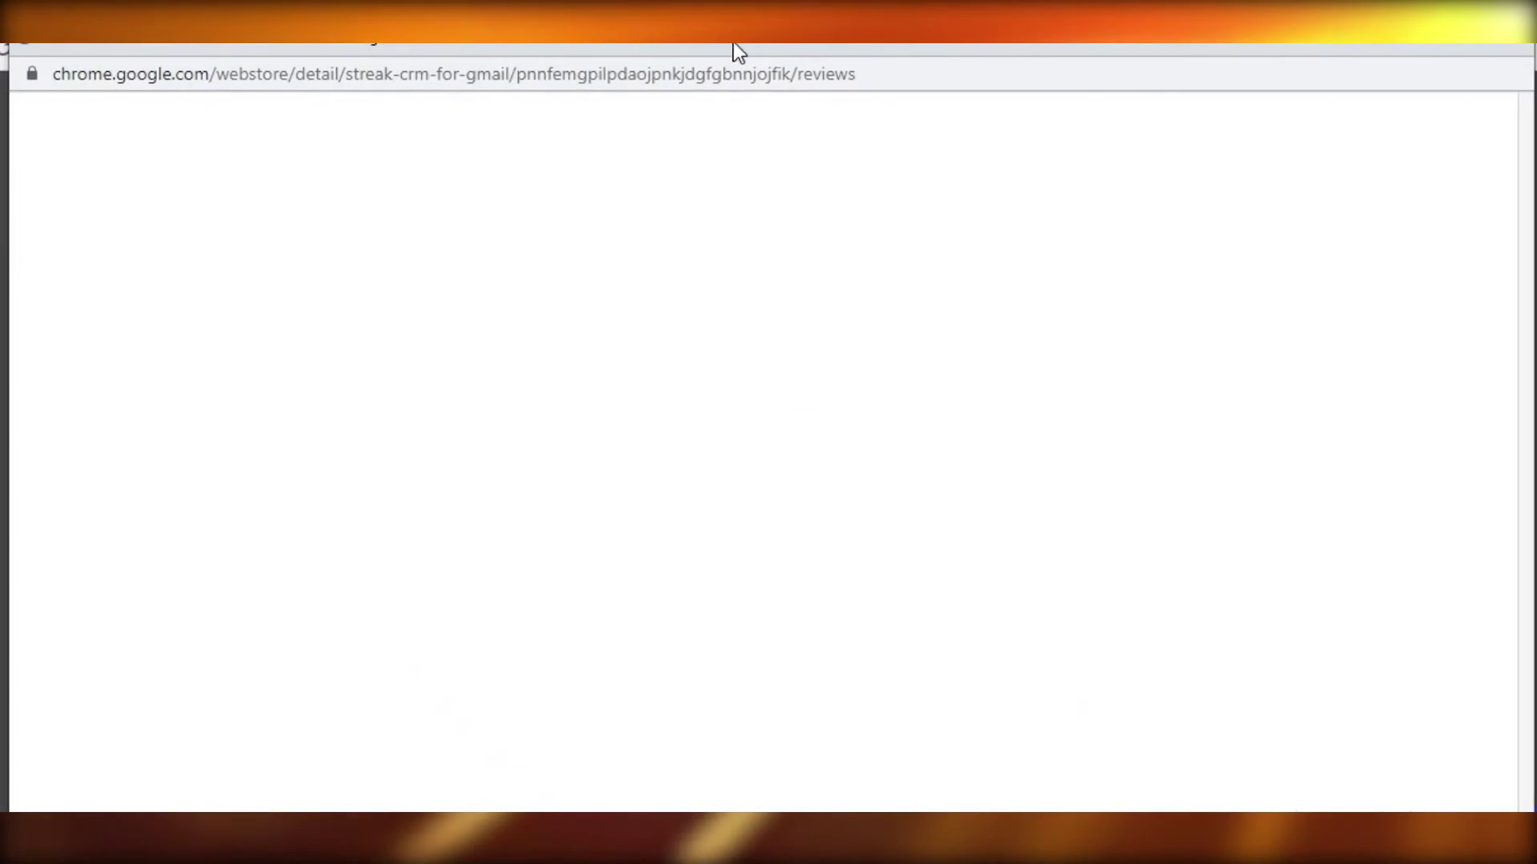
{"action": "mouse_move", "coordinate": [737, 52]}
{"action": "left_mouse_down"}
{"action": "mouse_move", "coordinate": [677, 336]}
{"action": "mouse_move", "coordinate": [747, 181]}
{"action": "mouse_move", "coordinate": [732, 46]}
{"action": "left_mouse_up"}
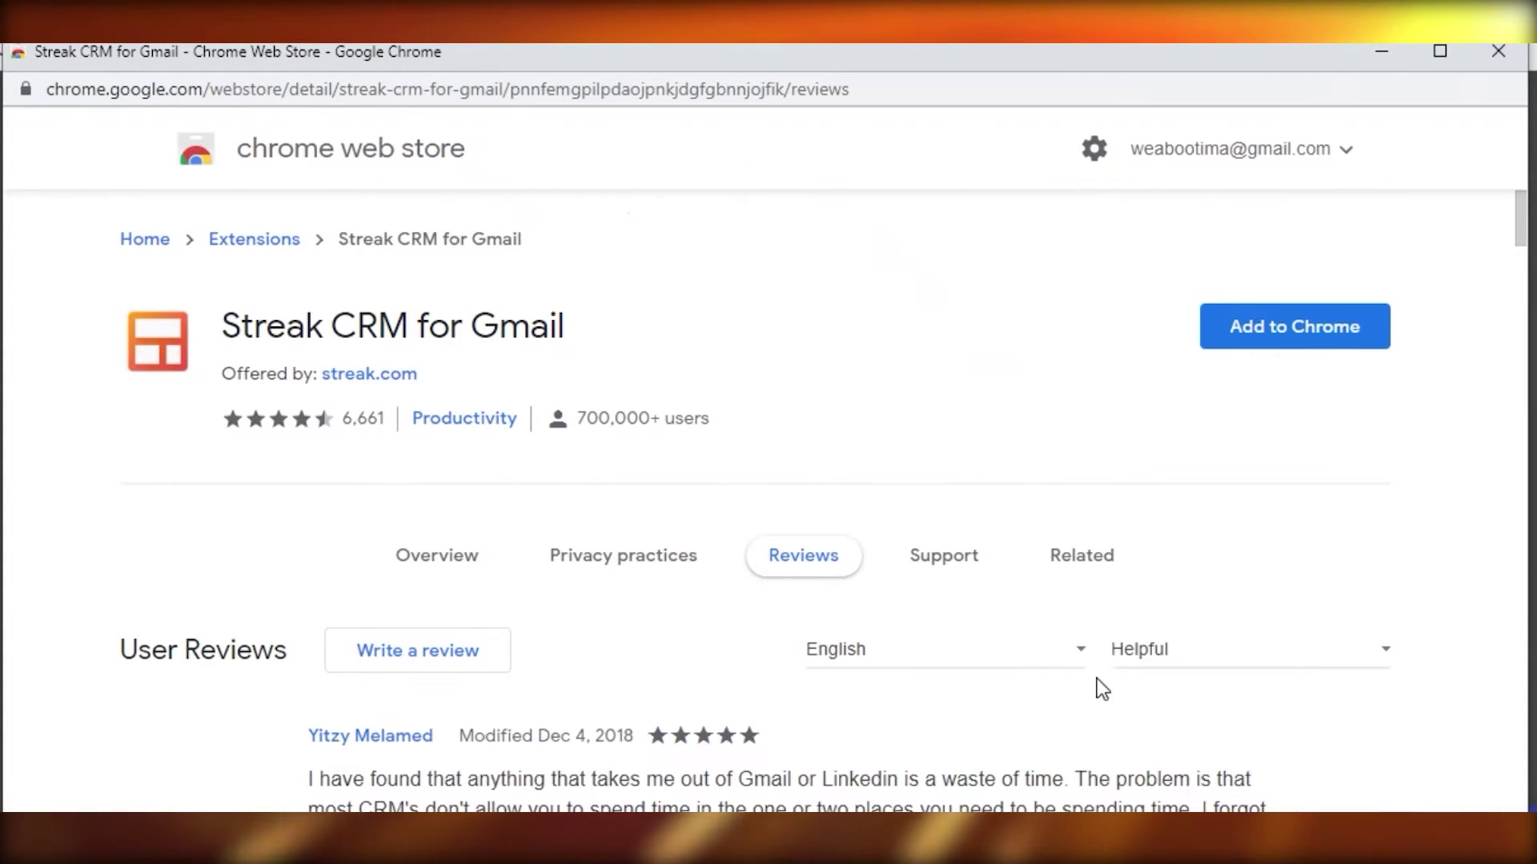
{"action": "left_click", "coordinate": [1279, 341]}
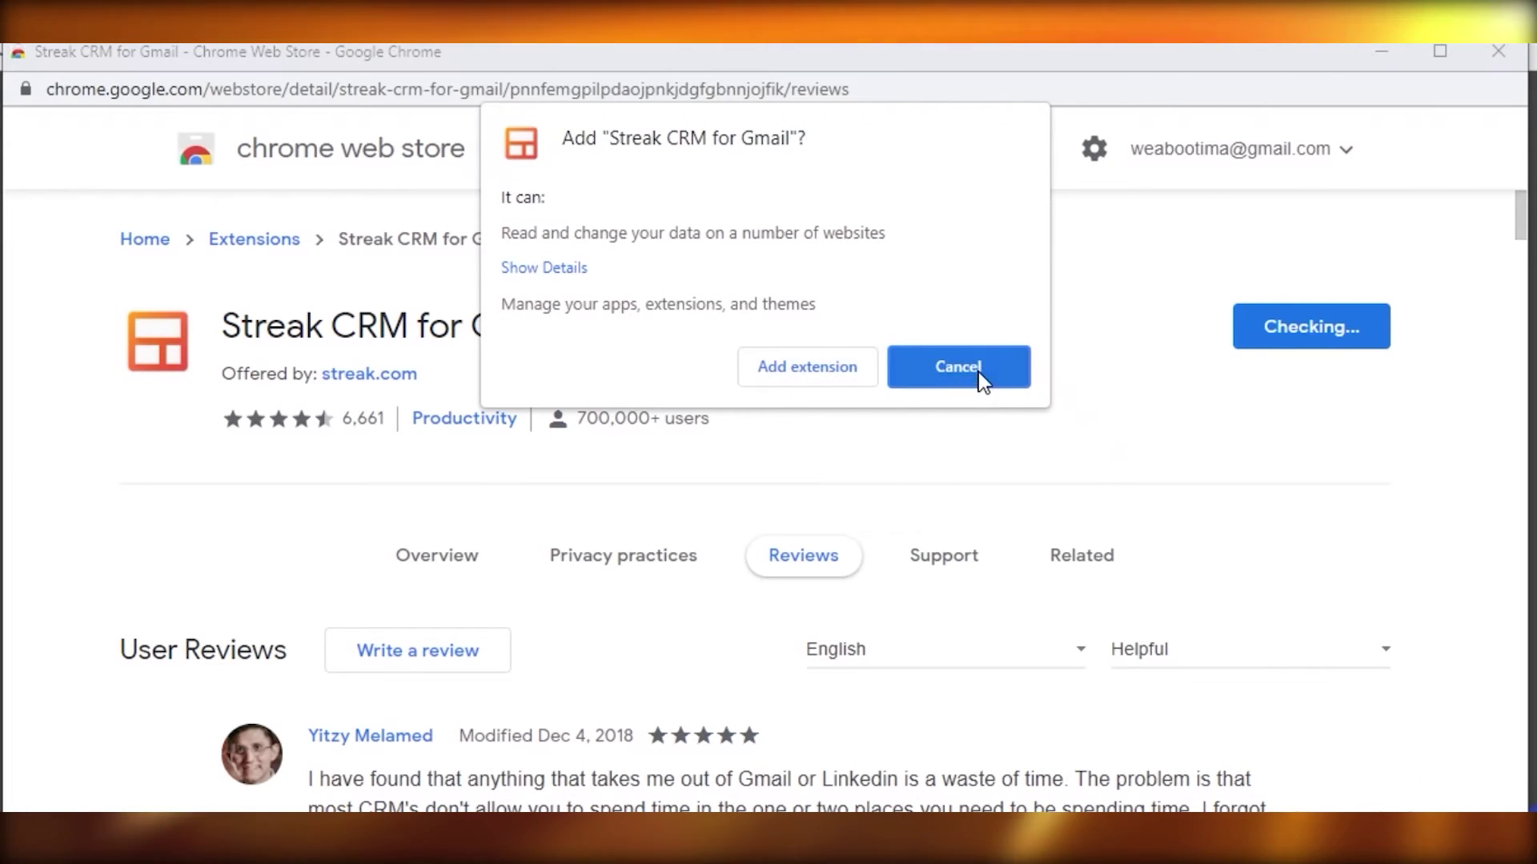
{"action": "left_click", "coordinate": [805, 369]}
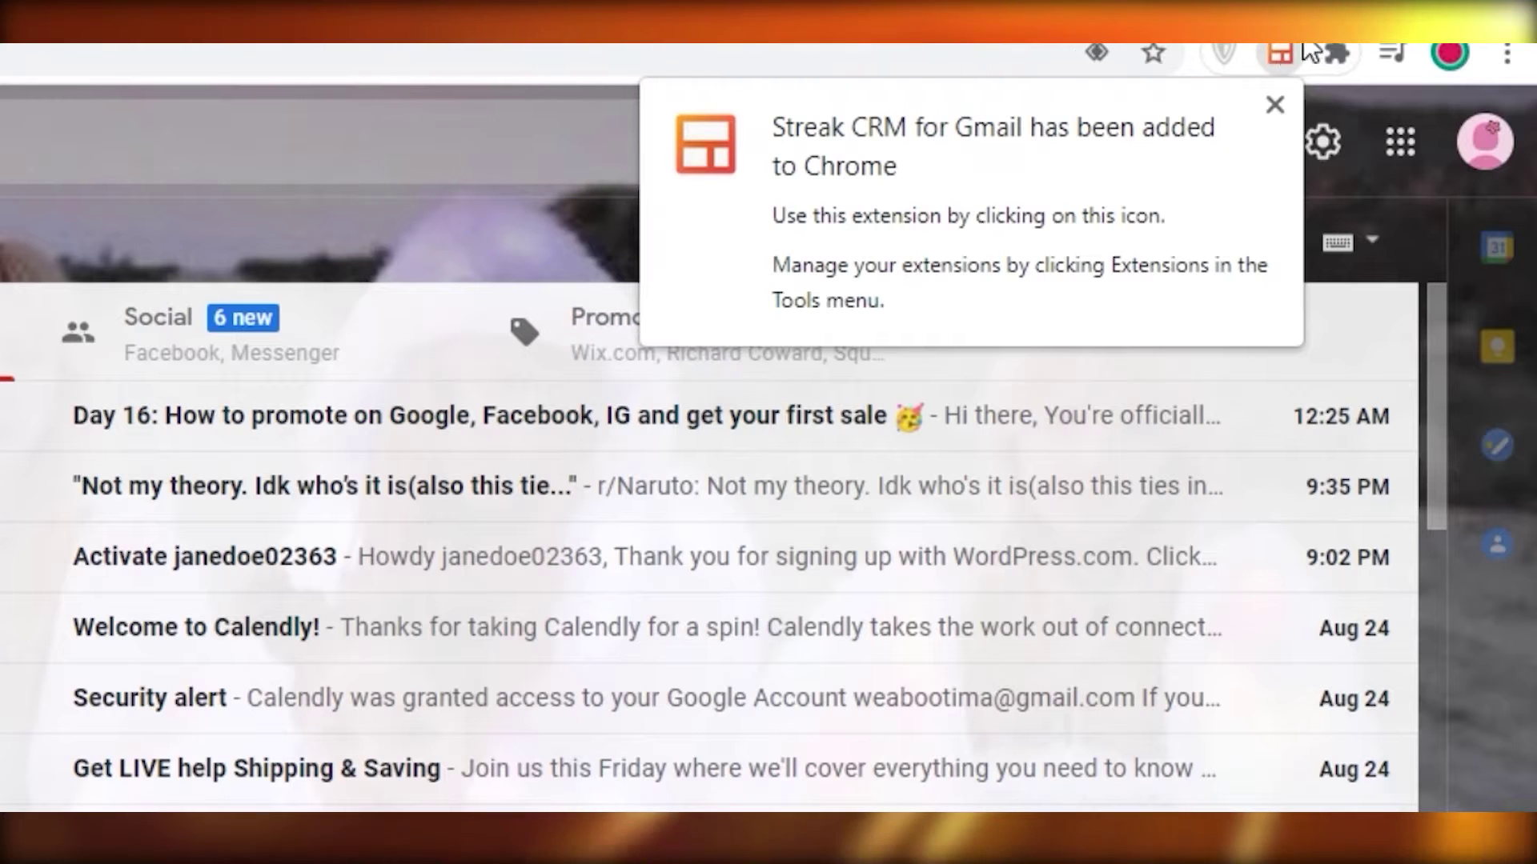
- Pin the Streak CRM for Gmail extension in Chrome and dismiss its introduction popup
{"action": "left_click", "coordinate": [1295, 50]}
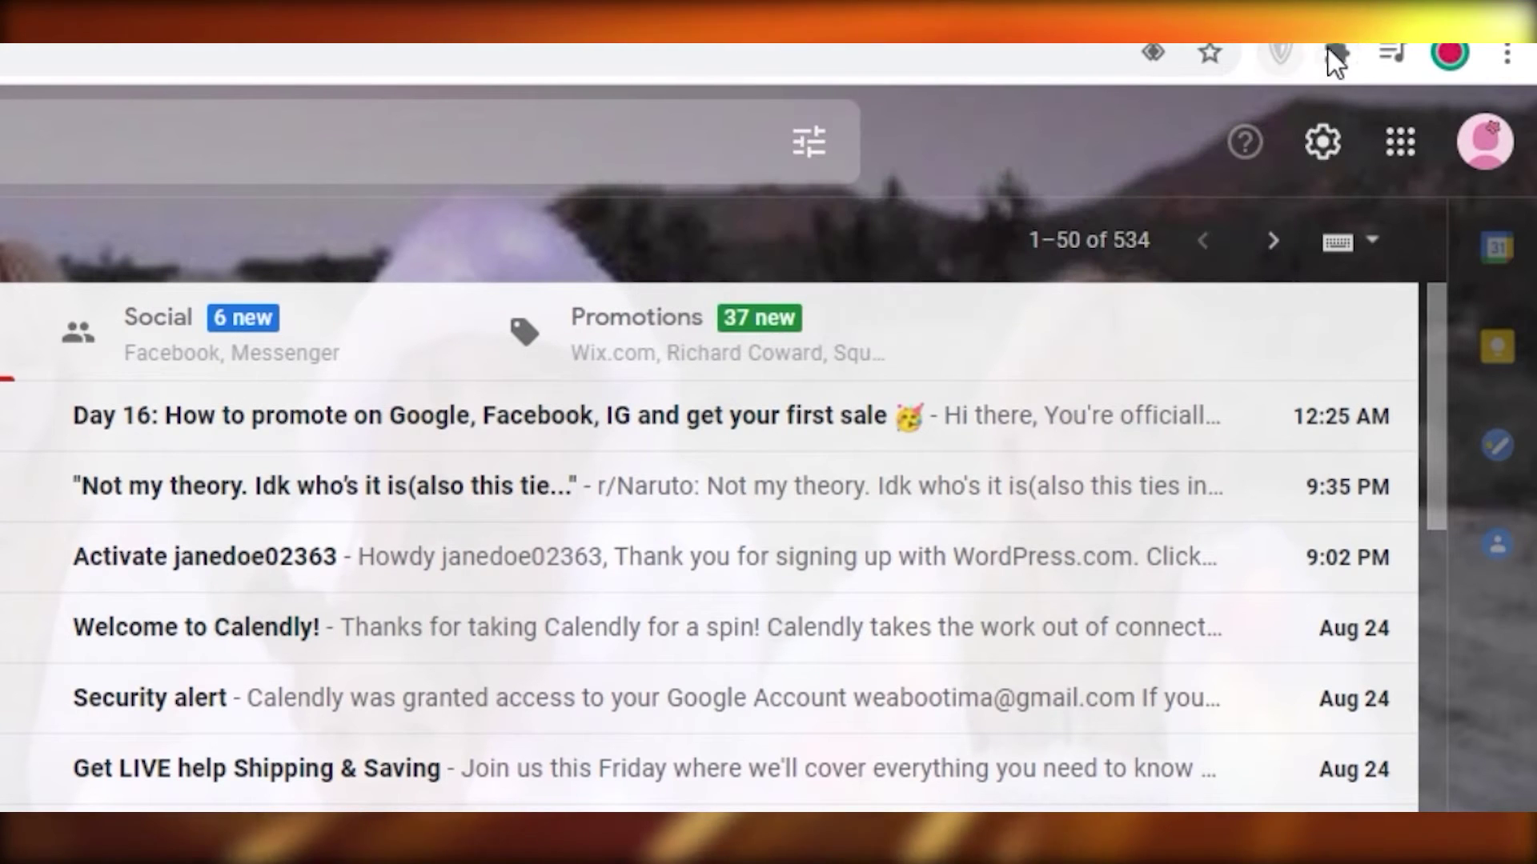
{"action": "left_click", "coordinate": [1332, 53]}
{"action": "left_click", "coordinate": [1017, 306]}
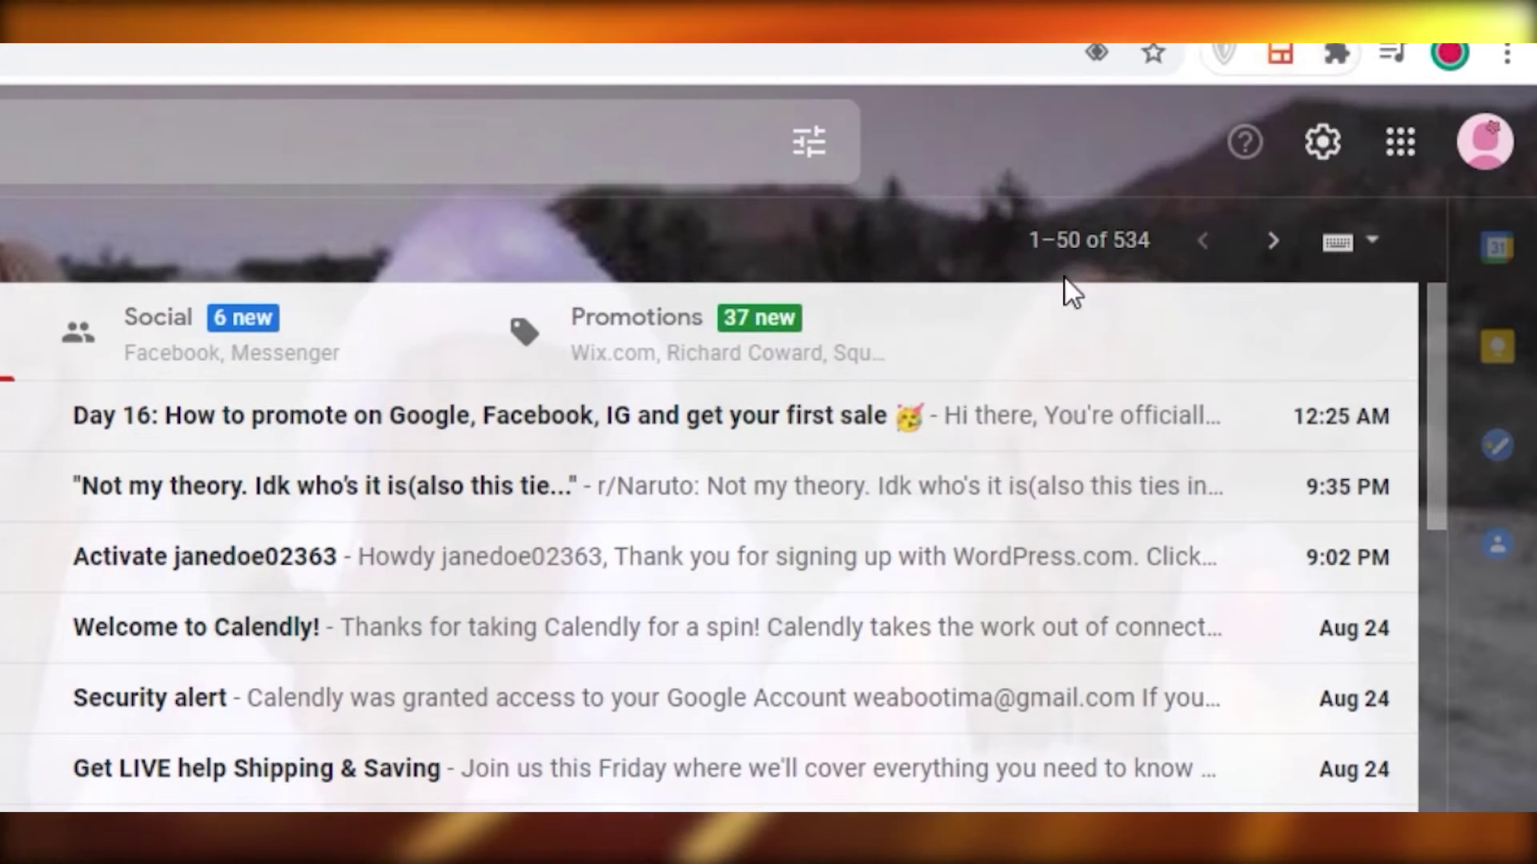
{"action": "left_click", "coordinate": [1335, 55]}
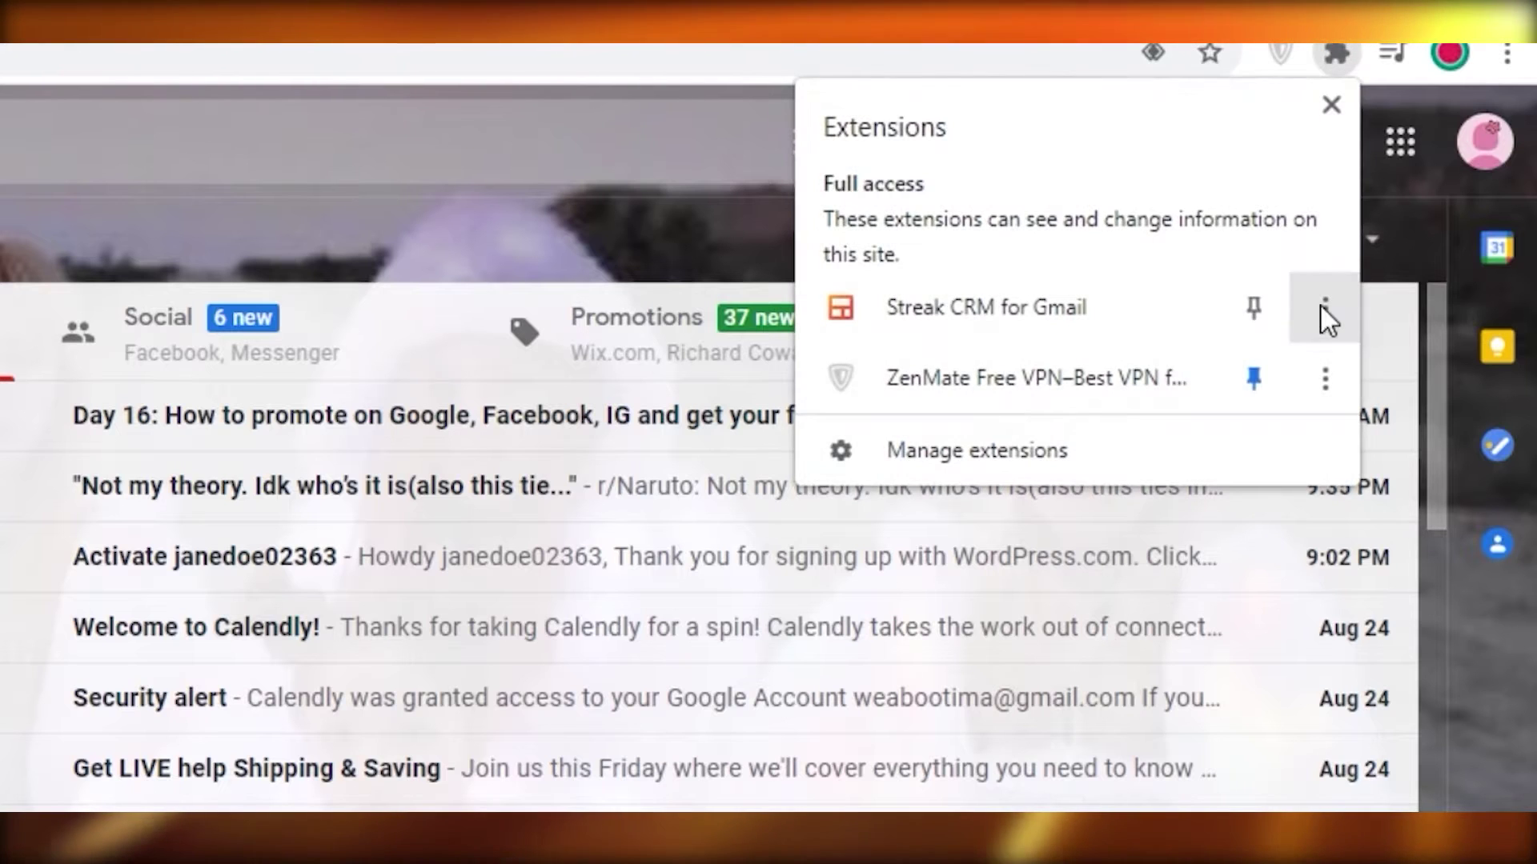
{"action": "left_click", "coordinate": [1308, 52]}
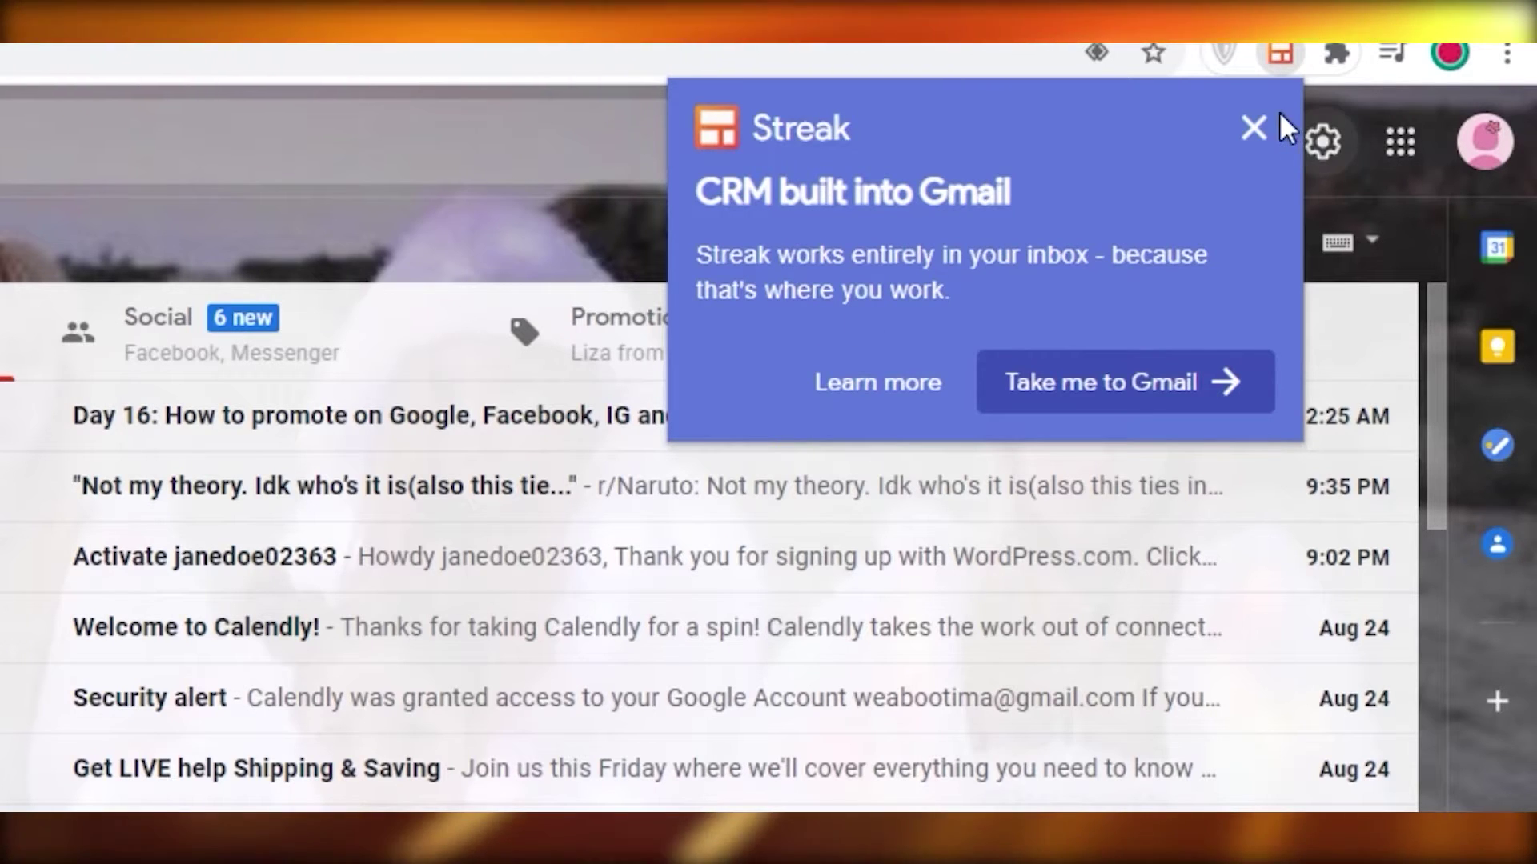
{"action": "left_click", "coordinate": [1255, 129]}
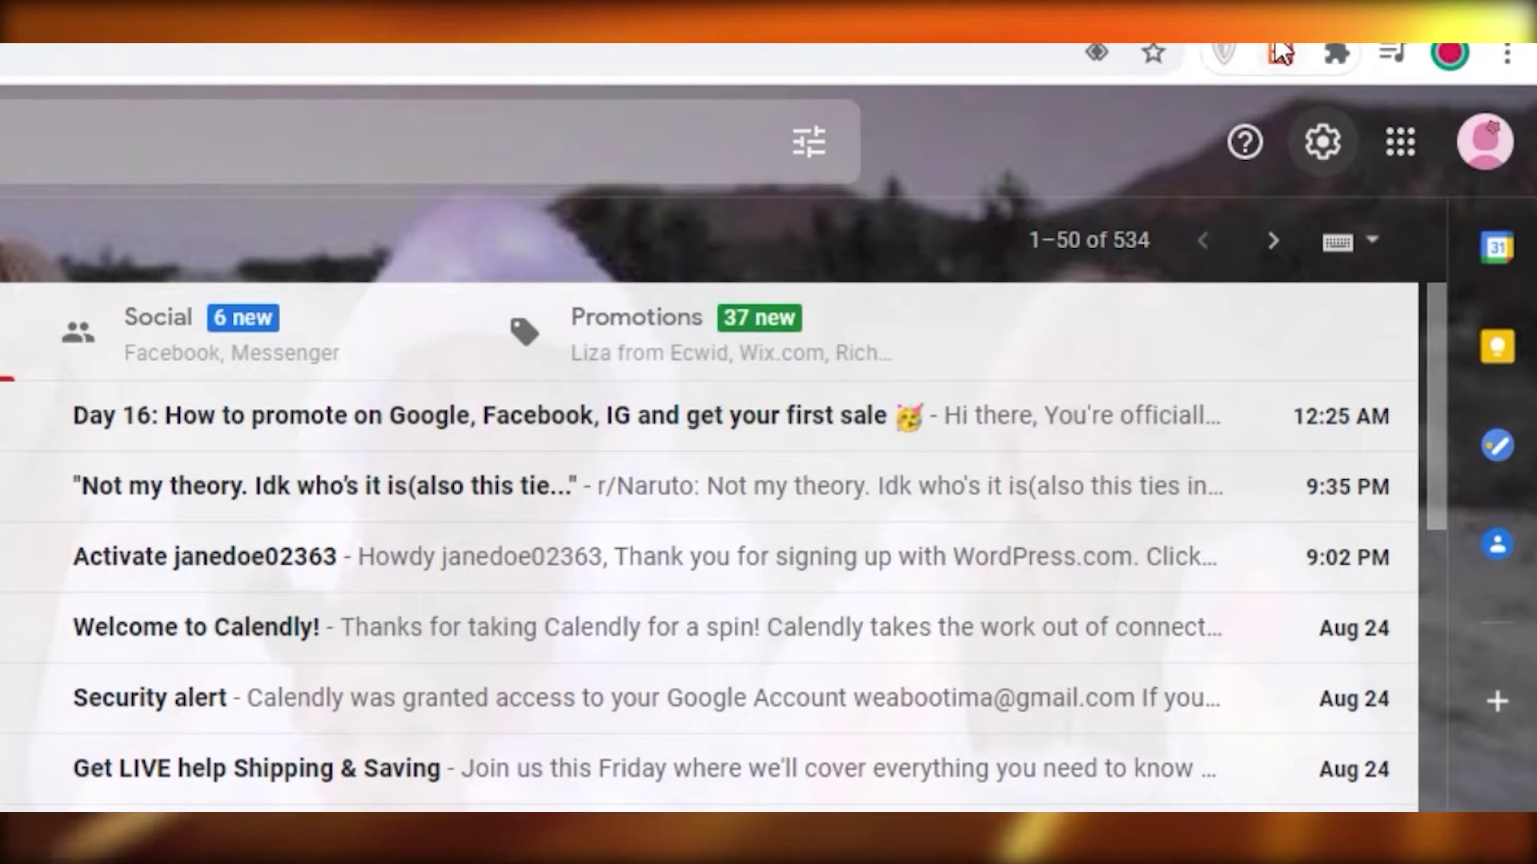
- Go to Gmail from the Streak extension and sign in to Streak with the existing Google account, granting the requested access
{"action": "left_click", "coordinate": [1280, 53]}
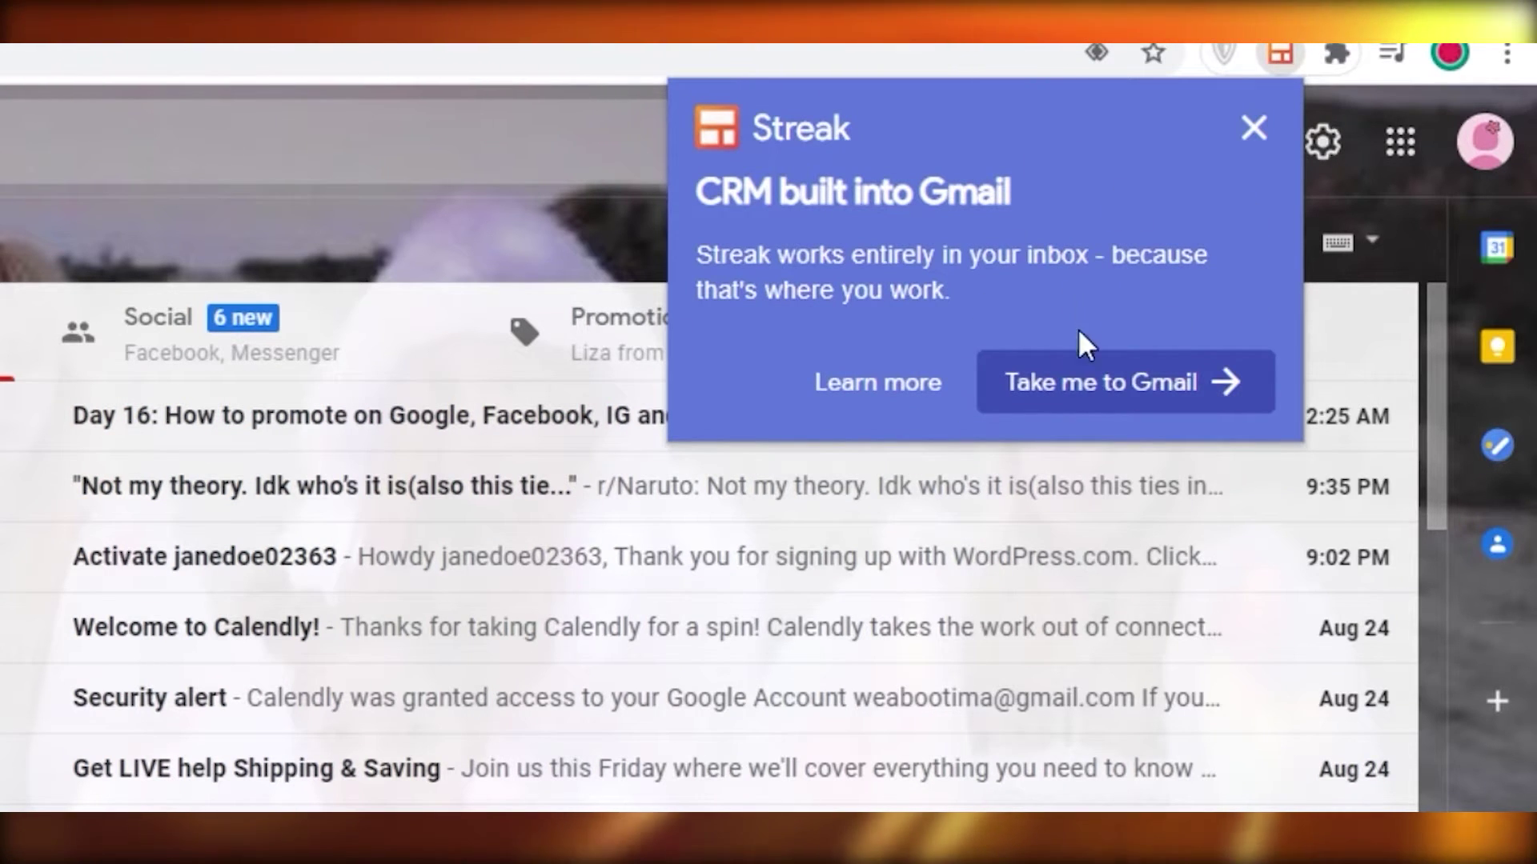
{"action": "left_click", "coordinate": [1069, 400]}
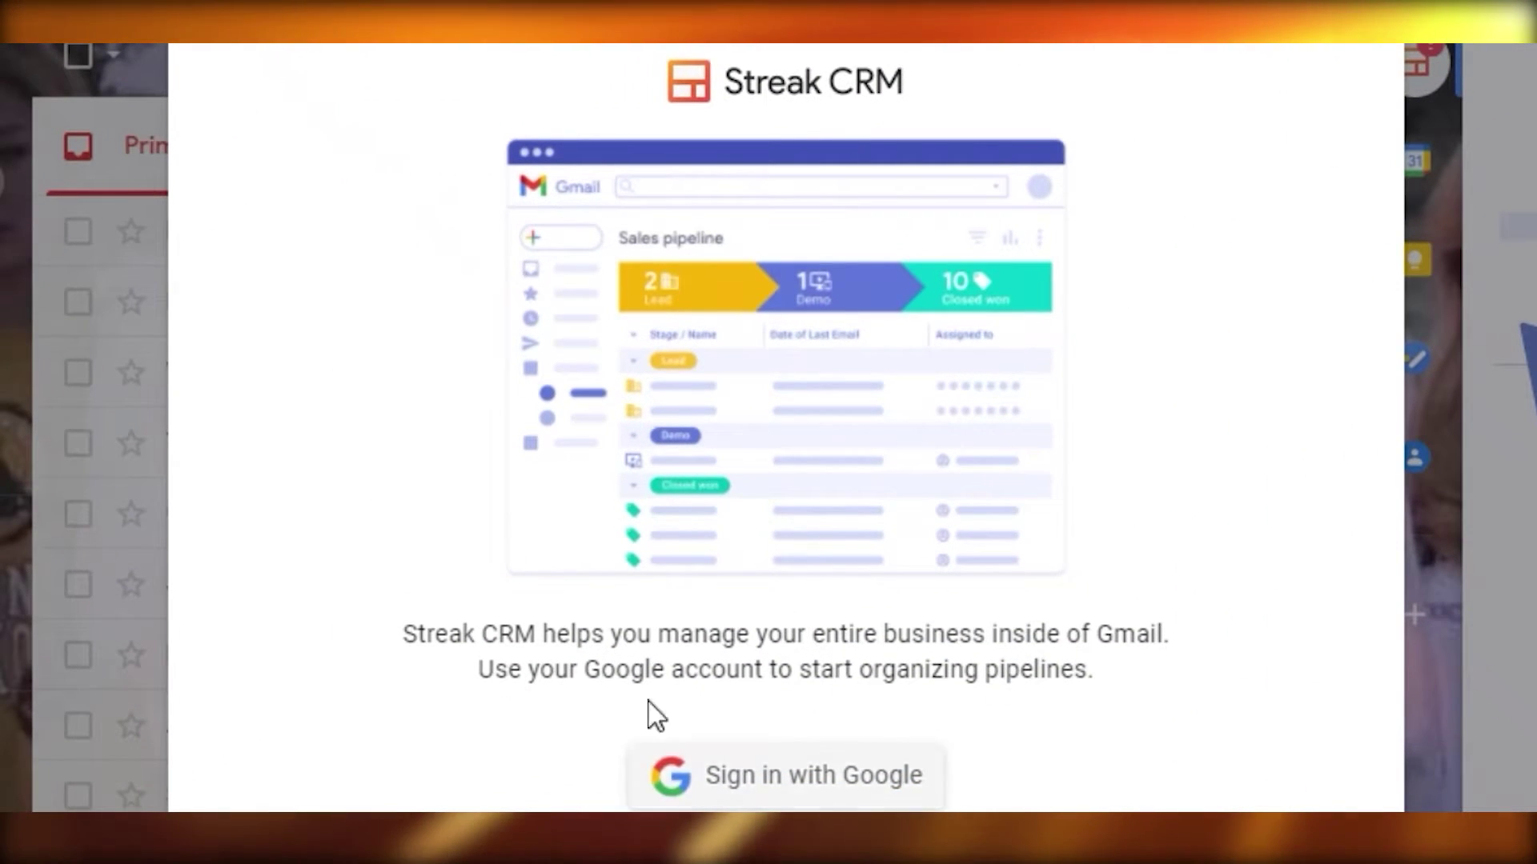
{"action": "left_click", "coordinate": [730, 798]}
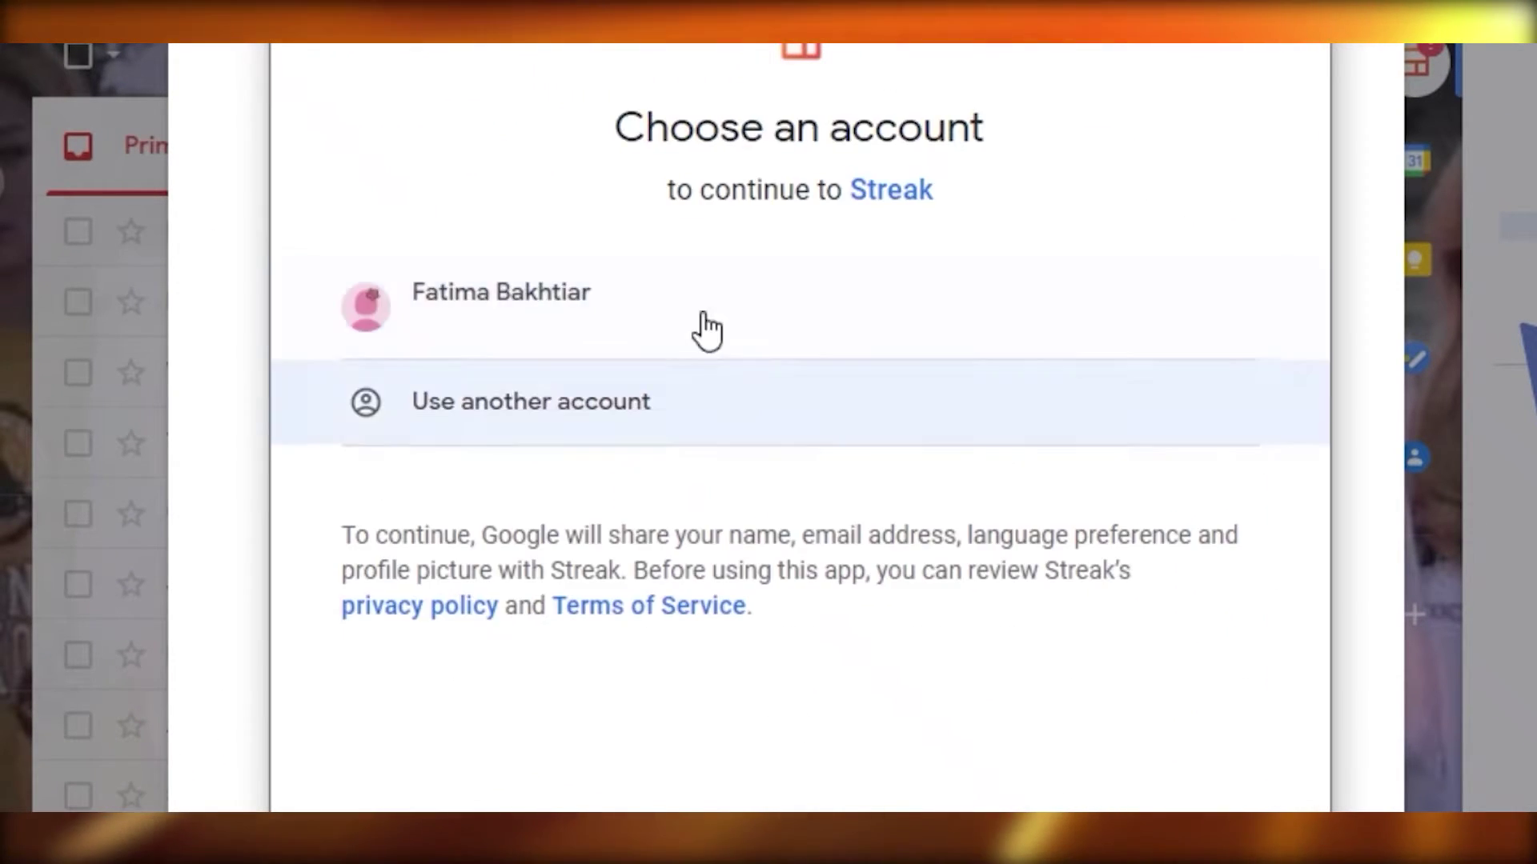
{"action": "left_click", "coordinate": [717, 297]}
{"action": "scroll", "coordinate": [823, 669], "scroll_direction": "down", "scroll_amount": 5}
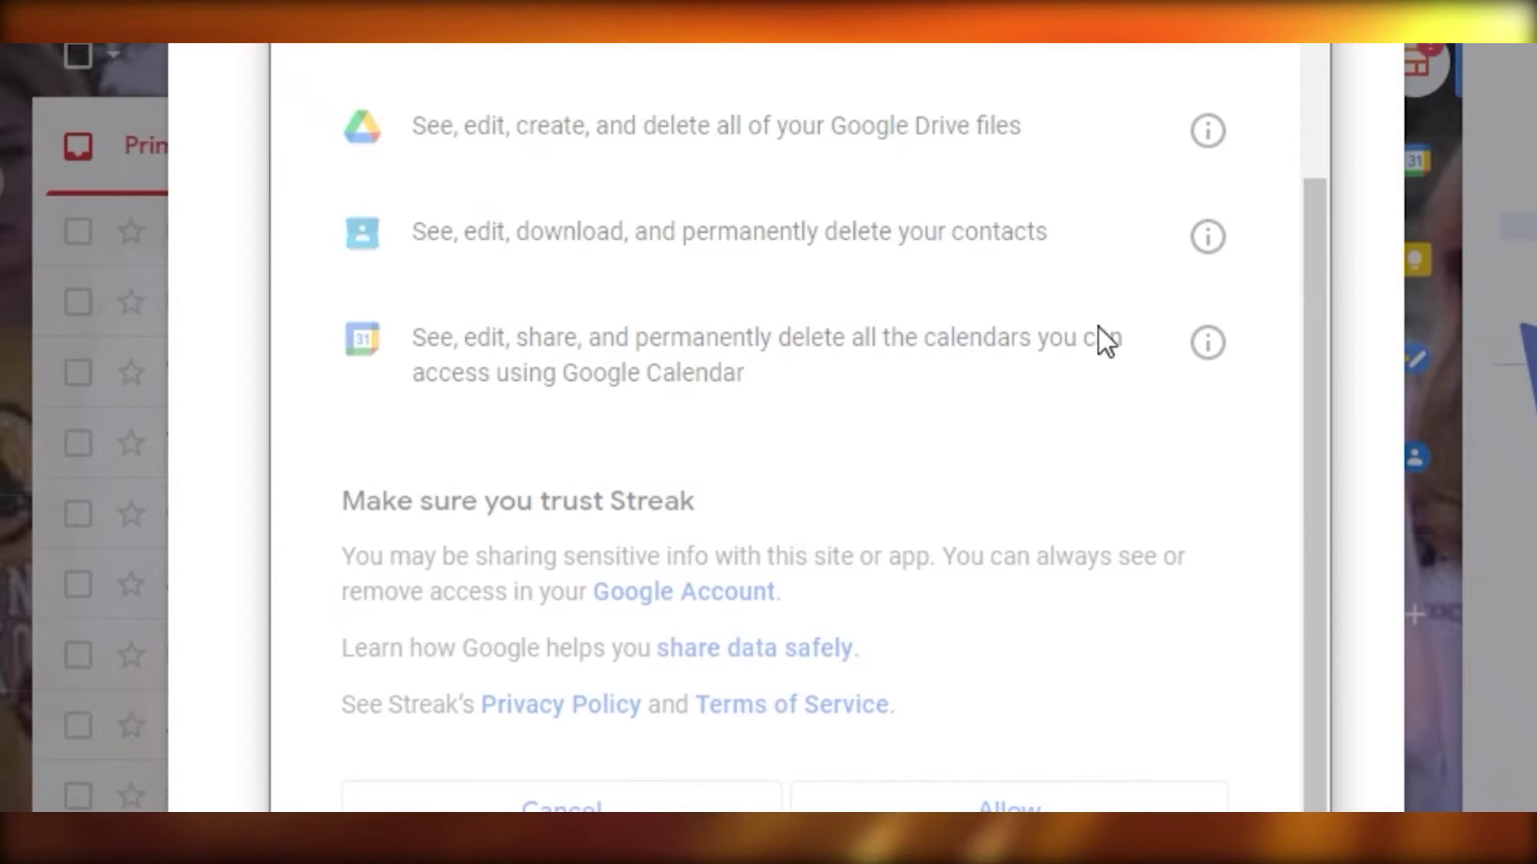
{"action": "scroll", "coordinate": [761, 335], "scroll_direction": "up", "scroll_amount": 2}
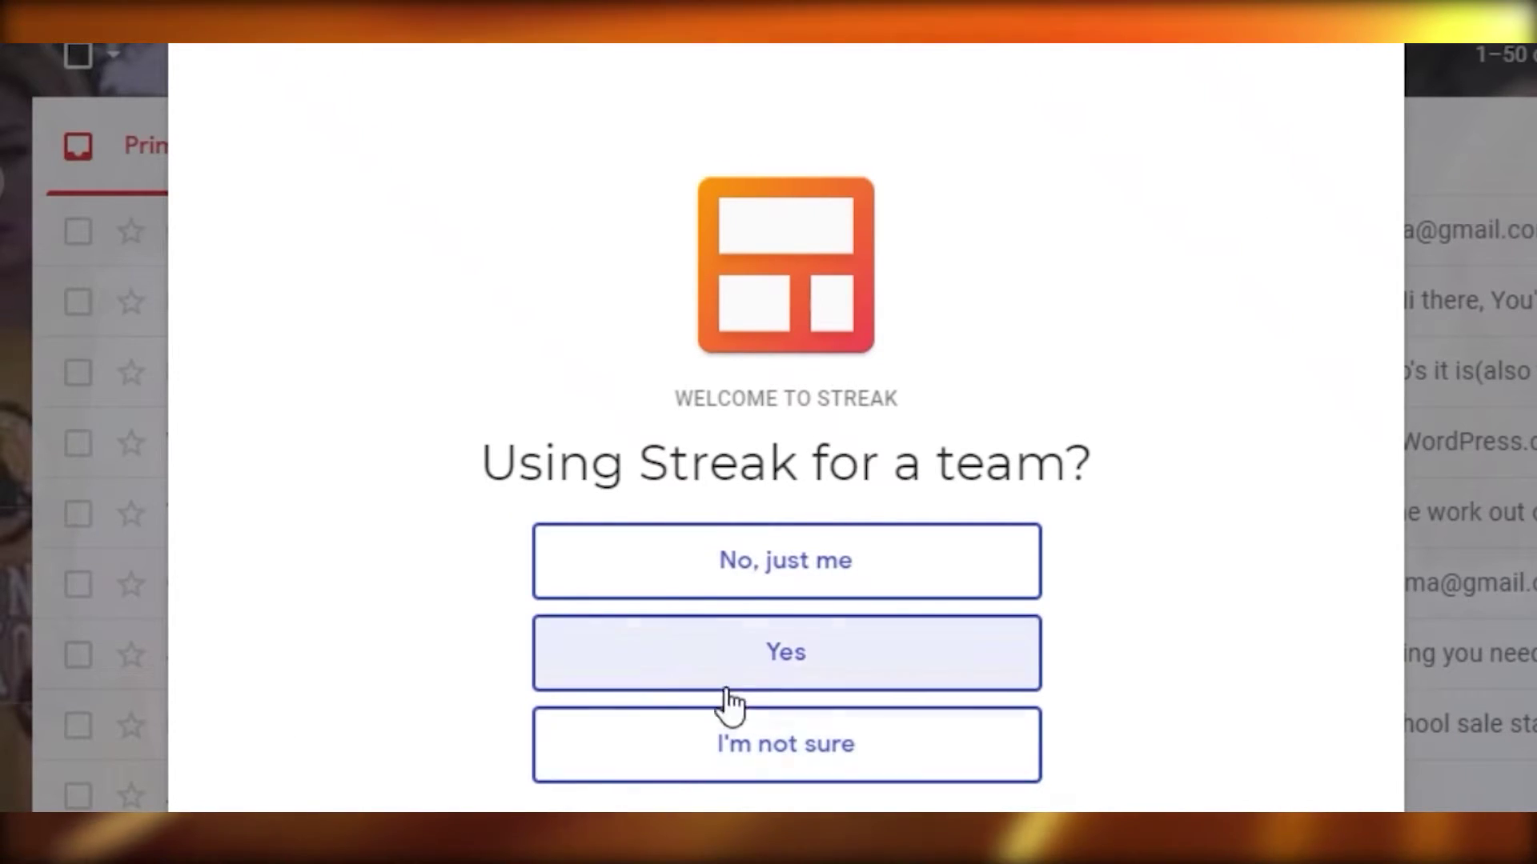
- Answer Yes to using Streak for a team and start creating the first pipeline
{"action": "left_click", "coordinate": [818, 676]}
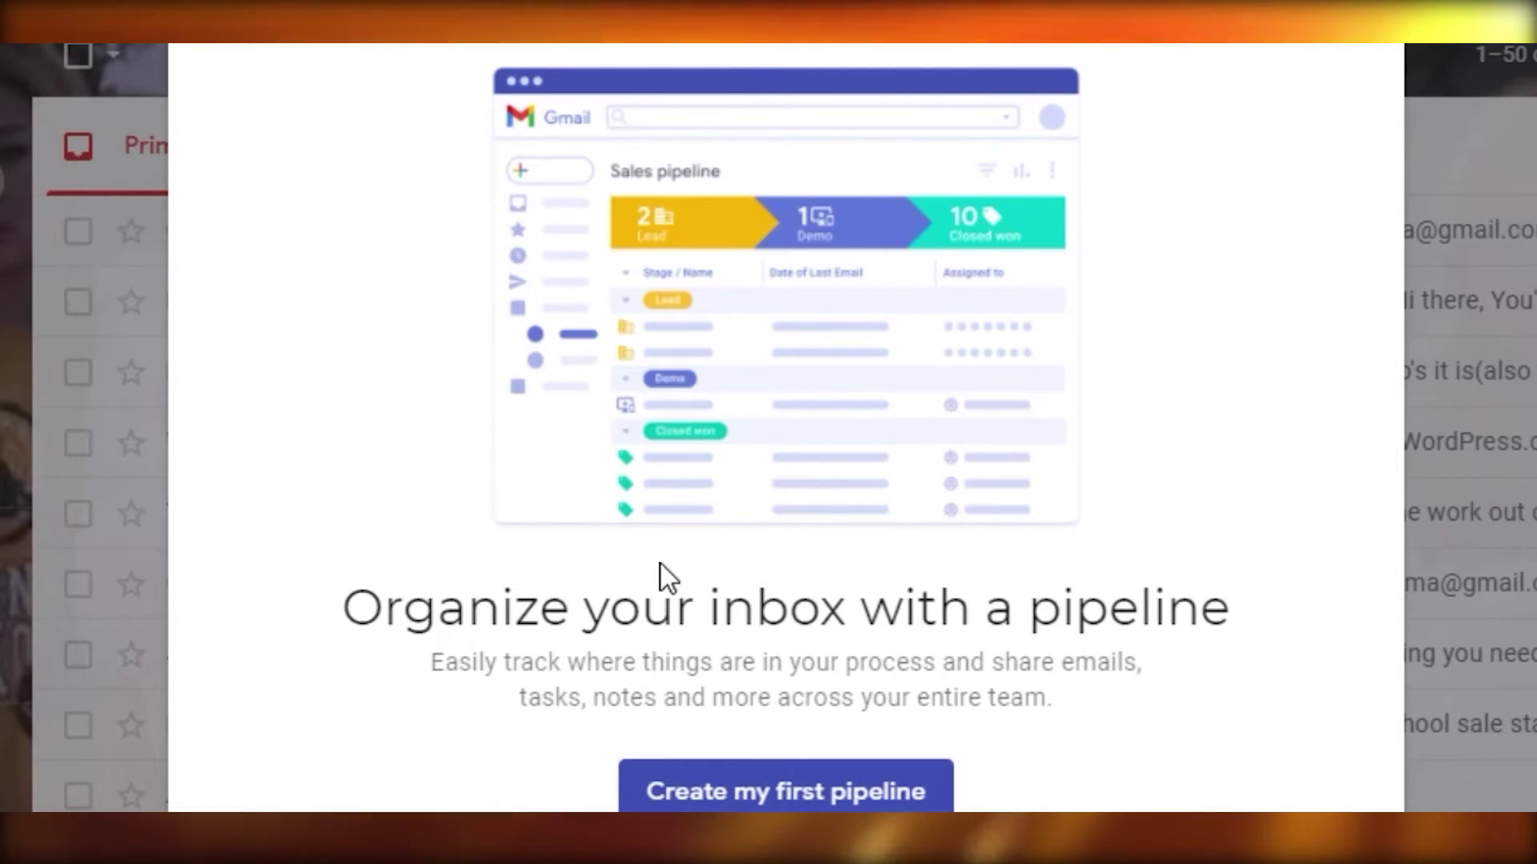
{"action": "left_click", "coordinate": [767, 788]}
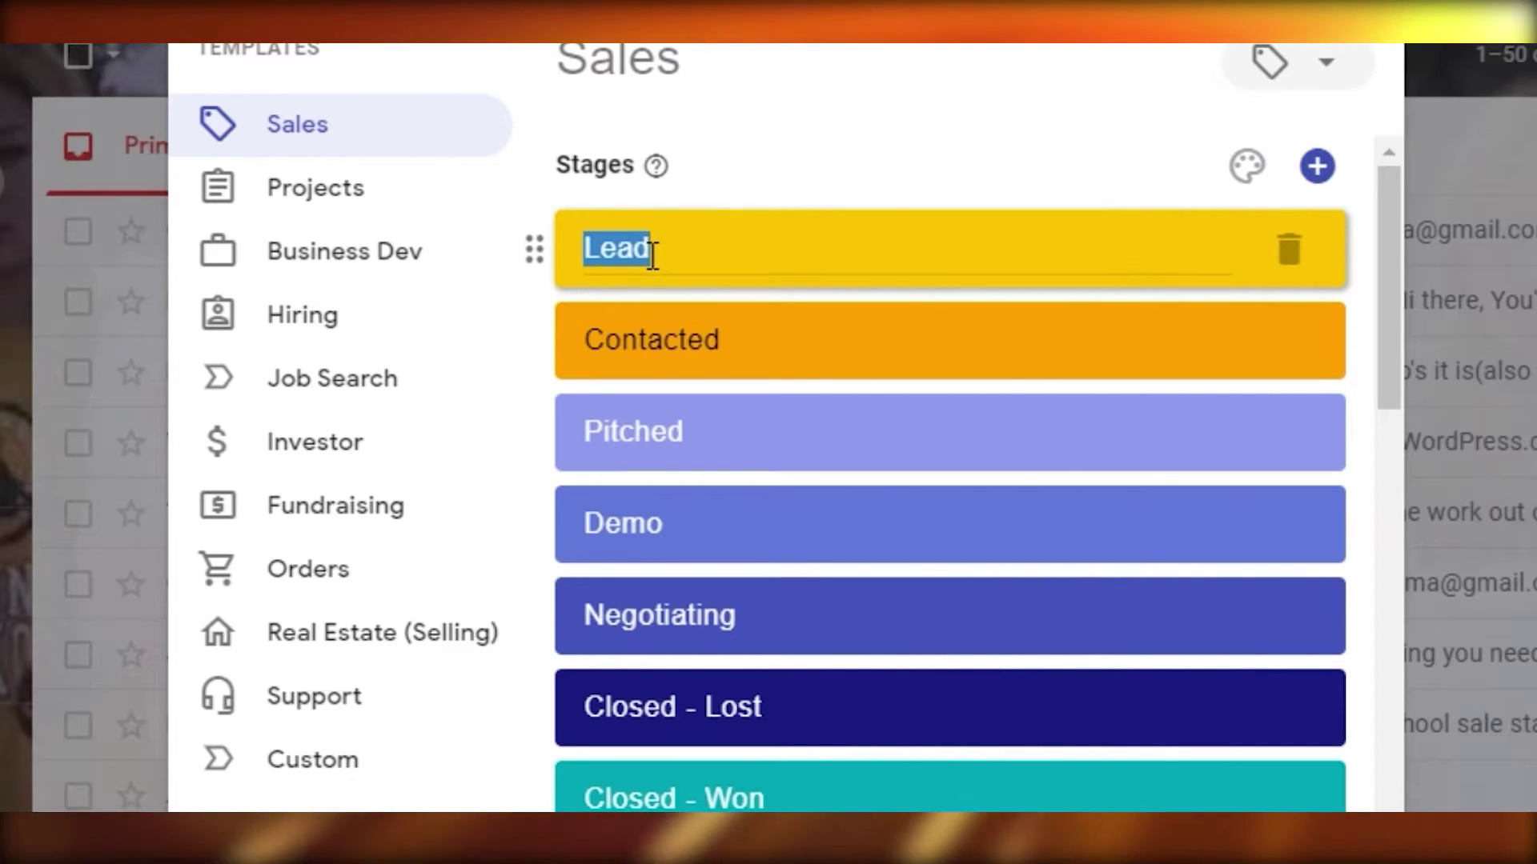
- Rename the Sales pipeline's Lead stage to "Orders" and its Contacted stage to "Confirmed Orders"
{"action": "key", "text": "BackSpace"}
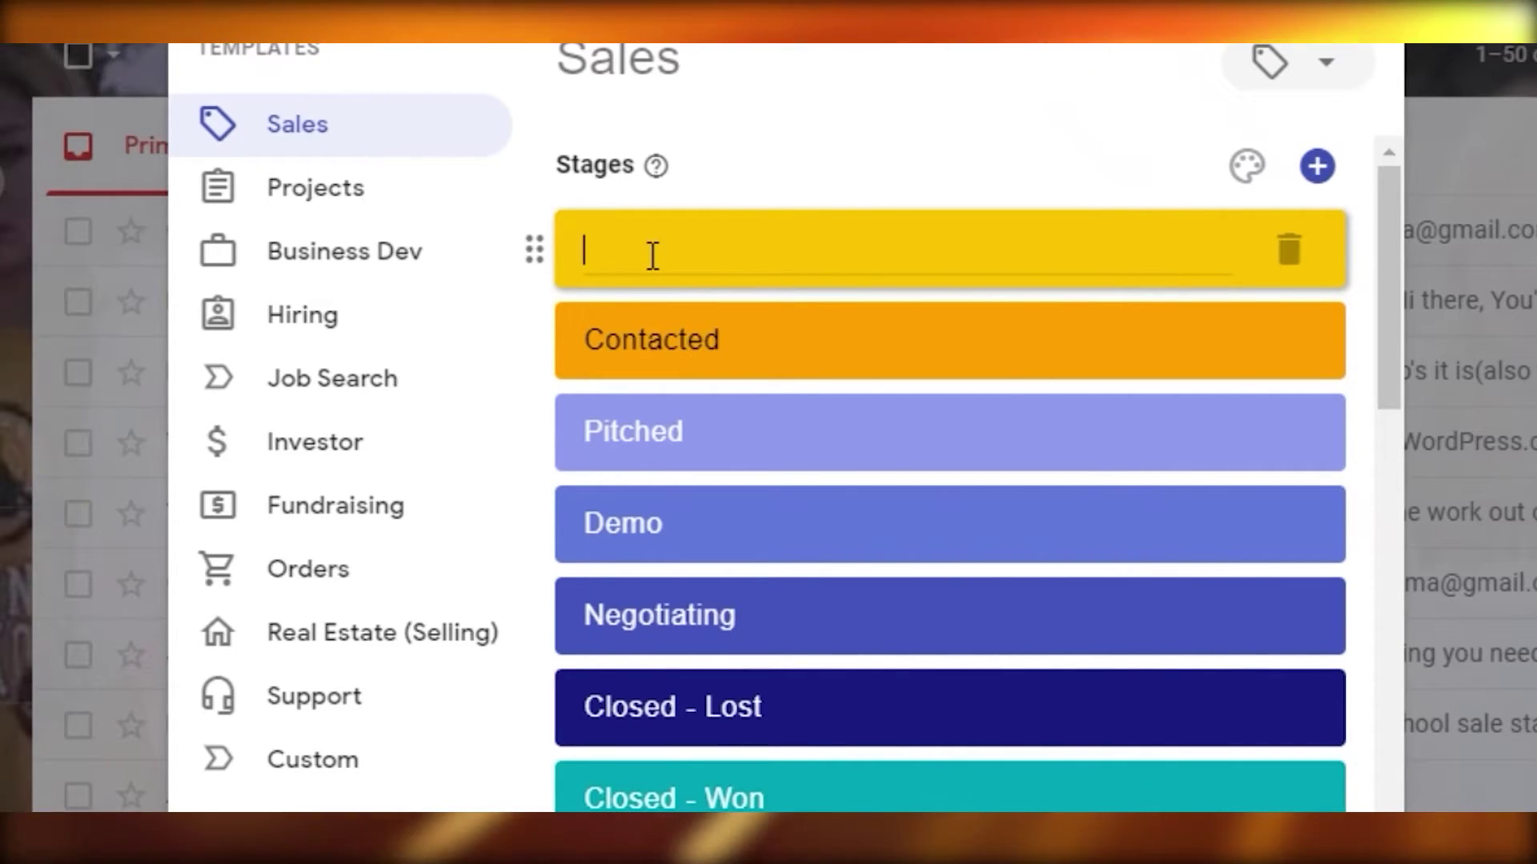
{"action": "type", "text": "S"}
{"action": "key", "text": "BackSpace"}
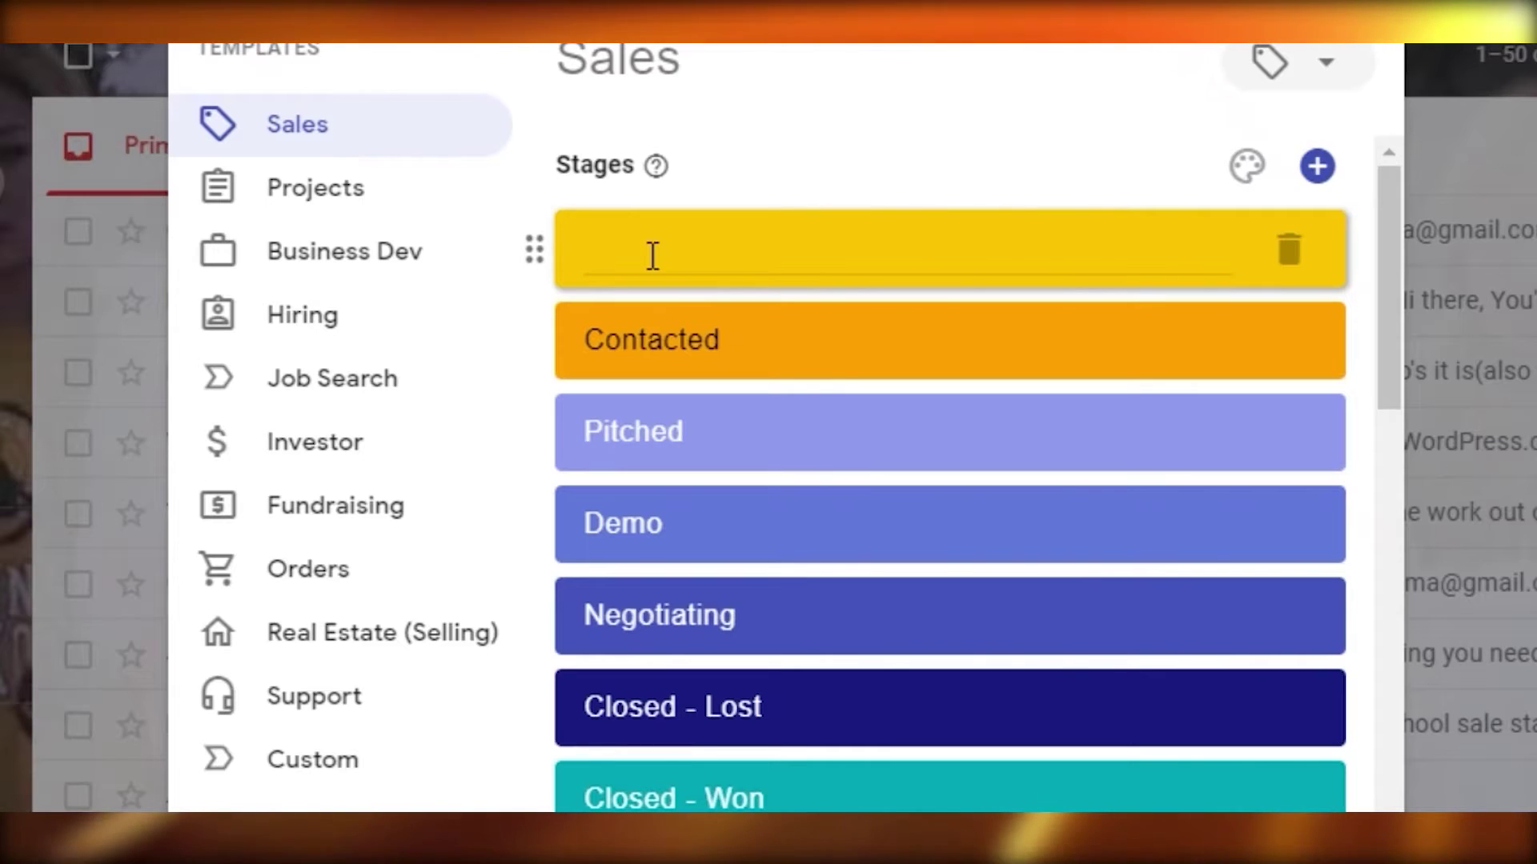
{"action": "type", "text": "S"}
{"action": "key", "text": "BackSpace"}
{"action": "type", "text": "Orders"}
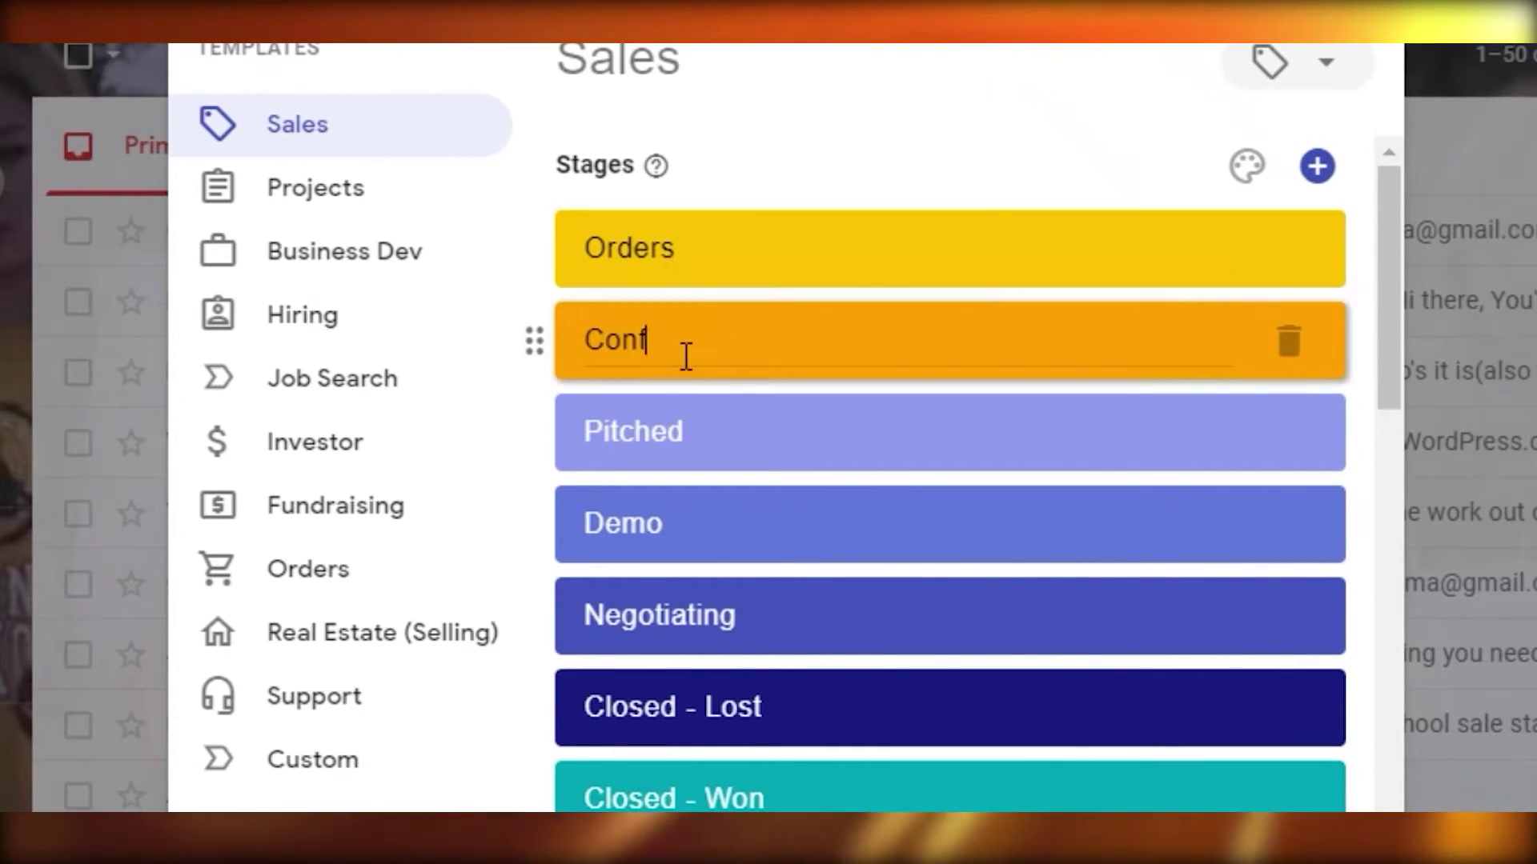
{"action": "left_click", "coordinate": [686, 356]}
{"action": "type", "text": "Confirmed Orders"}
- Rename the Pitched stage to "Shipped" and the Demo stage to "Returns"
{"action": "left_click", "coordinate": [672, 450]}
{"action": "type", "text": "S"}
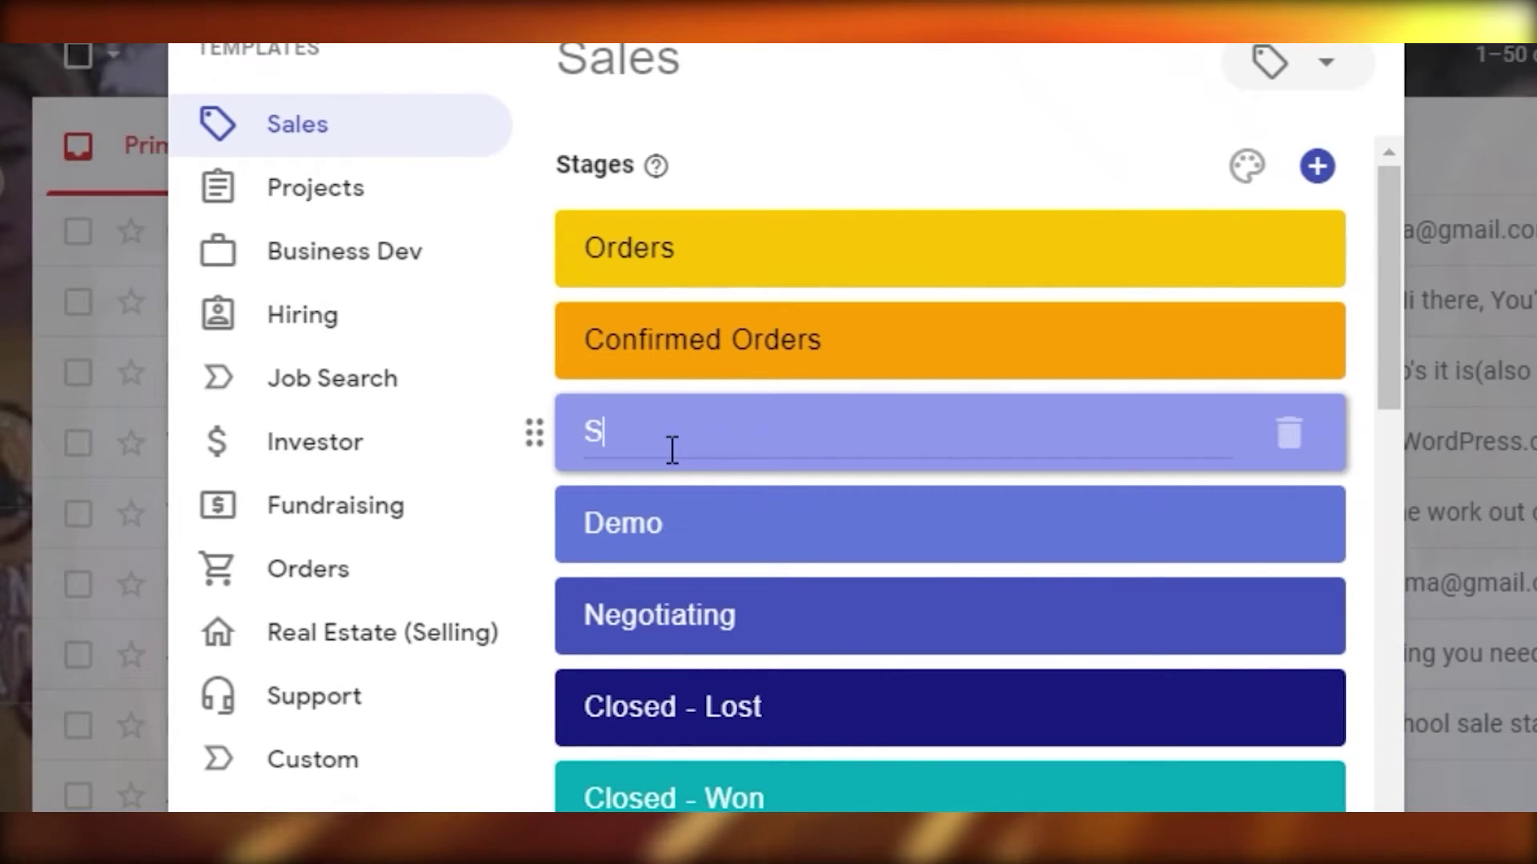
{"action": "type", "text": "hipped"}
{"action": "double_click", "coordinate": [652, 525]}
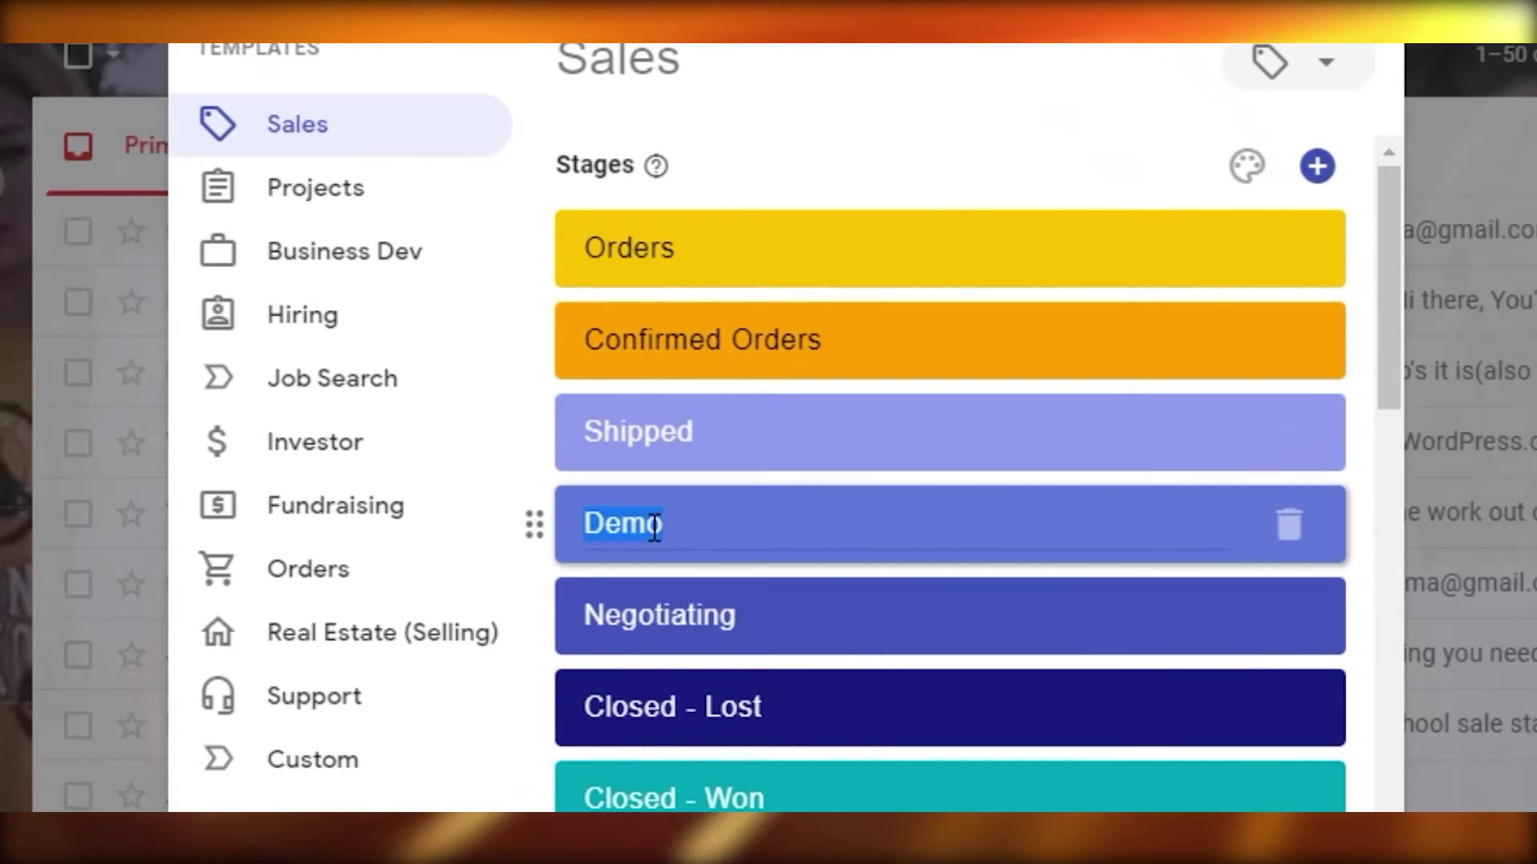
{"action": "type", "text": "Accepted"}
{"action": "key", "text": "BackSpace"}
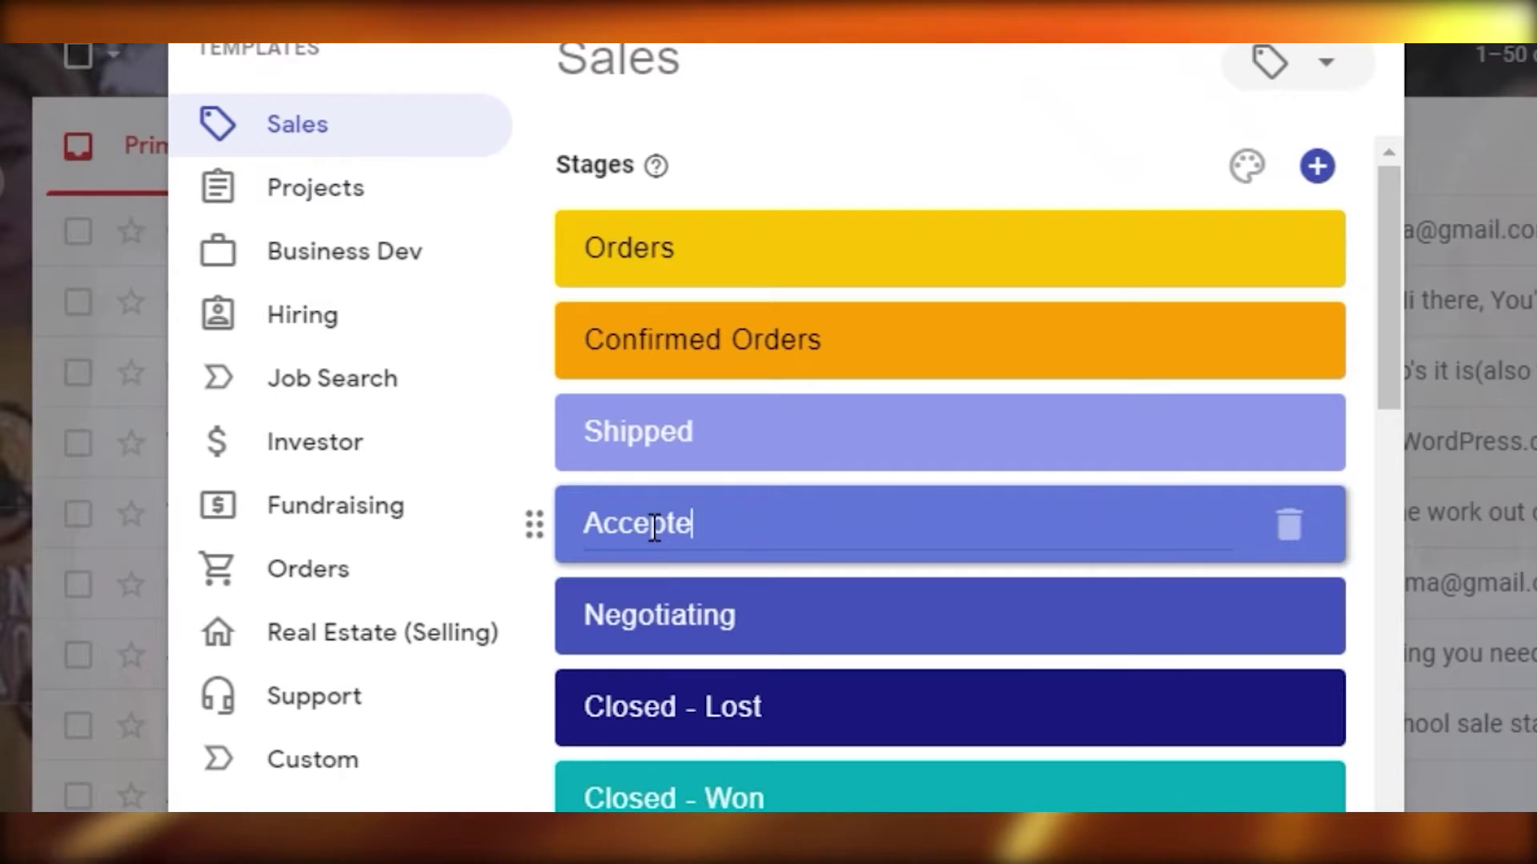
{"action": "type", "text": "Returns"}
- Delete the Closed - Lost, Closed - Won and Nurturing stages, and rename the Negotiating stage to "Completed"
{"action": "double_click", "coordinate": [710, 614]}
{"action": "key", "text": "BackSpace"}
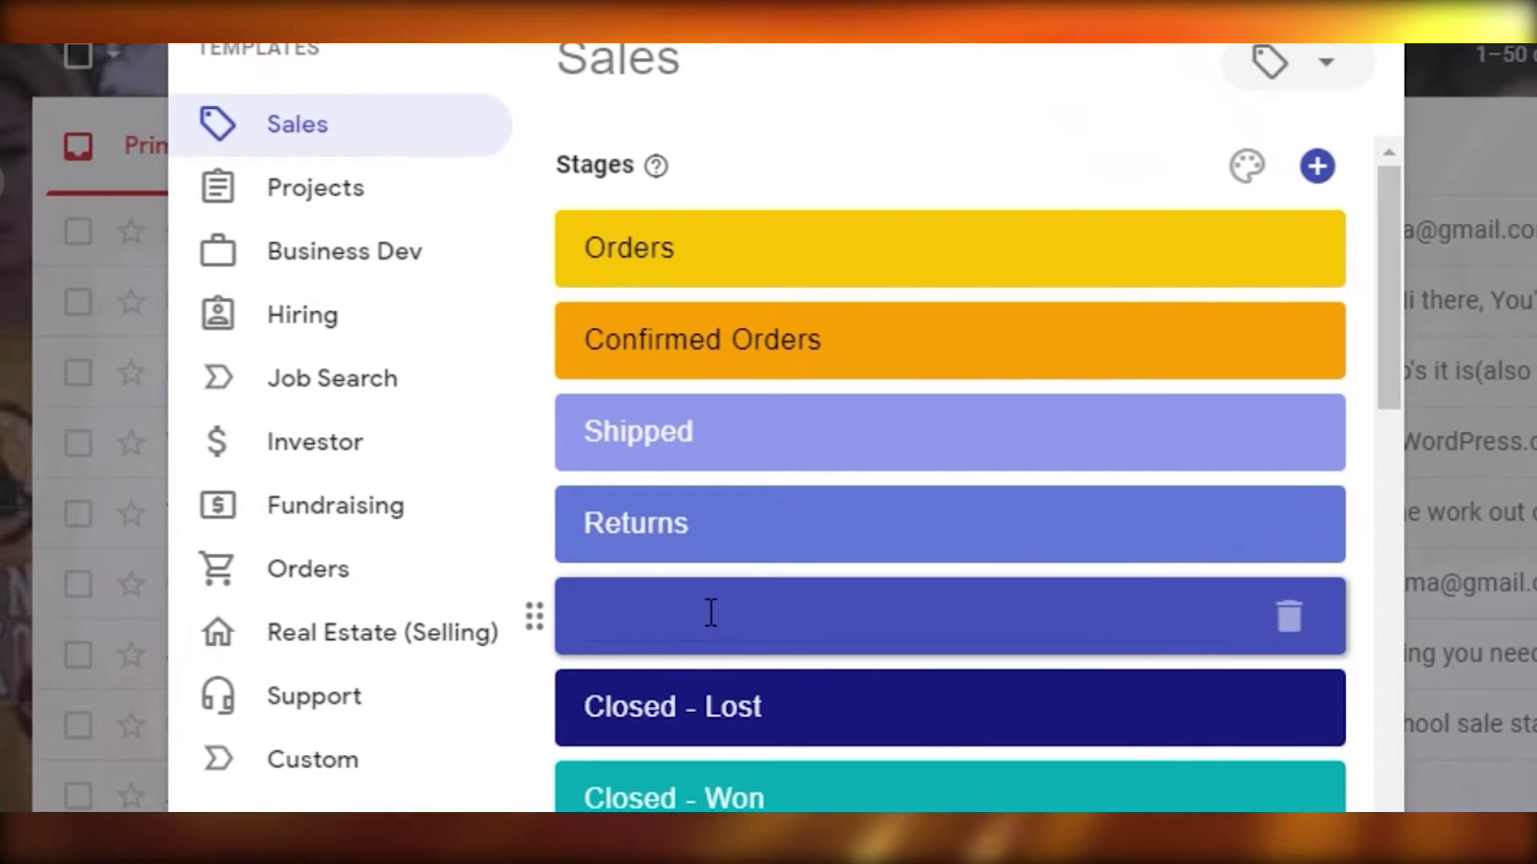
{"action": "left_click", "coordinate": [1308, 794]}
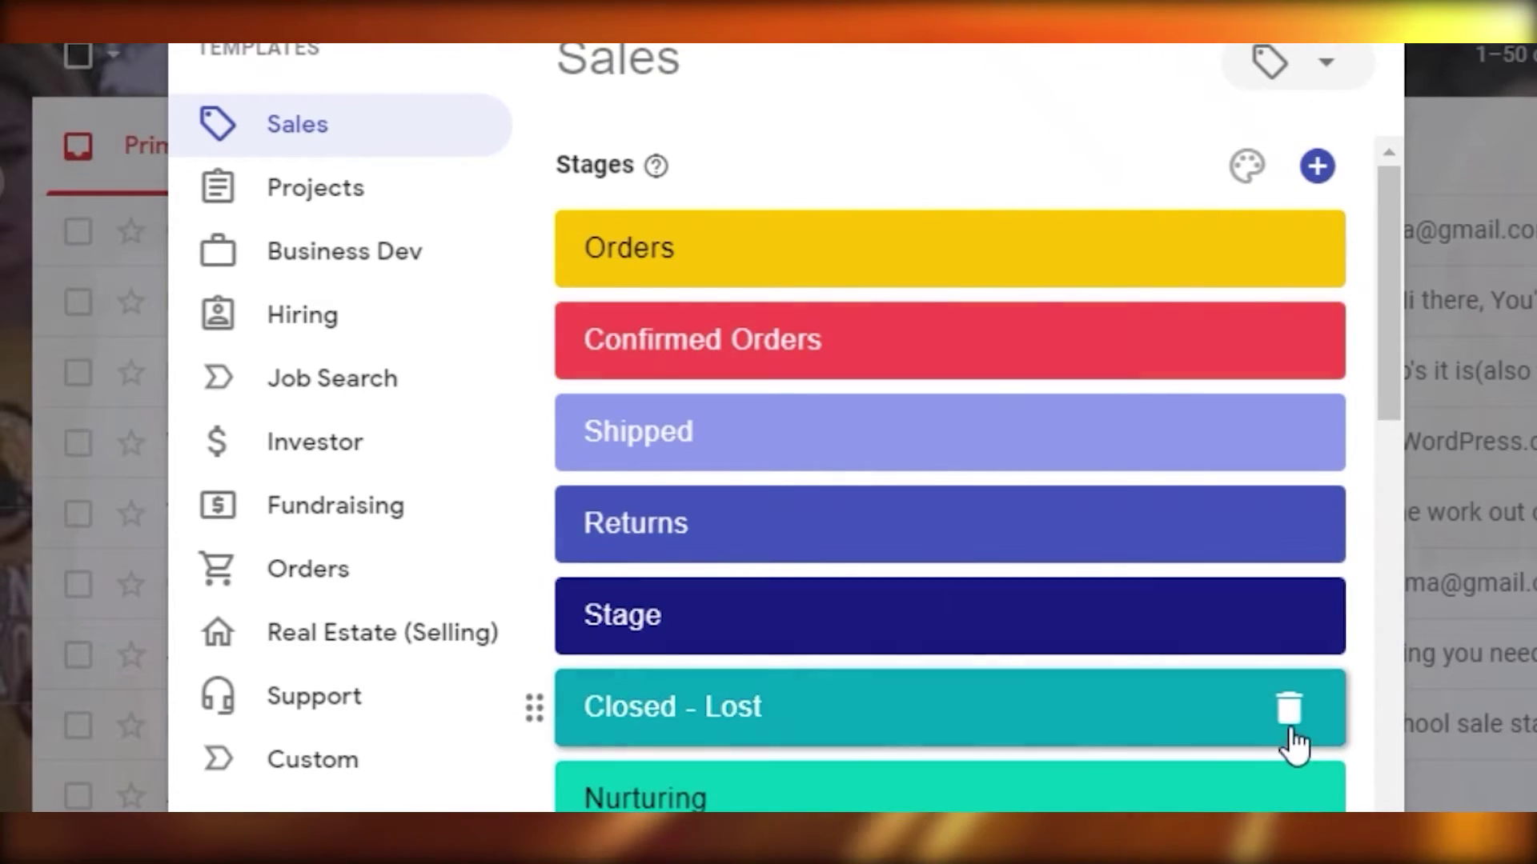
{"action": "left_click", "coordinate": [1289, 797]}
{"action": "left_click", "coordinate": [1293, 707]}
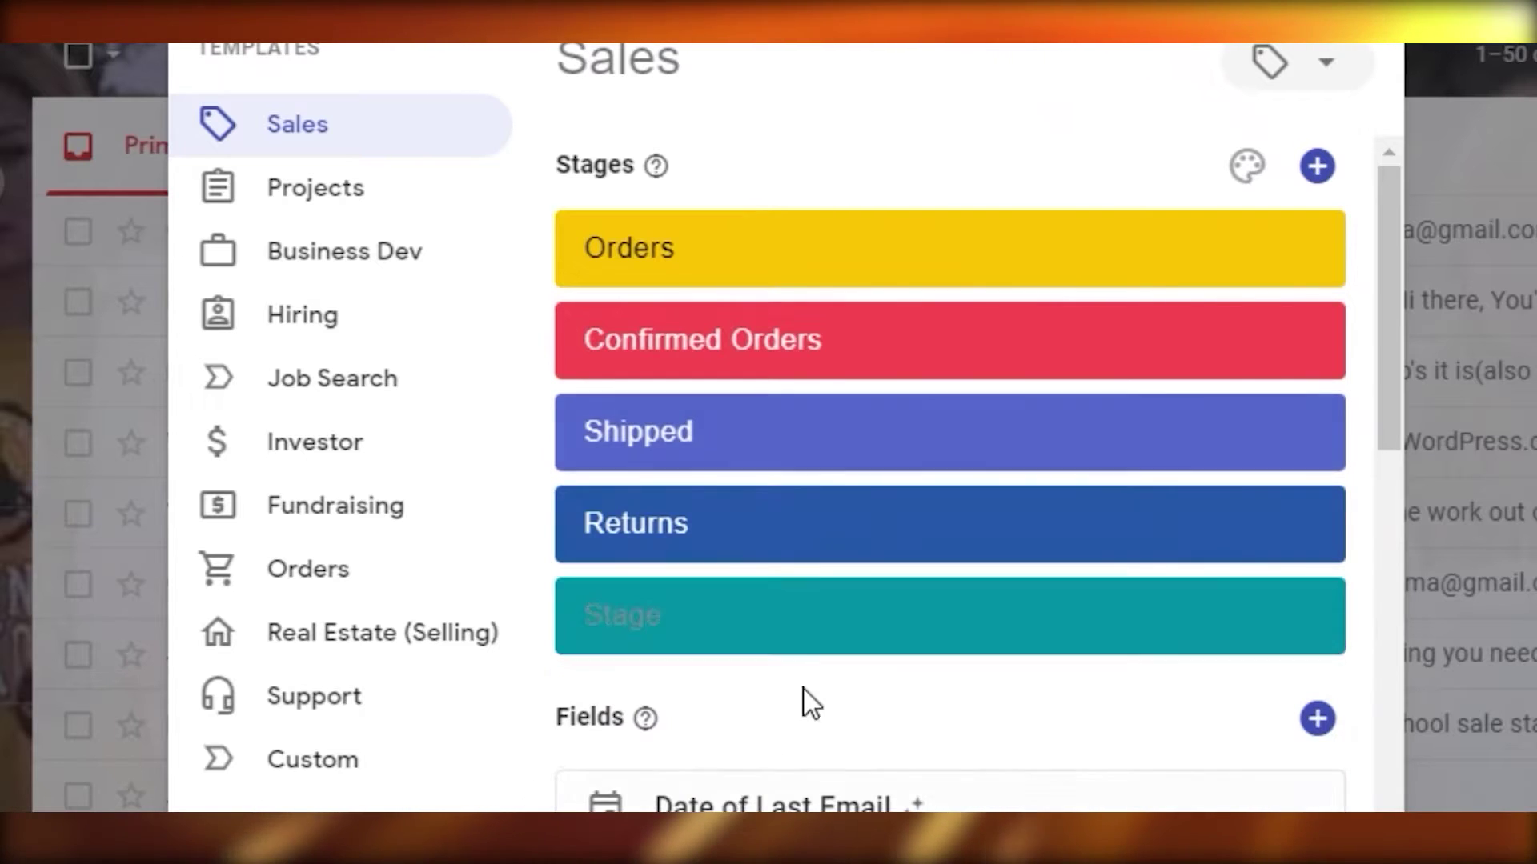
{"action": "left_click", "coordinate": [1124, 612]}
{"action": "type", "text": "C"}
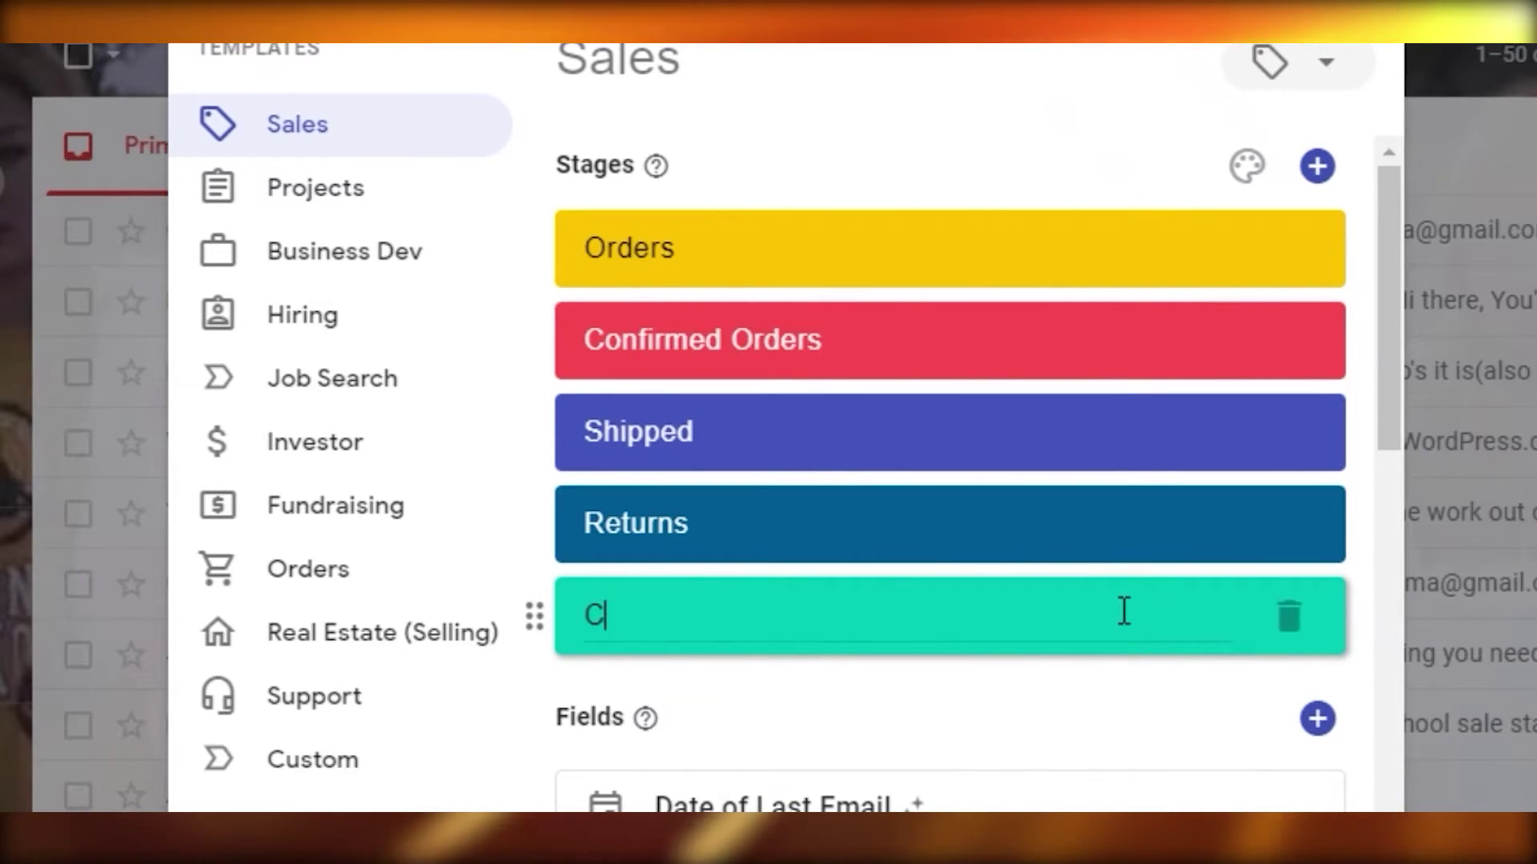
{"action": "type", "text": "ompleted"}
- Review the Sales pipeline's customized stages and the fields listed below them
{"action": "left_click_drag", "start_coordinate": [1124, 612], "coordinate": [723, 350]}
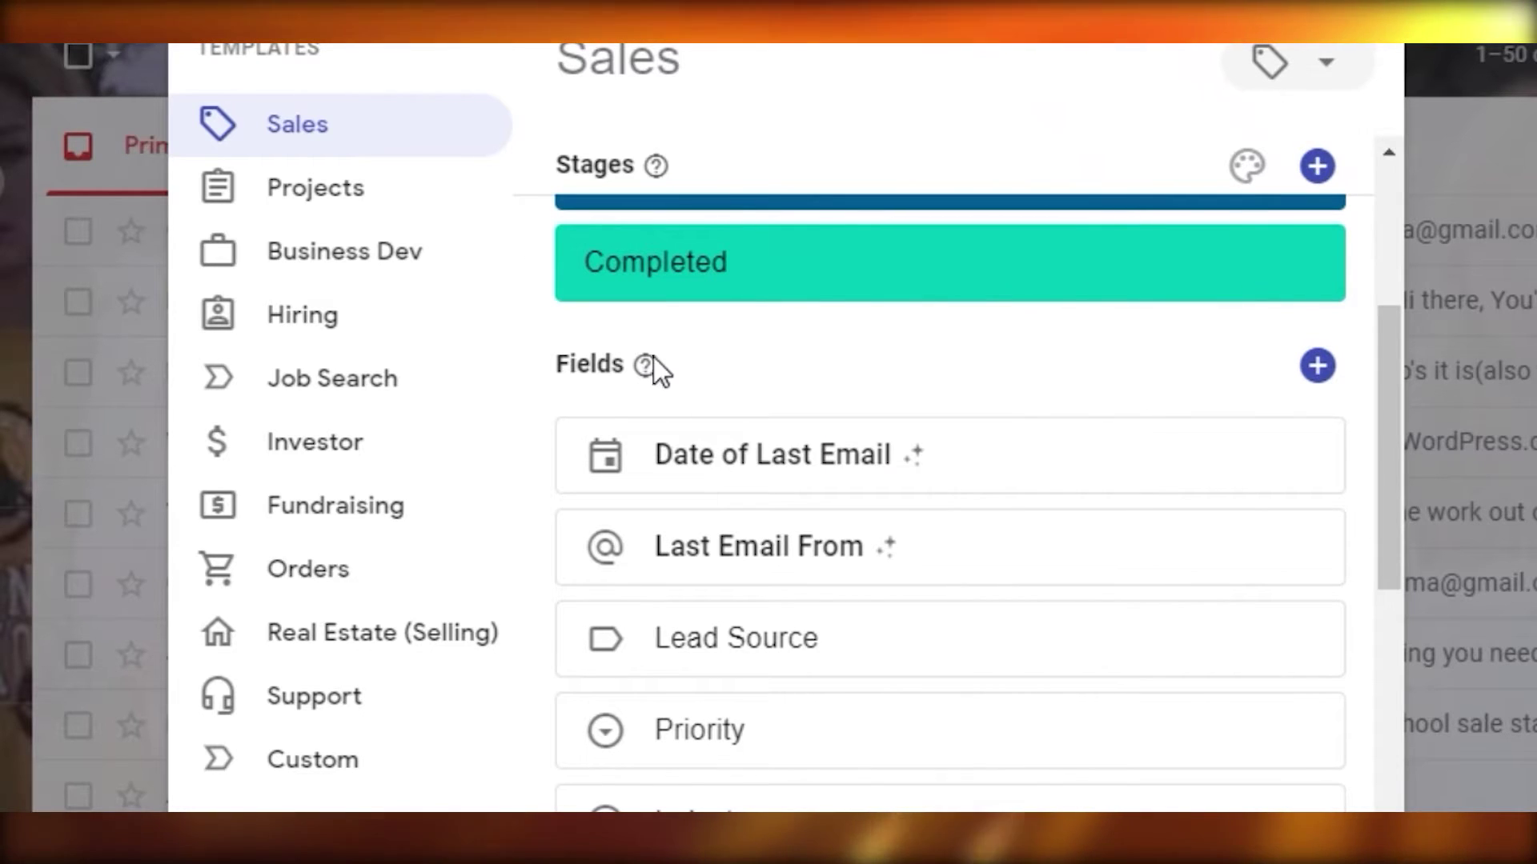
{"action": "mouse_move", "coordinate": [649, 368]}
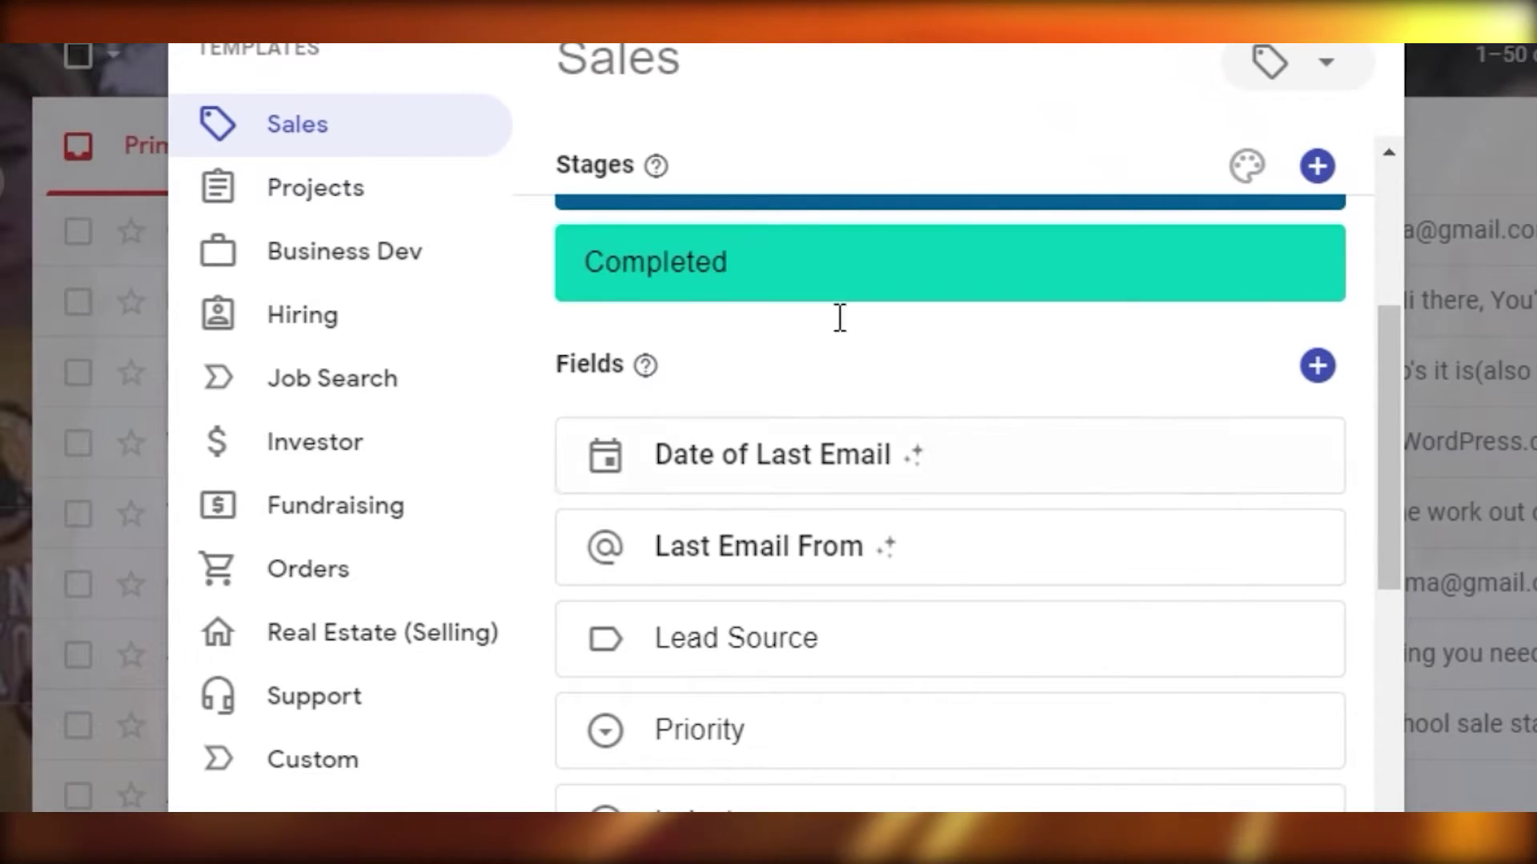
{"action": "scroll", "coordinate": [840, 318], "scroll_direction": "down", "scroll_amount": 4}
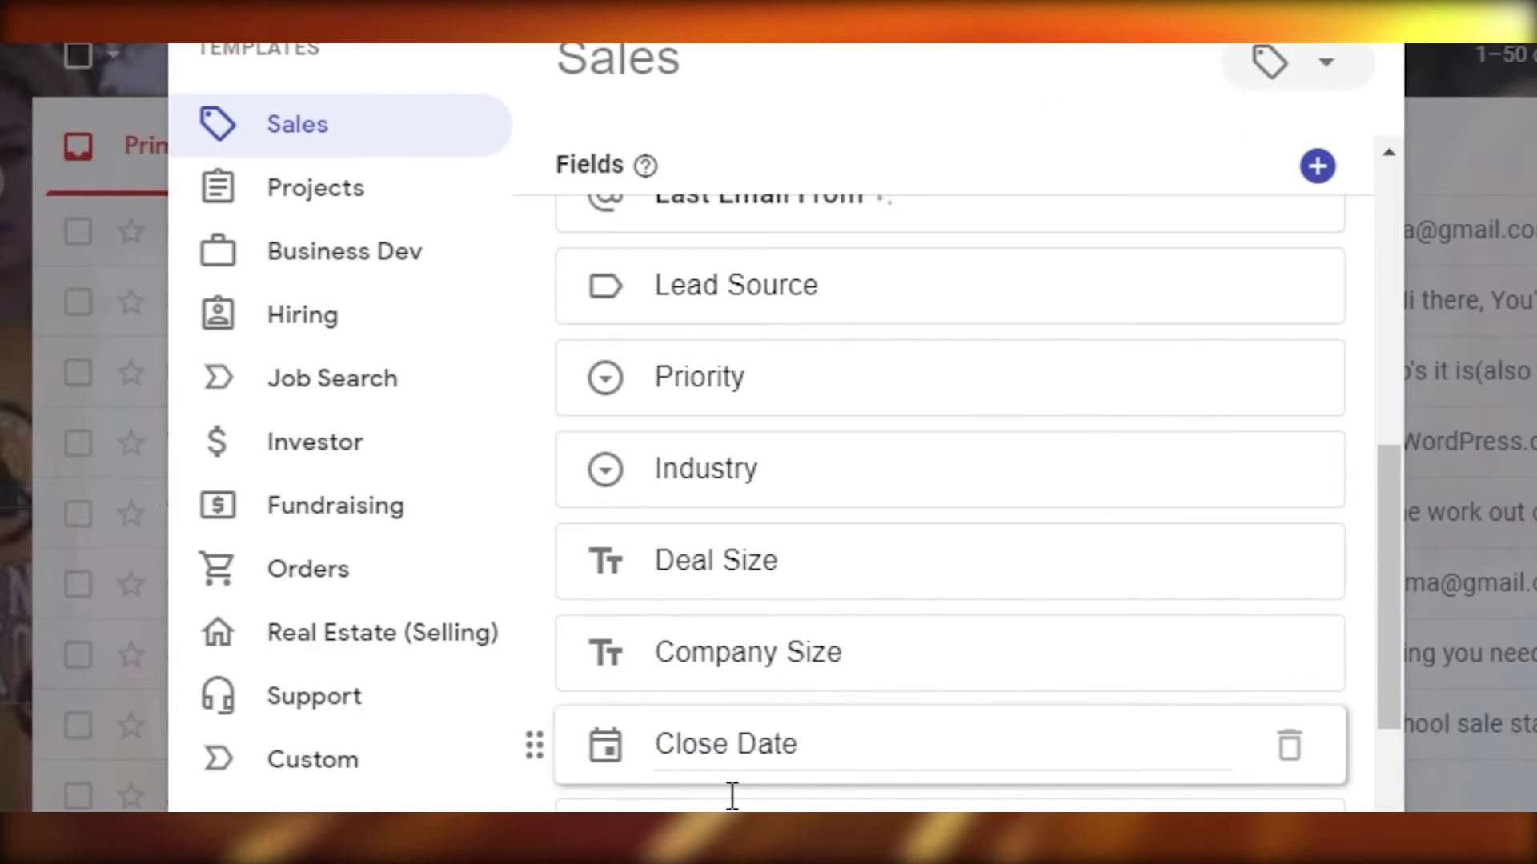
{"action": "scroll", "coordinate": [720, 768], "scroll_direction": "up", "scroll_amount": 5}
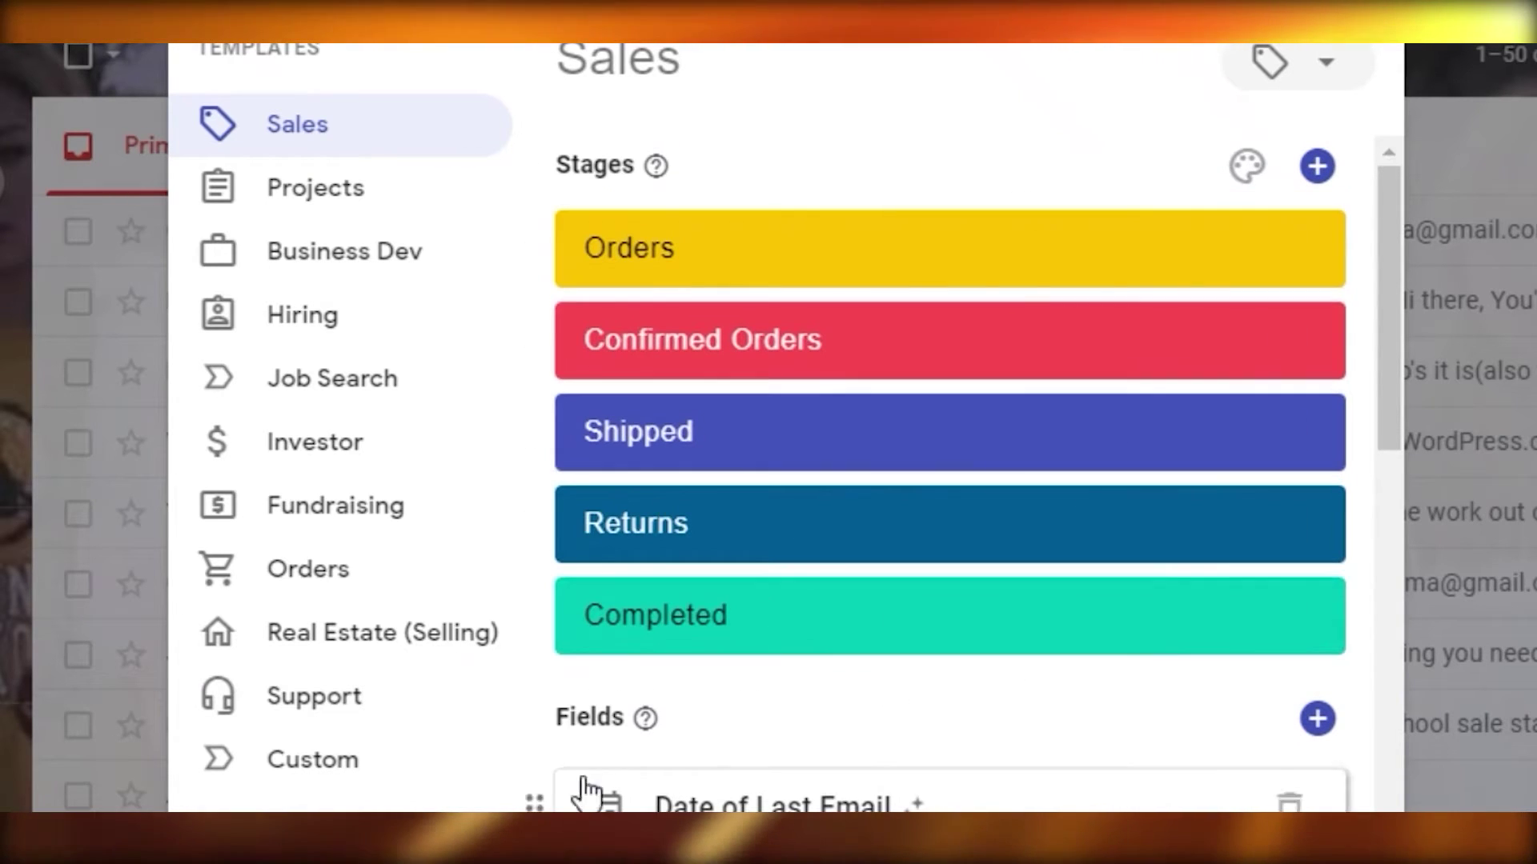
{"action": "scroll", "coordinate": [583, 793], "scroll_direction": "down", "scroll_amount": 4}
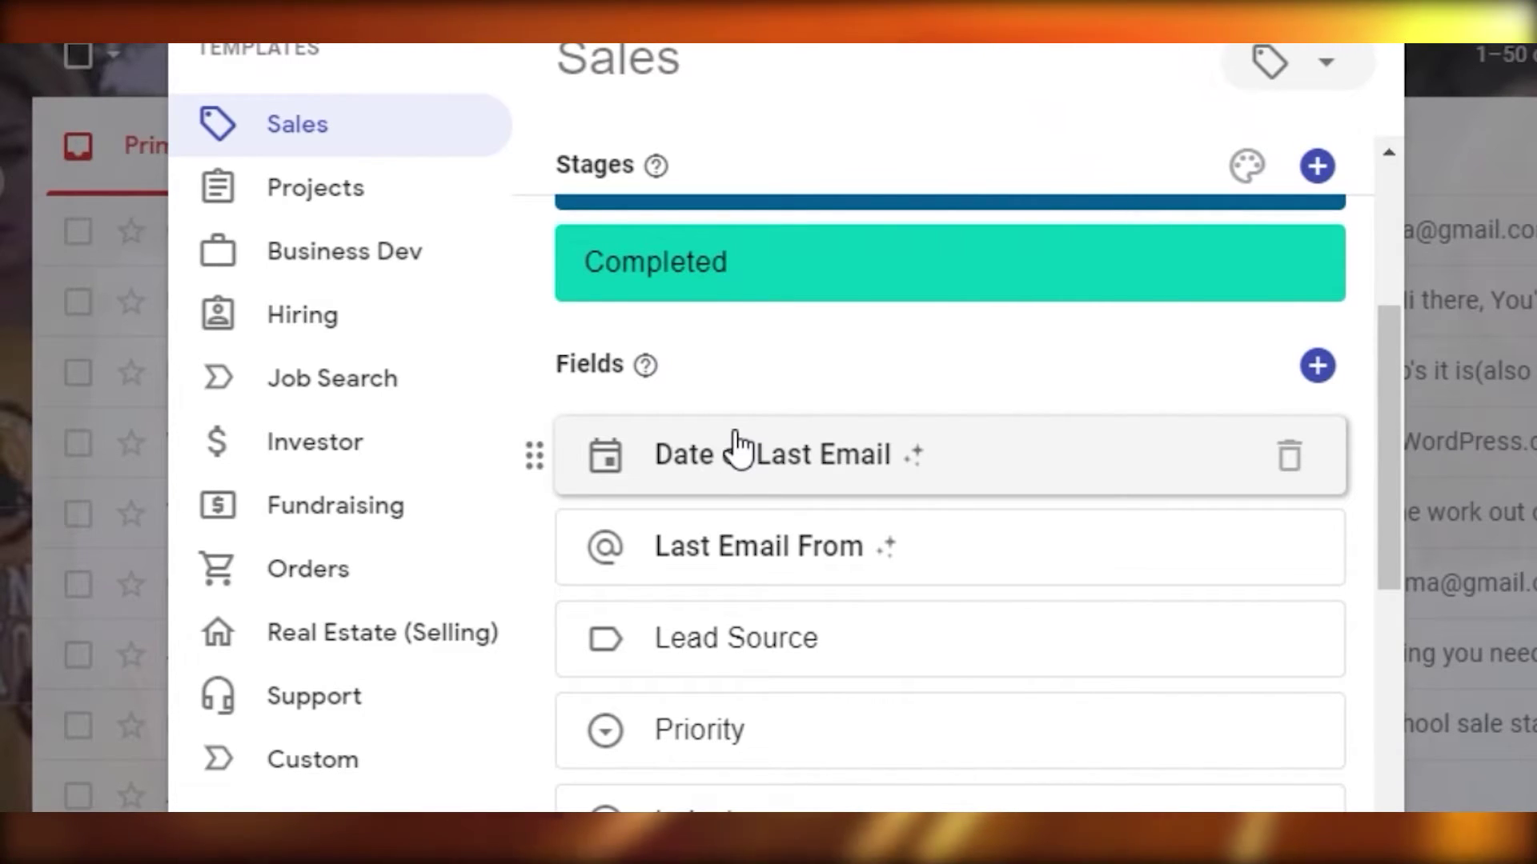
{"action": "scroll", "coordinate": [737, 448], "scroll_direction": "down", "scroll_amount": 4}
{"action": "scroll", "coordinate": [676, 402], "scroll_direction": "up", "scroll_amount": 2}
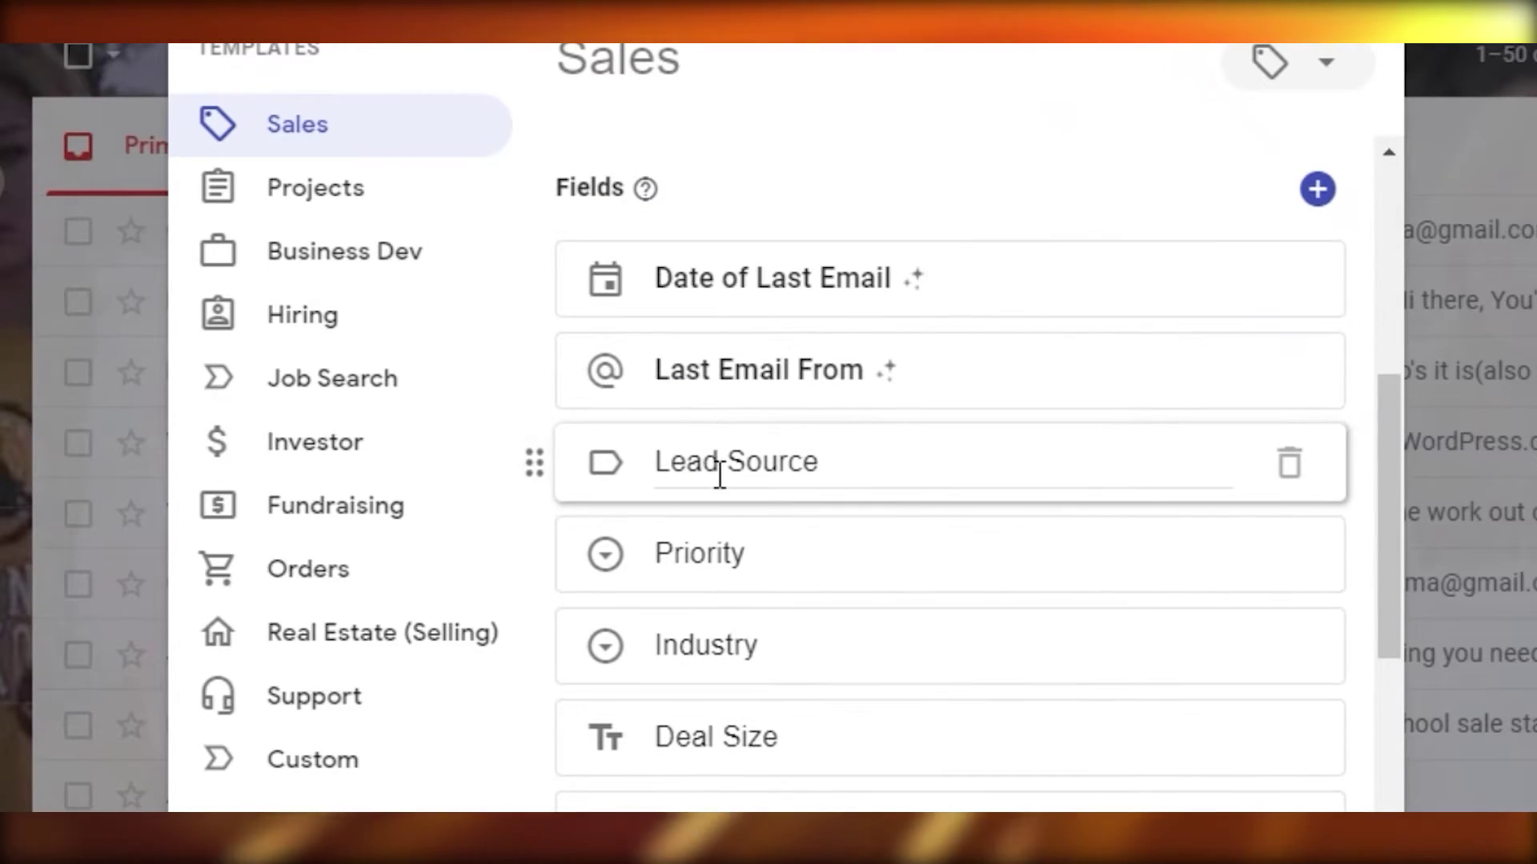
{"action": "scroll", "coordinate": [733, 480], "scroll_direction": "up", "scroll_amount": 2}
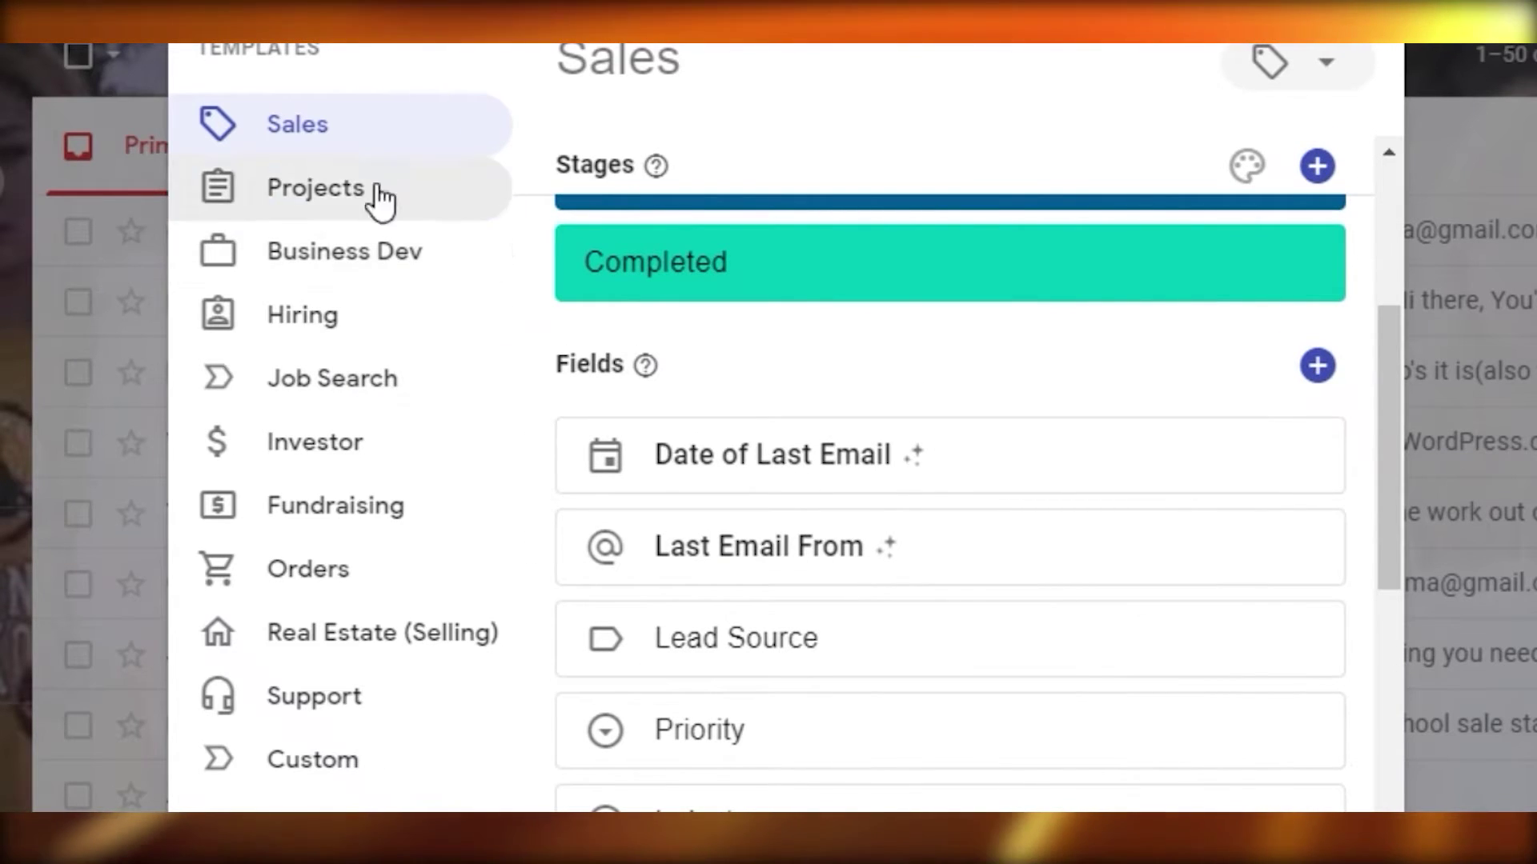
- Preview the stages of the Projects and Business Dev pipeline templates
{"action": "left_click", "coordinate": [339, 212]}
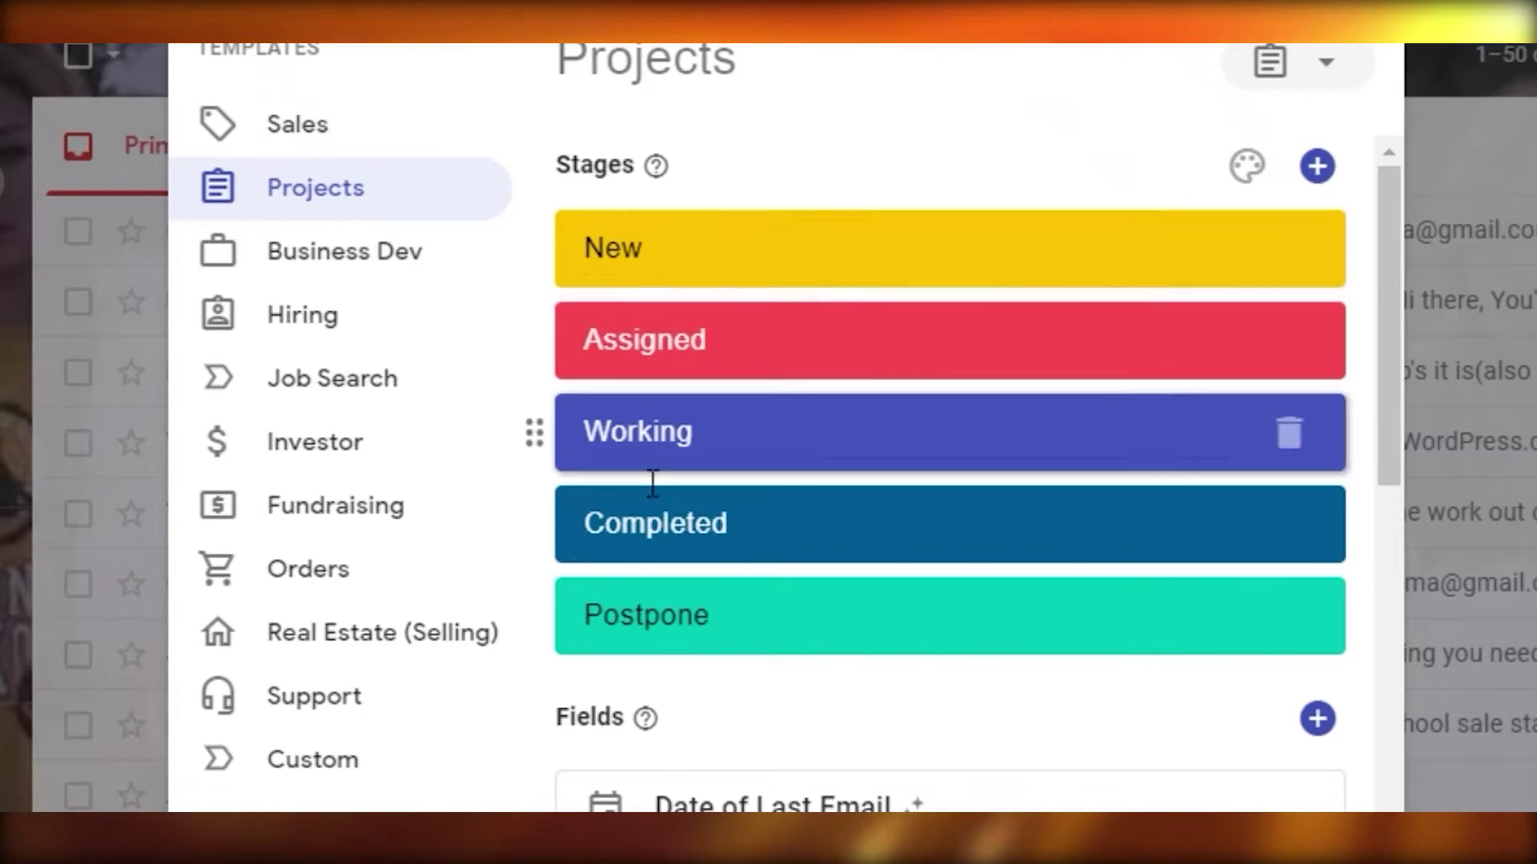
{"action": "left_click", "coordinate": [220, 273]}
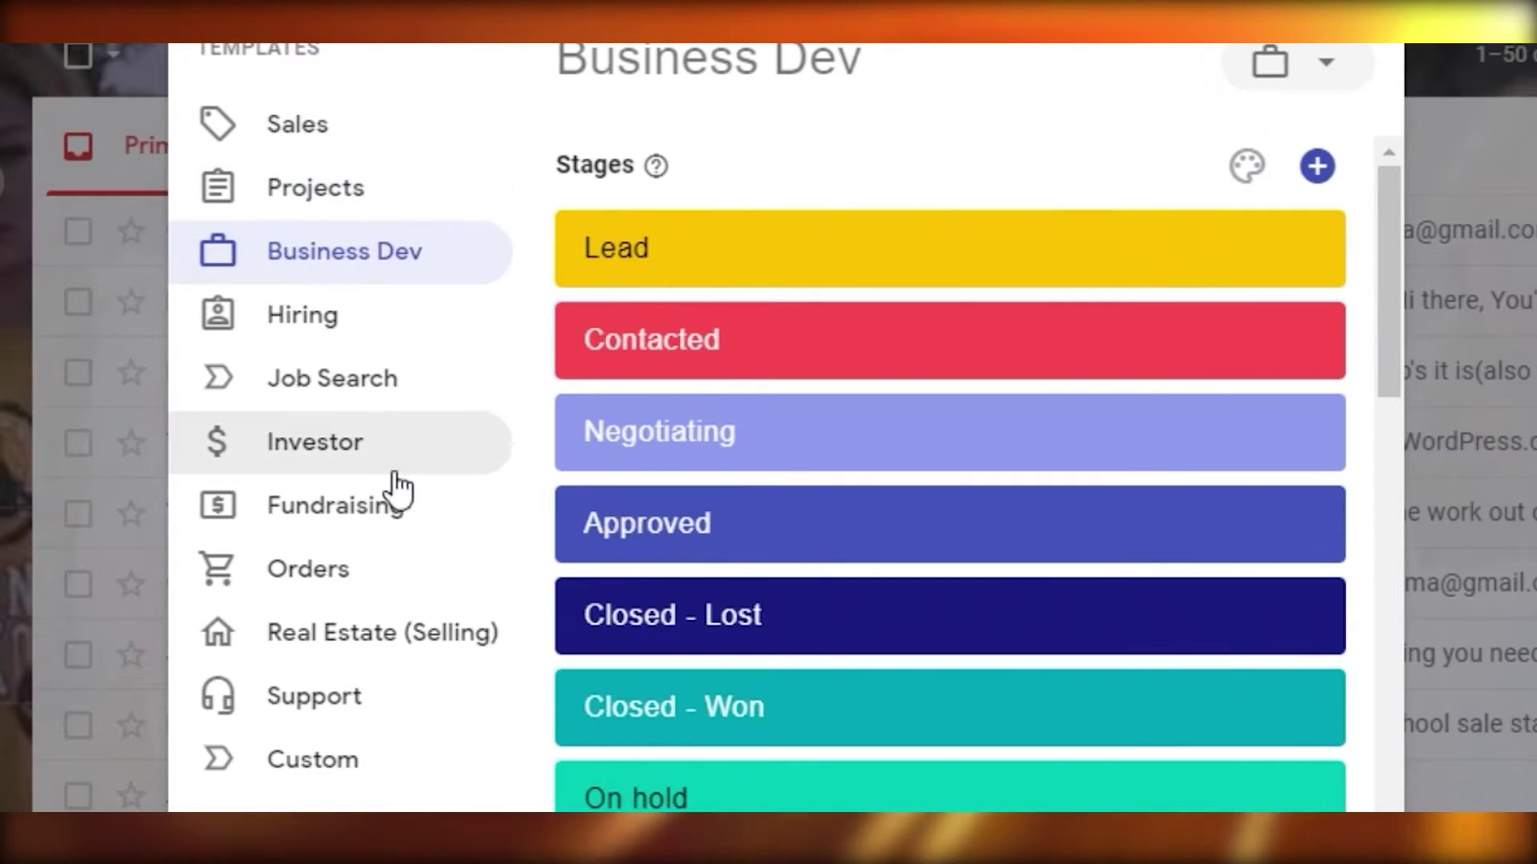
- Preview the stages of the Hiring, Investor, Fundraising, Orders, Real Estate (Selling), Support and Custom pipeline templates
{"action": "left_click", "coordinate": [314, 392]}
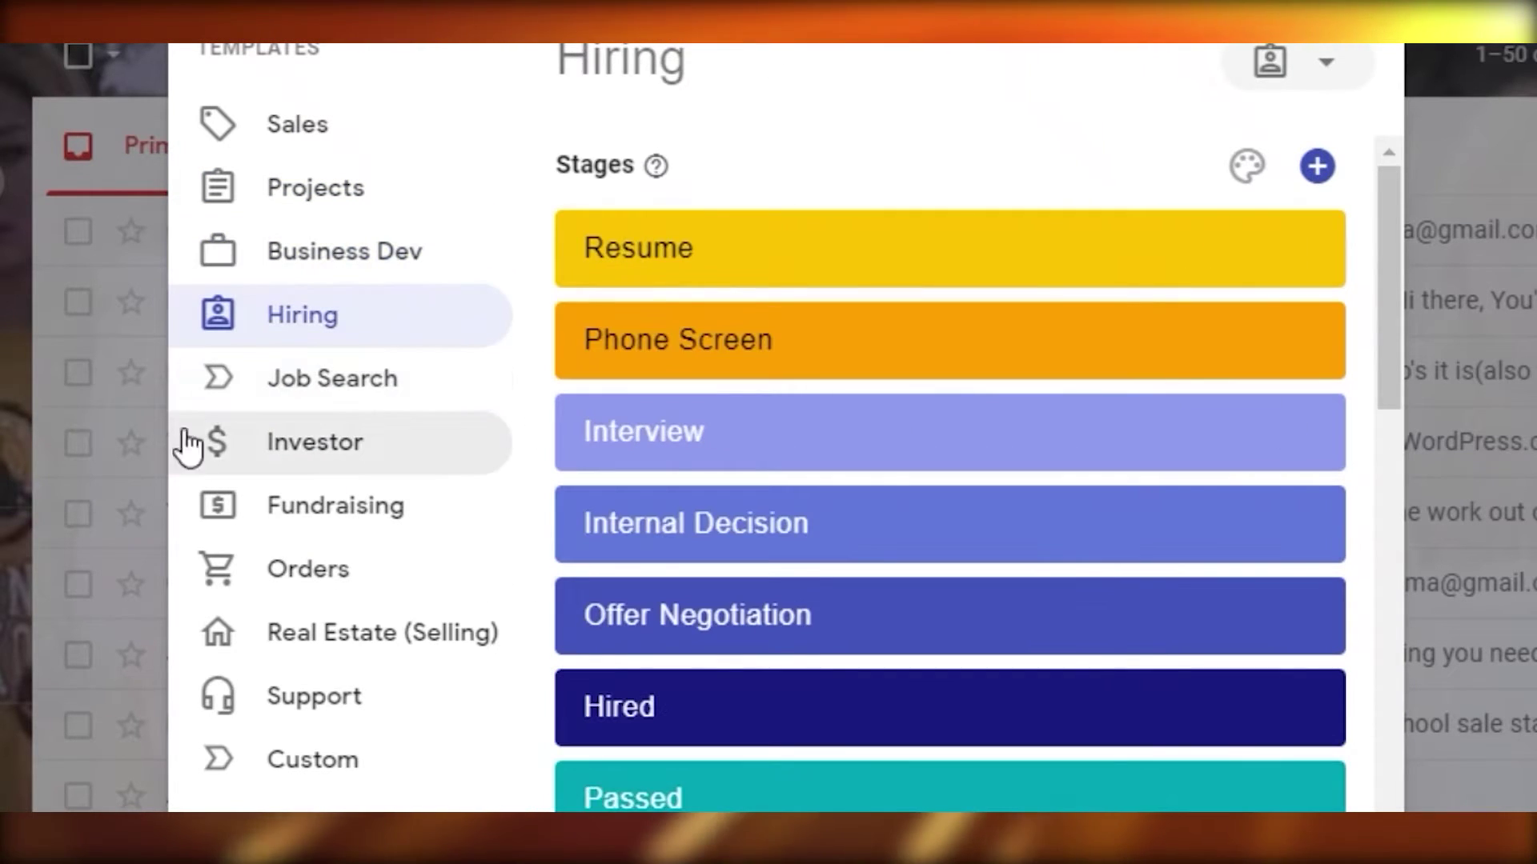
{"action": "left_click", "coordinate": [378, 455]}
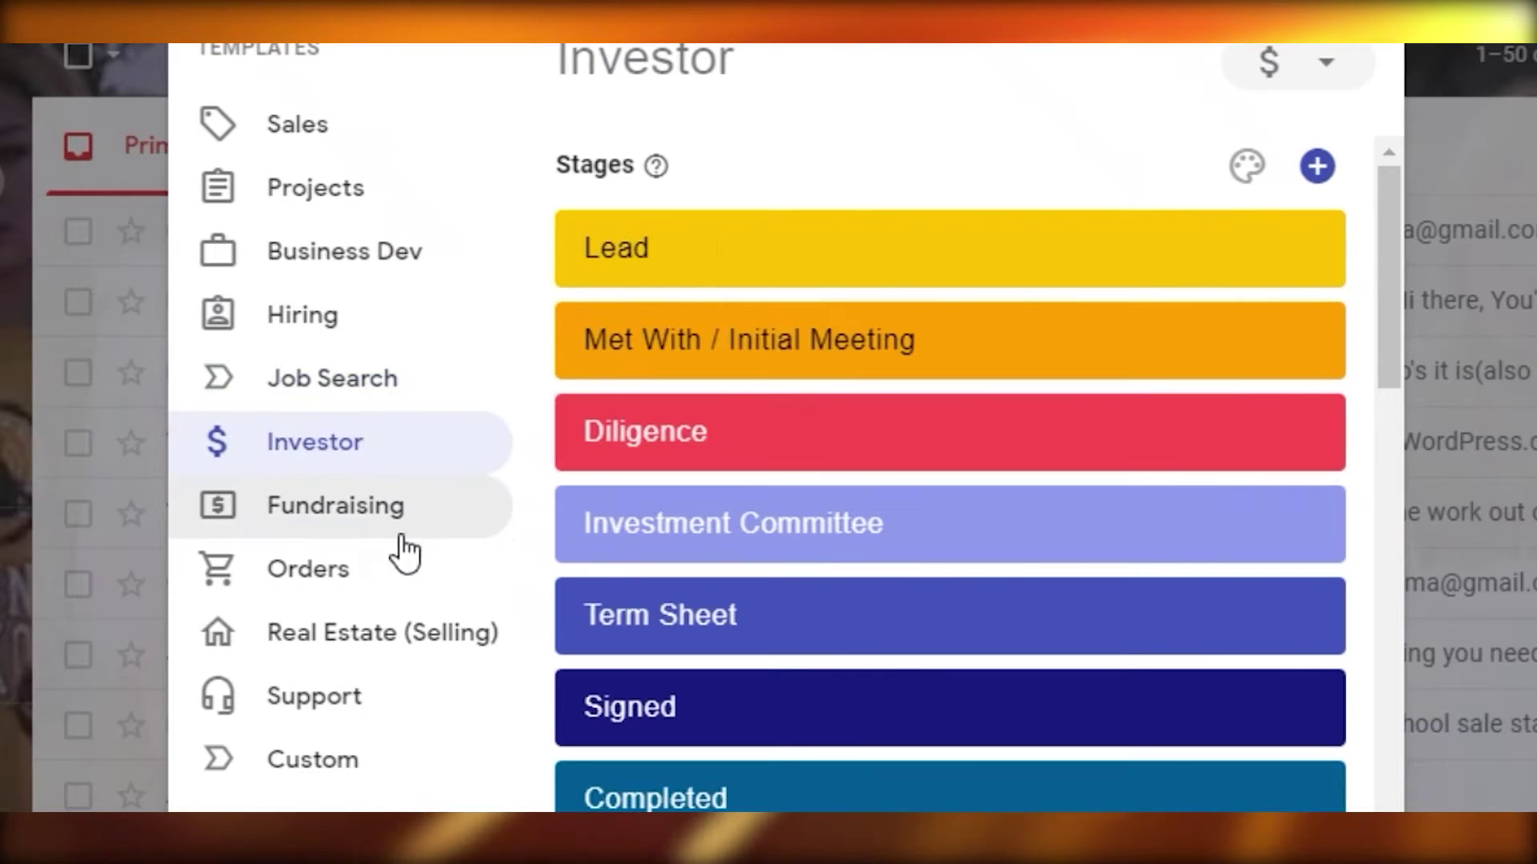
{"action": "left_click", "coordinate": [342, 530]}
{"action": "left_click", "coordinate": [352, 605]}
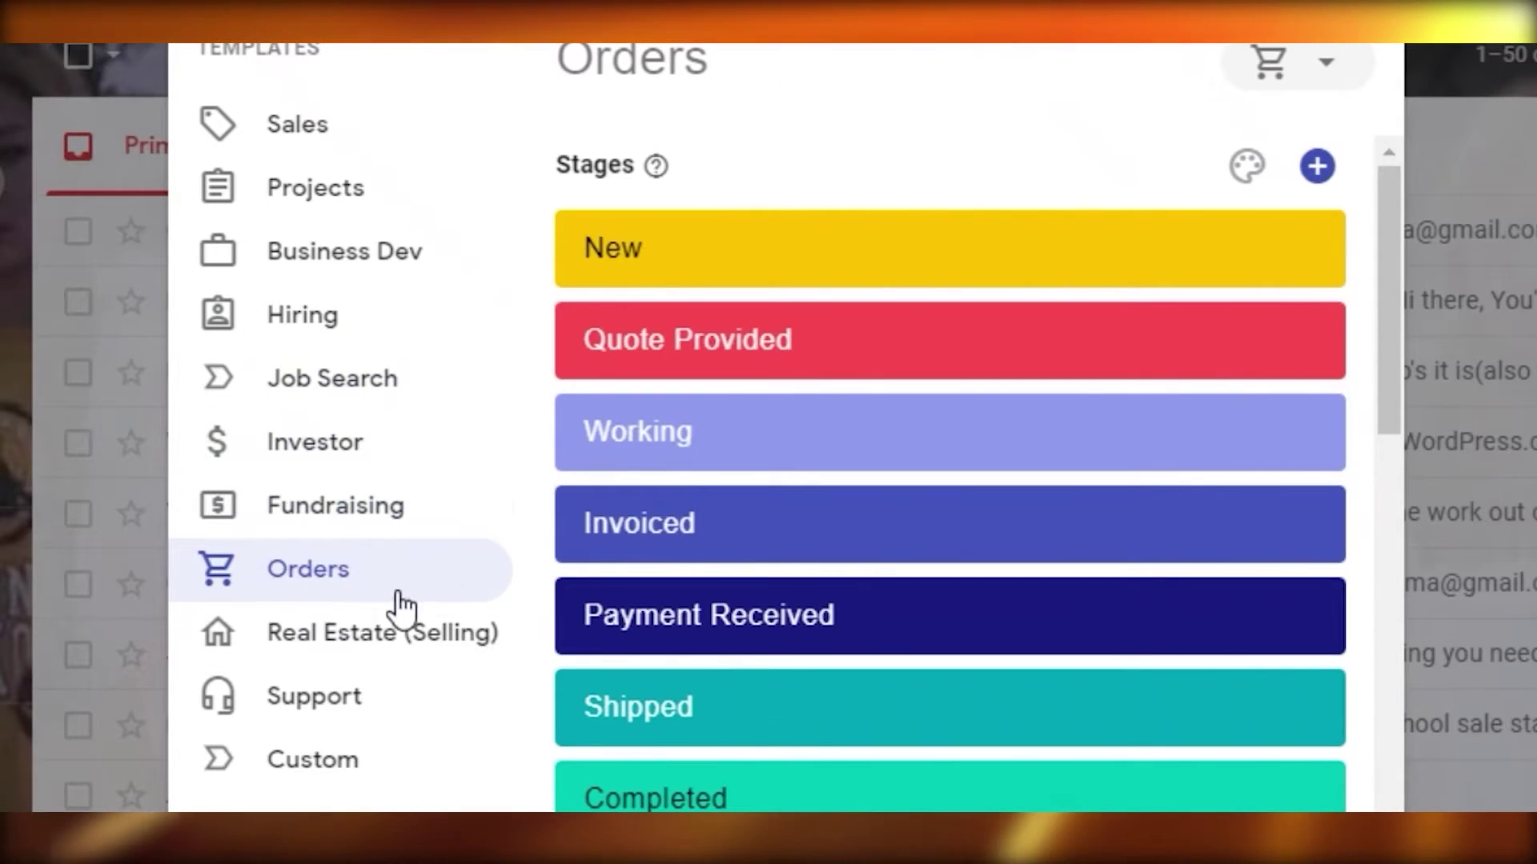
{"action": "left_click", "coordinate": [377, 650]}
{"action": "left_click", "coordinate": [381, 695]}
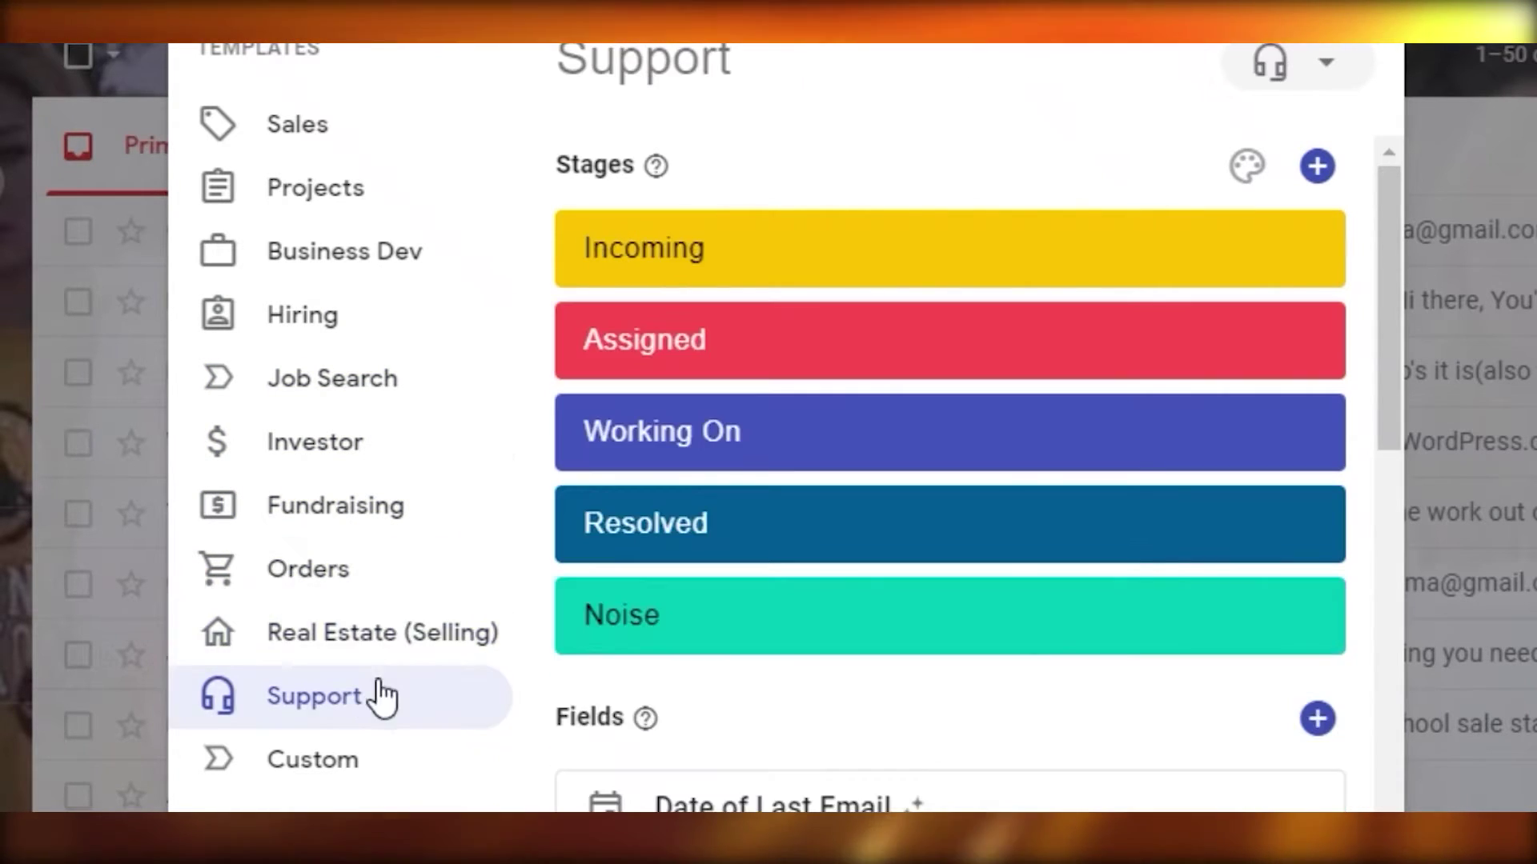
{"action": "left_click", "coordinate": [403, 784]}
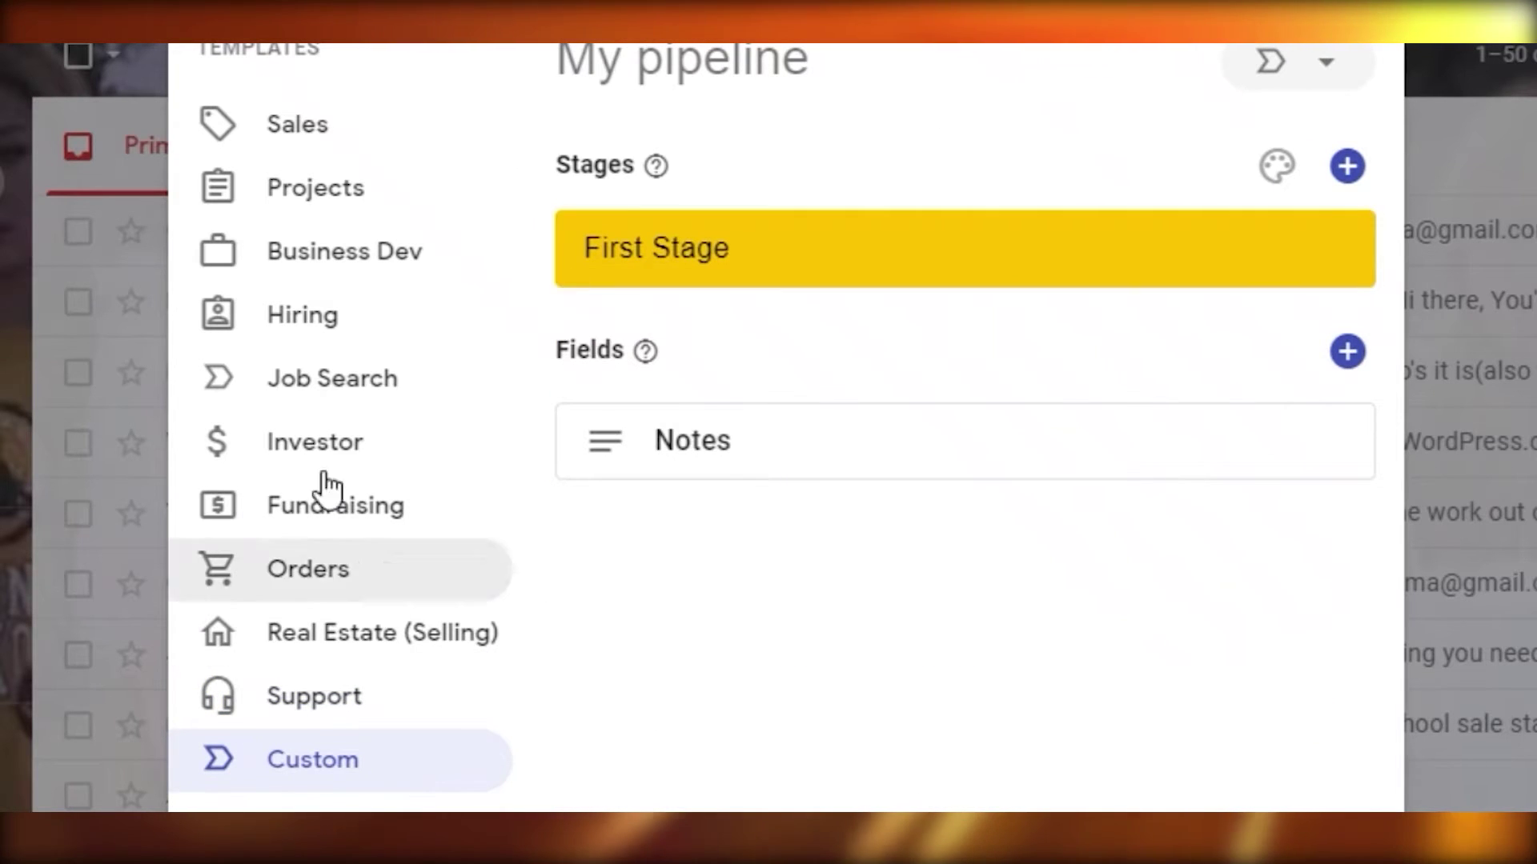
- Go back over the Sales, Projects, Business Dev, Hiring and Job Search templates to compare their stages
{"action": "left_click", "coordinate": [308, 126]}
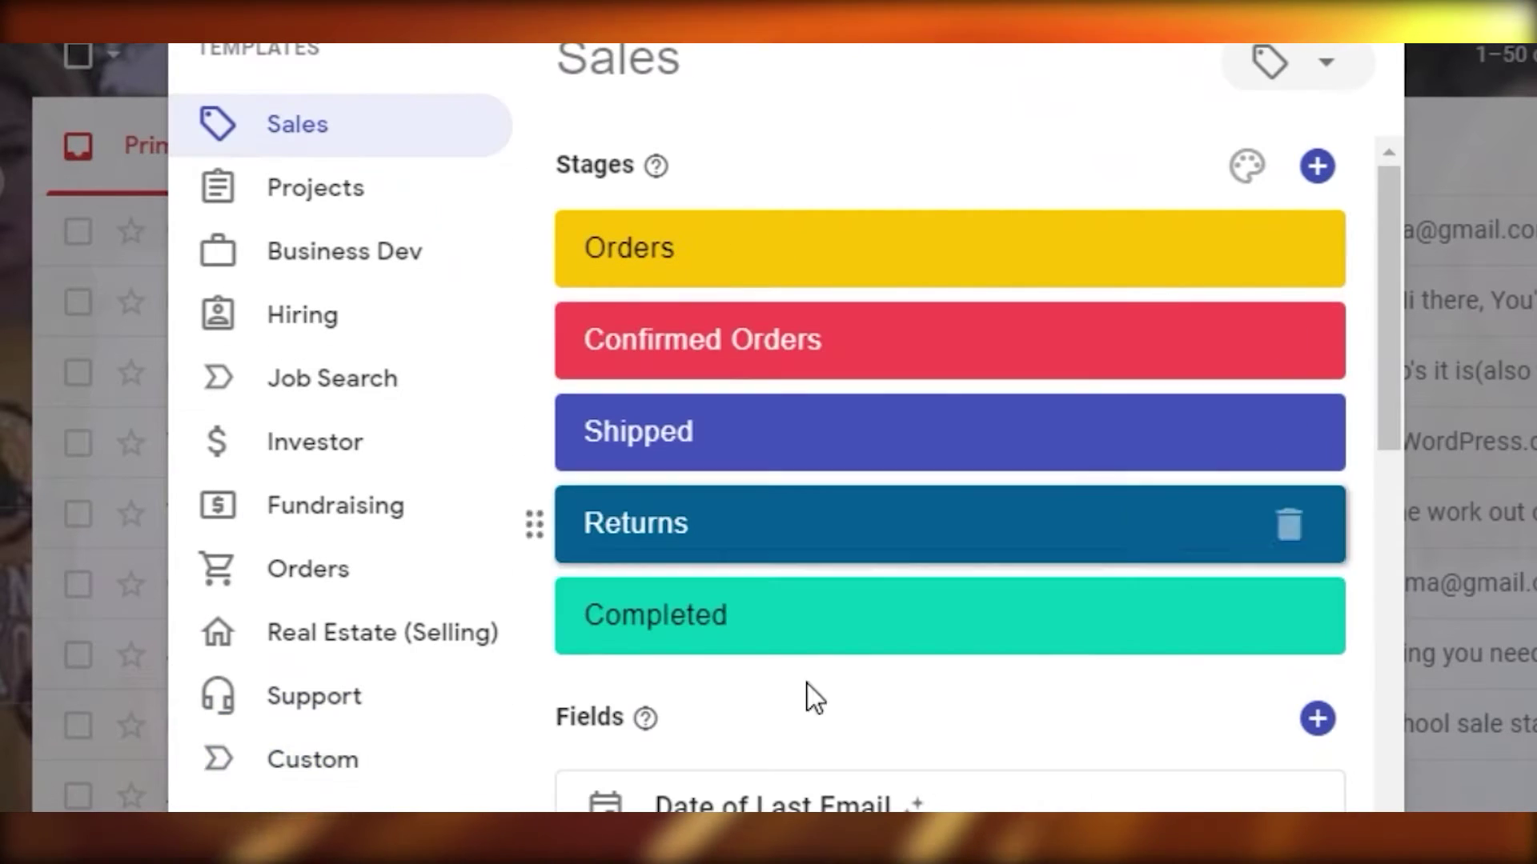
{"action": "left_click", "coordinate": [353, 197]}
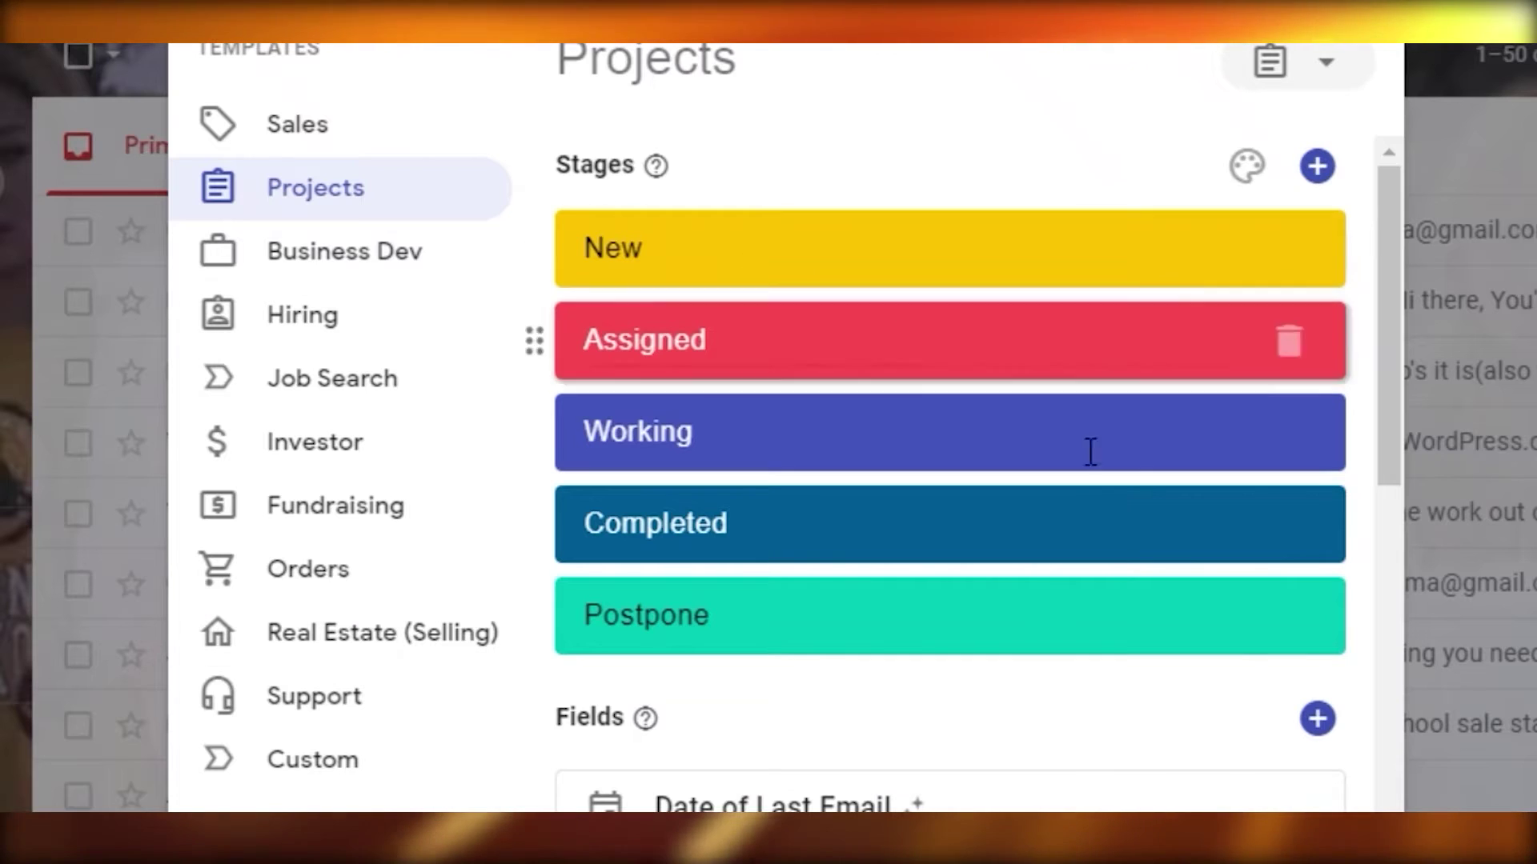
{"action": "left_click", "coordinate": [335, 256]}
{"action": "left_click", "coordinate": [333, 336]}
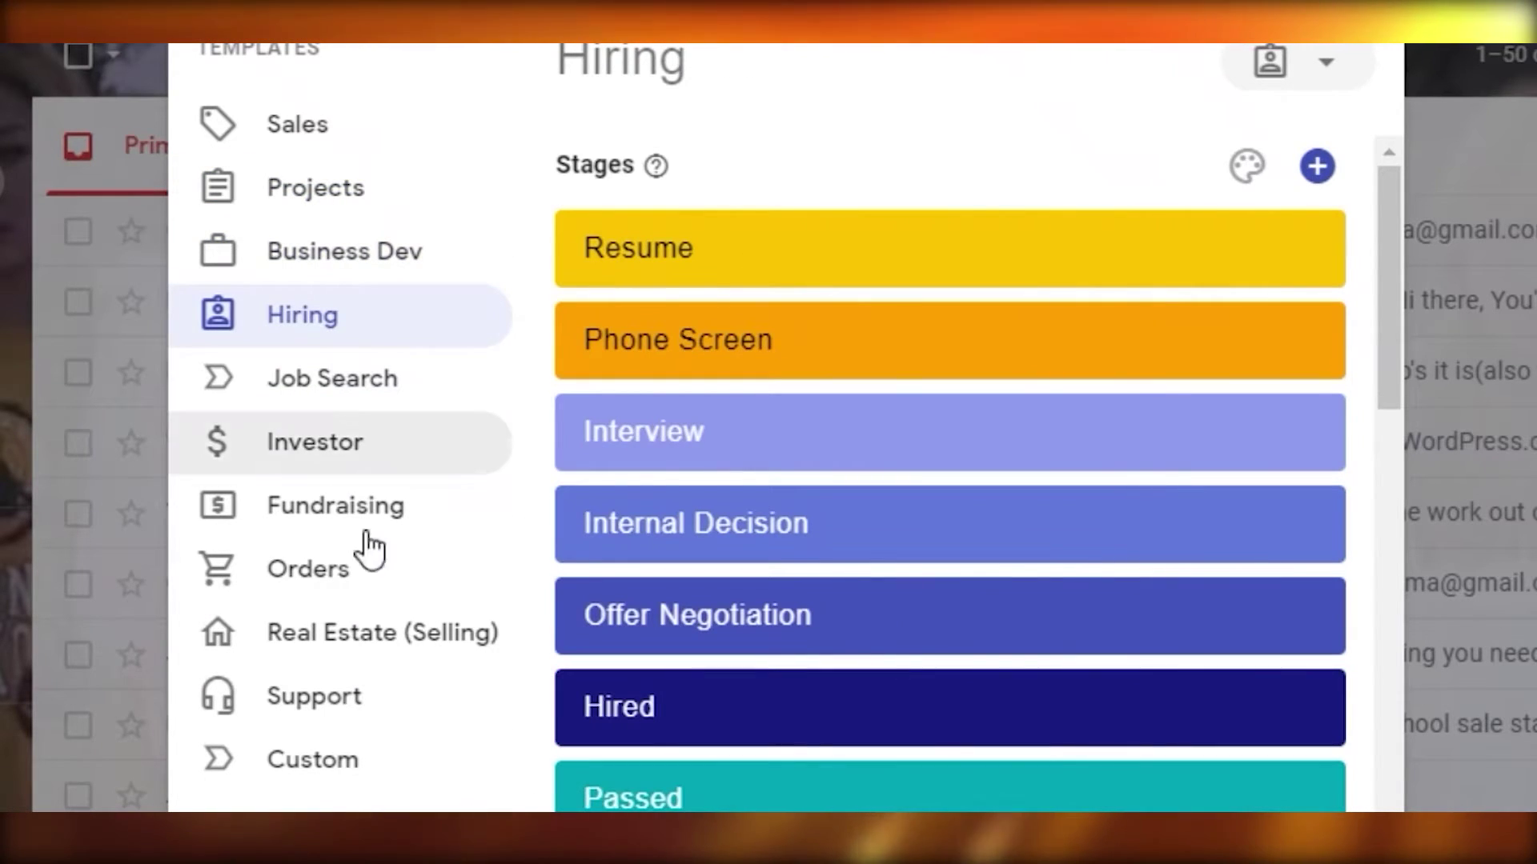
{"action": "left_click", "coordinate": [352, 380]}
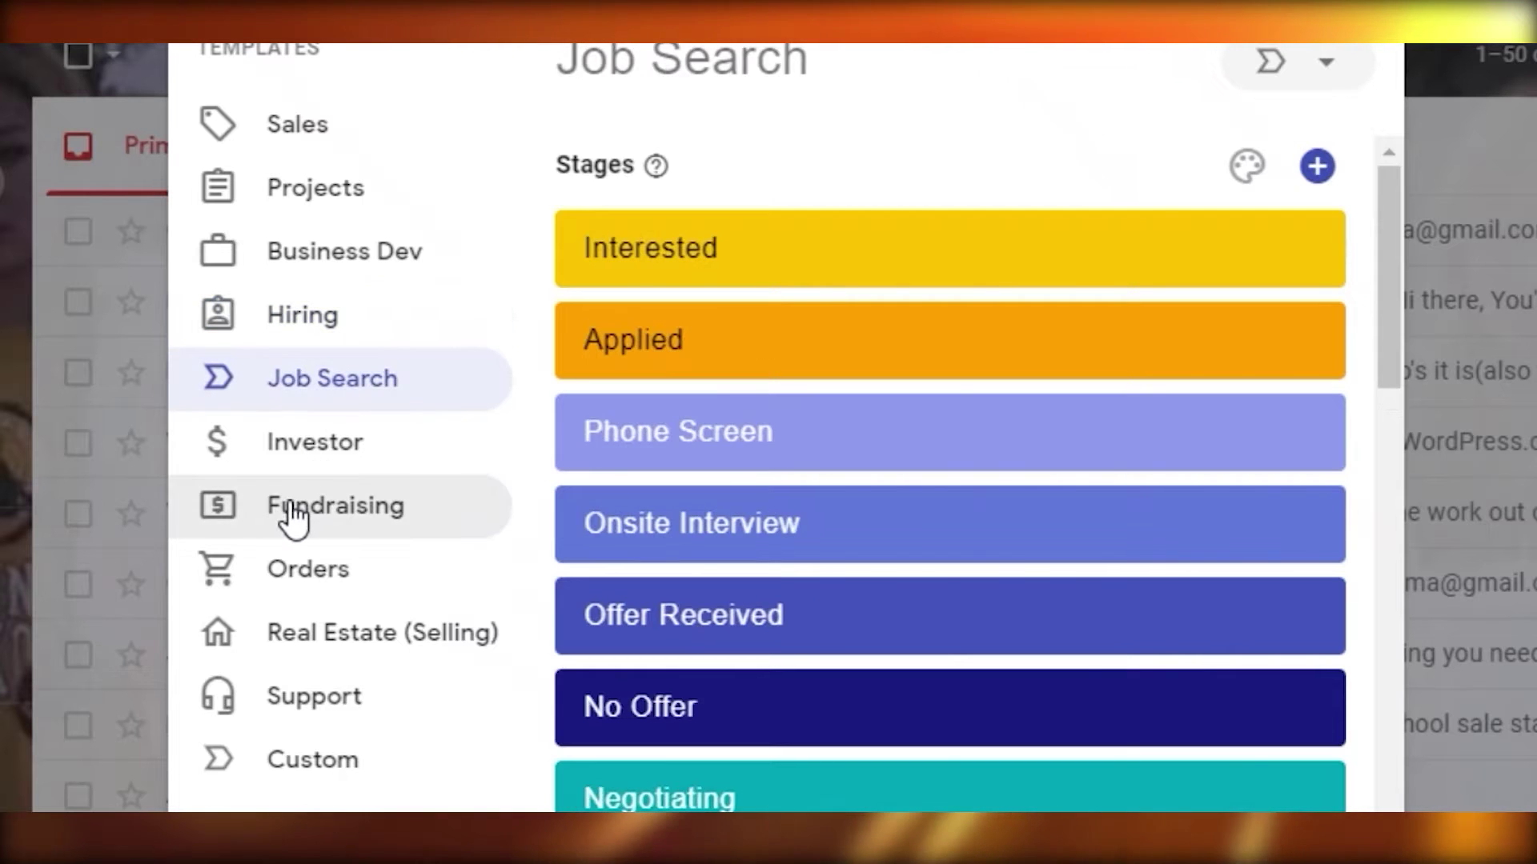
- Create a pipeline from the Hiring template, adding none of the suggested contacts or companies
{"action": "left_click", "coordinate": [333, 315]}
{"action": "scroll", "coordinate": [1022, 350], "scroll_direction": "down", "scroll_amount": 10}
{"action": "scroll", "coordinate": [702, 719], "scroll_direction": "up", "scroll_amount": 10}
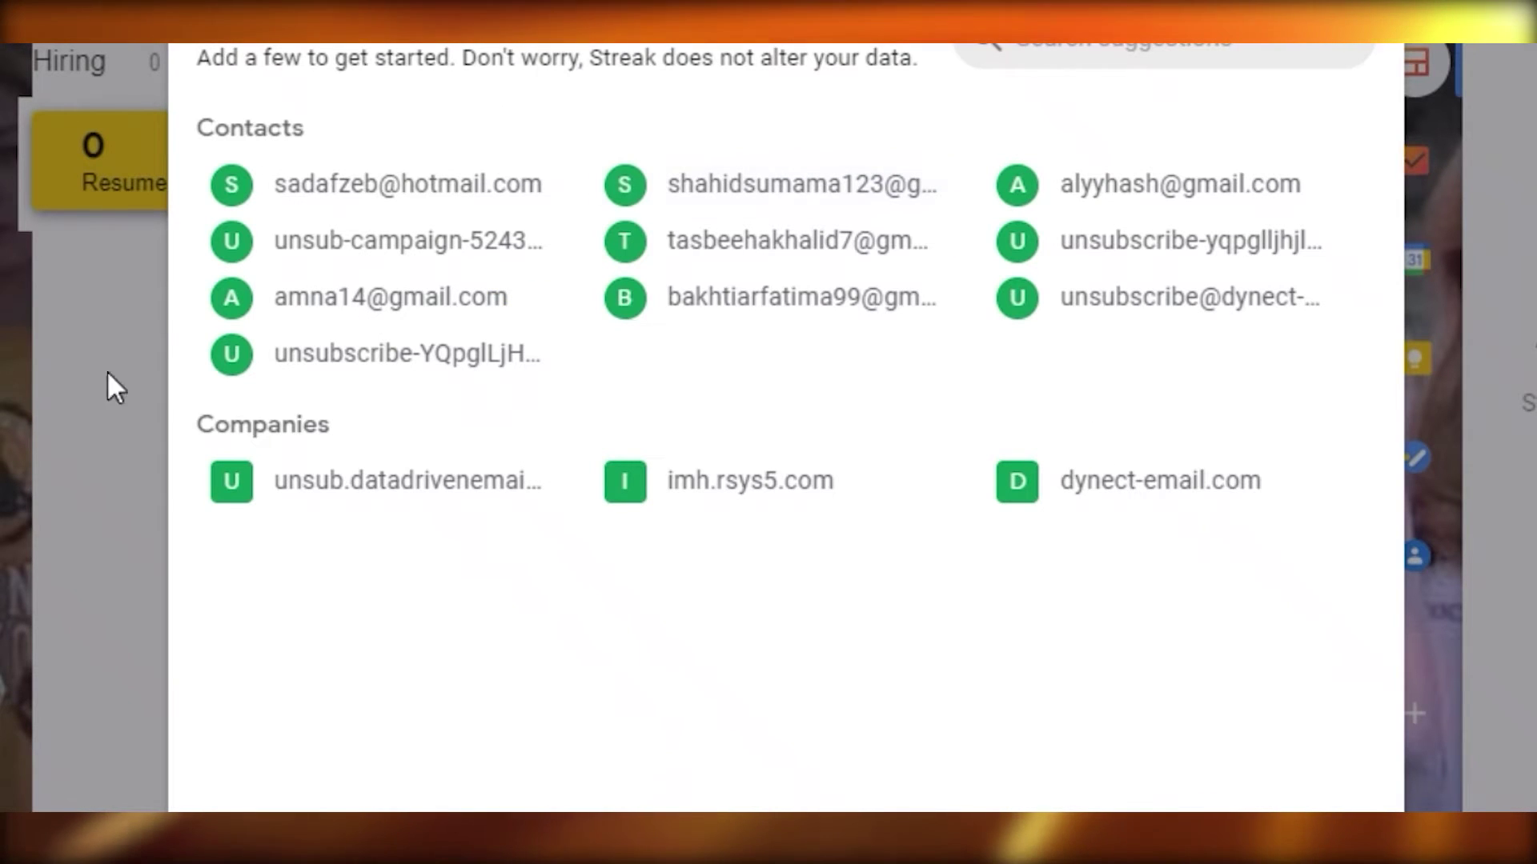
{"action": "left_click", "coordinate": [45, 669]}
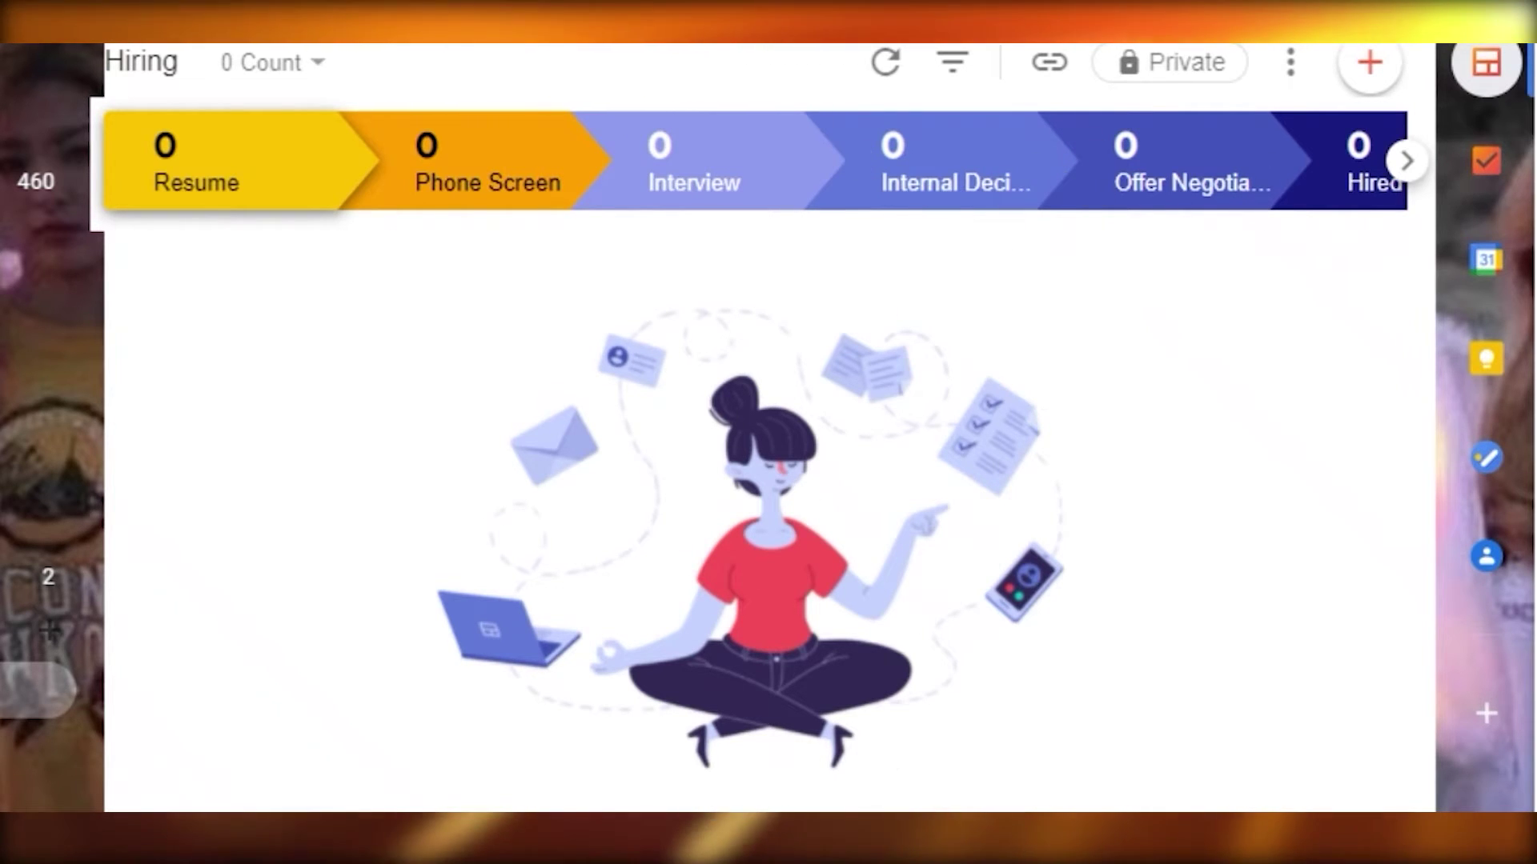
- Look through all stages of the Hiring pipeline and the visualization types available for it
{"action": "left_click", "coordinate": [1406, 164]}
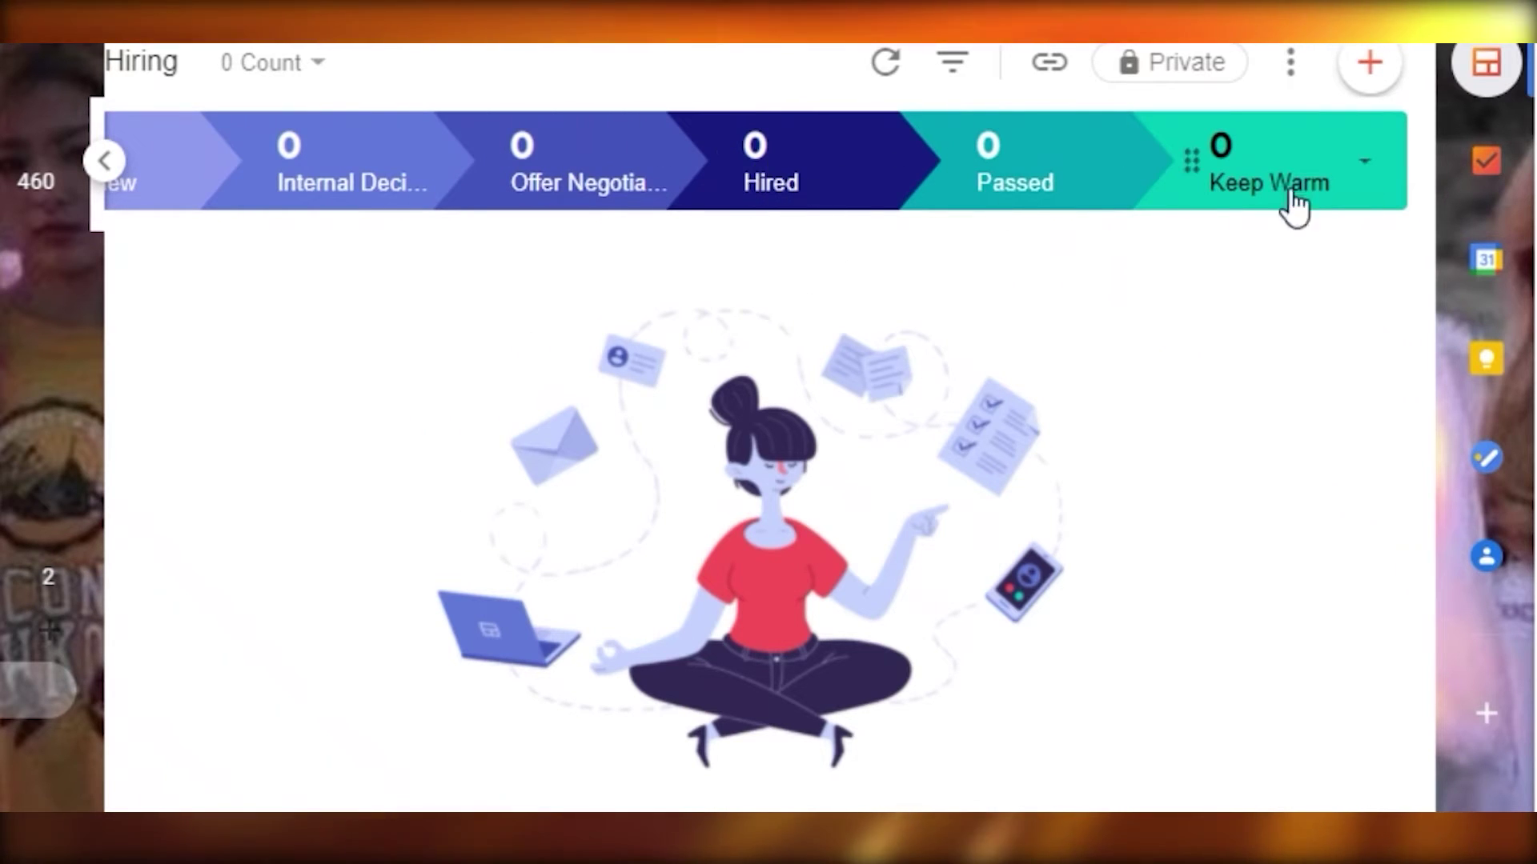
{"action": "left_click", "coordinate": [104, 161]}
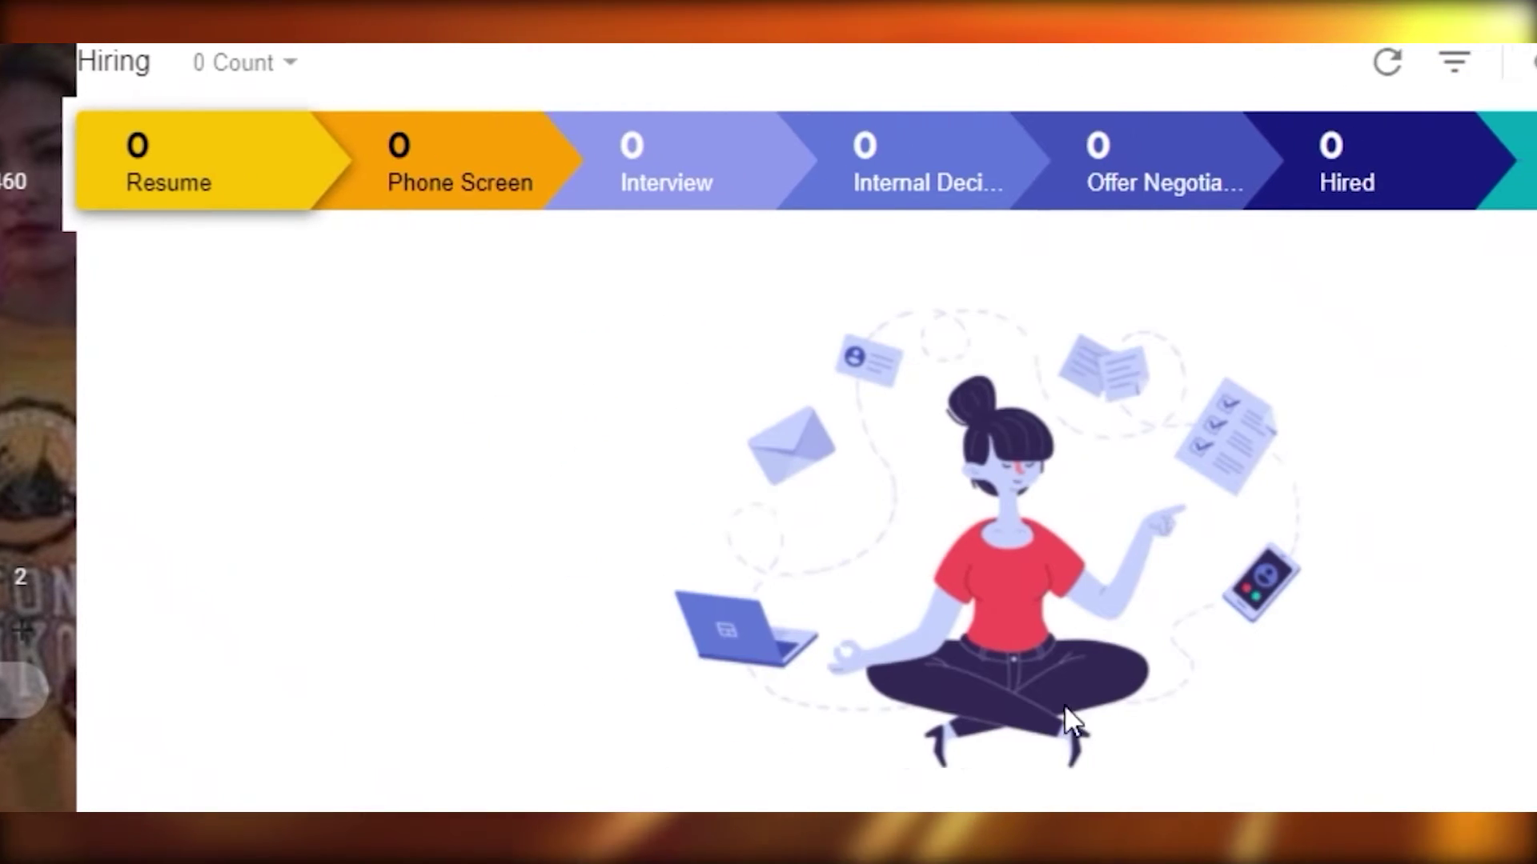
{"action": "left_click", "coordinate": [1515, 66]}
{"action": "mouse_move", "coordinate": [1272, 137]}
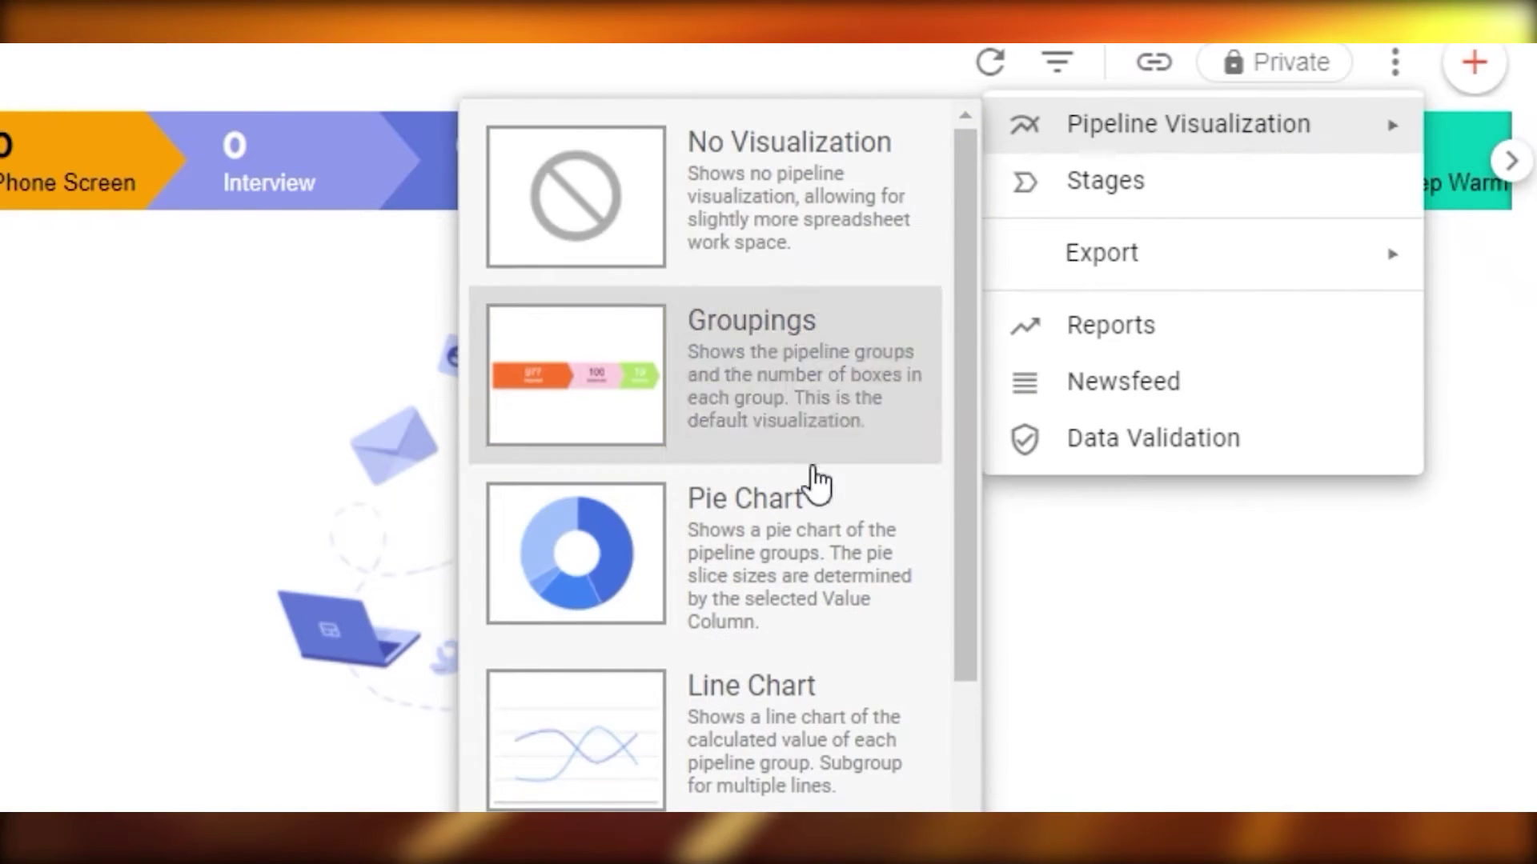
{"action": "scroll", "coordinate": [731, 772], "scroll_direction": "down", "scroll_amount": 5}
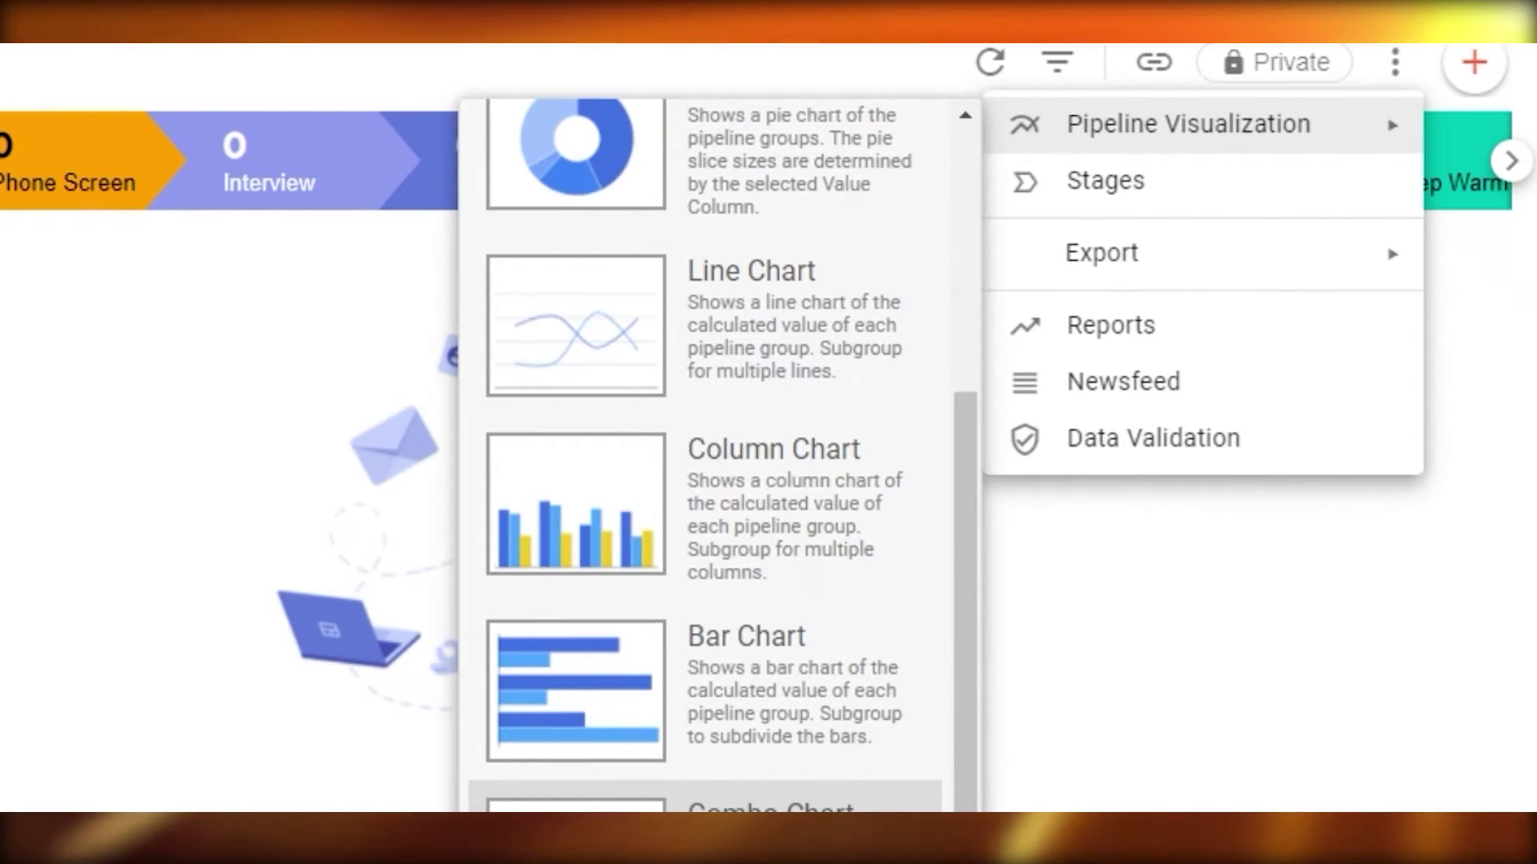
{"action": "scroll", "coordinate": [610, 593], "scroll_direction": "up", "scroll_amount": 2}
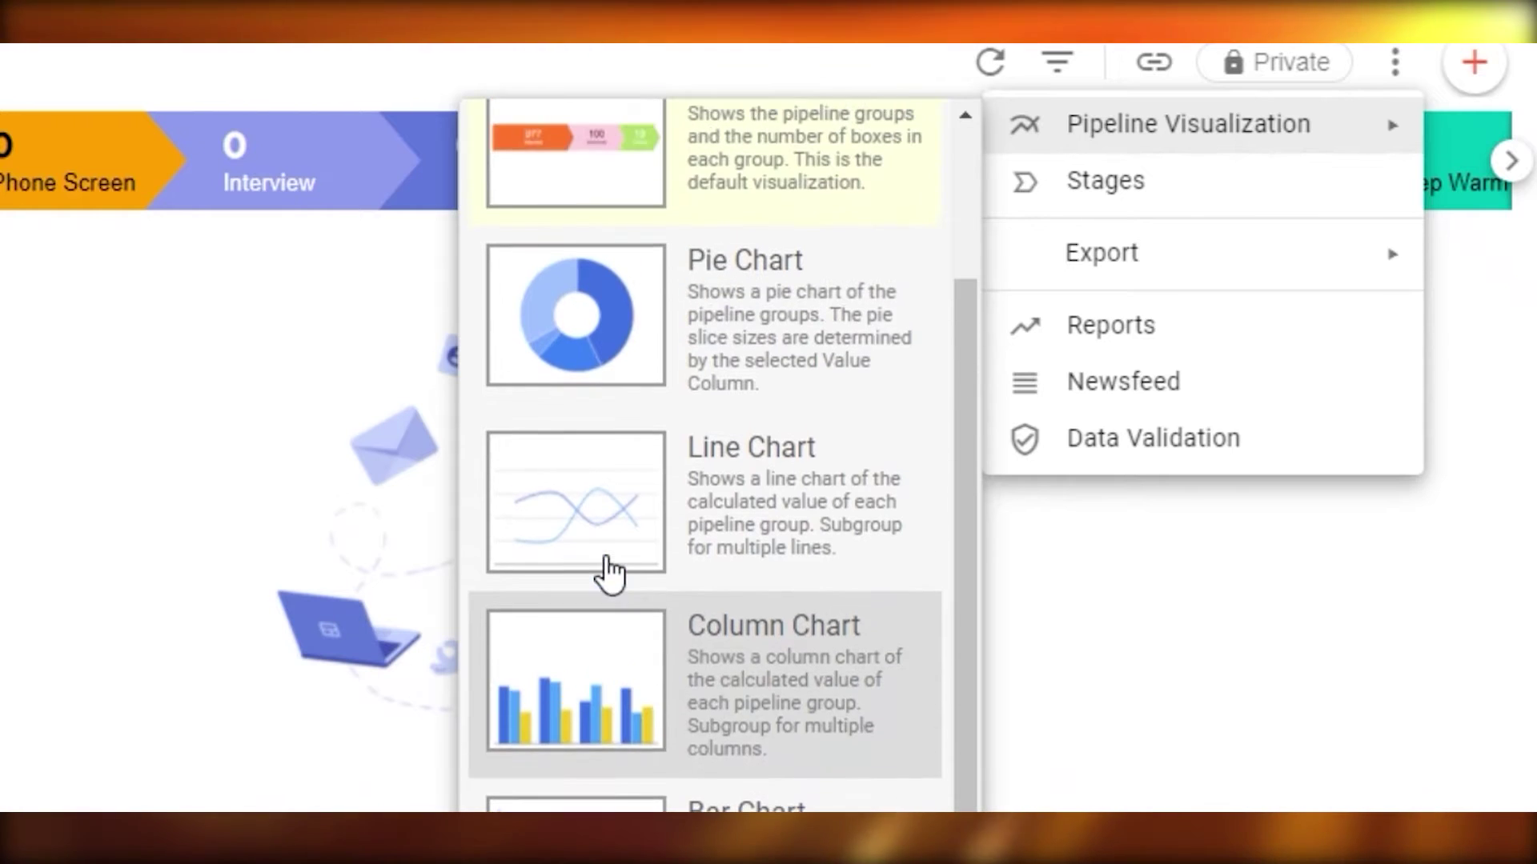
{"action": "scroll", "coordinate": [560, 480], "scroll_direction": "up", "scroll_amount": 2}
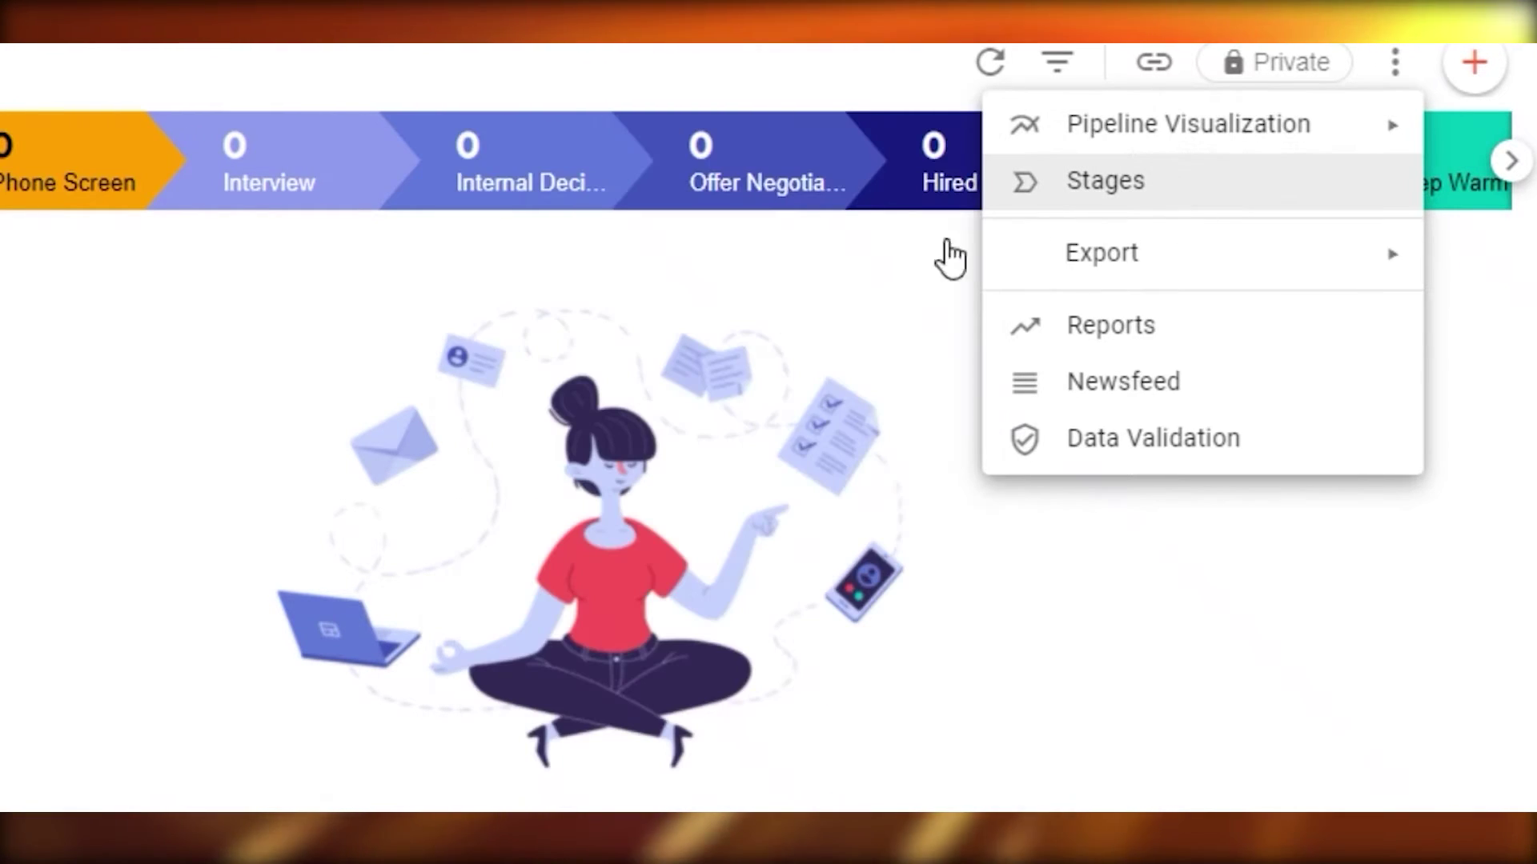
- Change the color palette of the Hiring pipeline's stages to Pink and leave the stage settings
{"action": "left_click", "coordinate": [1105, 181]}
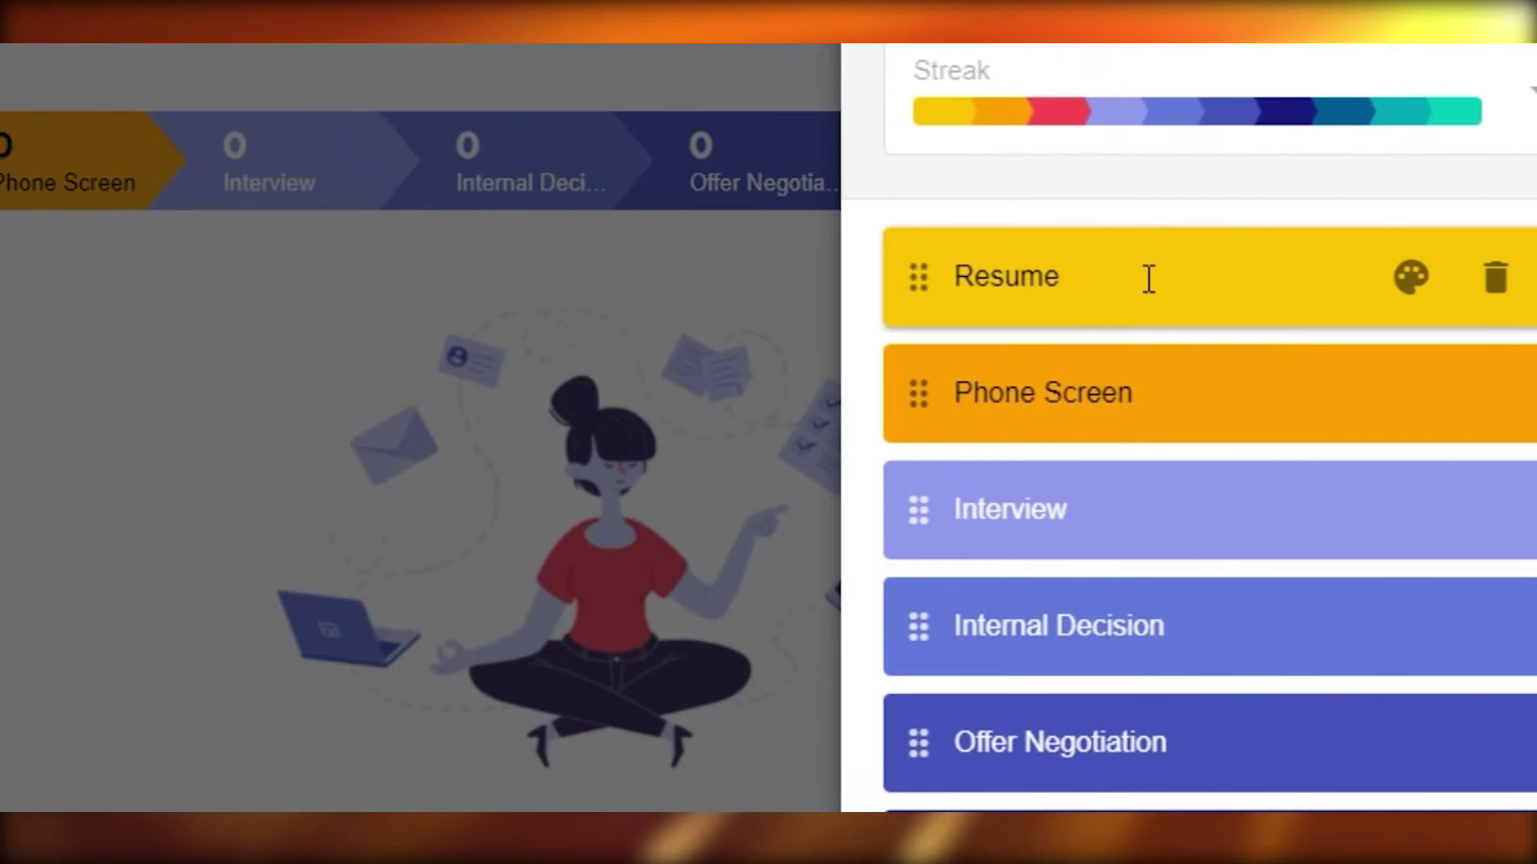
{"action": "left_click", "coordinate": [1205, 109]}
{"action": "scroll", "coordinate": [1256, 638], "scroll_direction": "down", "scroll_amount": 10}
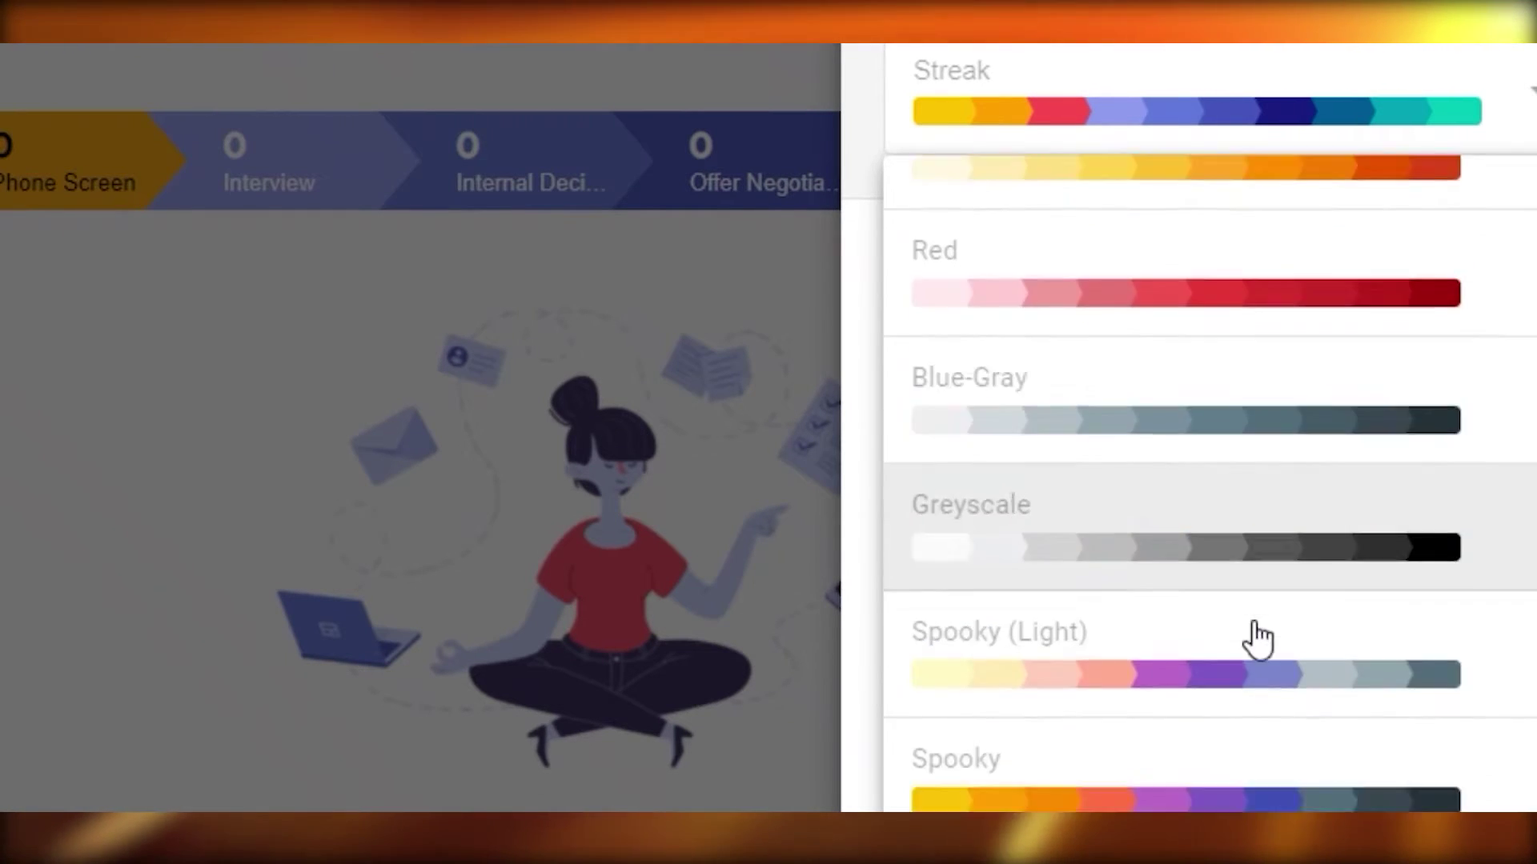
{"action": "scroll", "coordinate": [1257, 637], "scroll_direction": "down", "scroll_amount": 8}
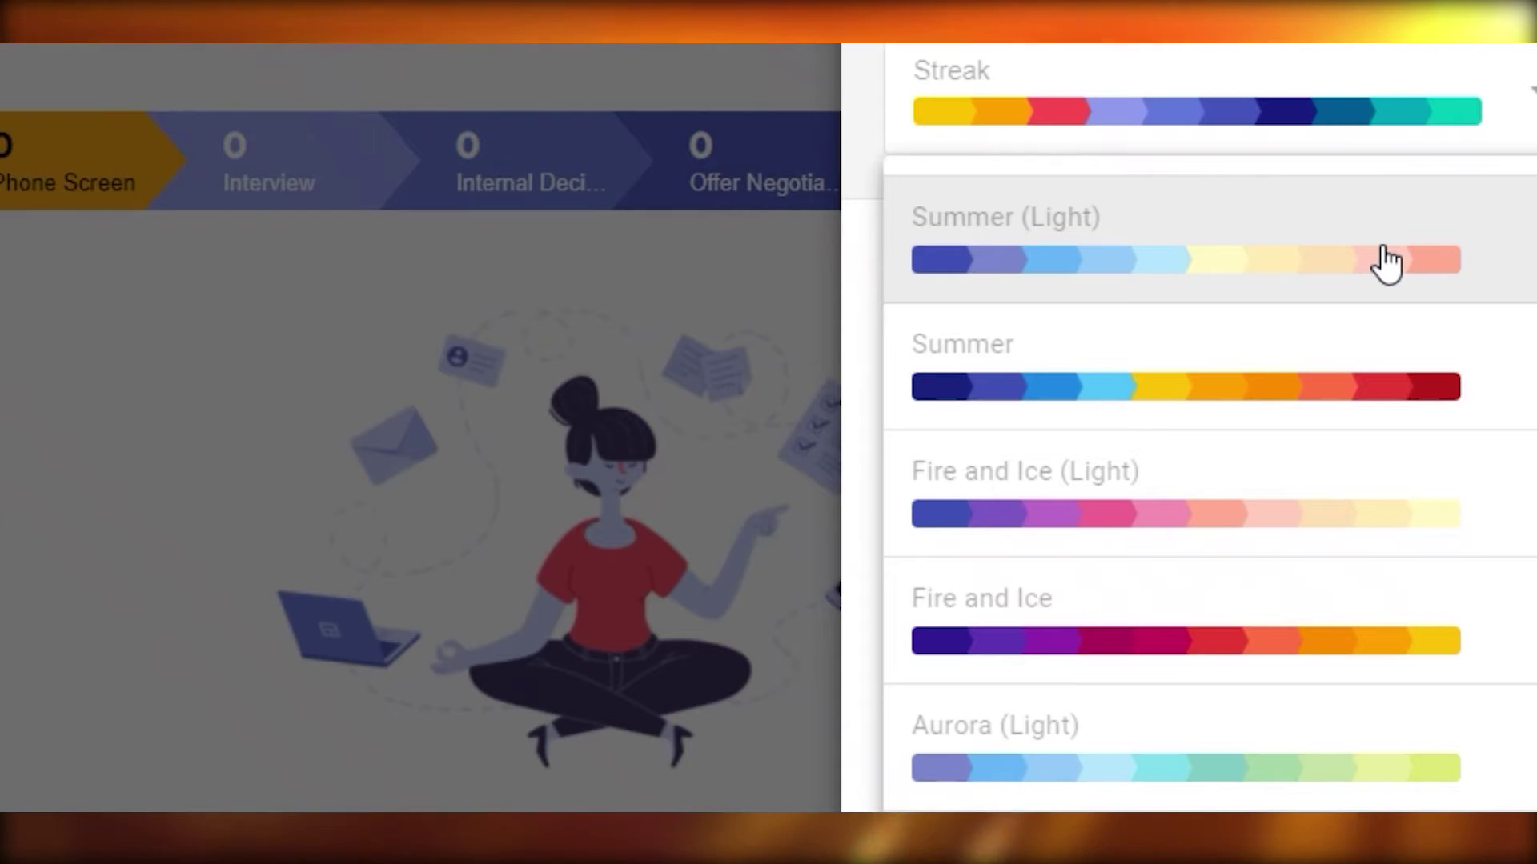
{"action": "scroll", "coordinate": [1137, 360], "scroll_direction": "down", "scroll_amount": 5}
{"action": "scroll", "coordinate": [1118, 446], "scroll_direction": "up", "scroll_amount": 1}
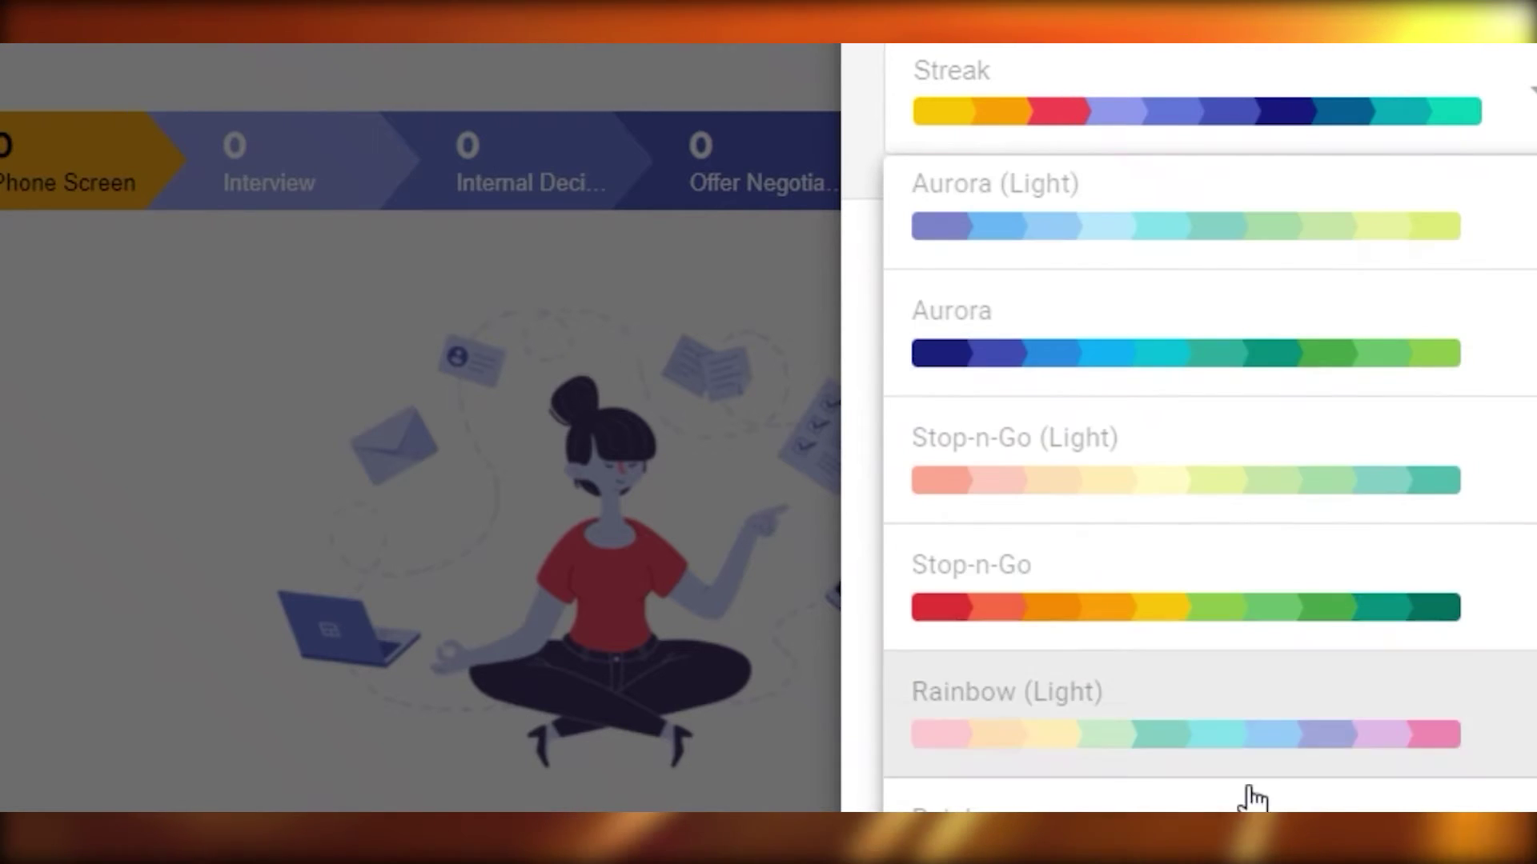
{"action": "scroll", "coordinate": [1073, 384], "scroll_direction": "up", "scroll_amount": 15}
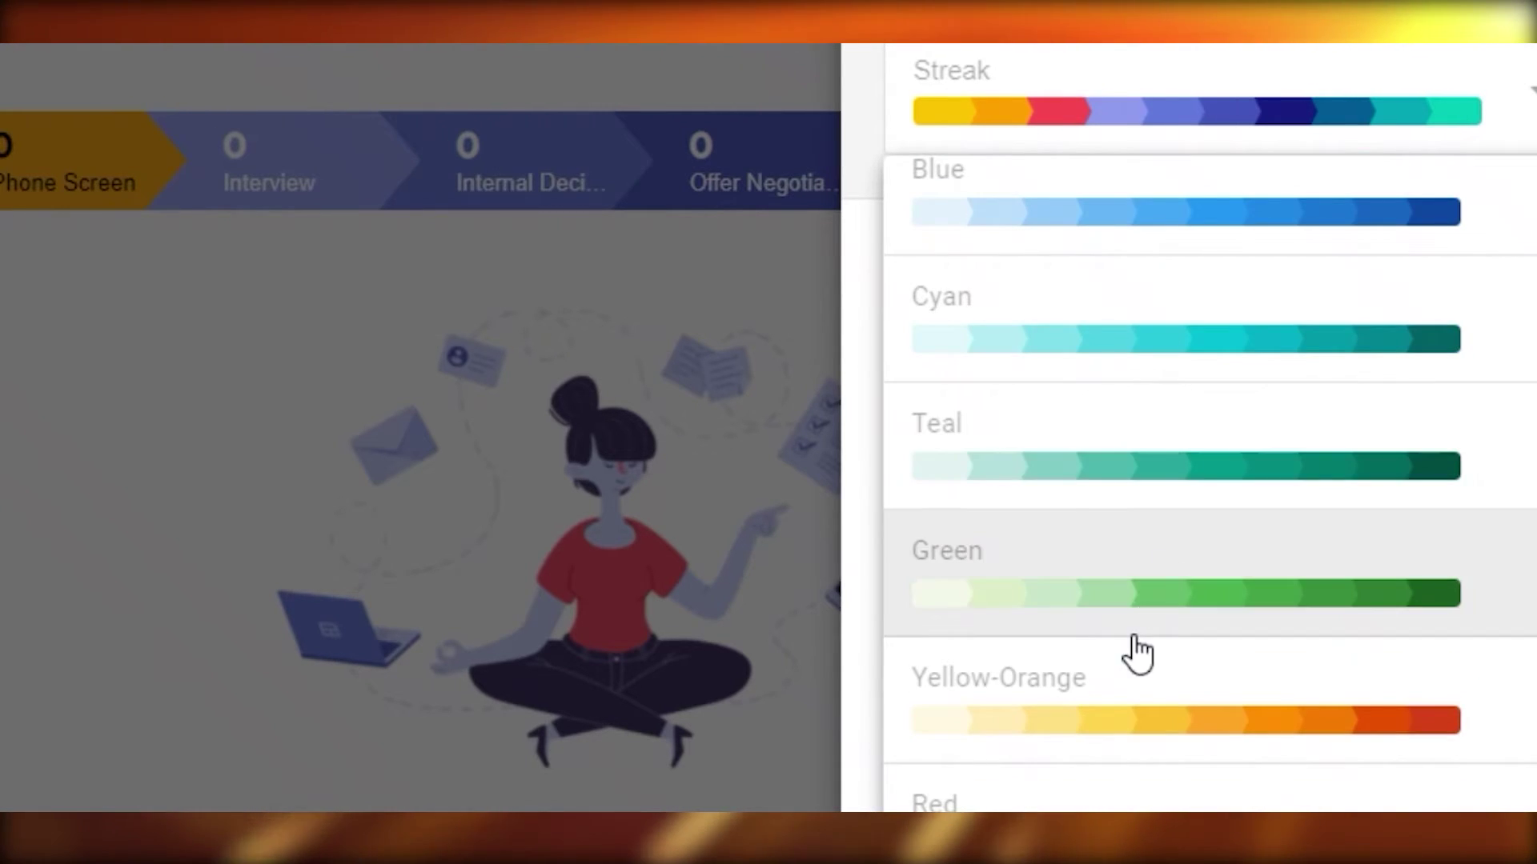
{"action": "scroll", "coordinate": [1118, 435], "scroll_direction": "up", "scroll_amount": 4}
{"action": "scroll", "coordinate": [1146, 718], "scroll_direction": "down", "scroll_amount": 8}
{"action": "scroll", "coordinate": [1147, 718], "scroll_direction": "up", "scroll_amount": 8}
{"action": "left_click", "coordinate": [1140, 200]}
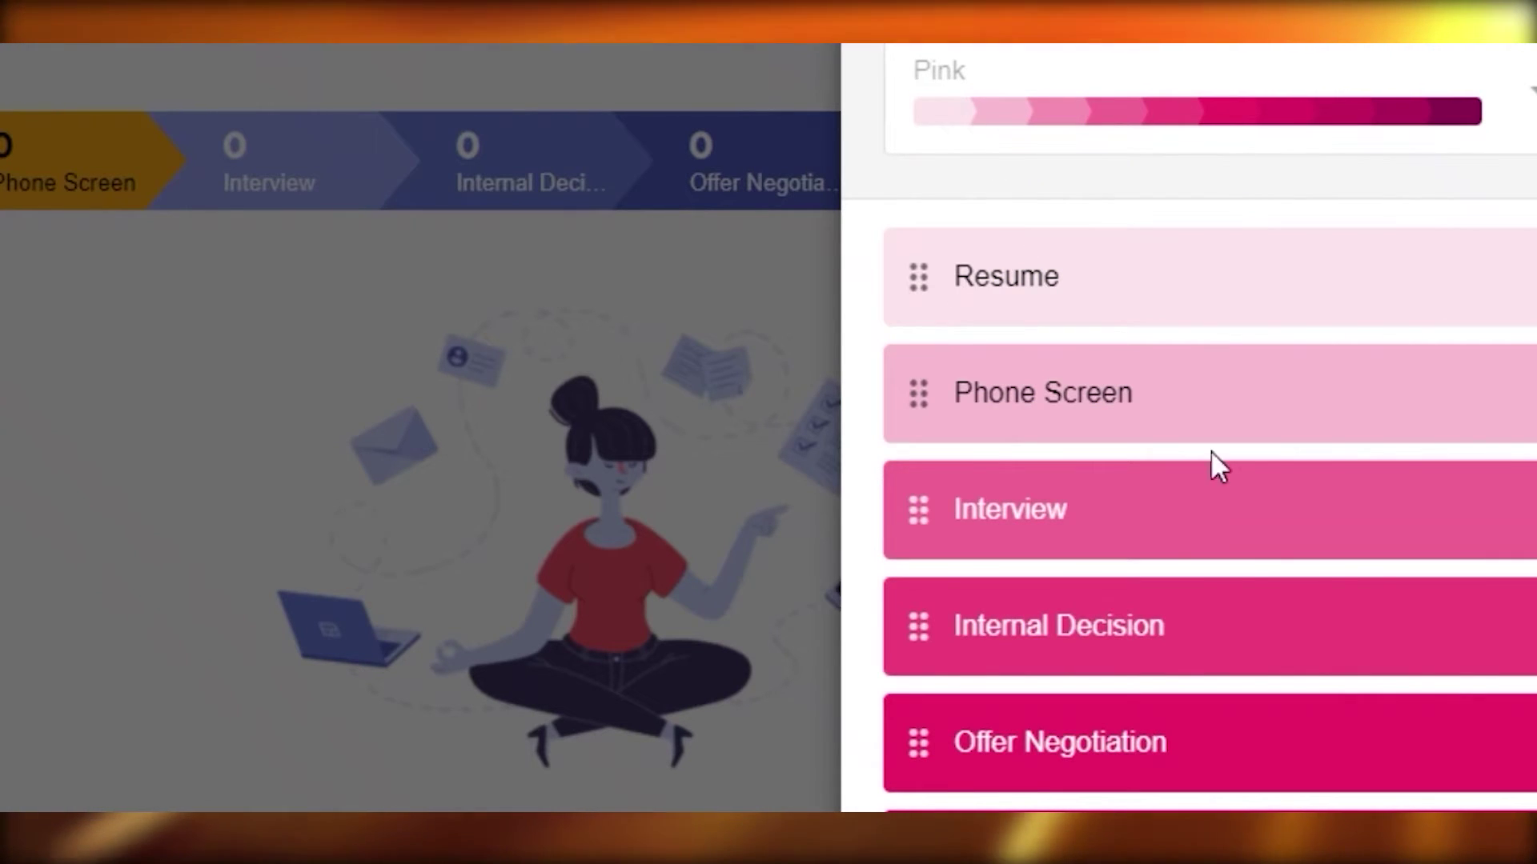
{"action": "scroll", "coordinate": [1211, 463], "scroll_direction": "down", "scroll_amount": 4}
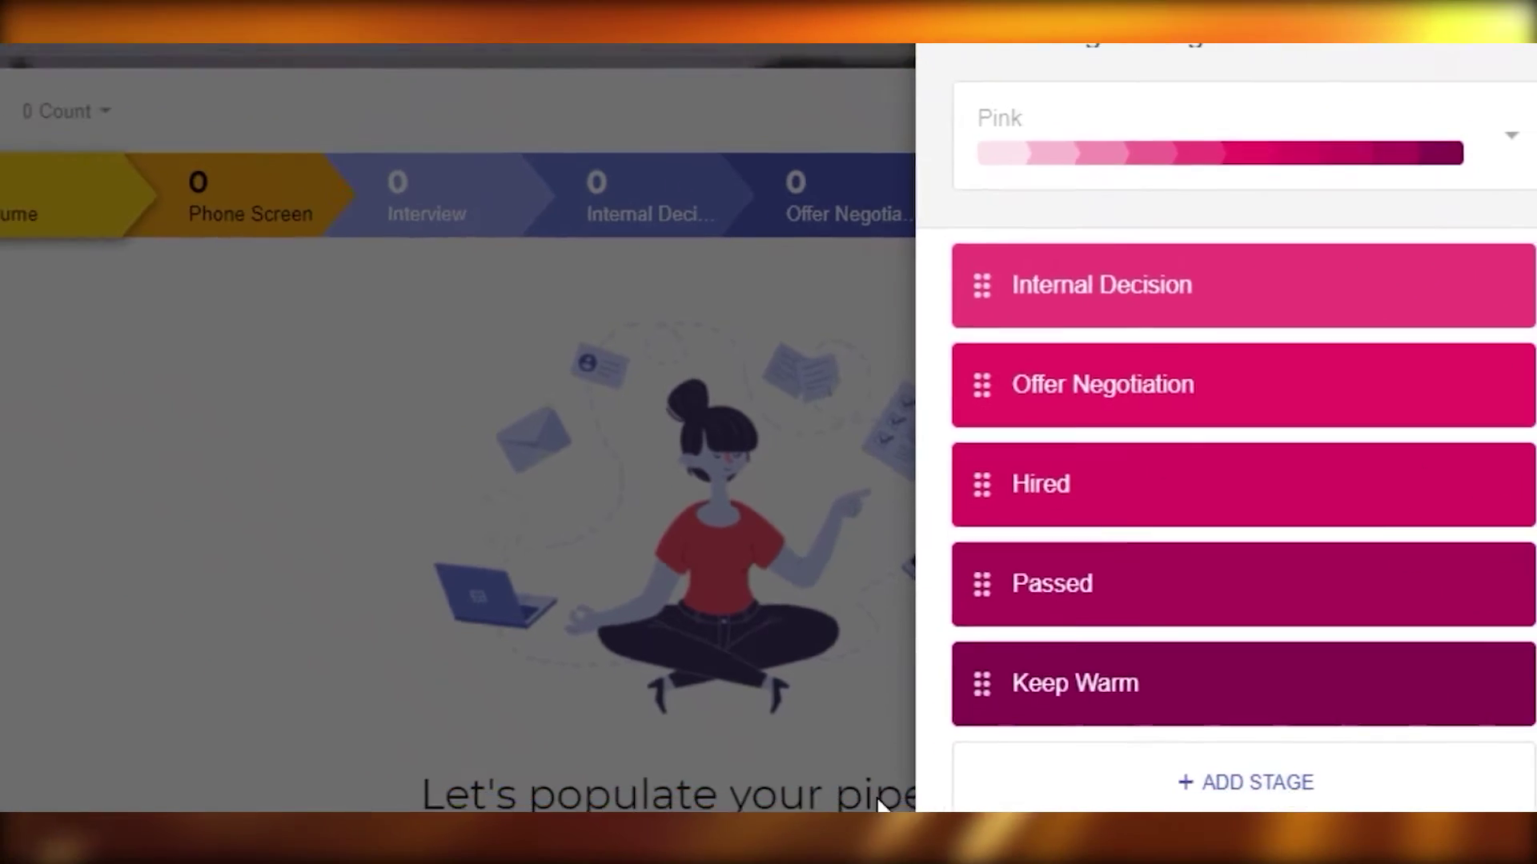
{"action": "left_click", "coordinate": [881, 800]}
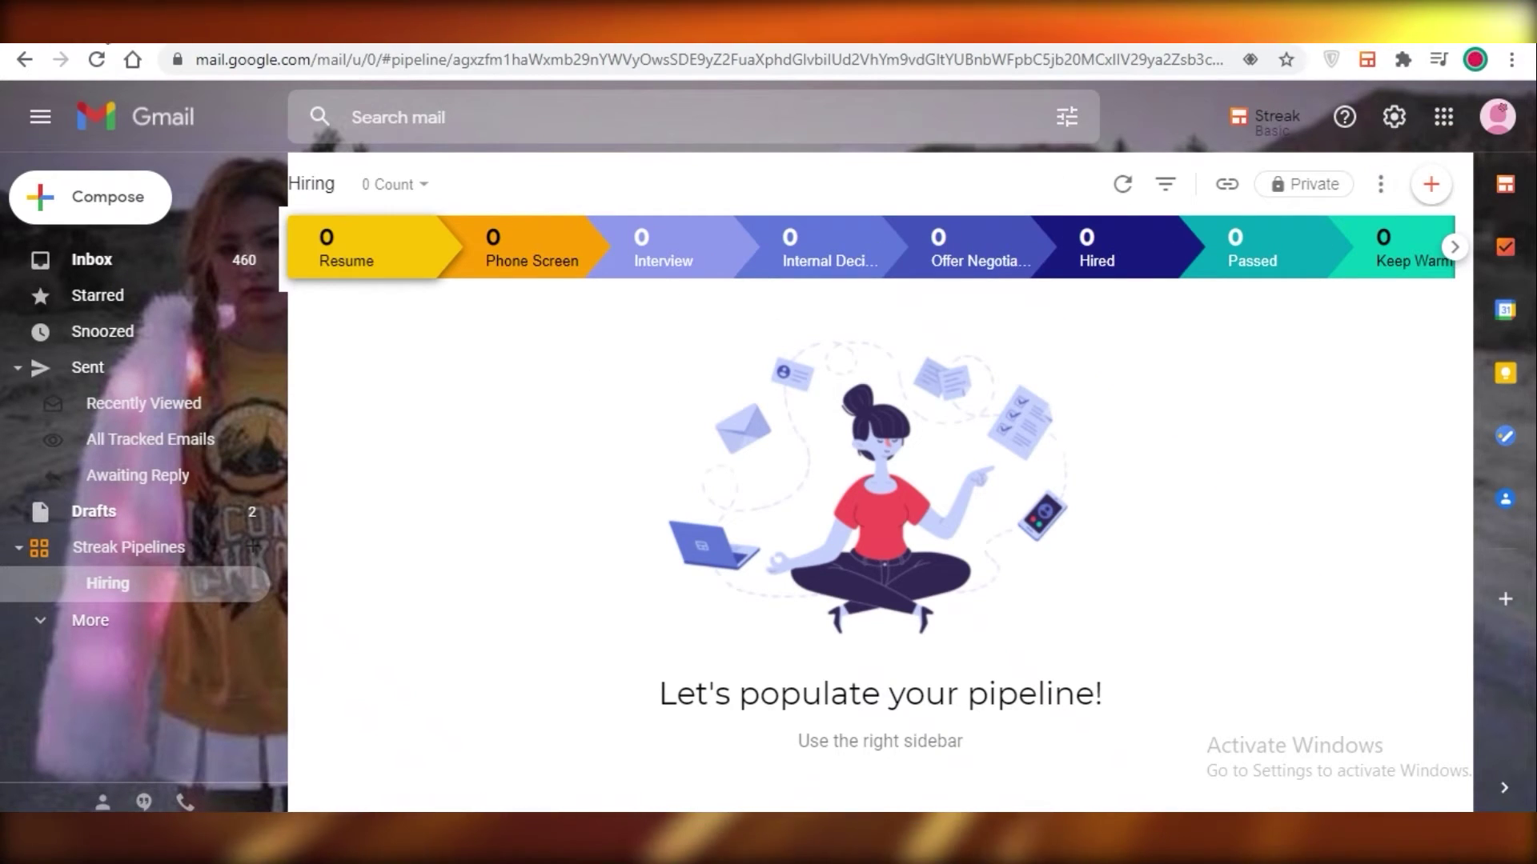
- Reload the Hiring pipeline page, dismissing the Streak introduction and the welcome sidebar
{"action": "key", "text": "F5"}
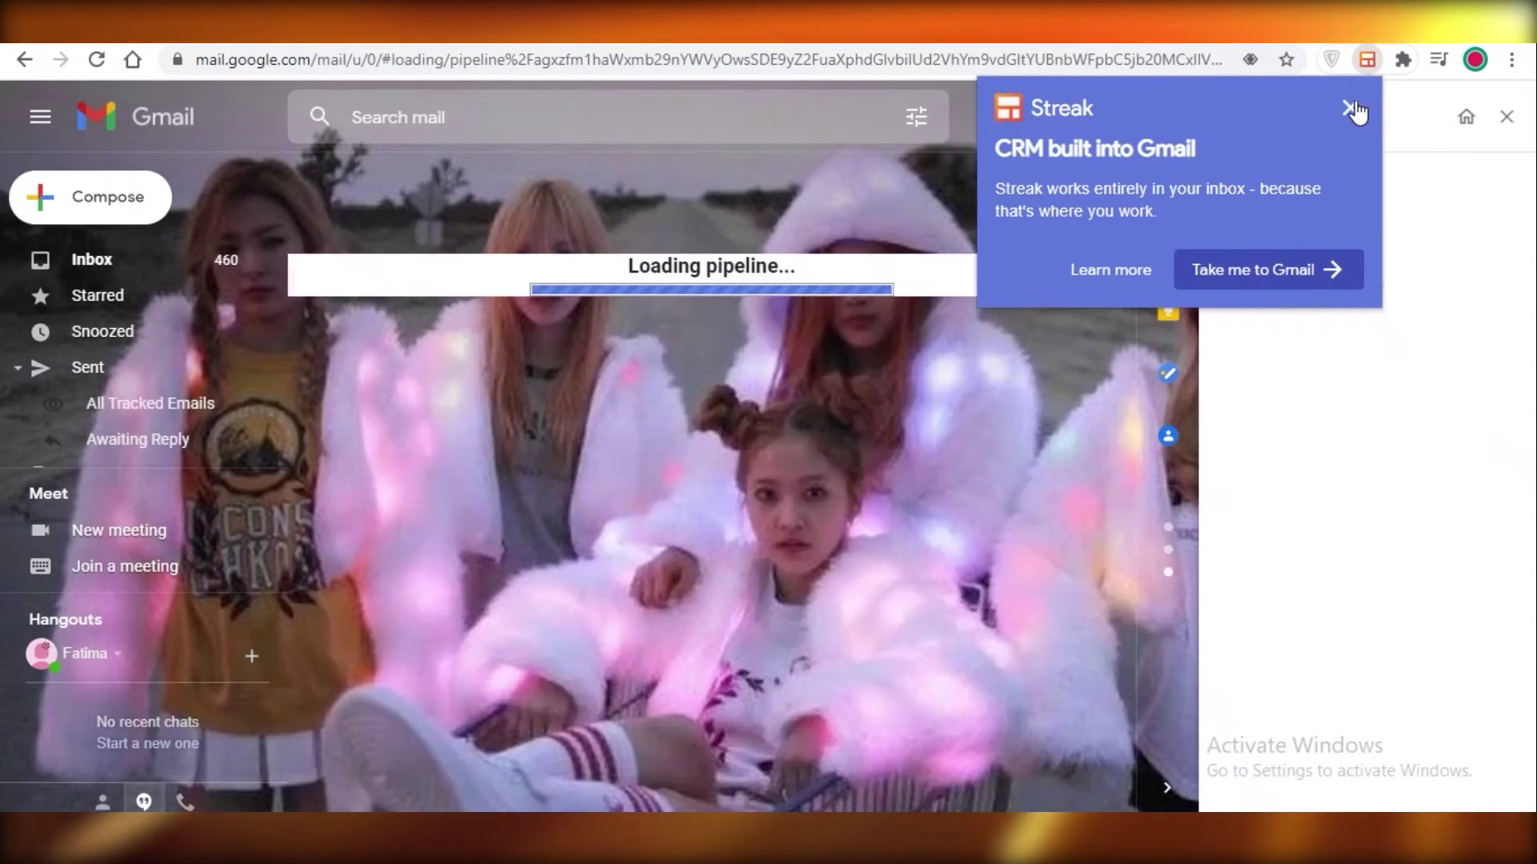
{"action": "left_click", "coordinate": [1351, 108]}
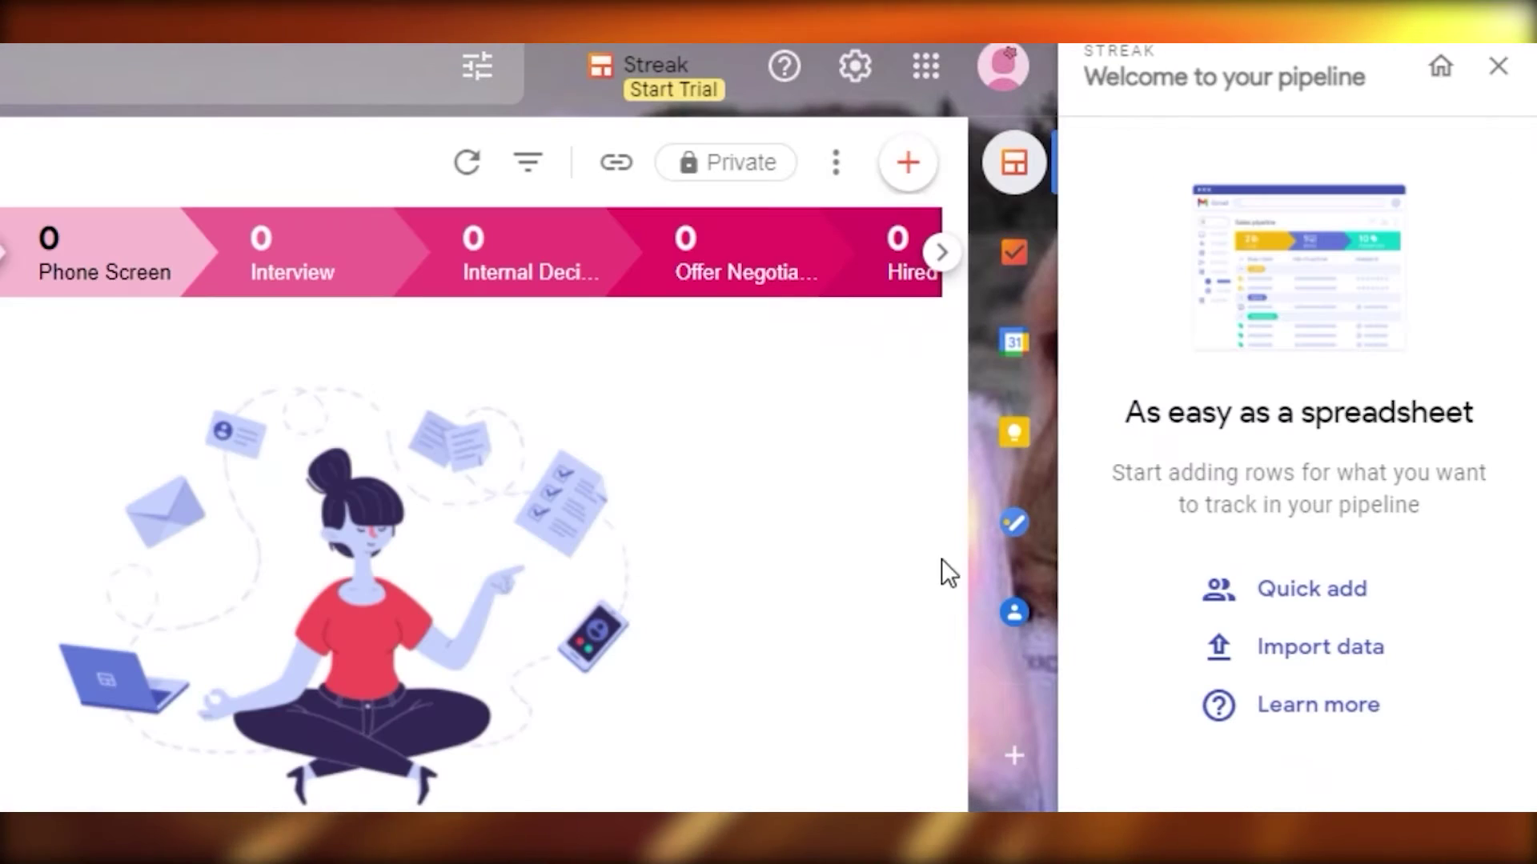
{"action": "left_click", "coordinate": [1497, 66]}
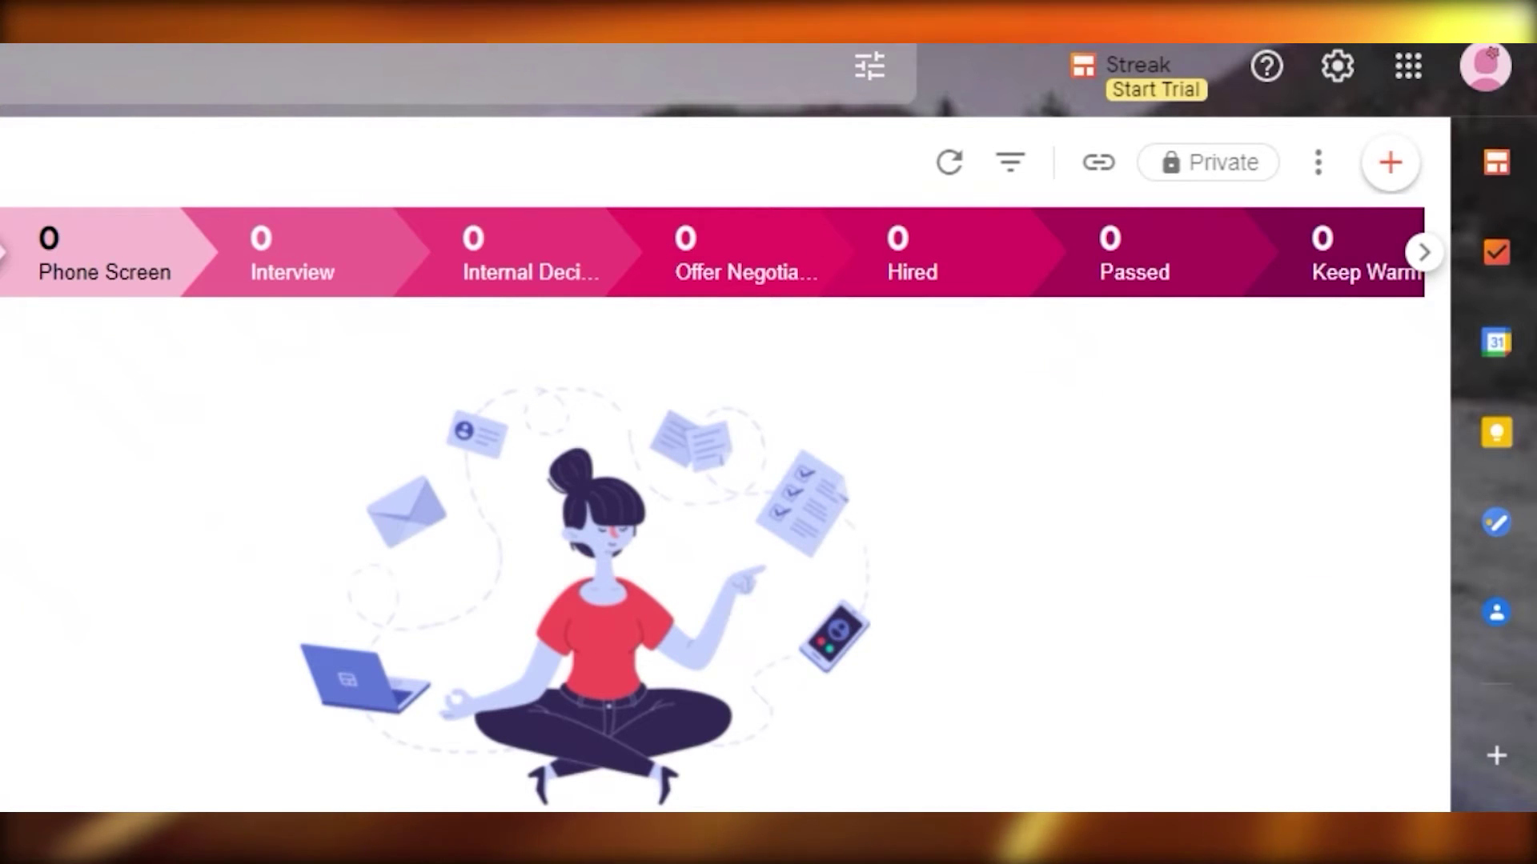
- Review the Hiring pipeline's additional options and the direct link for sharing it with teammates
{"action": "left_click", "coordinate": [1329, 160]}
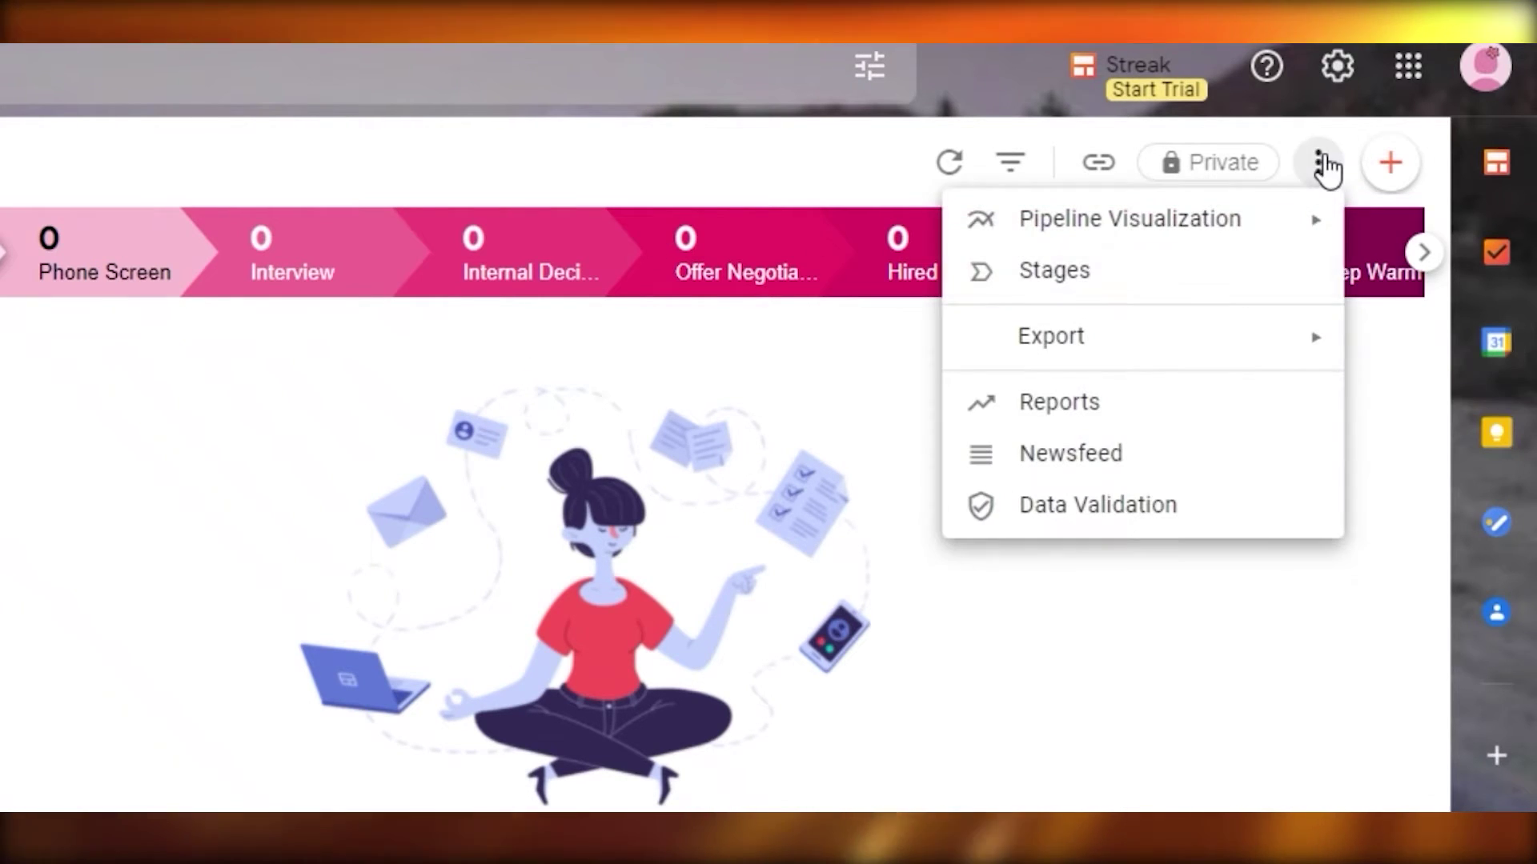
{"action": "mouse_move", "coordinate": [1071, 357]}
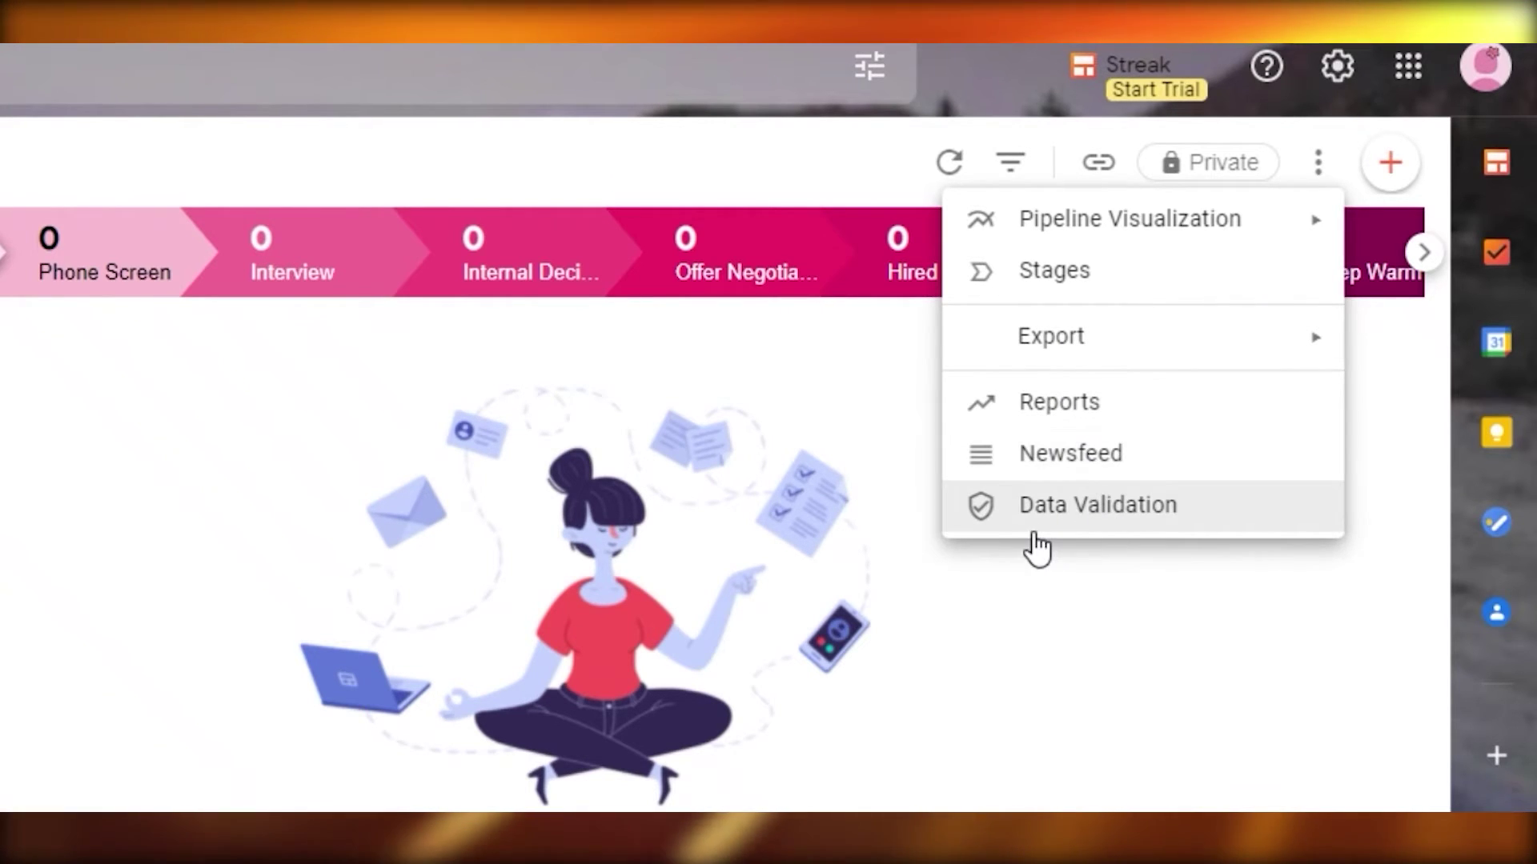
{"action": "left_click", "coordinate": [1098, 168]}
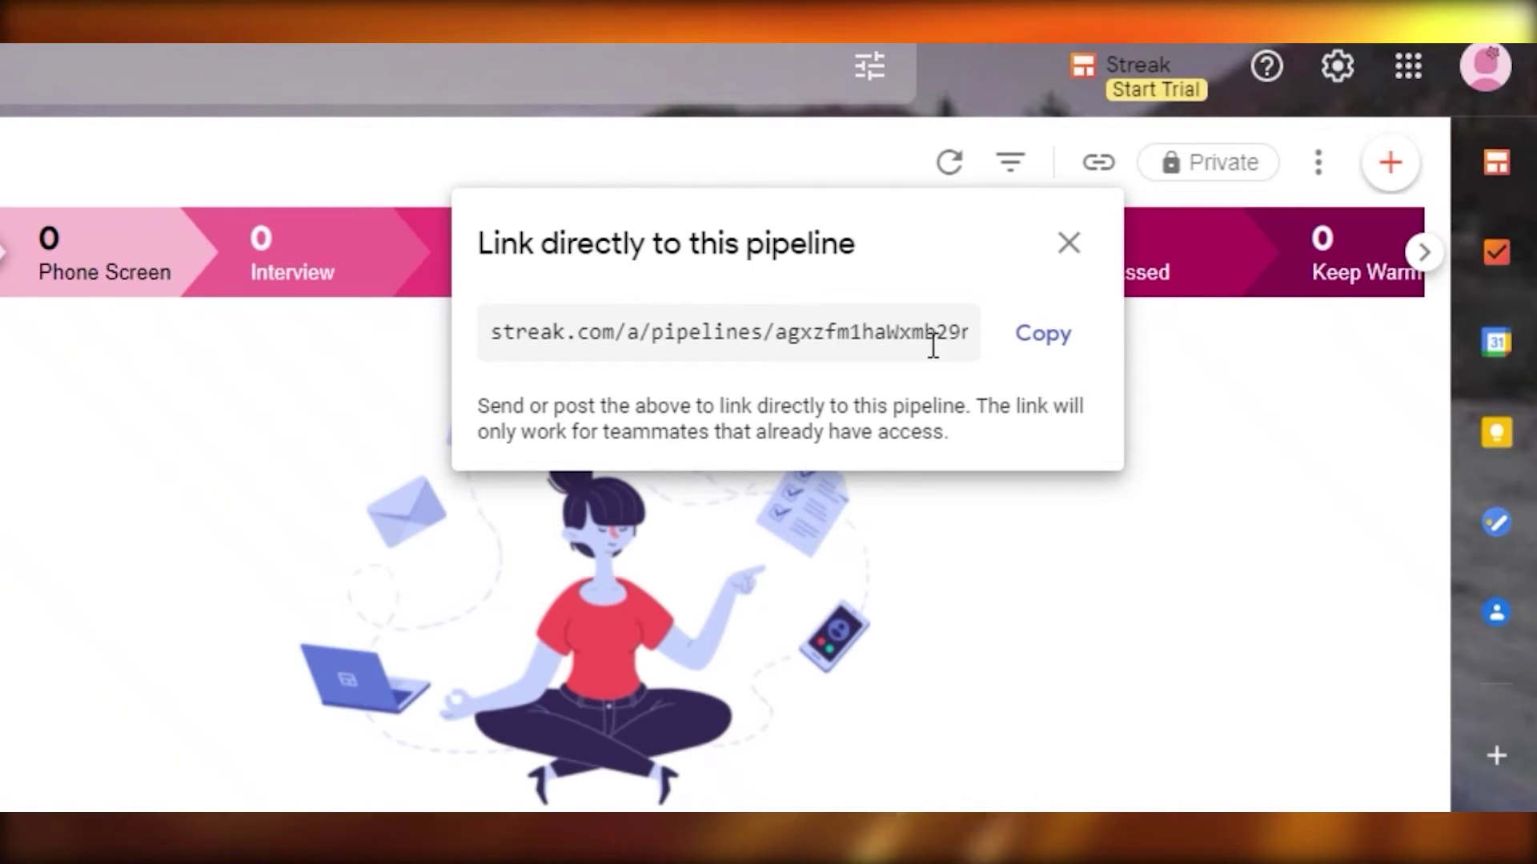
{"action": "left_click", "coordinate": [1104, 179]}
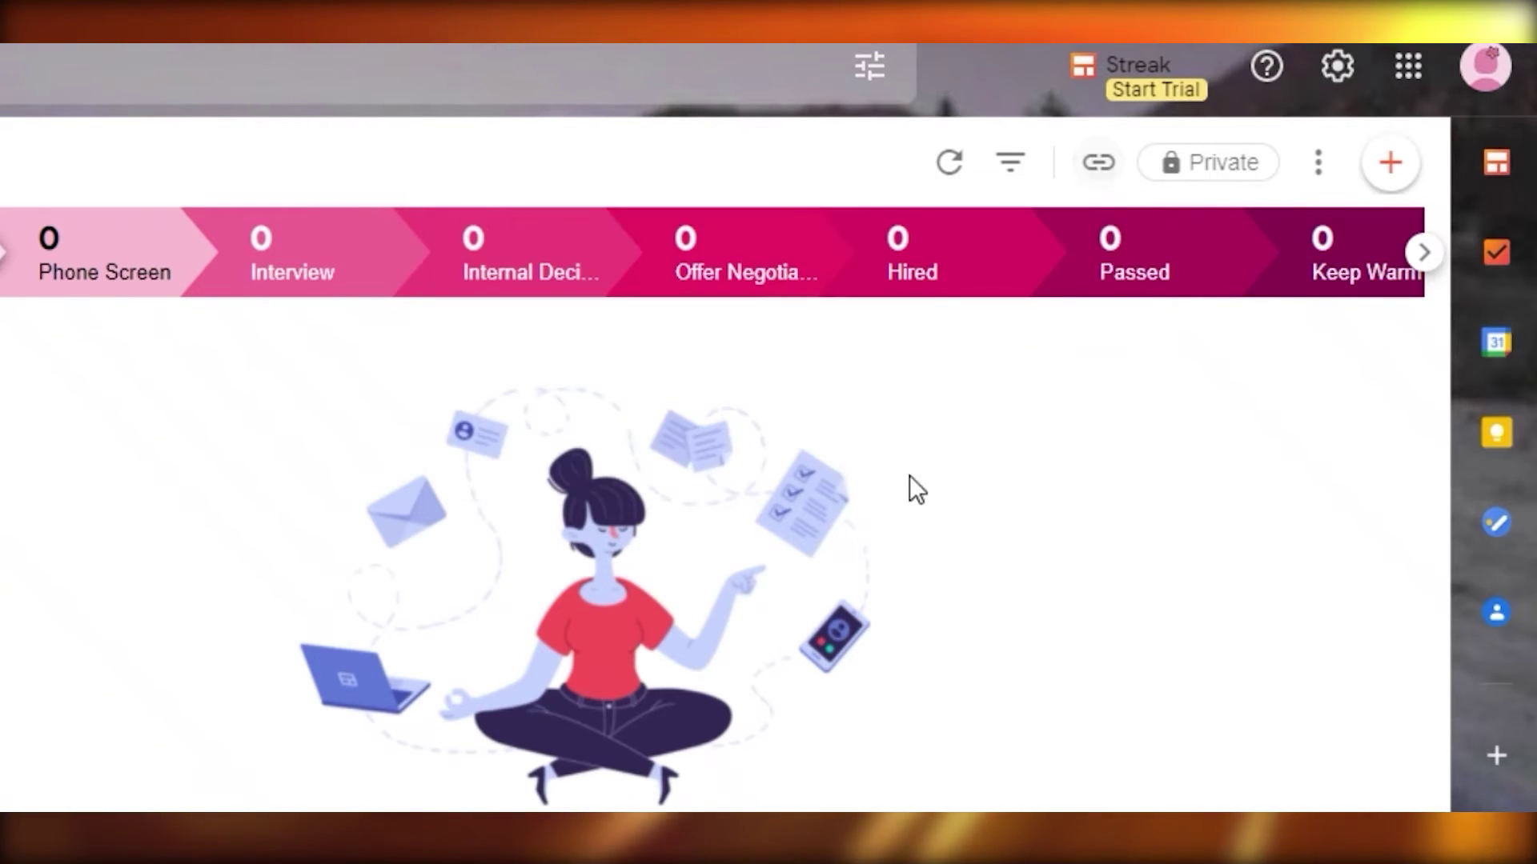
{"action": "left_click", "coordinate": [1097, 161]}
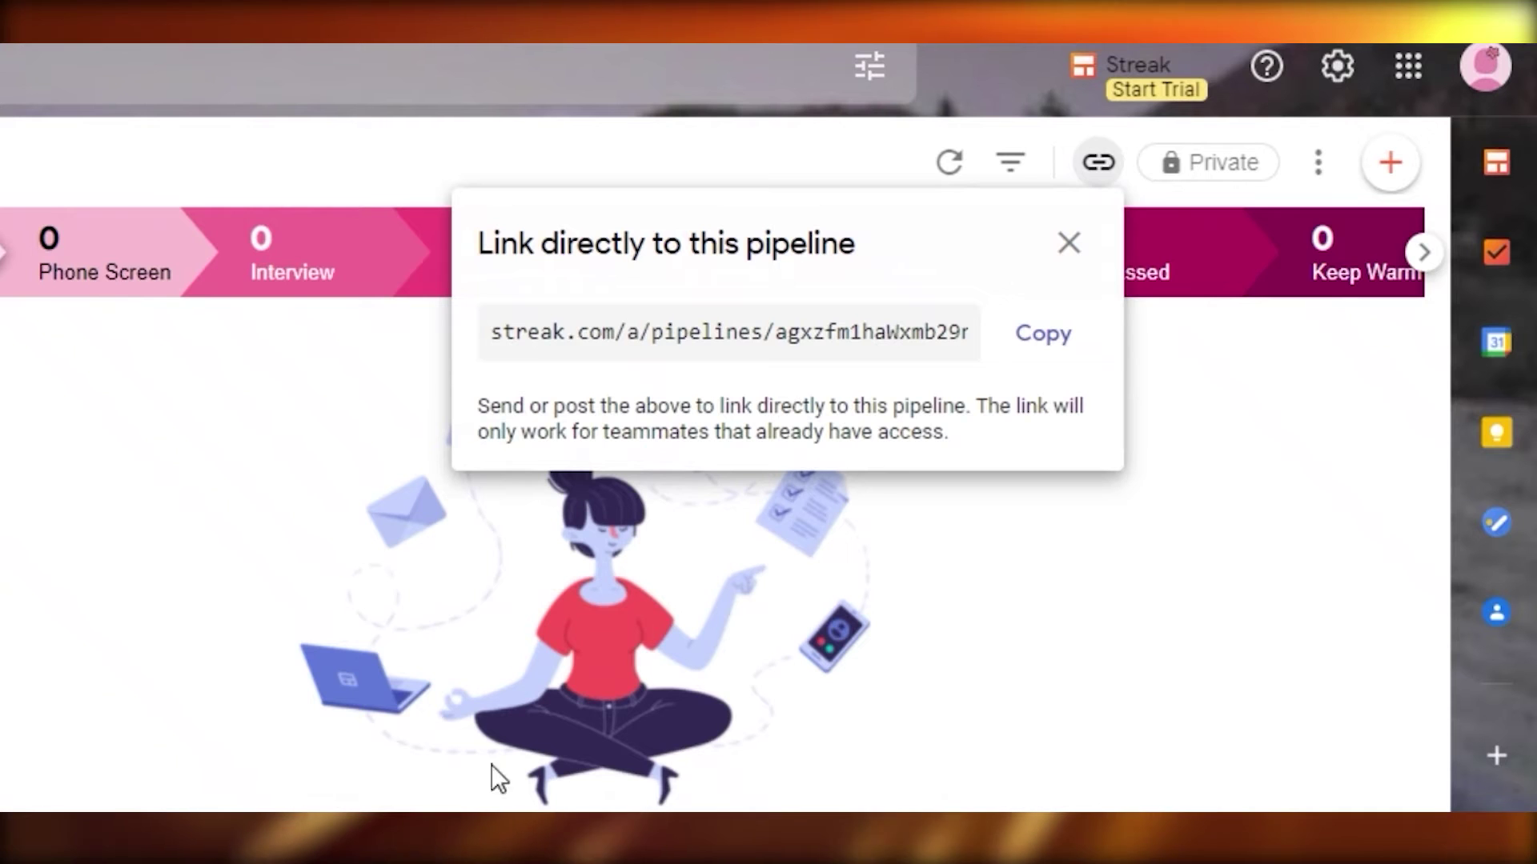
{"action": "left_click", "coordinate": [1089, 185]}
- Review the Hiring pipeline's filter rules and sorting options, including the columns available for filtering
{"action": "left_click", "coordinate": [1013, 164]}
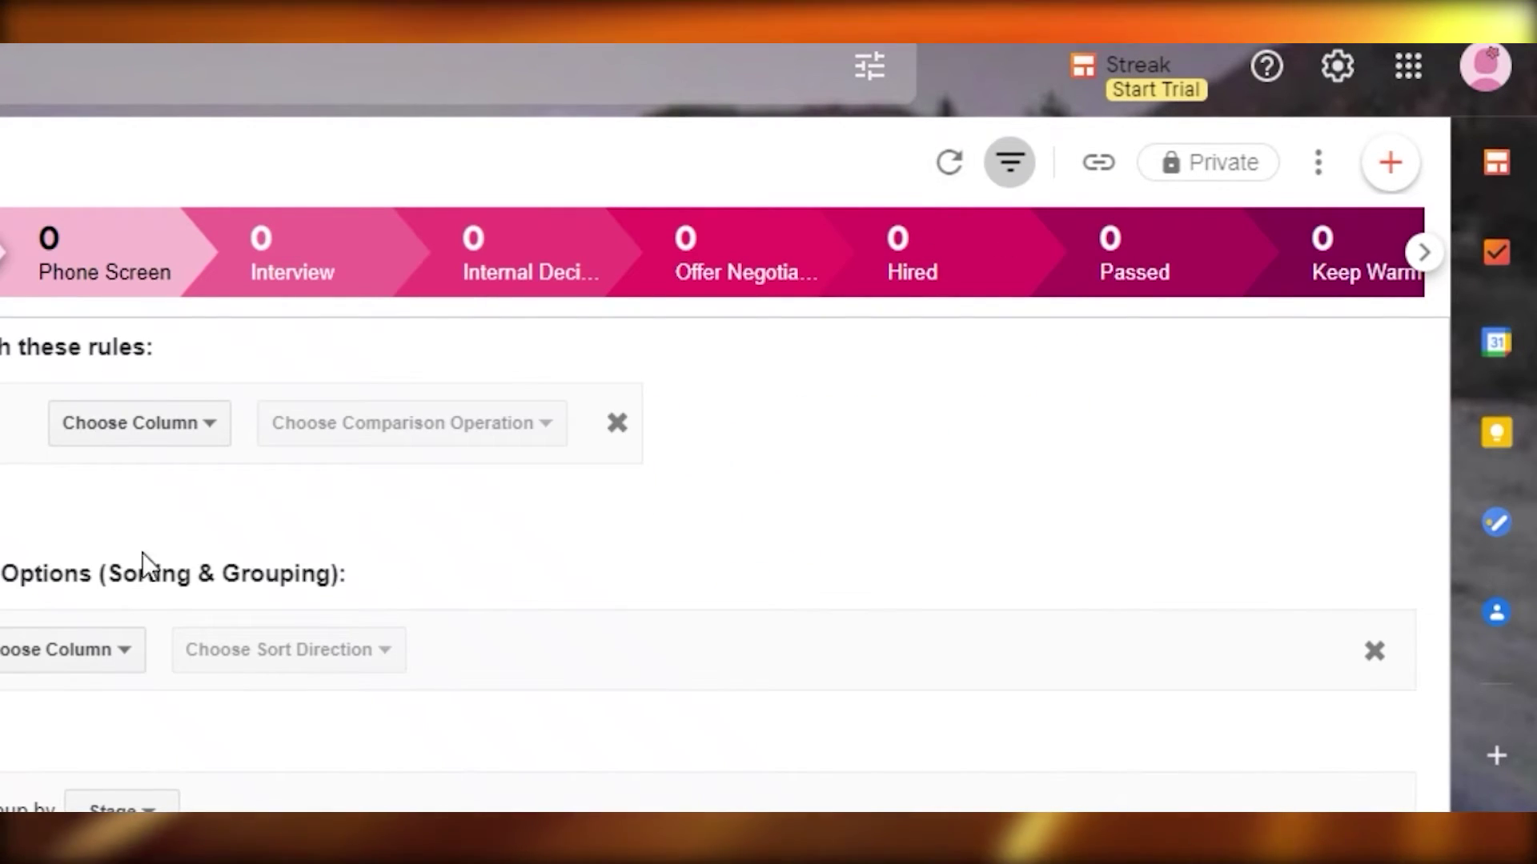
{"action": "left_click", "coordinate": [168, 434]}
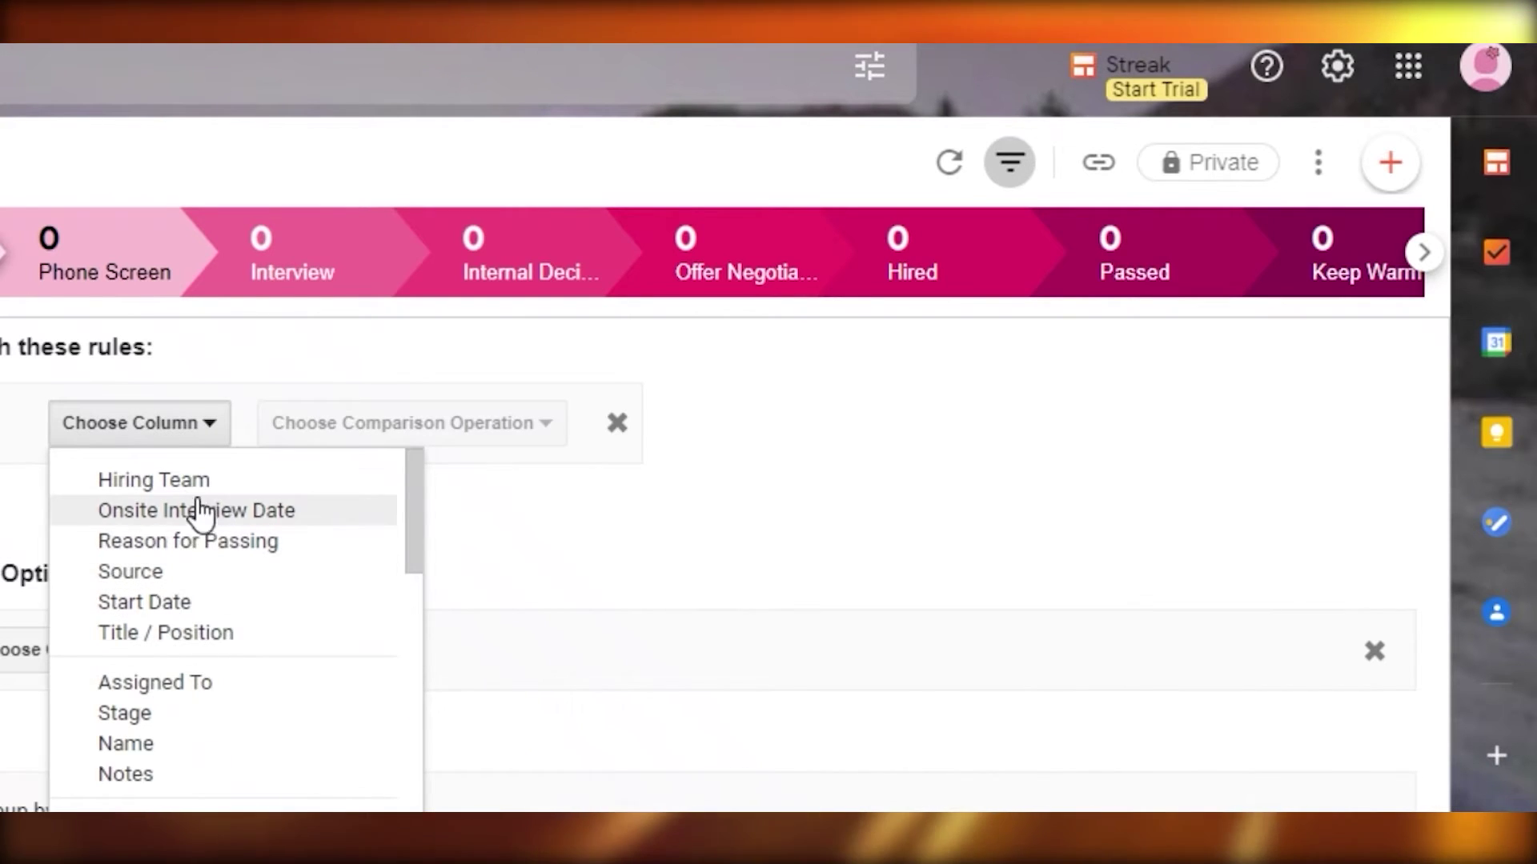
{"action": "left_click", "coordinate": [580, 514]}
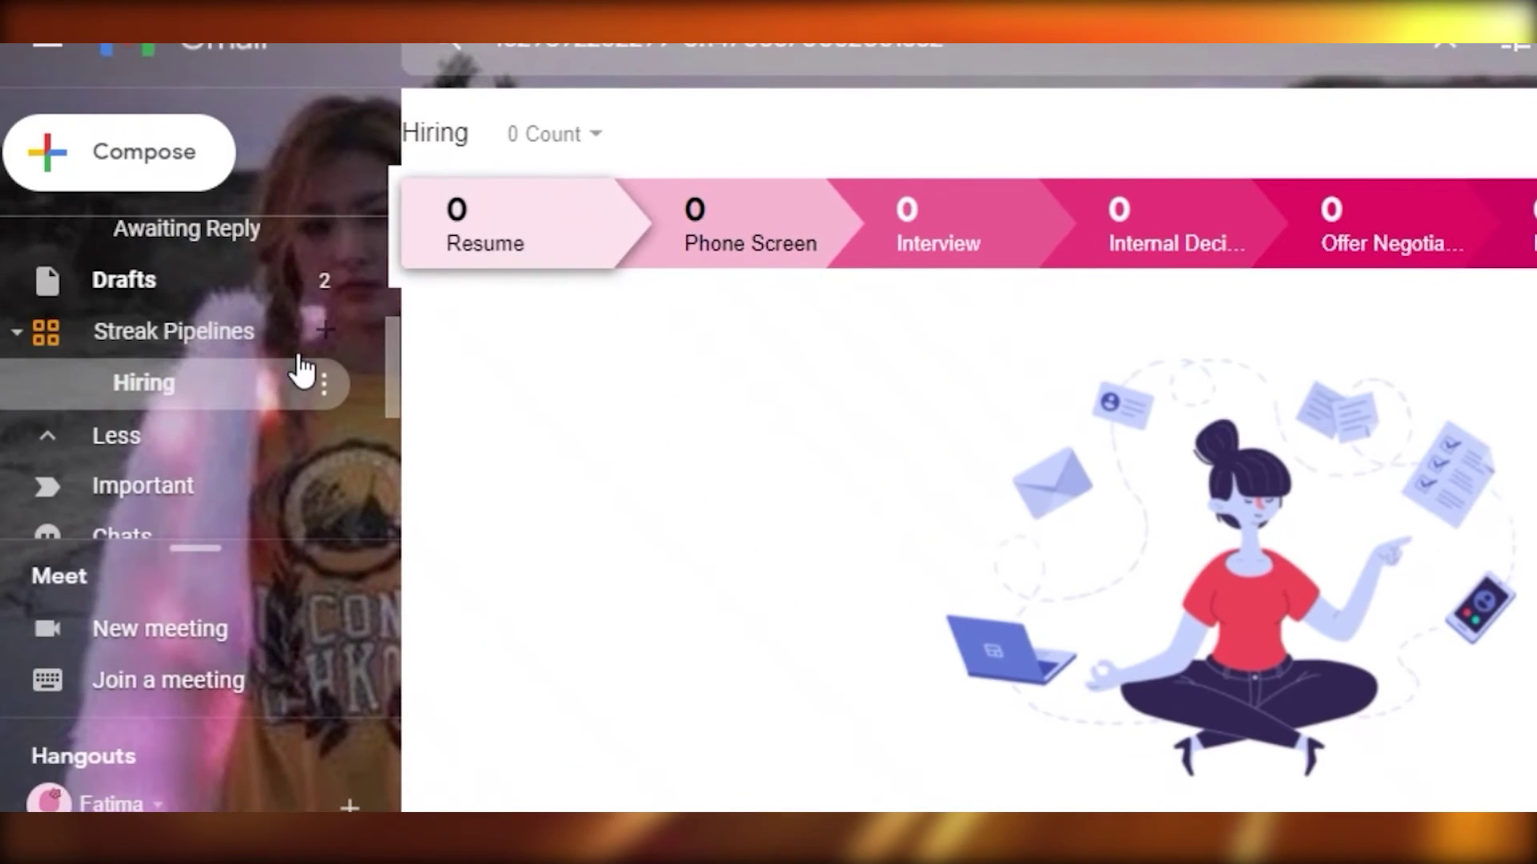
- Start a new Streak pipeline from the Sales template and recolor its stages with the single-hue red palette
{"action": "left_click", "coordinate": [325, 331]}
{"action": "left_click", "coordinate": [686, 175]}
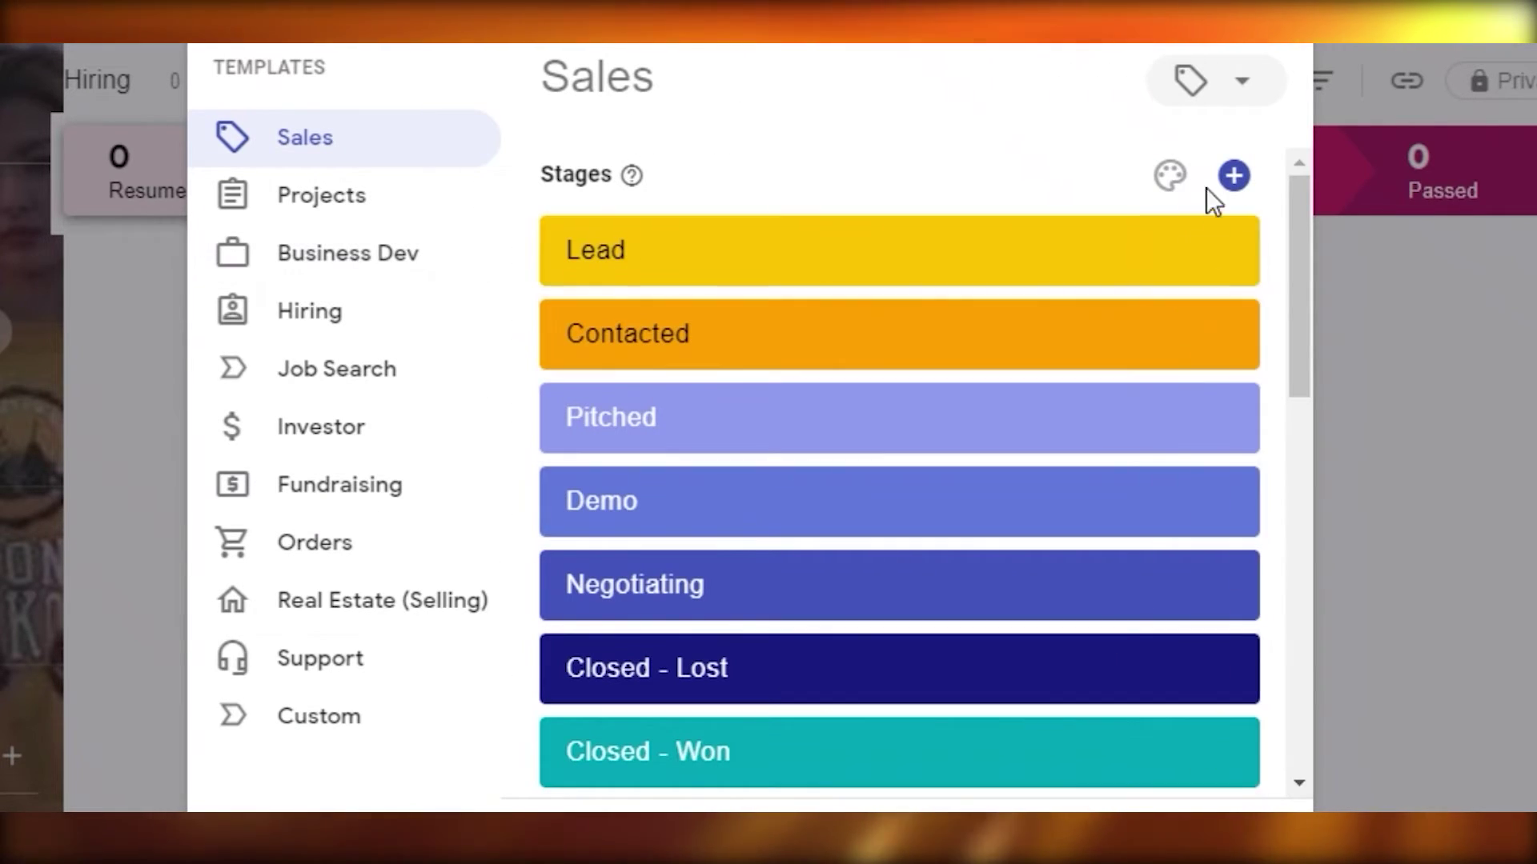
{"action": "left_click", "coordinate": [1171, 180]}
{"action": "scroll", "coordinate": [919, 617], "scroll_direction": "down", "scroll_amount": 5}
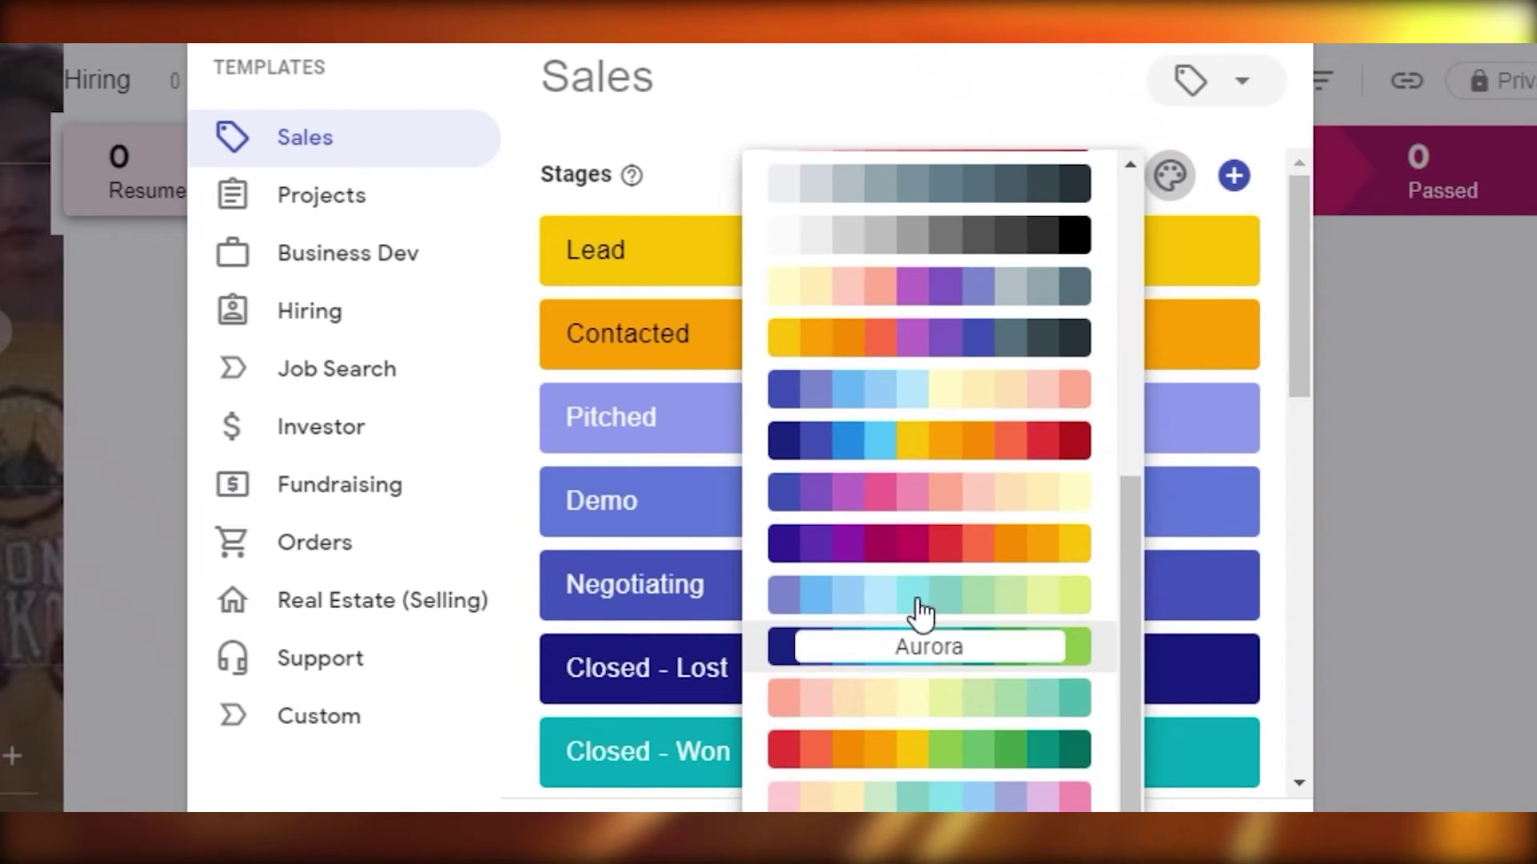
{"action": "scroll", "coordinate": [1006, 292], "scroll_direction": "up", "scroll_amount": 6}
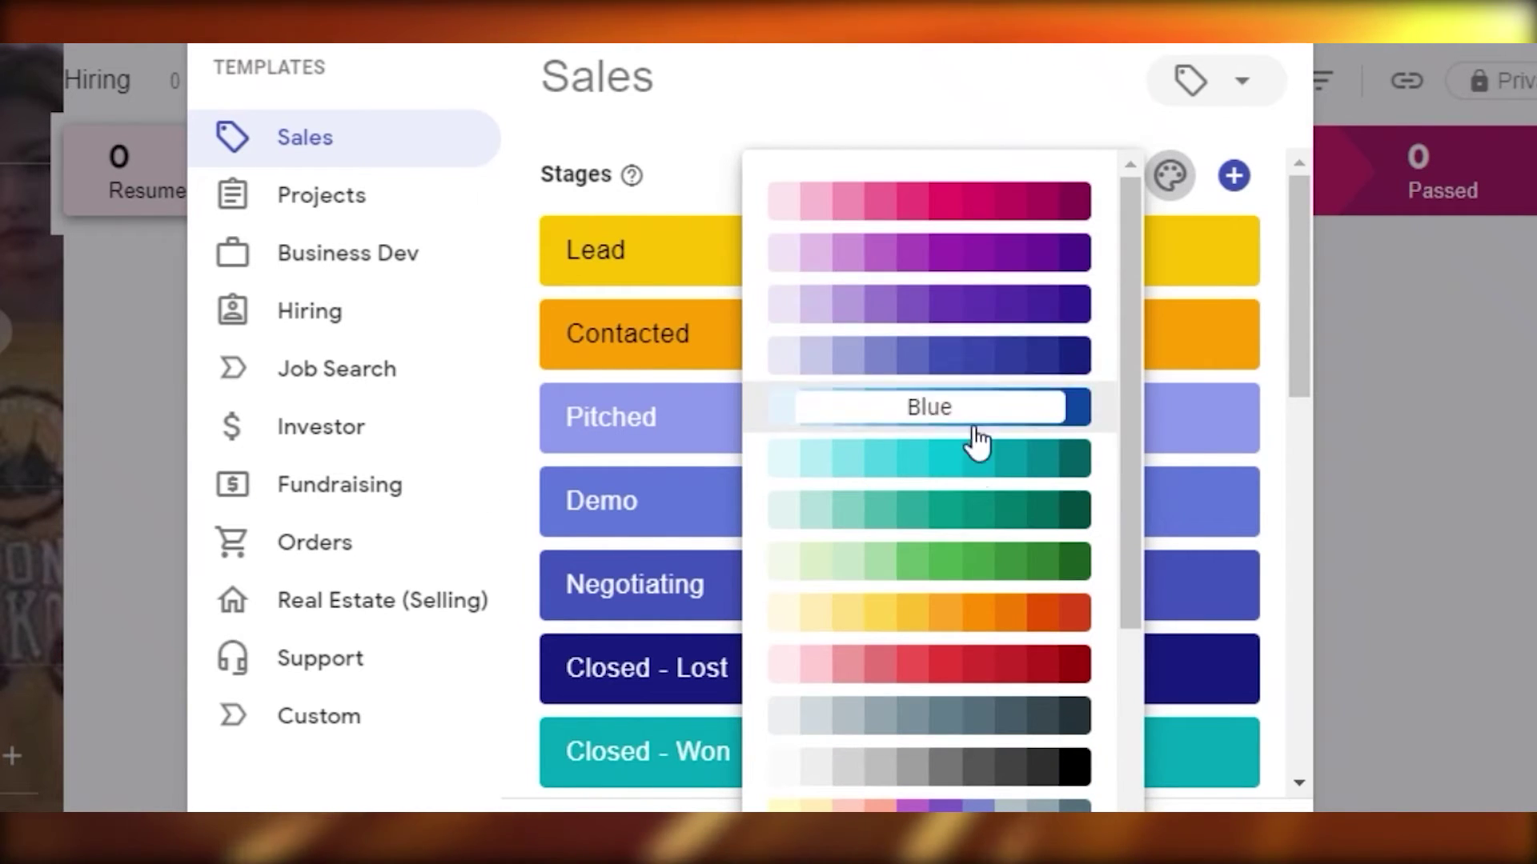
{"action": "left_click", "coordinate": [1004, 671]}
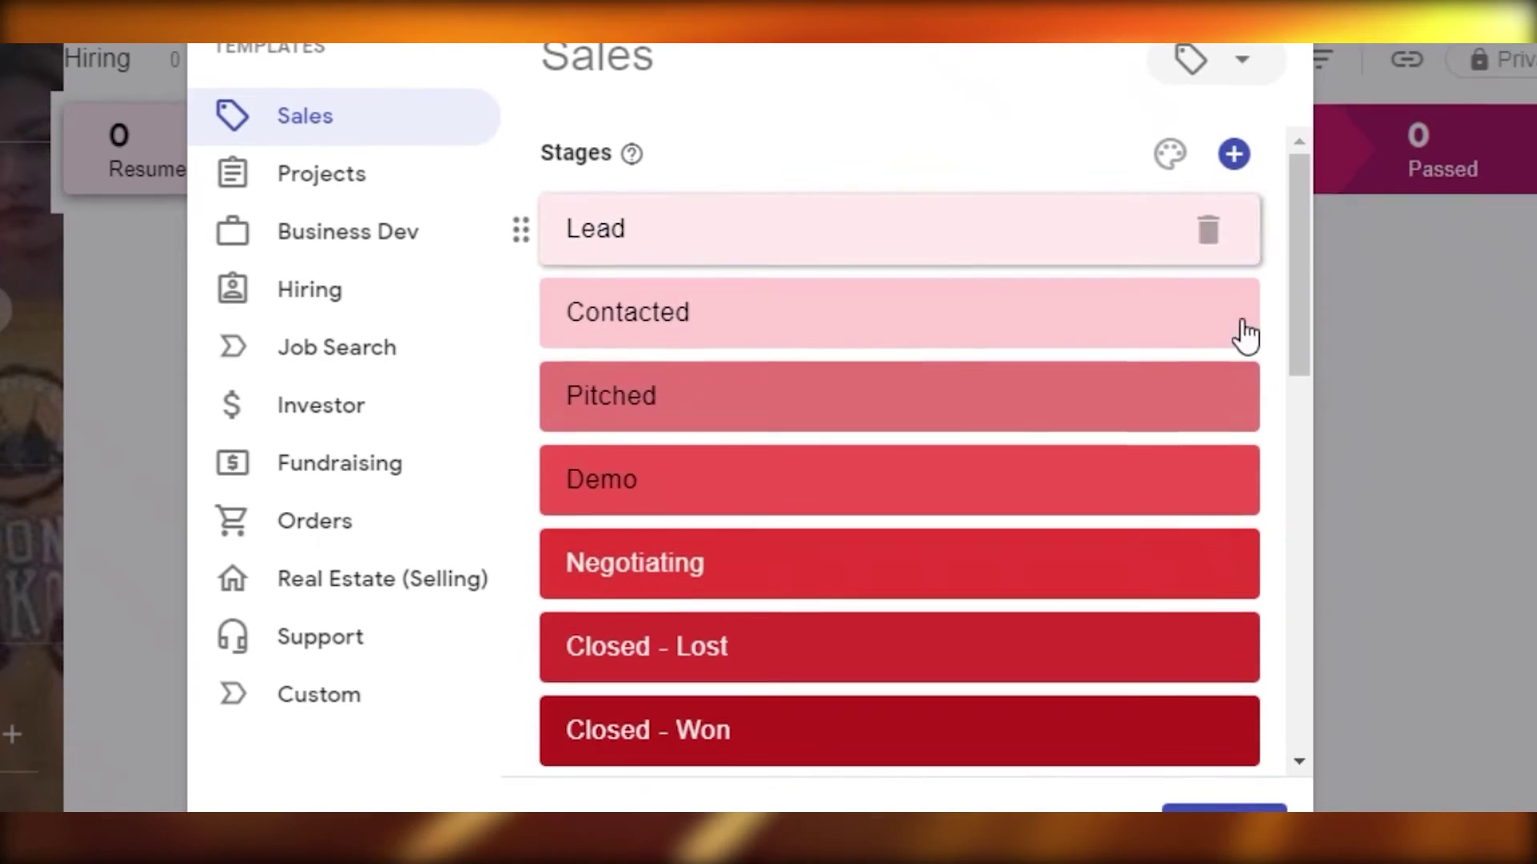
- Set the new Sales pipeline's sharing to Private and create the pipeline
{"action": "left_click", "coordinate": [1225, 805]}
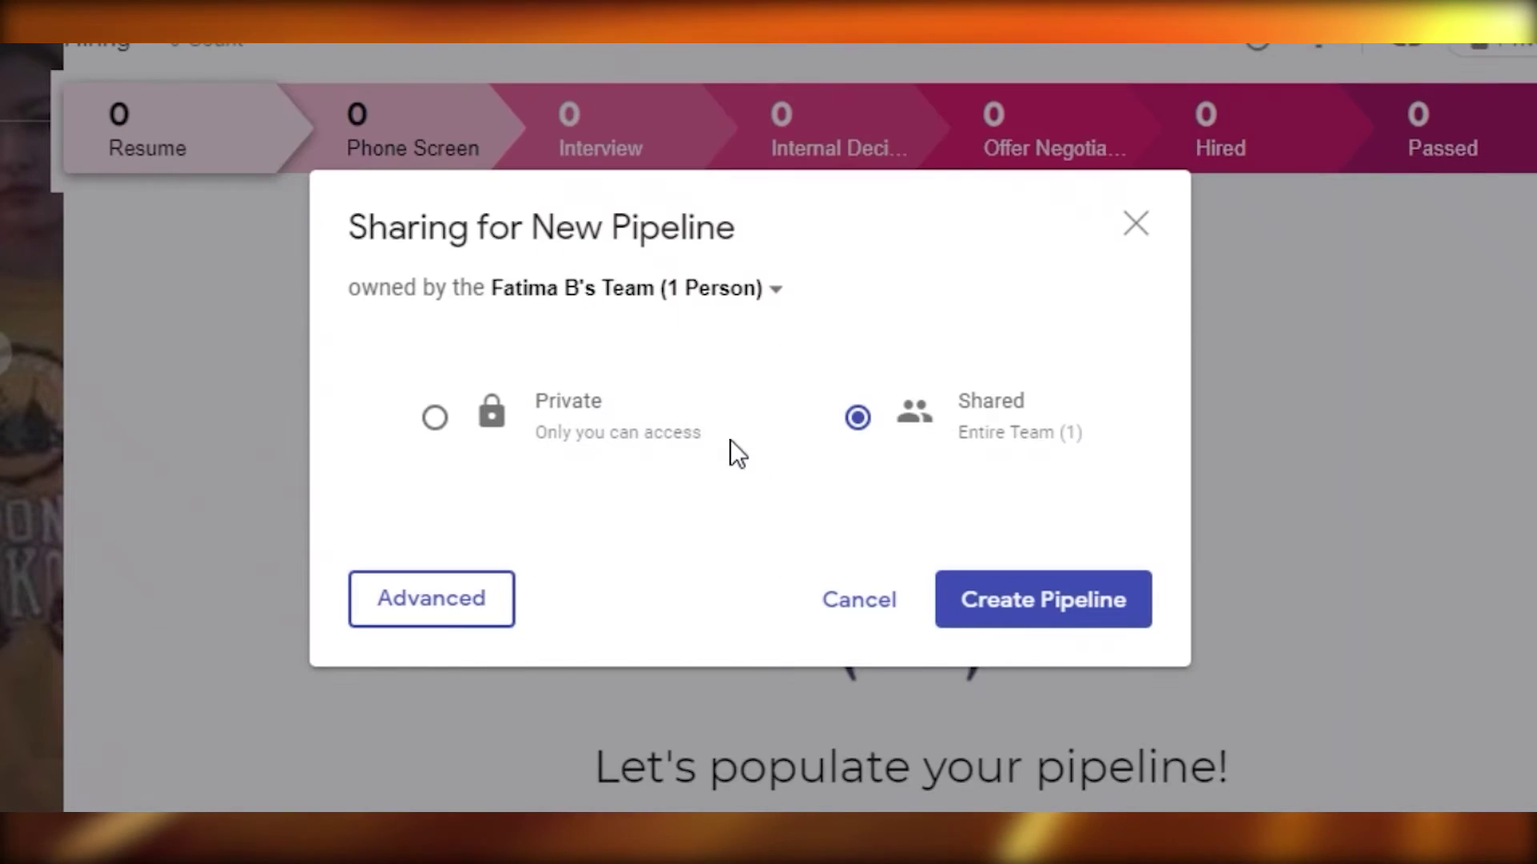
{"action": "left_click", "coordinate": [506, 437]}
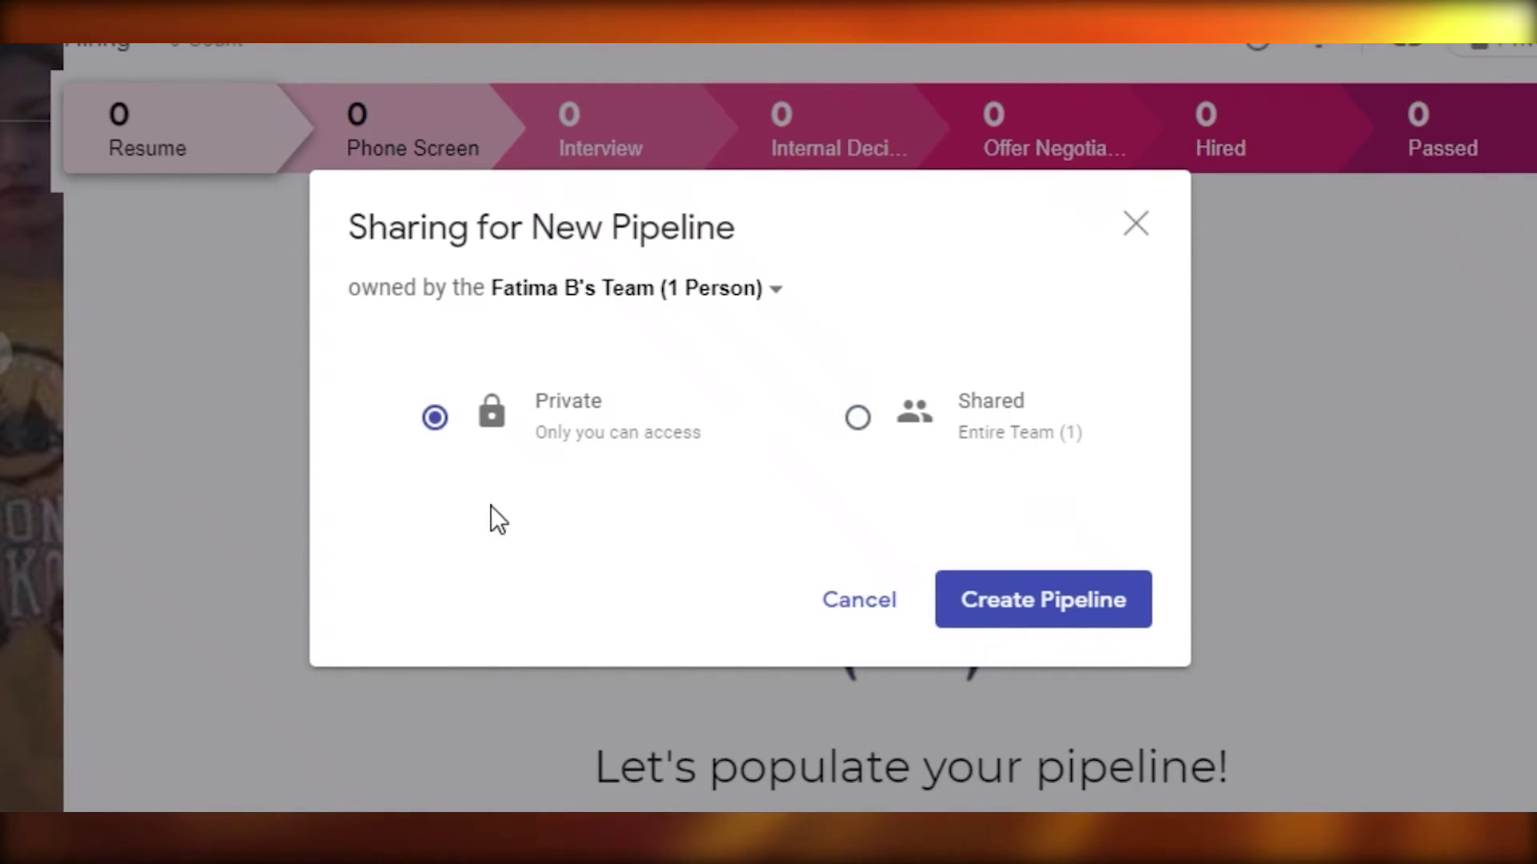
{"action": "left_click", "coordinate": [993, 602]}
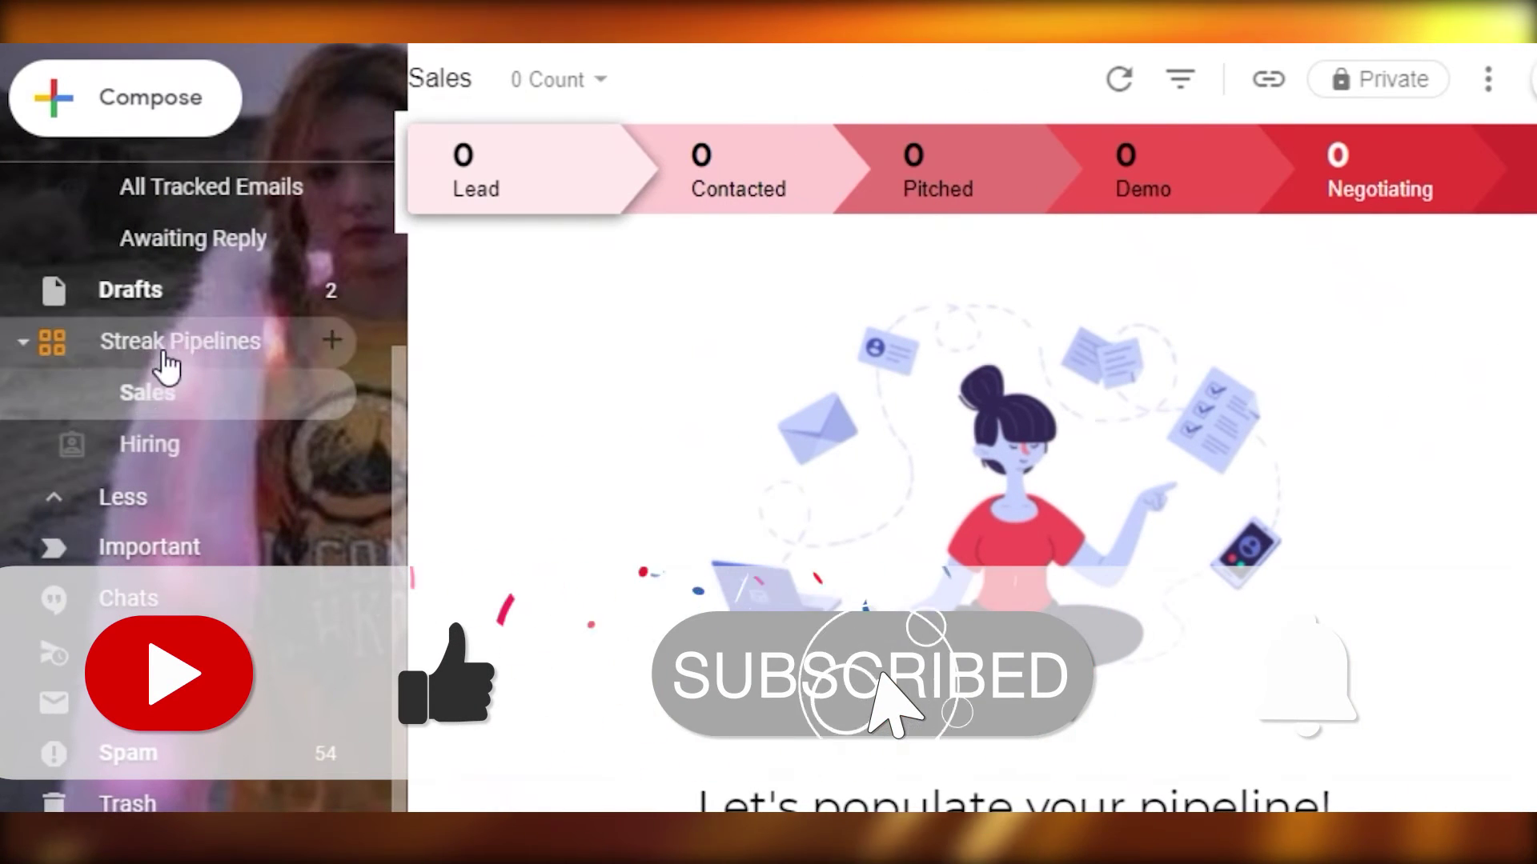
- Switch between the Sales and Hiring pipelines to compare them, ending on the Sales pipeline
{"action": "mouse_move", "coordinate": [123, 417]}
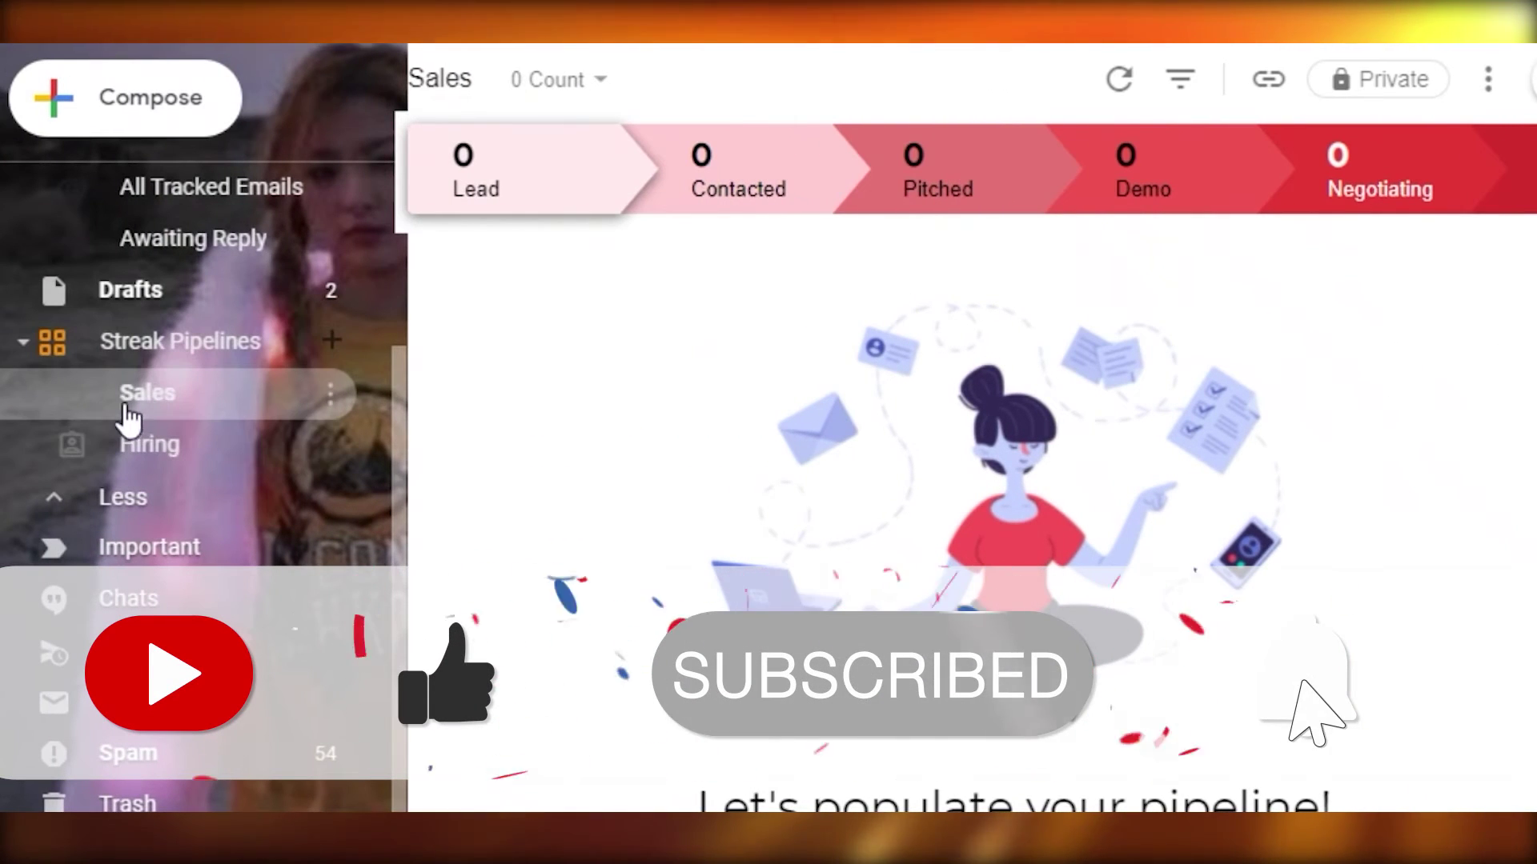
{"action": "left_click", "coordinate": [136, 444]}
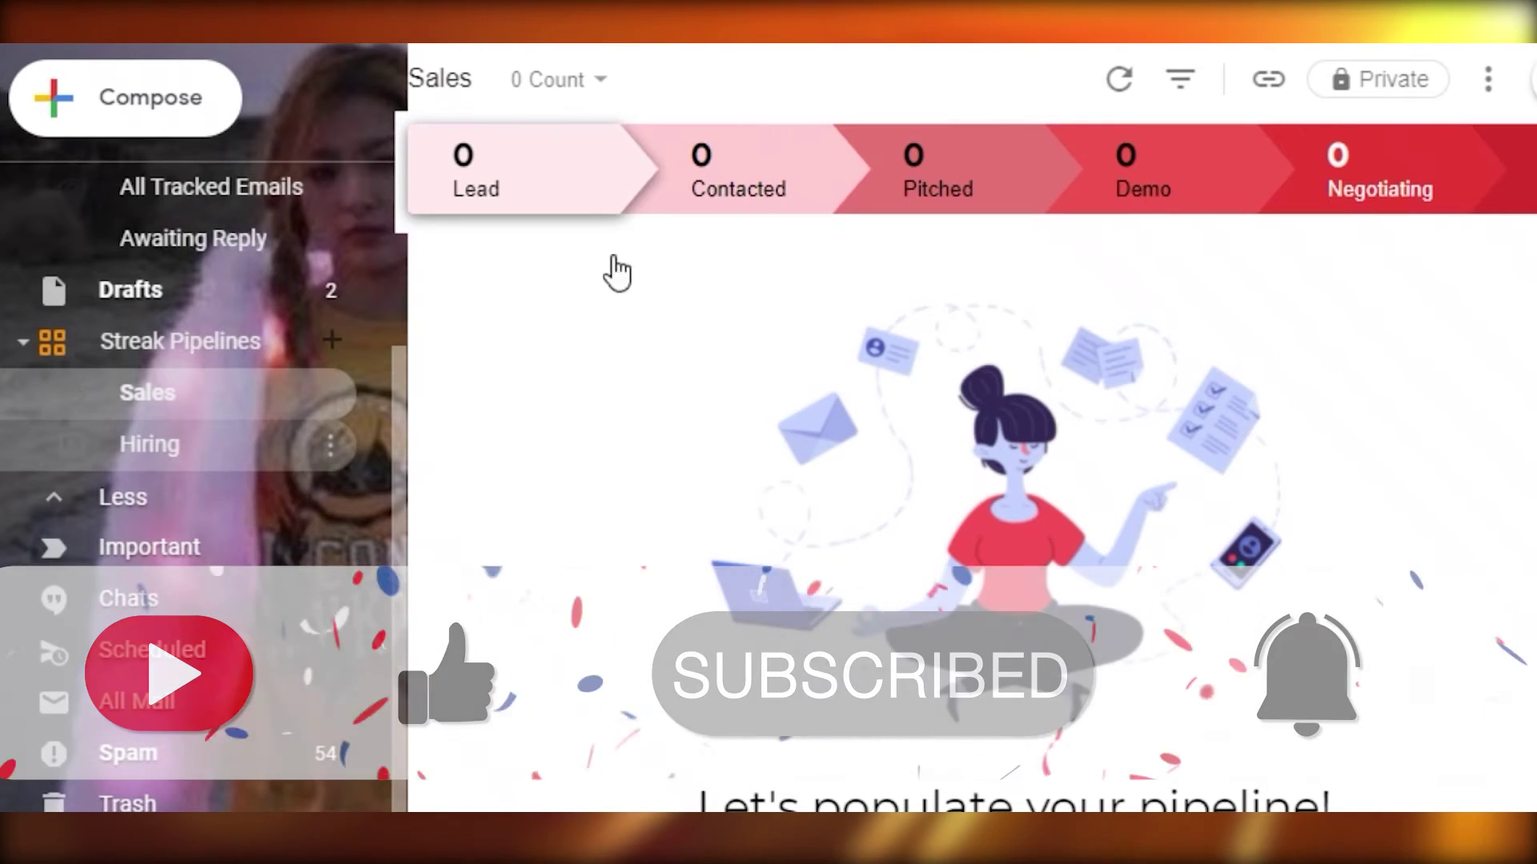
{"action": "left_click", "coordinate": [158, 396]}
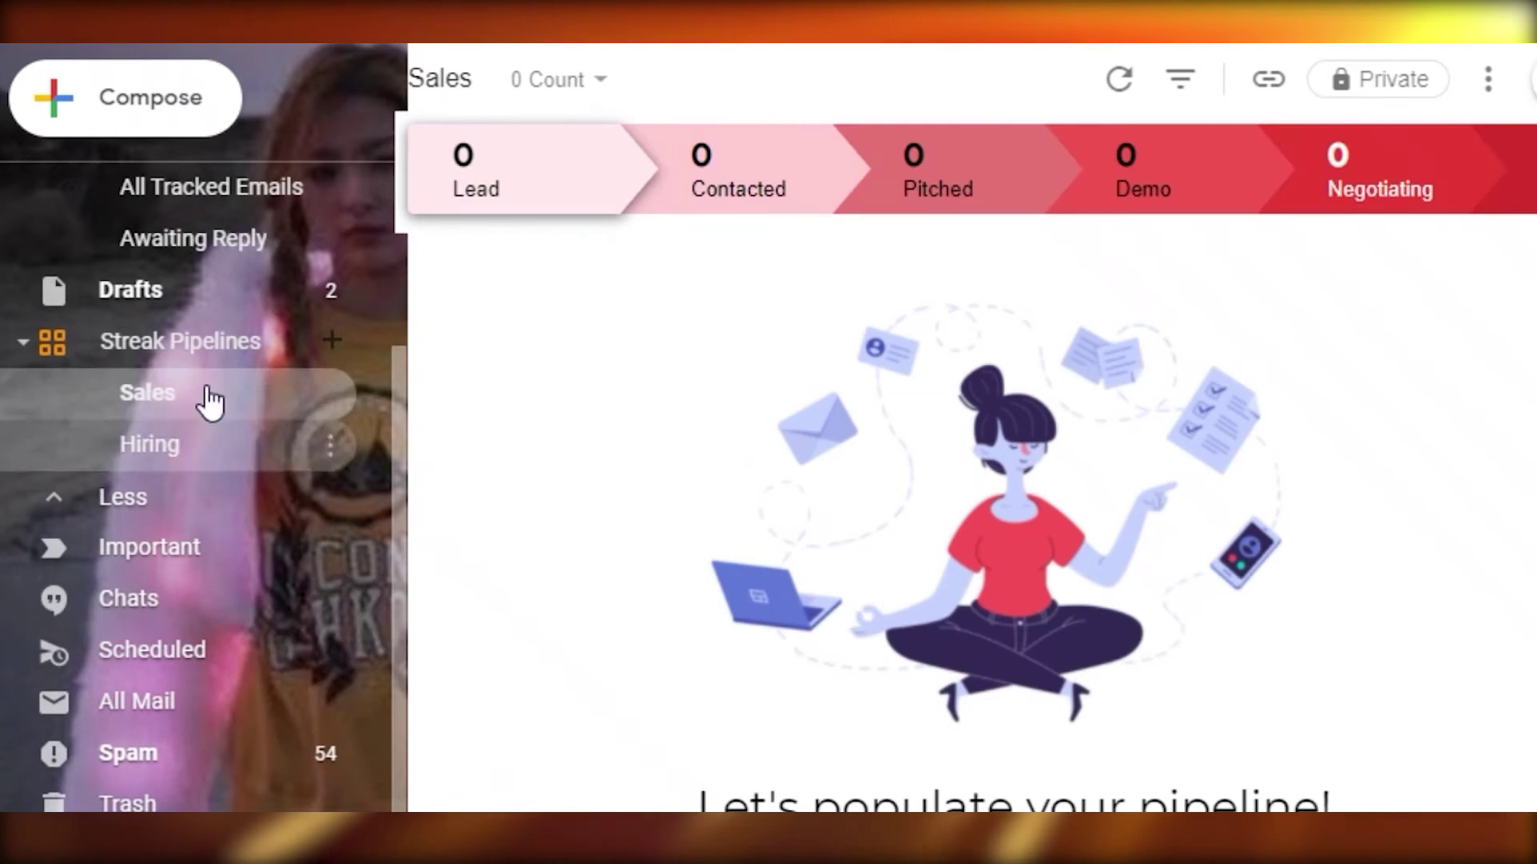
{"action": "left_click", "coordinate": [183, 453]}
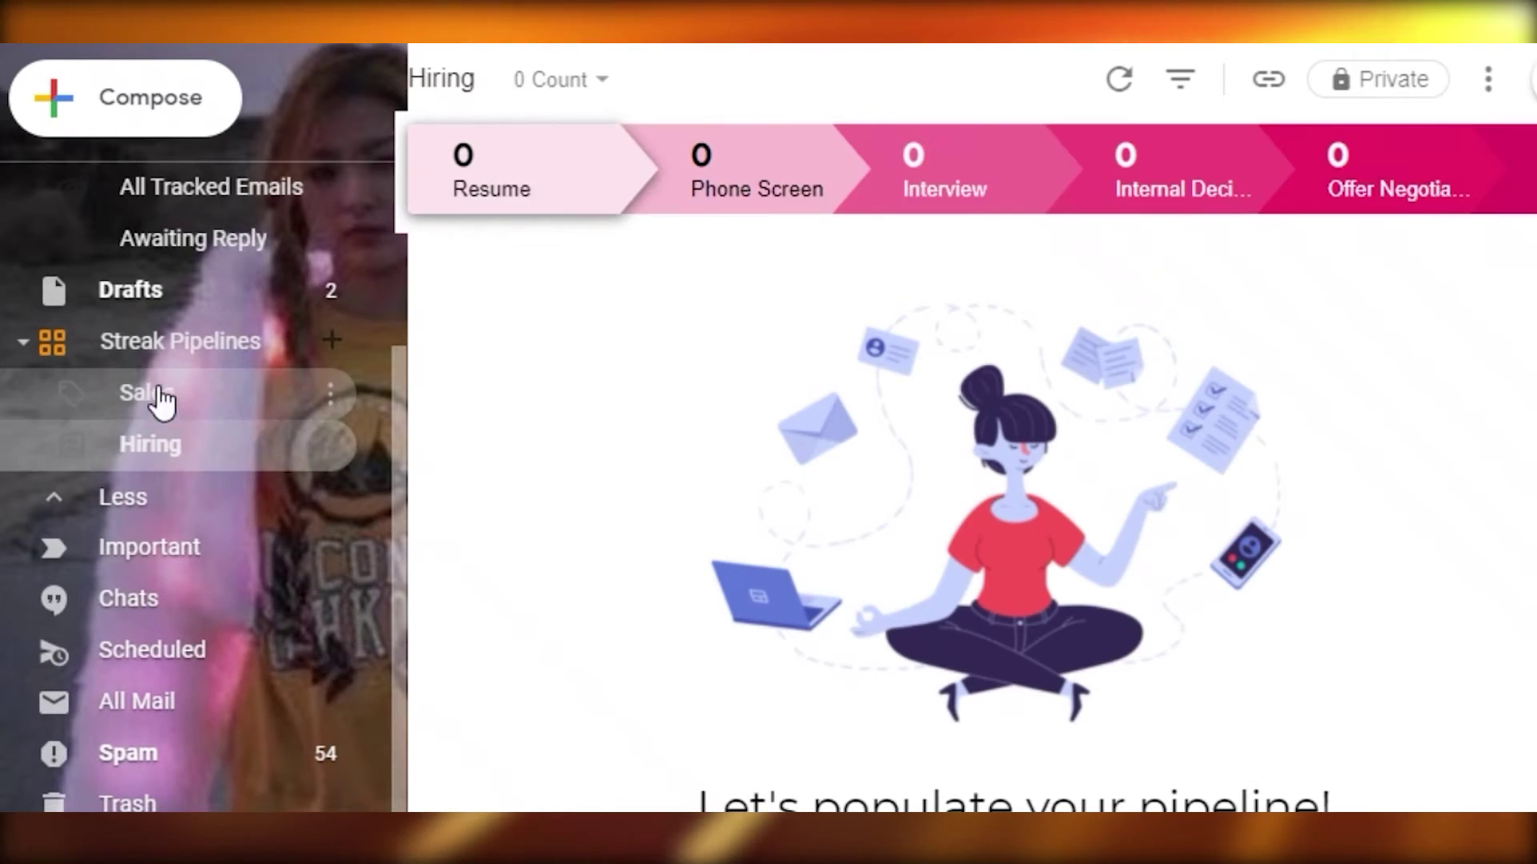
{"action": "left_click", "coordinate": [128, 407]}
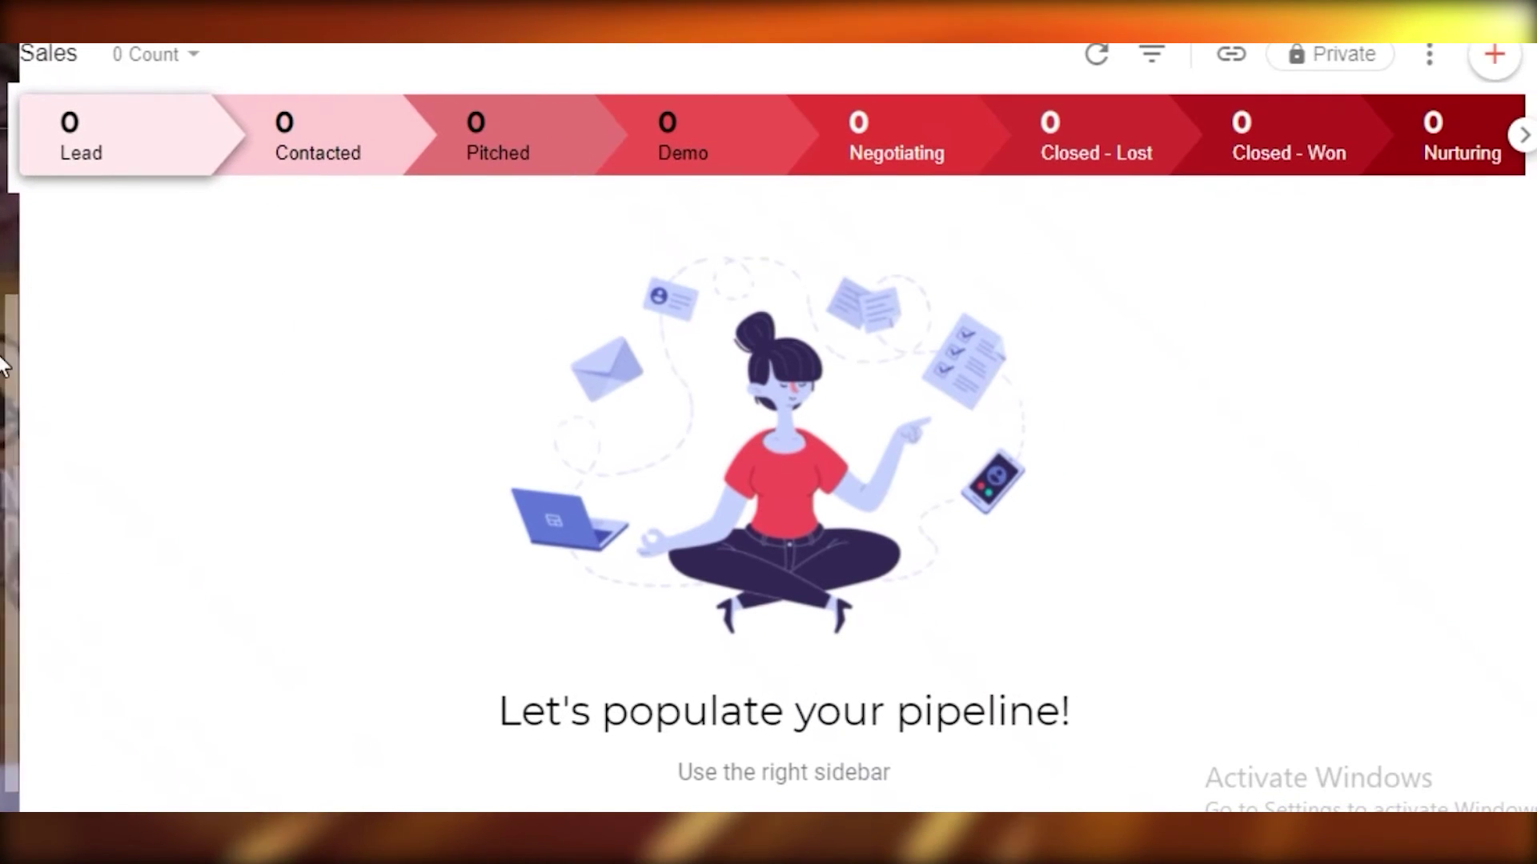
- Add a box to the Lead stage of the Sales pipeline and enter the lead's name
{"action": "left_click", "coordinate": [212, 134]}
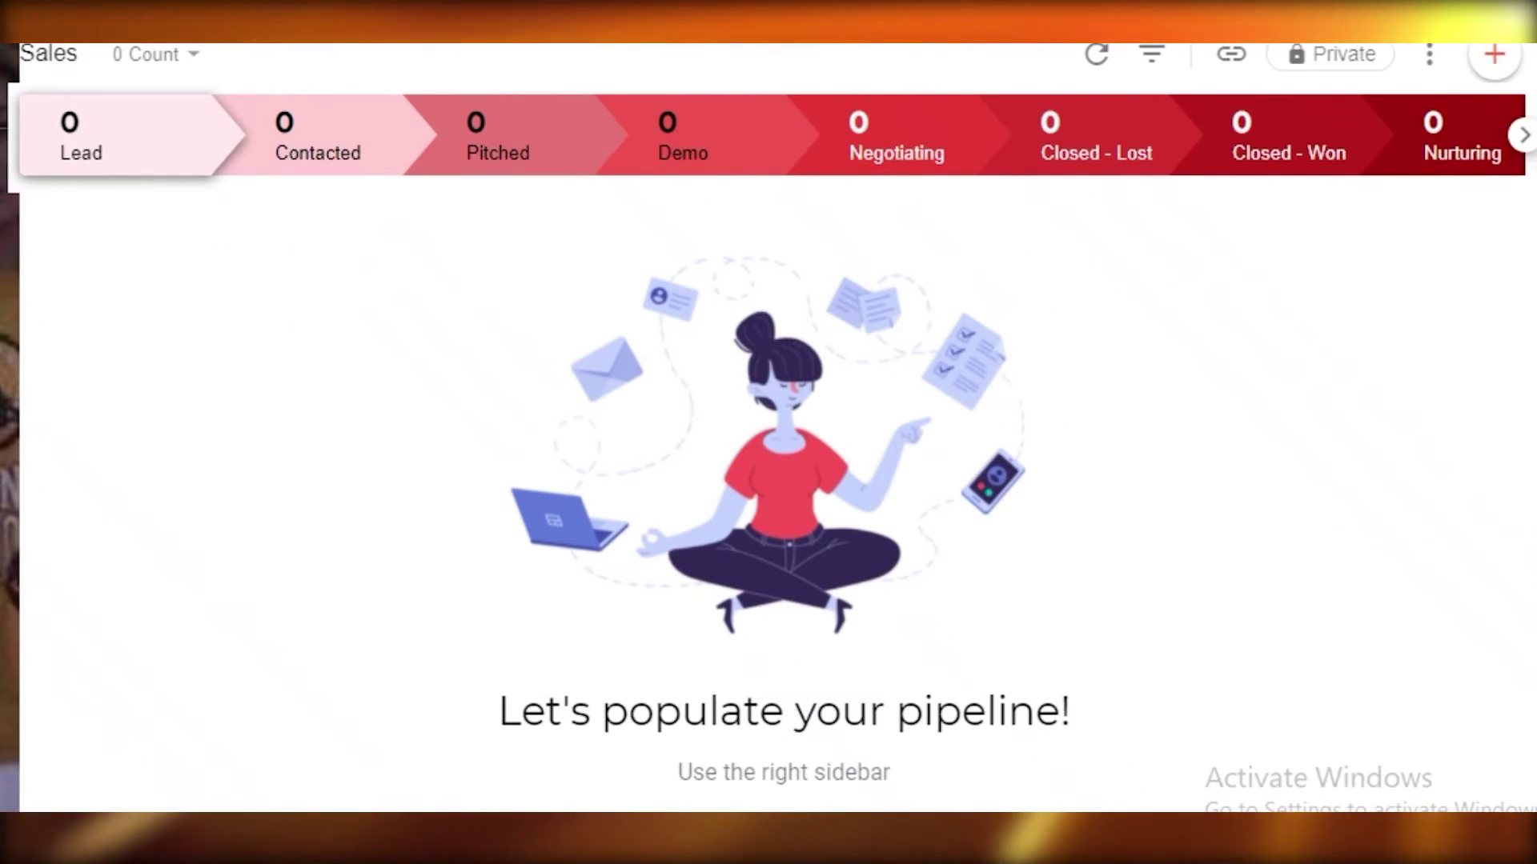
{"action": "left_click", "coordinate": [1497, 58]}
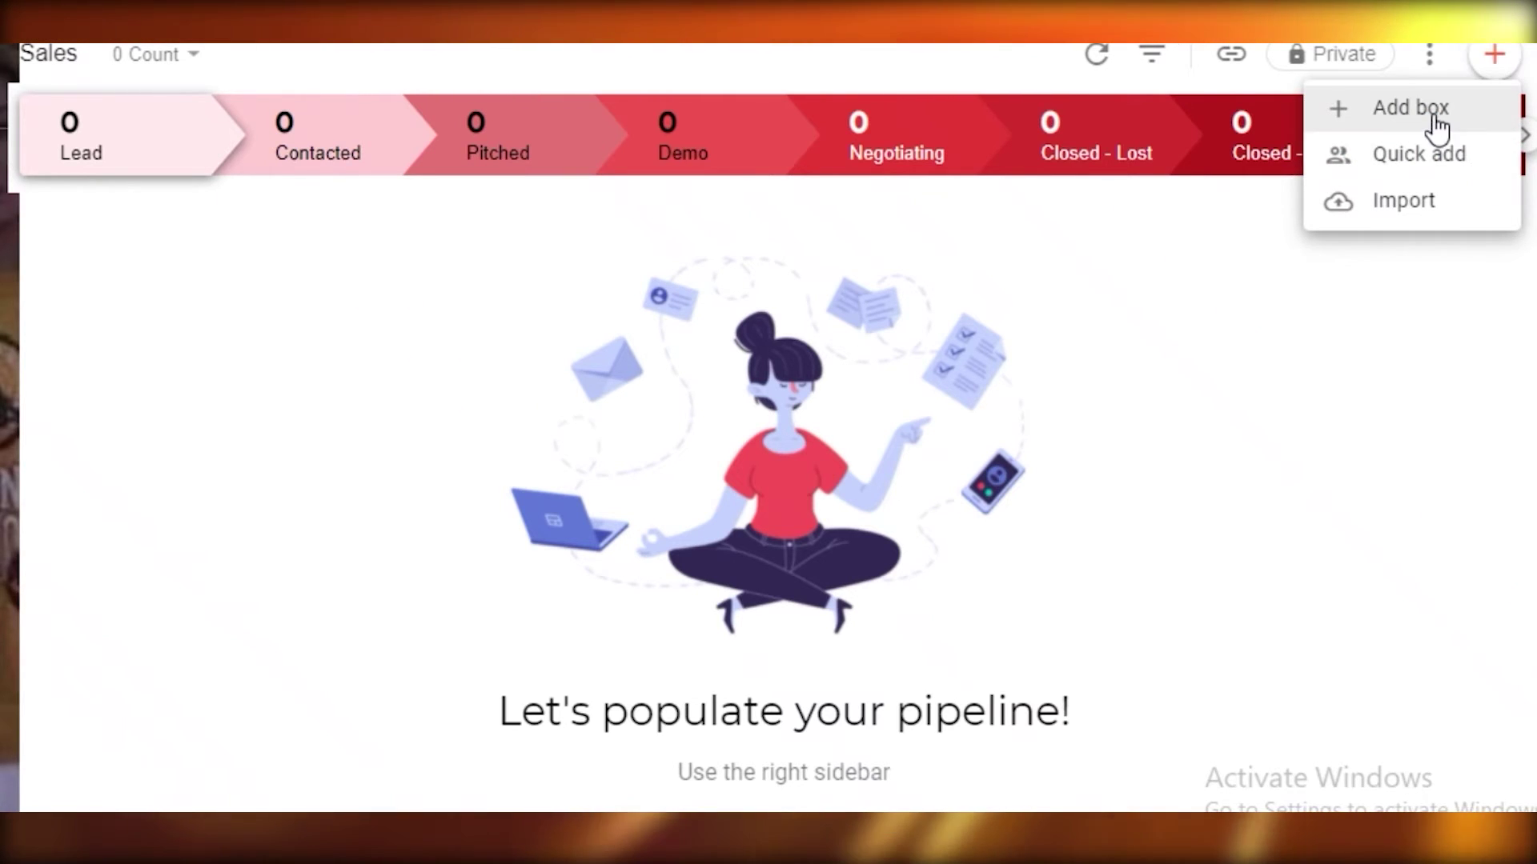
{"action": "left_click", "coordinate": [1410, 108]}
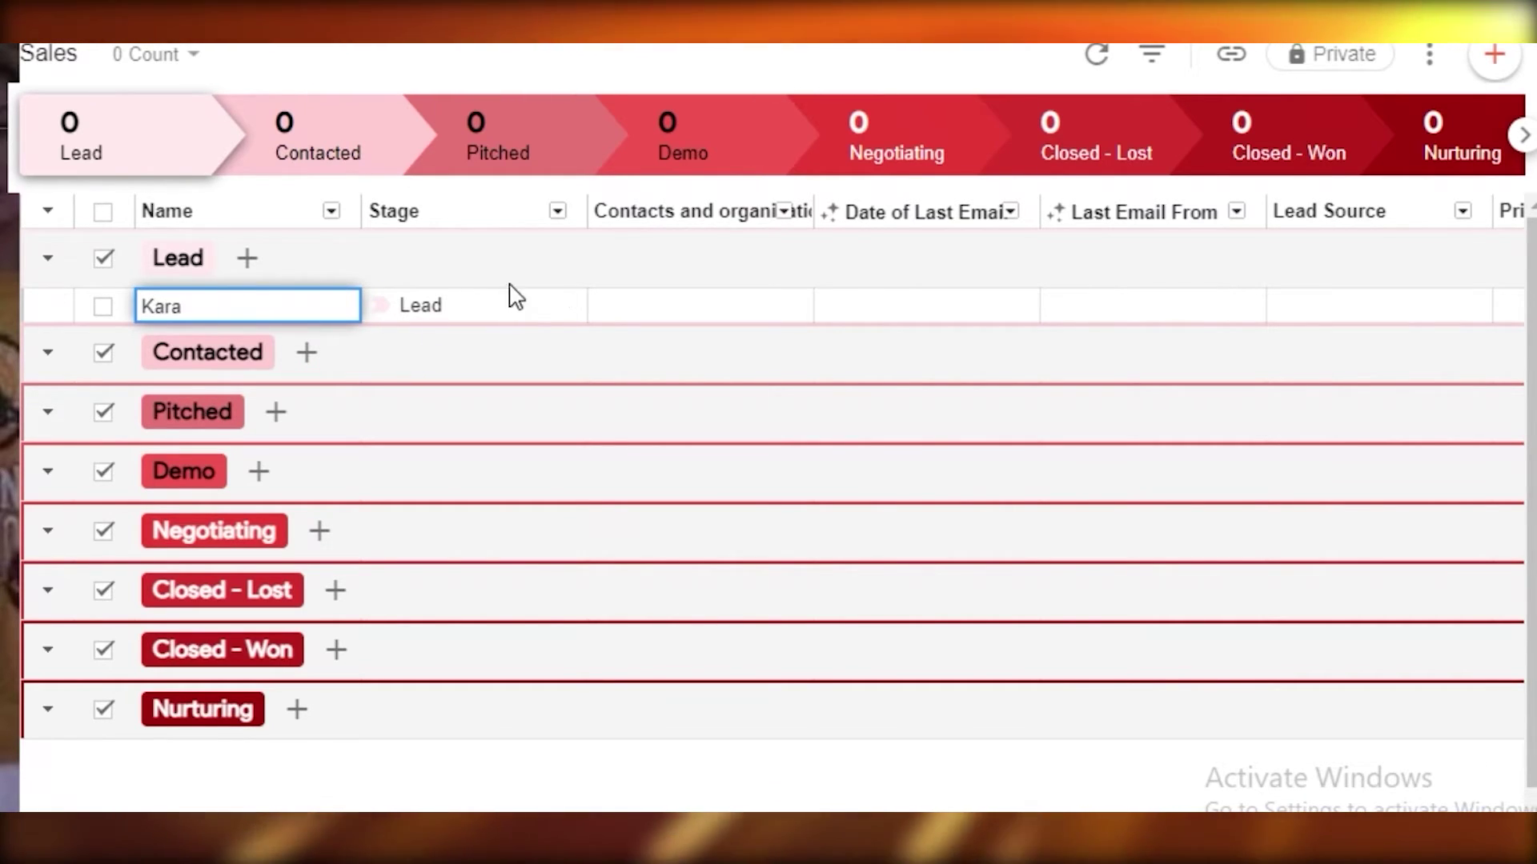
{"action": "key", "text": "Tab"}
{"action": "left_click", "coordinate": [659, 296]}
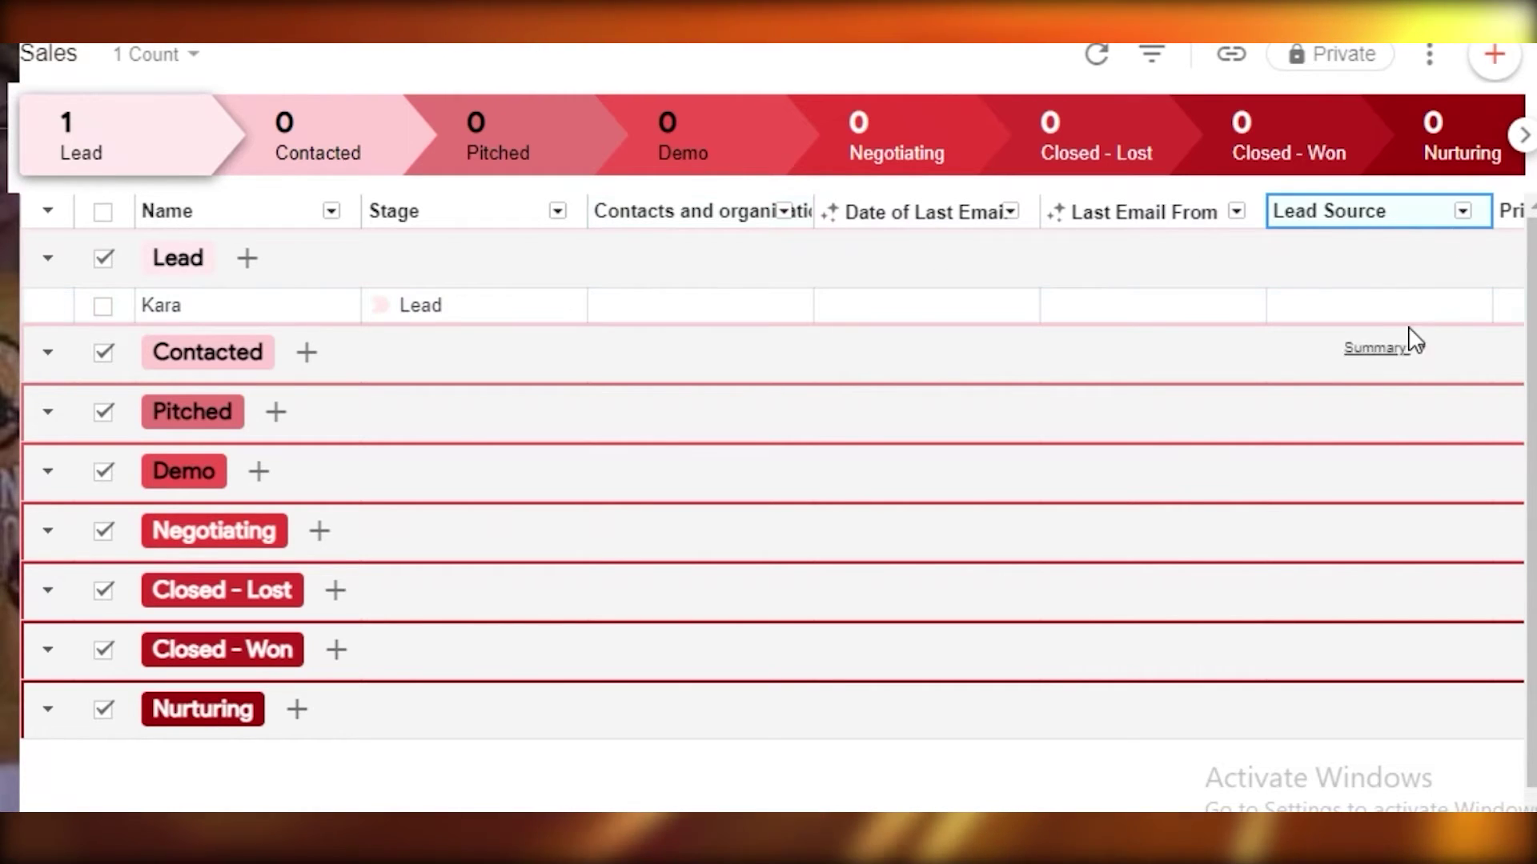
- Look through all columns of the new lead's row, from Lead Source and Priority to Notes and Assigned To
{"action": "left_click", "coordinate": [1372, 309]}
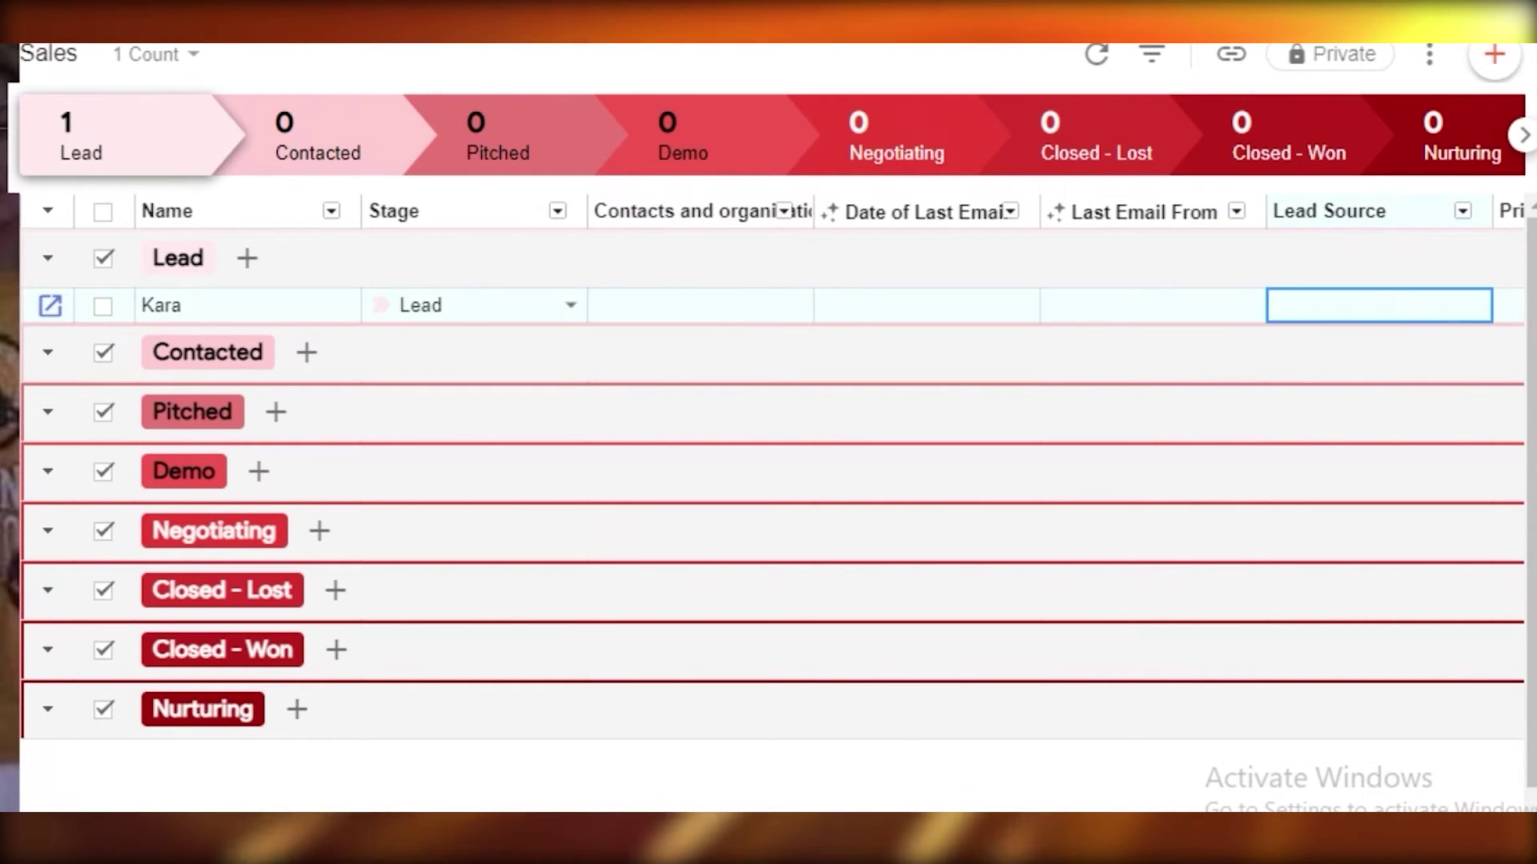
{"action": "scroll", "coordinate": [768, 480], "scroll_direction": "right", "scroll_amount": 10}
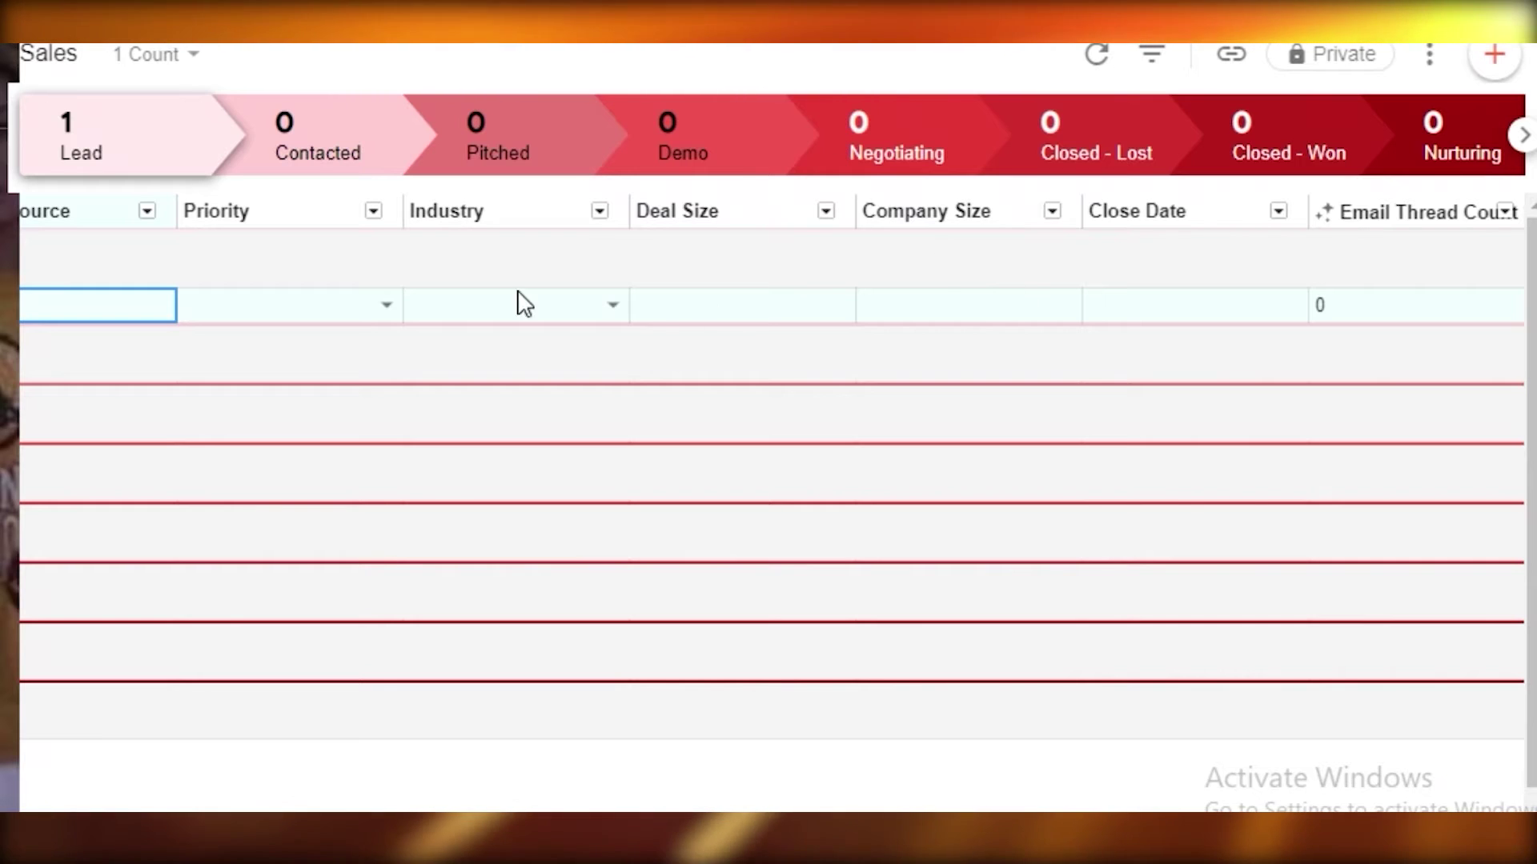
{"action": "left_click", "coordinate": [593, 311]}
{"action": "left_click", "coordinate": [376, 317]}
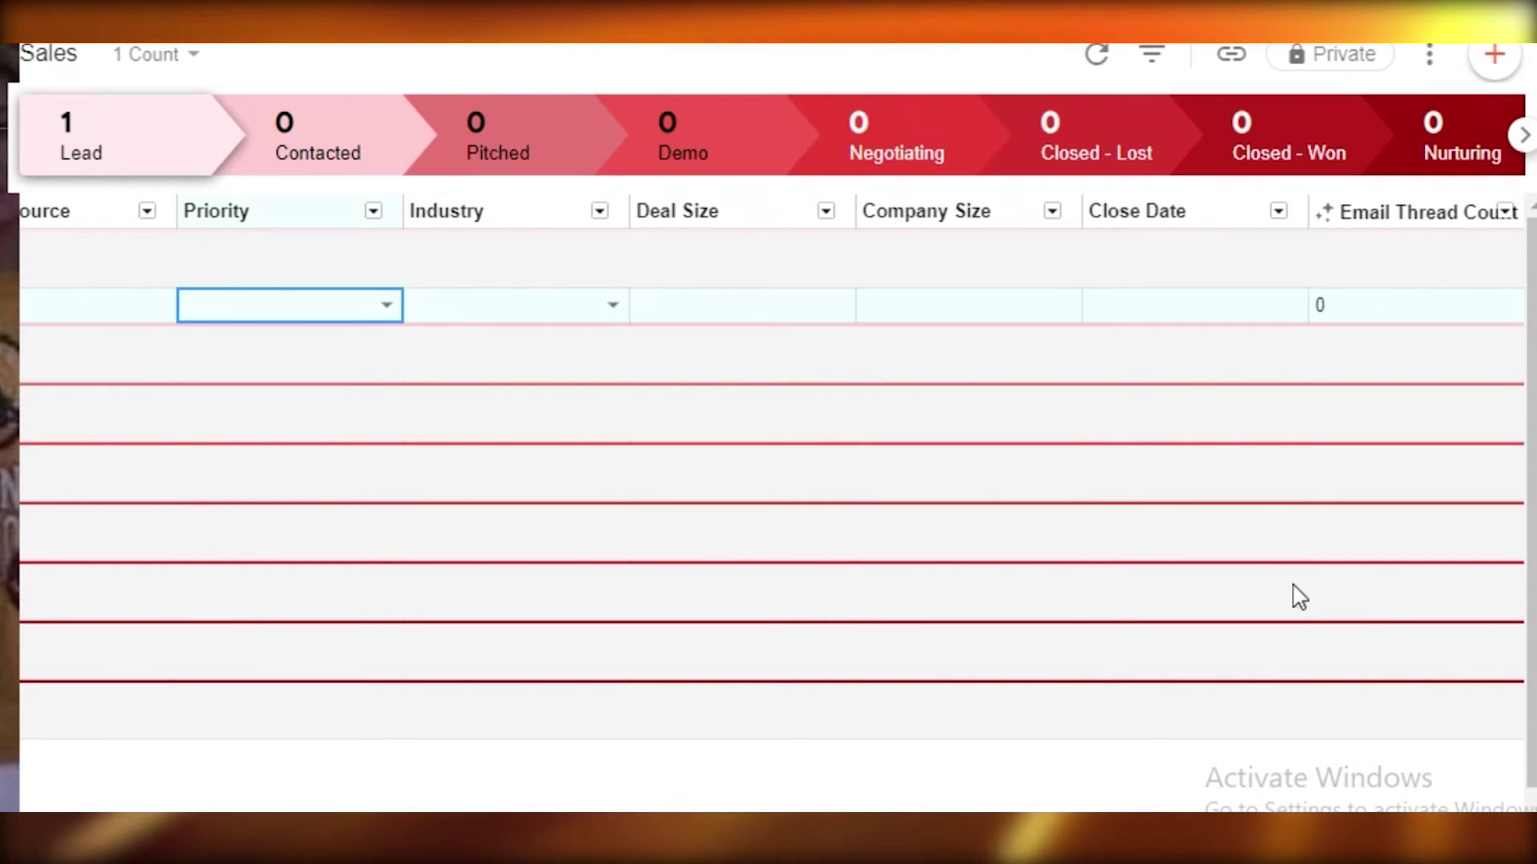
{"action": "scroll", "coordinate": [1246, 800], "scroll_direction": "right", "scroll_amount": 5}
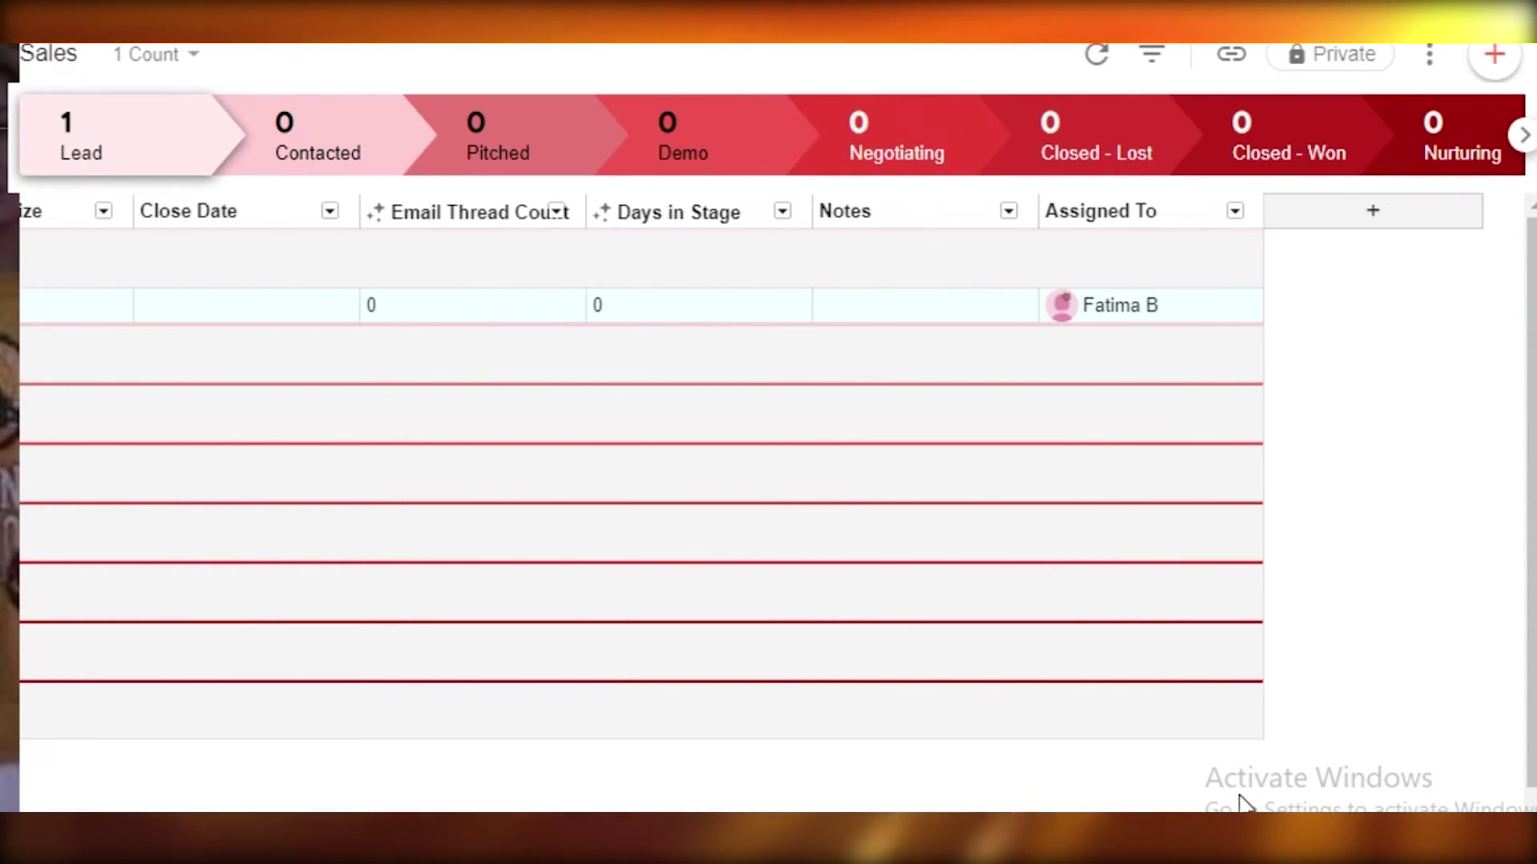
{"action": "scroll", "coordinate": [874, 800], "scroll_direction": "right", "scroll_amount": 2}
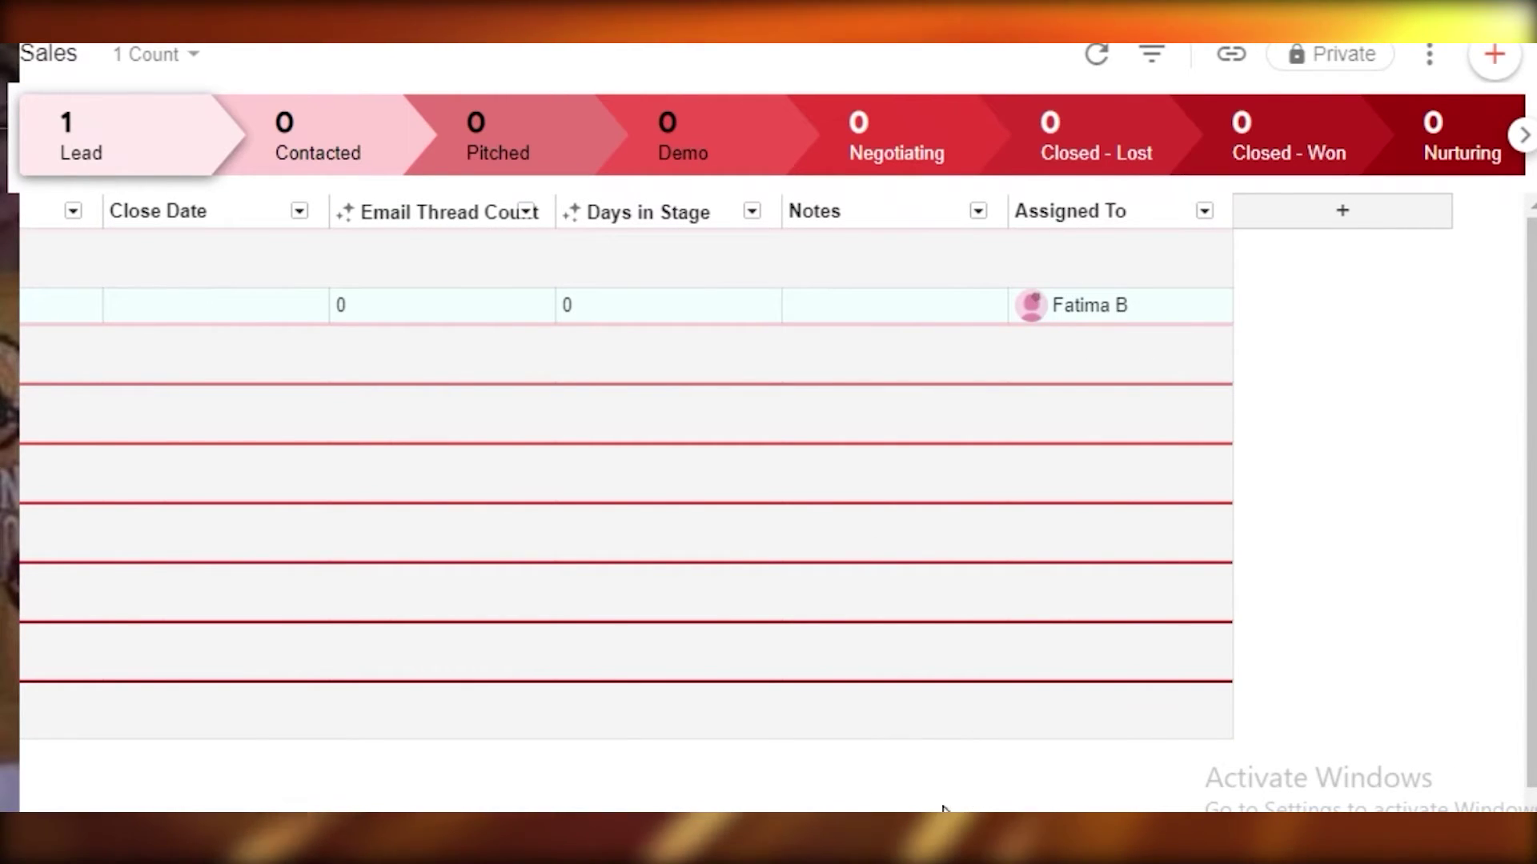
{"action": "scroll", "coordinate": [316, 761], "scroll_direction": "left", "scroll_amount": 10}
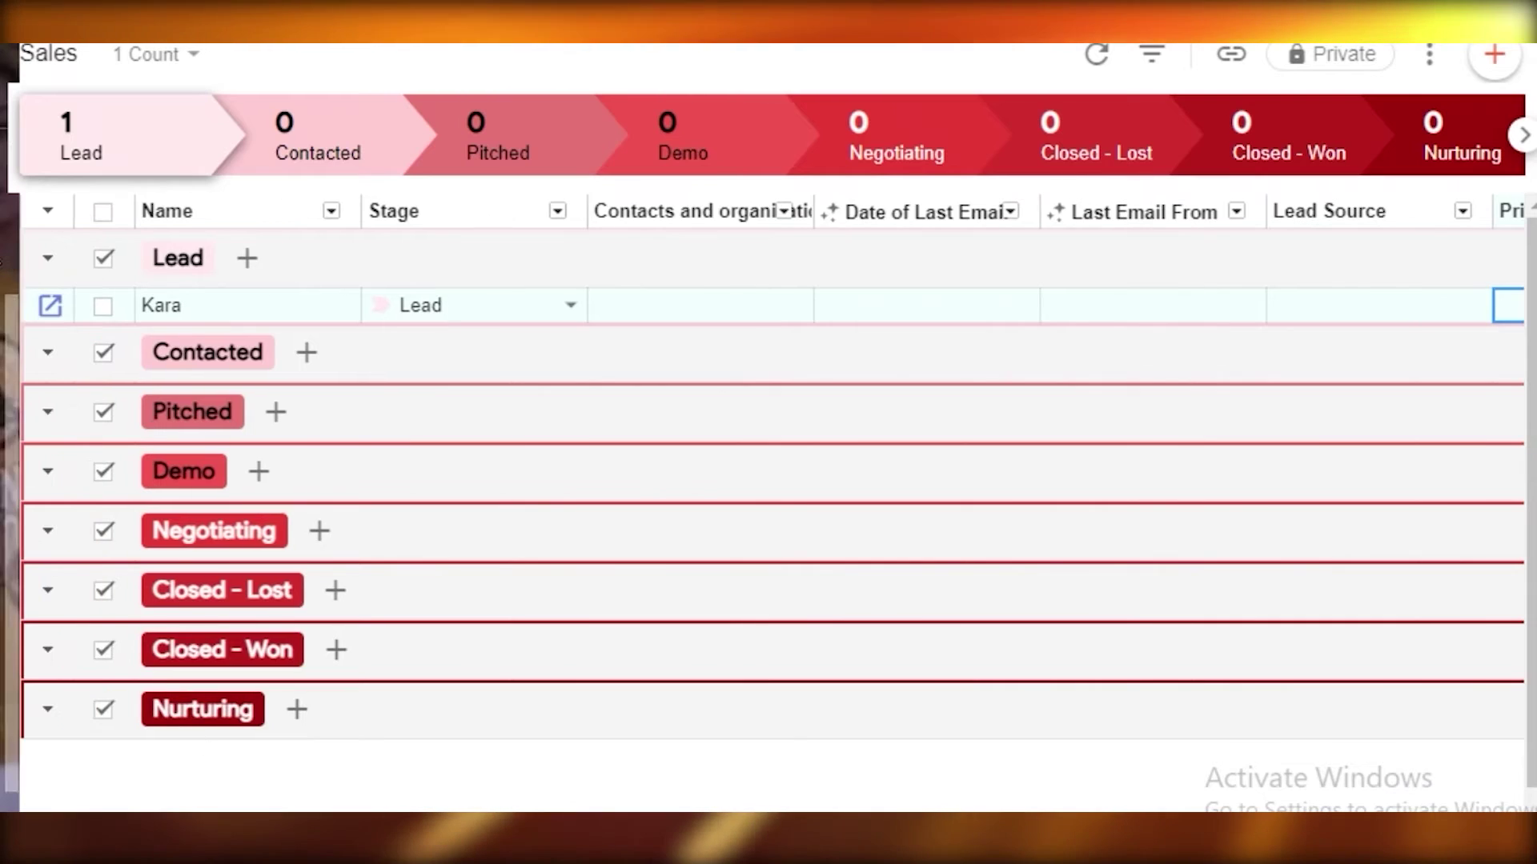
- Open the new lead's box and review its custom columns, contacts, notes, magic columns and linked boxes
{"action": "left_click", "coordinate": [50, 308]}
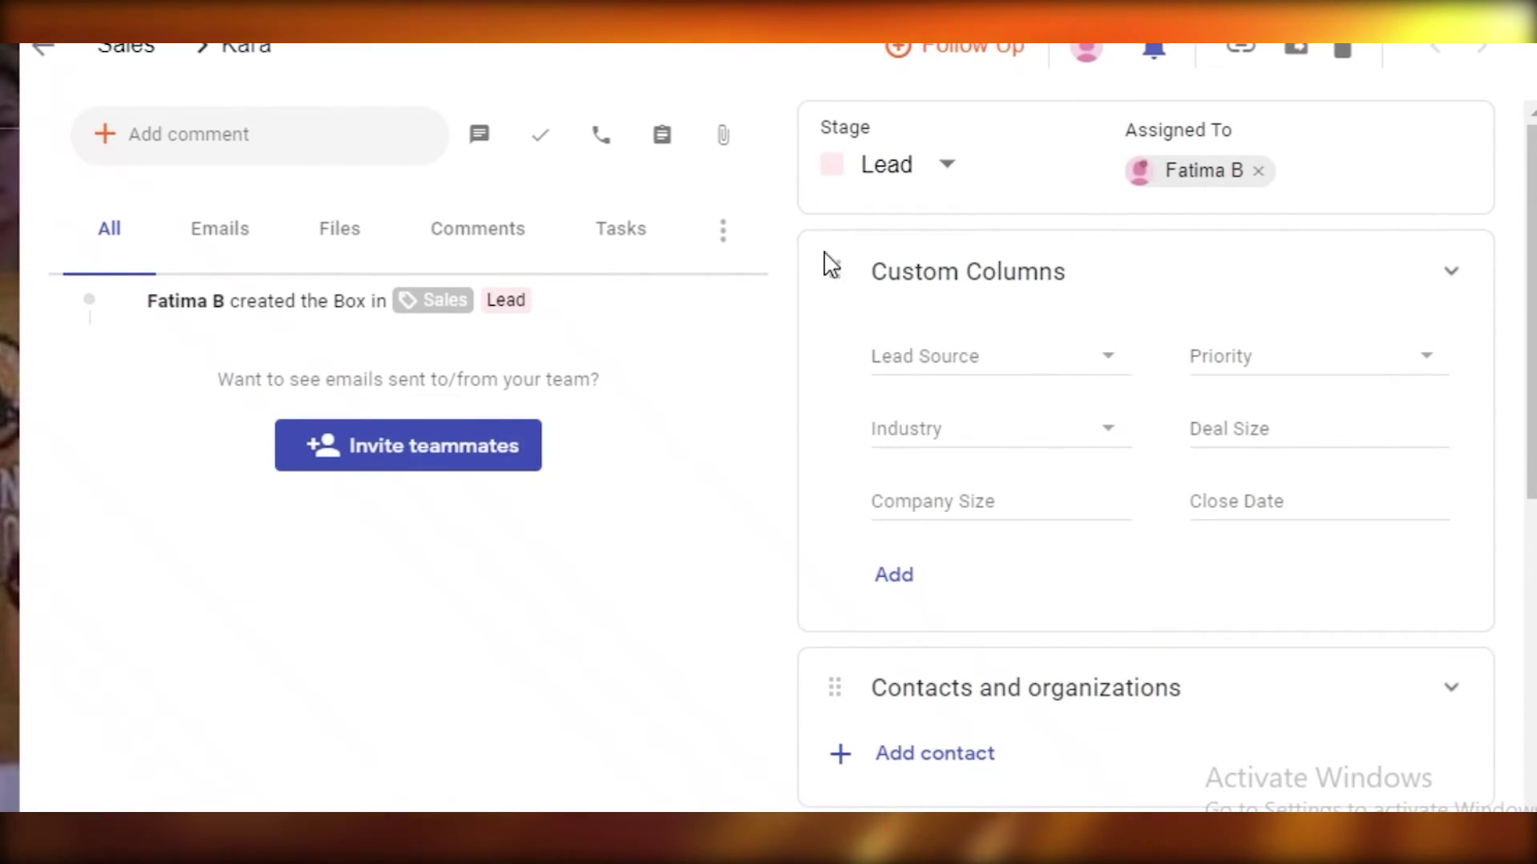
{"action": "scroll", "coordinate": [655, 632], "scroll_direction": "down", "scroll_amount": 5}
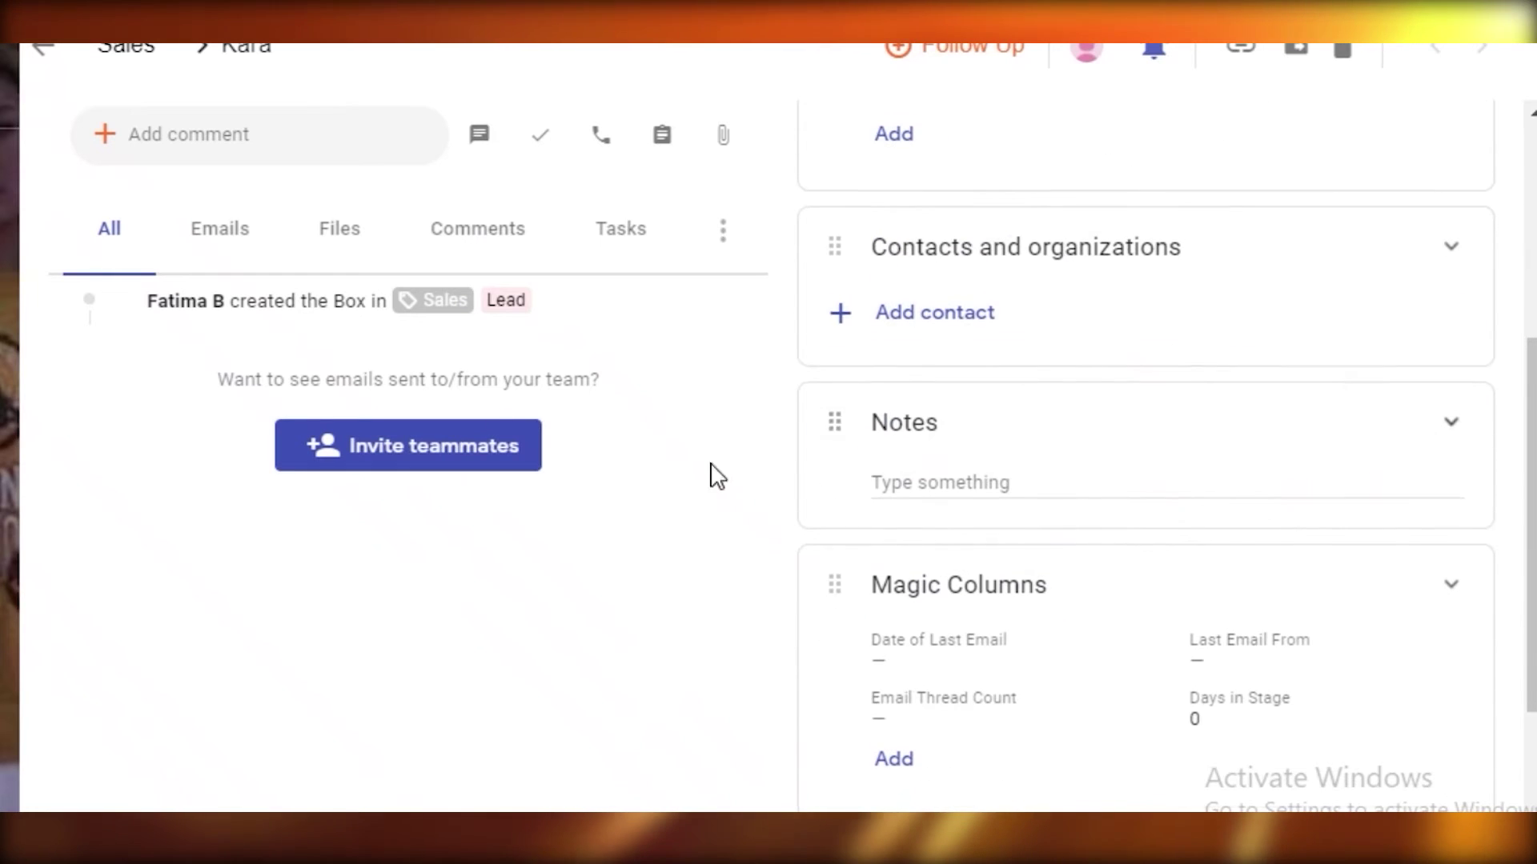
{"action": "scroll", "coordinate": [713, 473], "scroll_direction": "down", "scroll_amount": 2}
{"action": "scroll", "coordinate": [1324, 405], "scroll_direction": "down", "scroll_amount": 2}
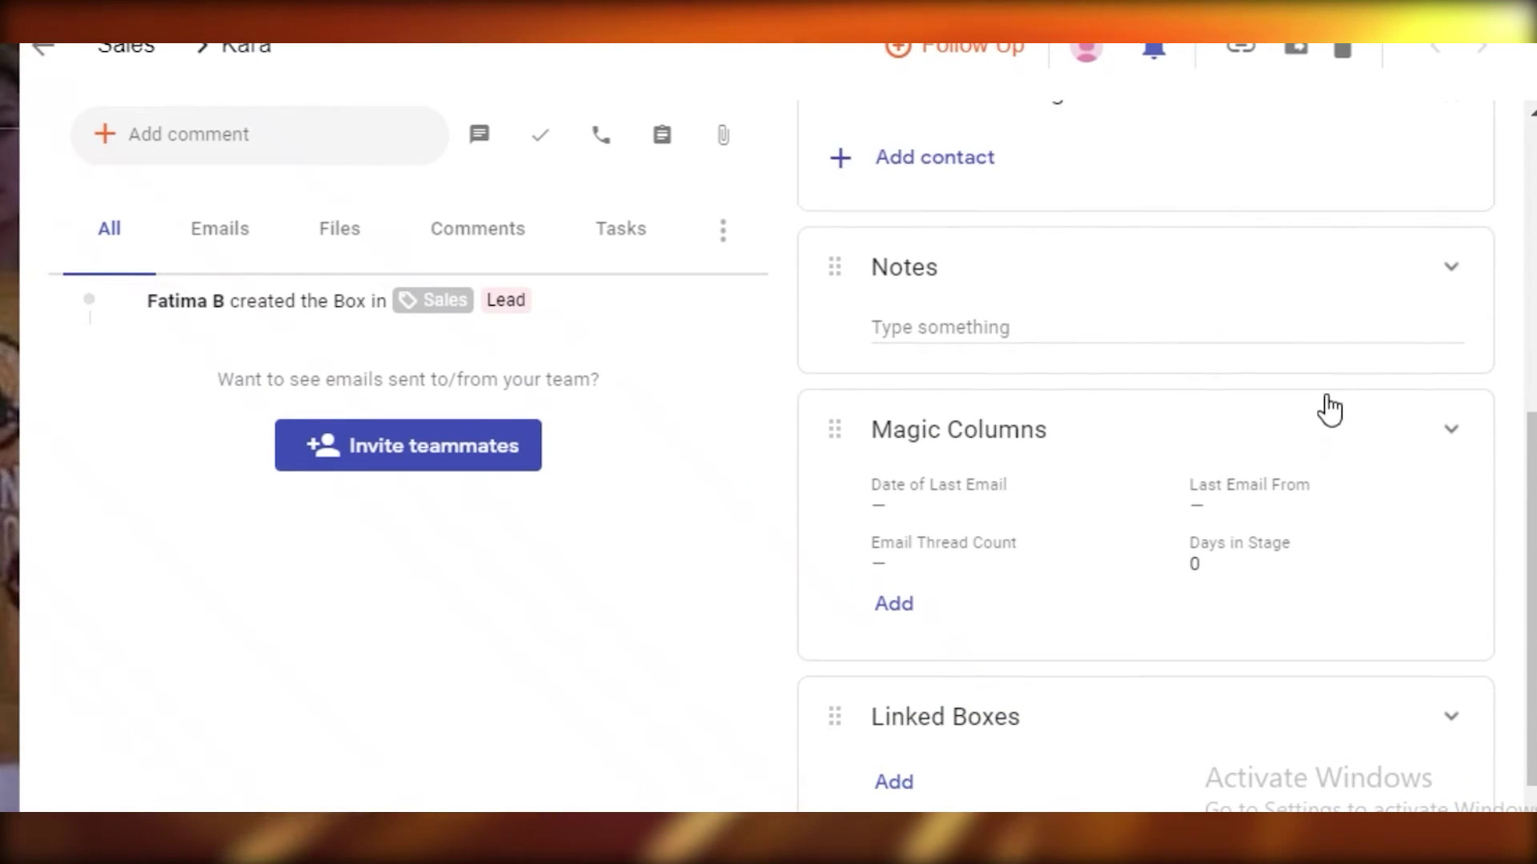
{"action": "scroll", "coordinate": [1457, 336], "scroll_direction": "up", "scroll_amount": 9}
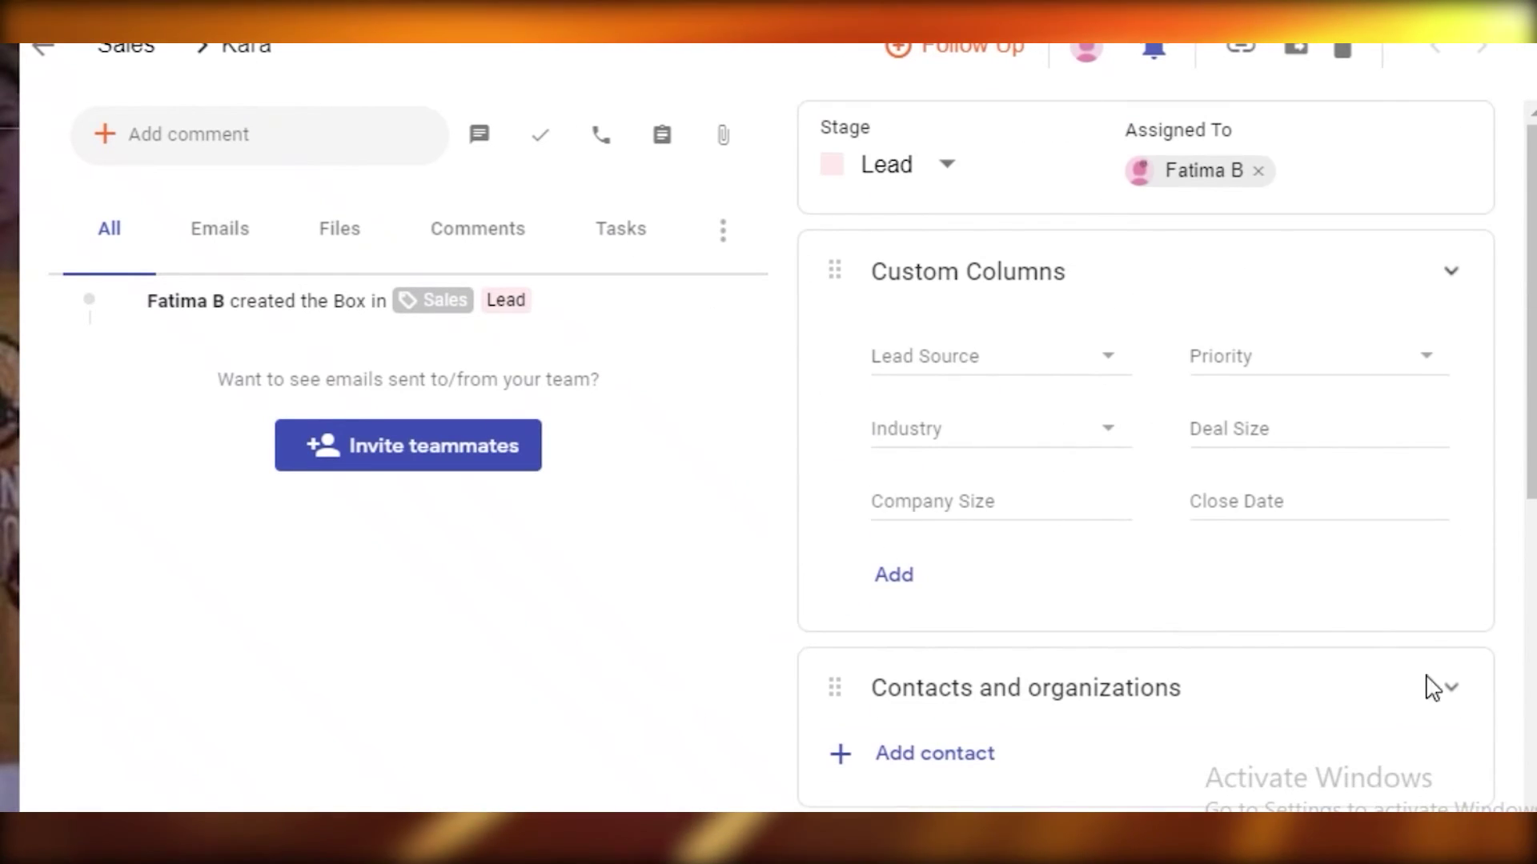
{"action": "scroll", "coordinate": [947, 337], "scroll_direction": "down", "scroll_amount": 4}
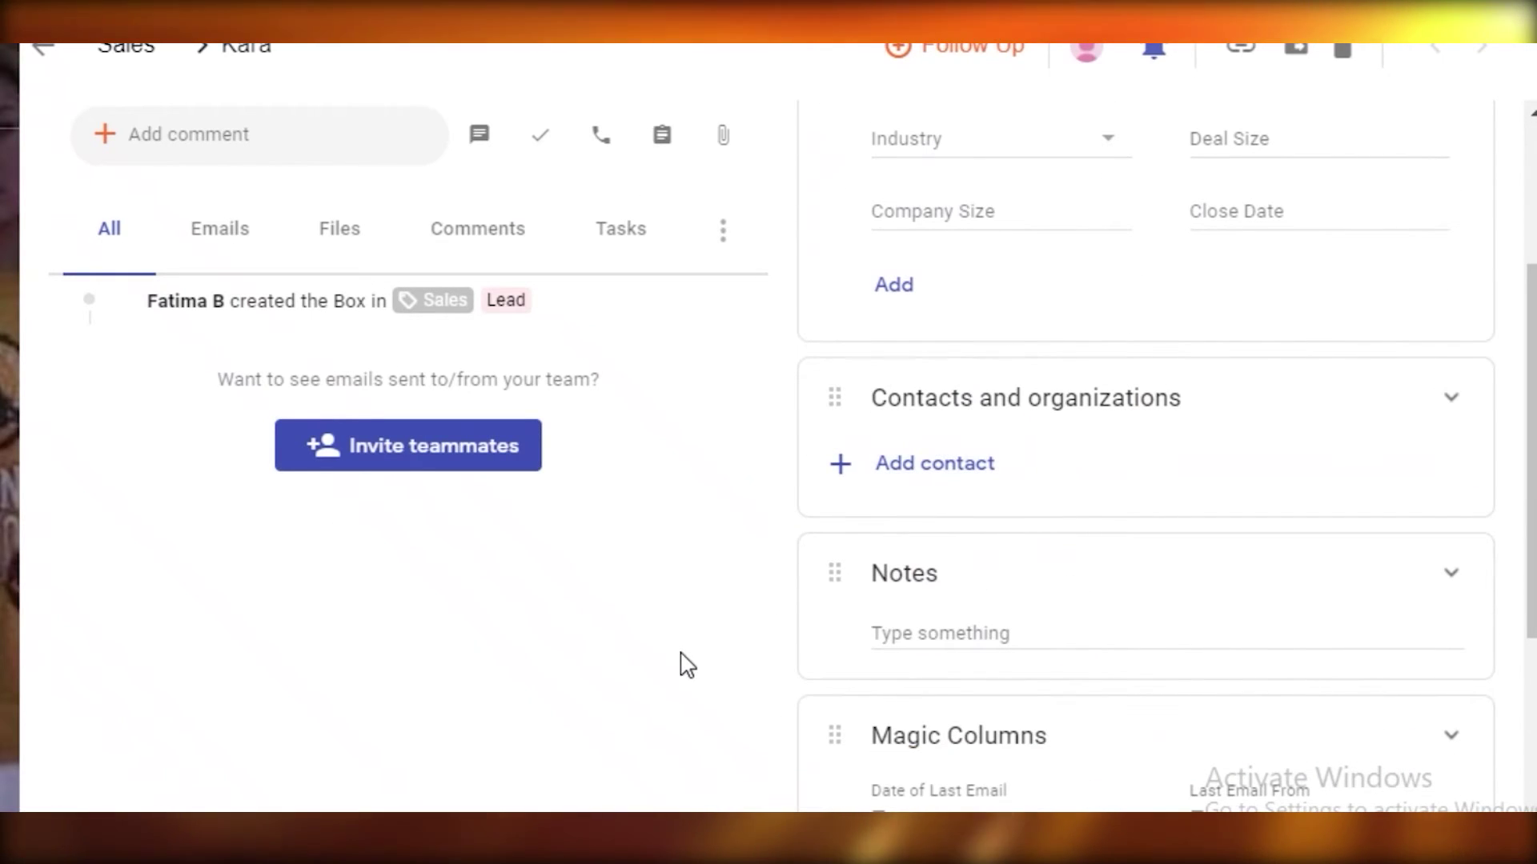
{"action": "scroll", "coordinate": [1046, 387], "scroll_direction": "up", "scroll_amount": 4}
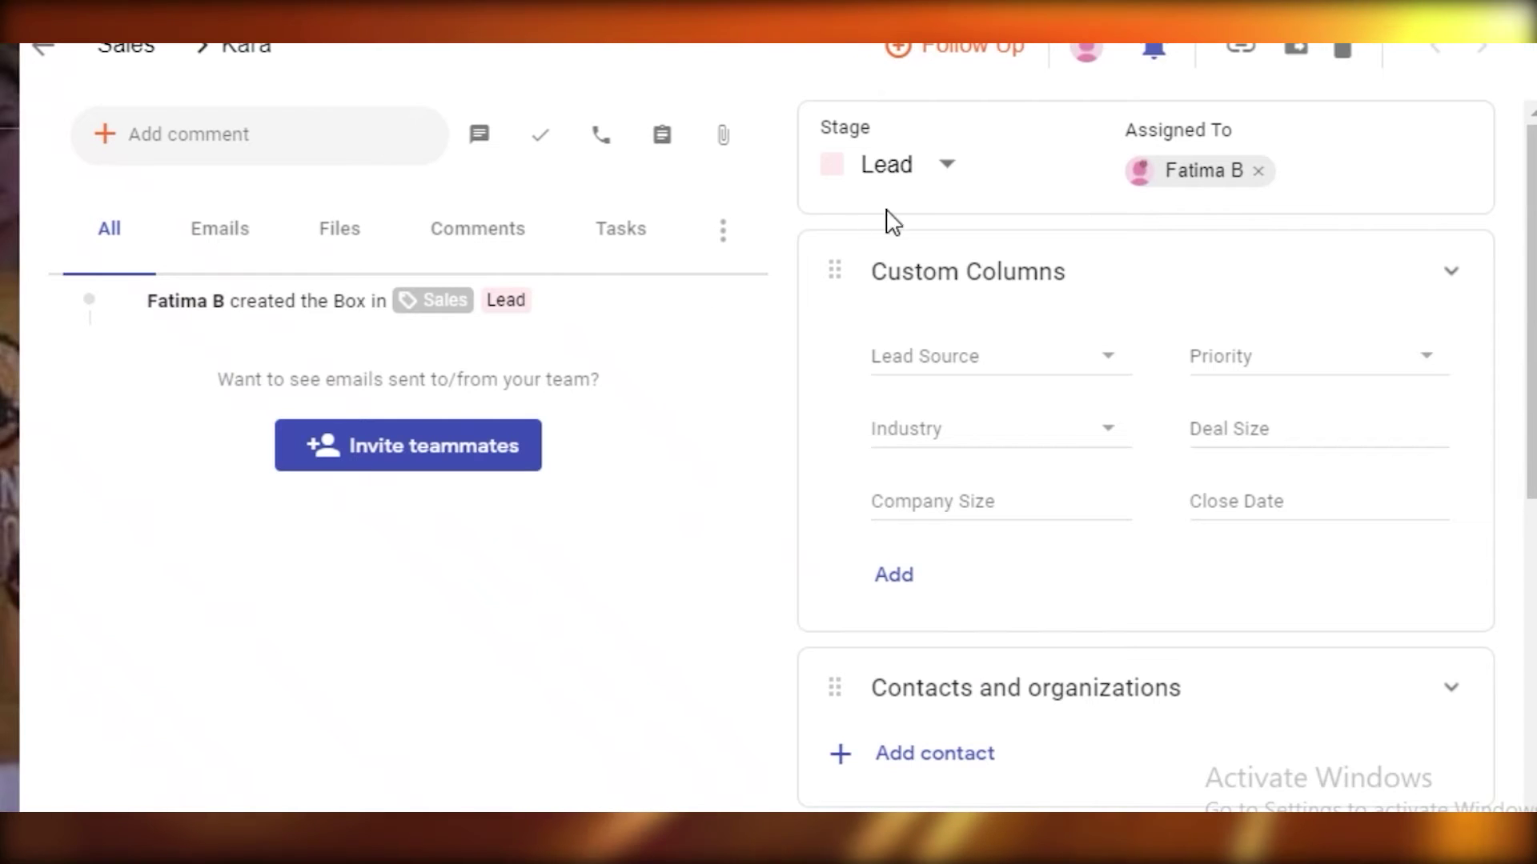
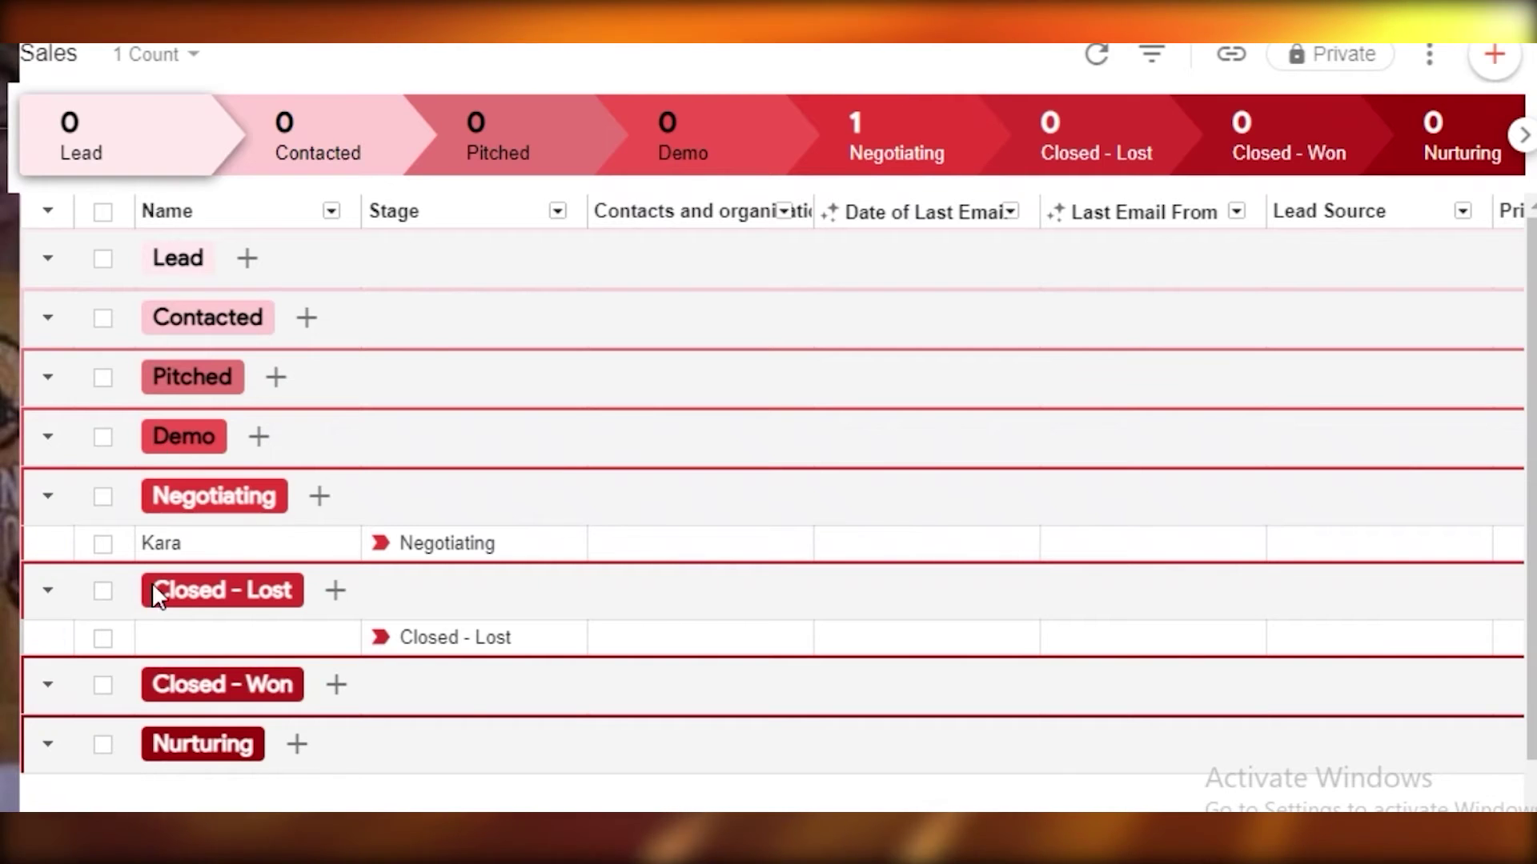
- Add a new box to the Lead stage of the Sales pipeline and fill in the lead's first name
{"action": "scroll", "coordinate": [165, 429], "scroll_direction": "down", "scroll_amount": 1}
{"action": "scroll", "coordinate": [515, 240], "scroll_direction": "up", "scroll_amount": 1}
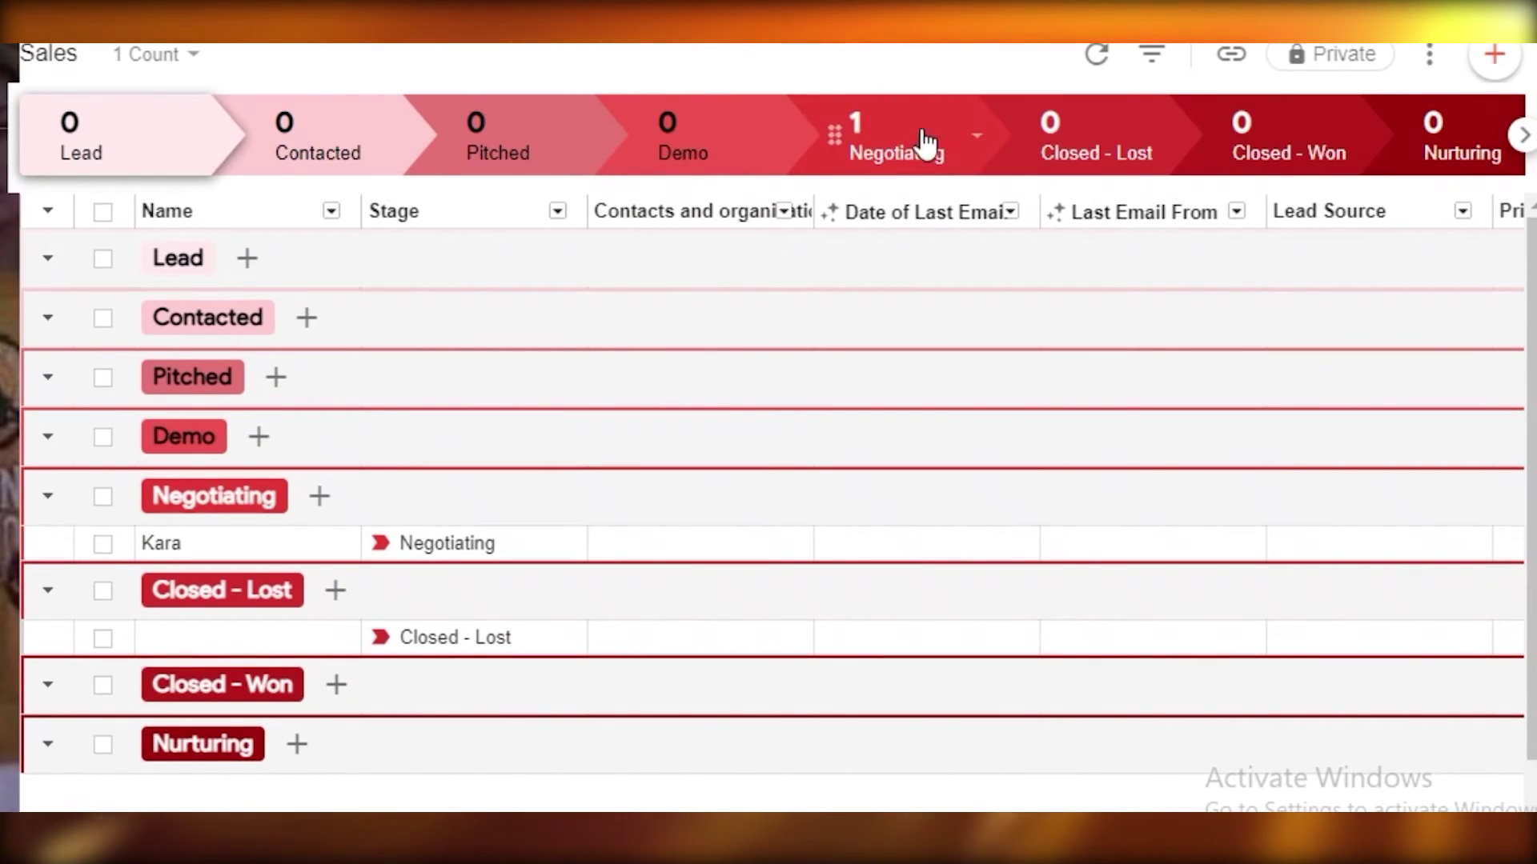
{"action": "left_click", "coordinate": [247, 259]}
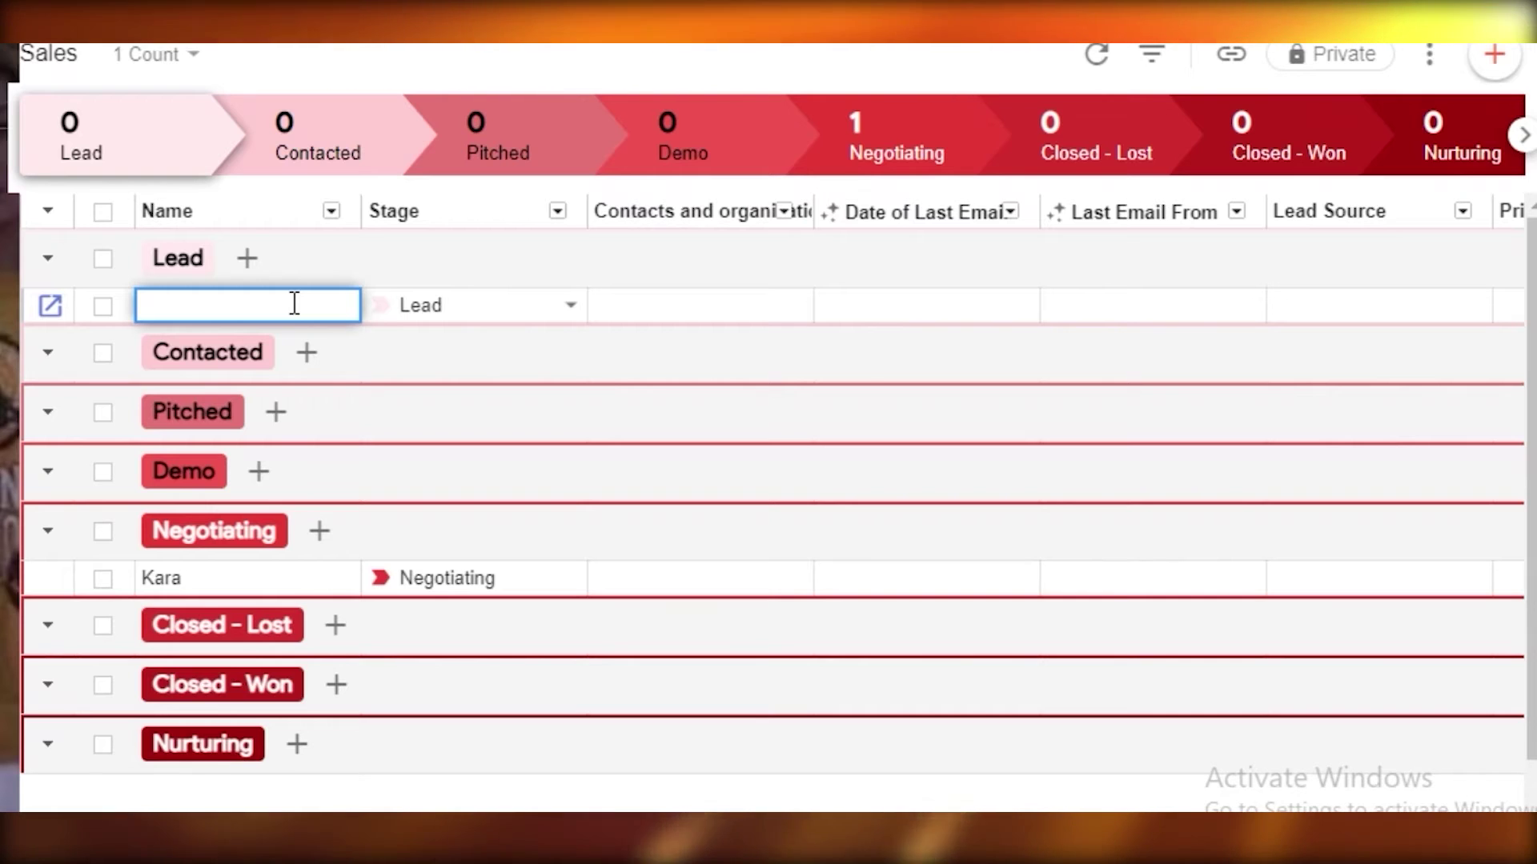
{"action": "type", "text": "May"}
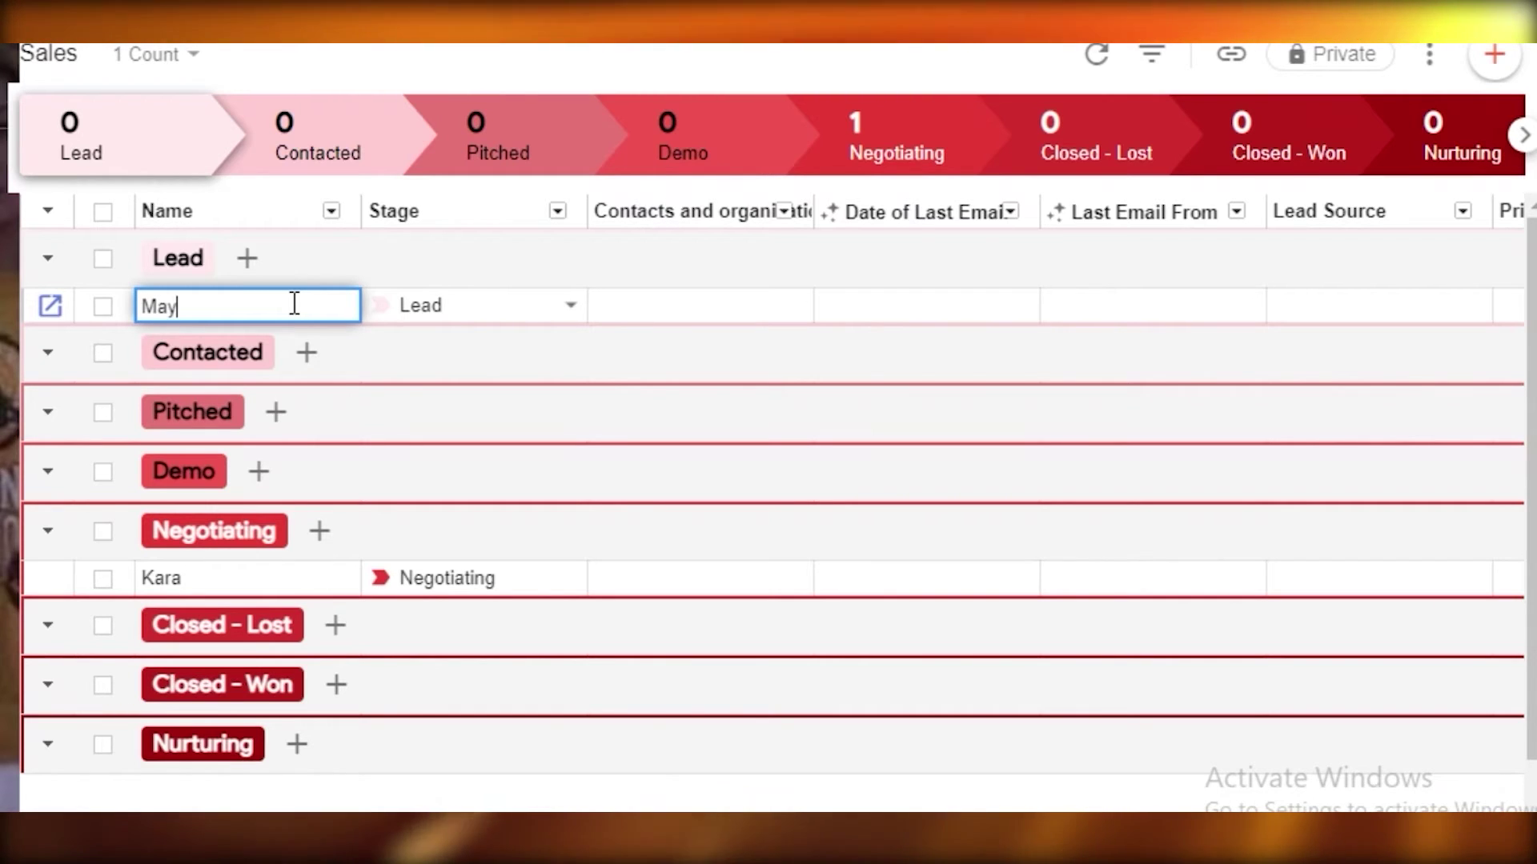
{"action": "key", "text": "Return"}
{"action": "left_click", "coordinate": [171, 307]}
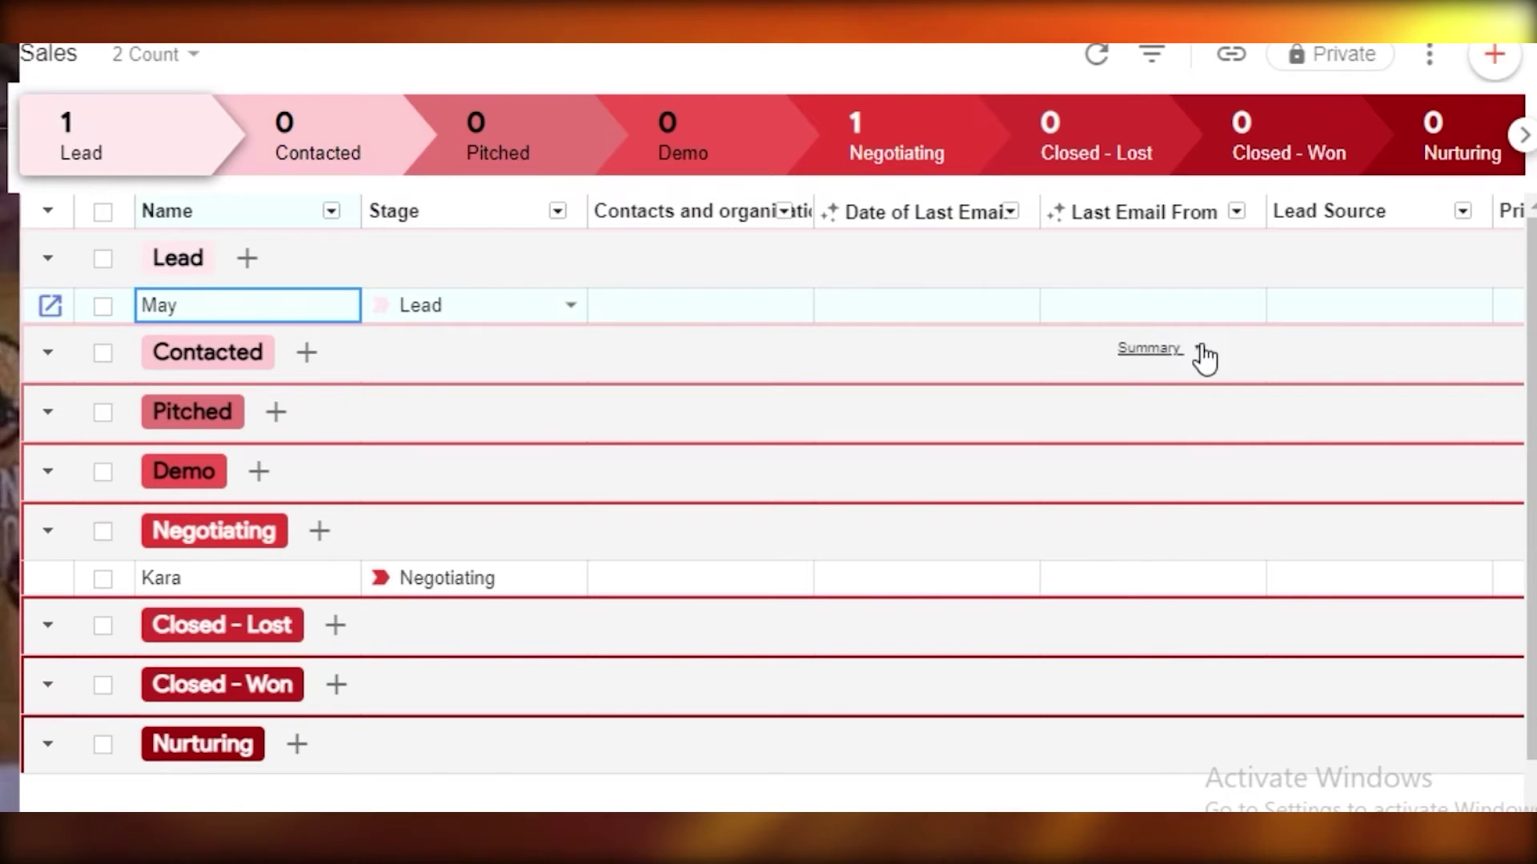
- Create a Low option in the Priority column and assign it to the new lead
{"action": "scroll", "coordinate": [993, 508], "scroll_direction": "right", "scroll_amount": 5}
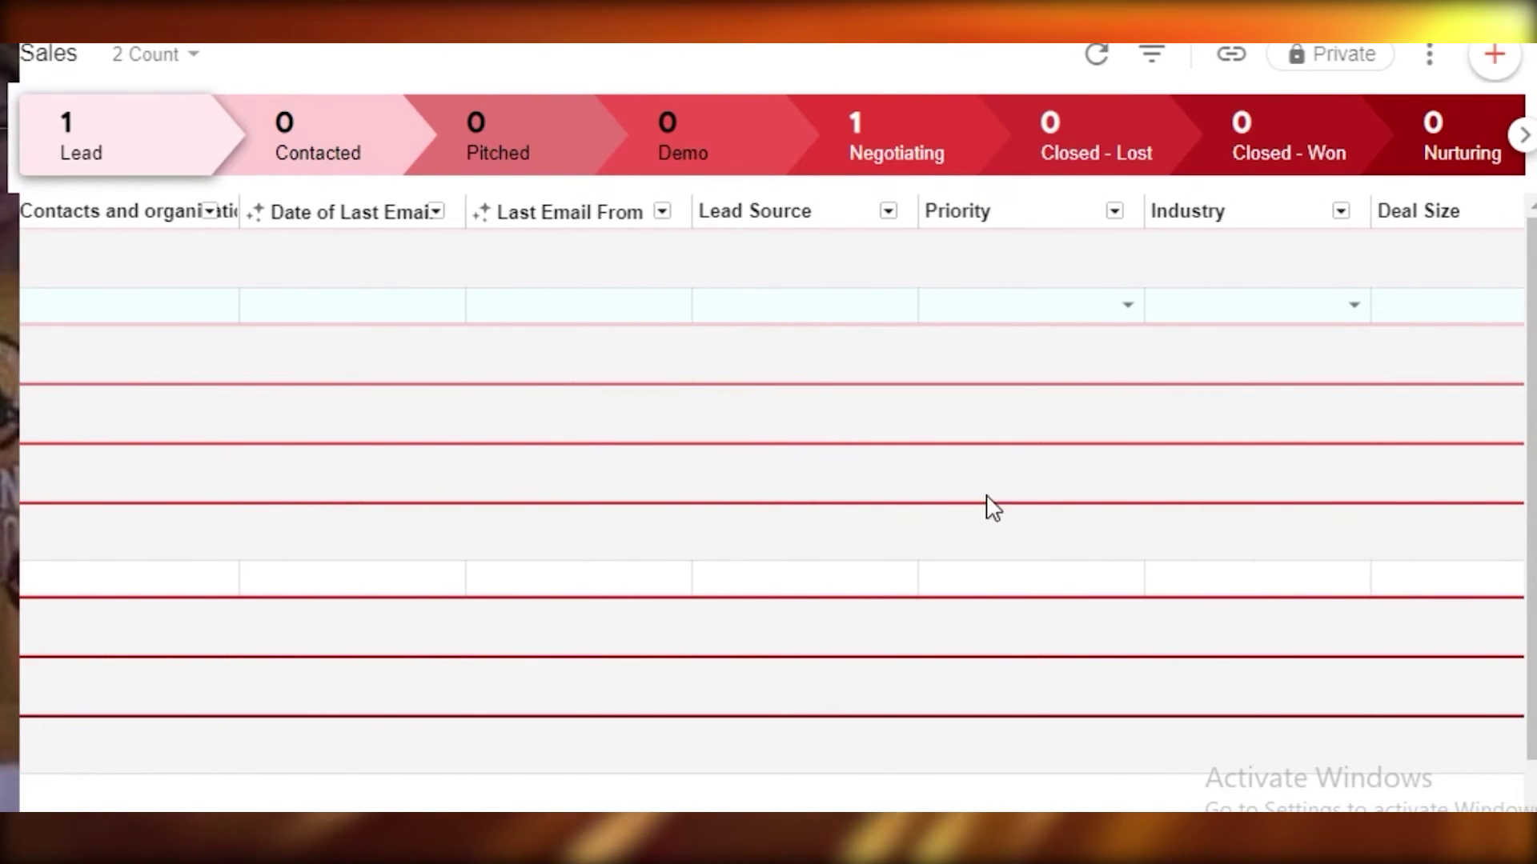
{"action": "type", "text": "Low"}
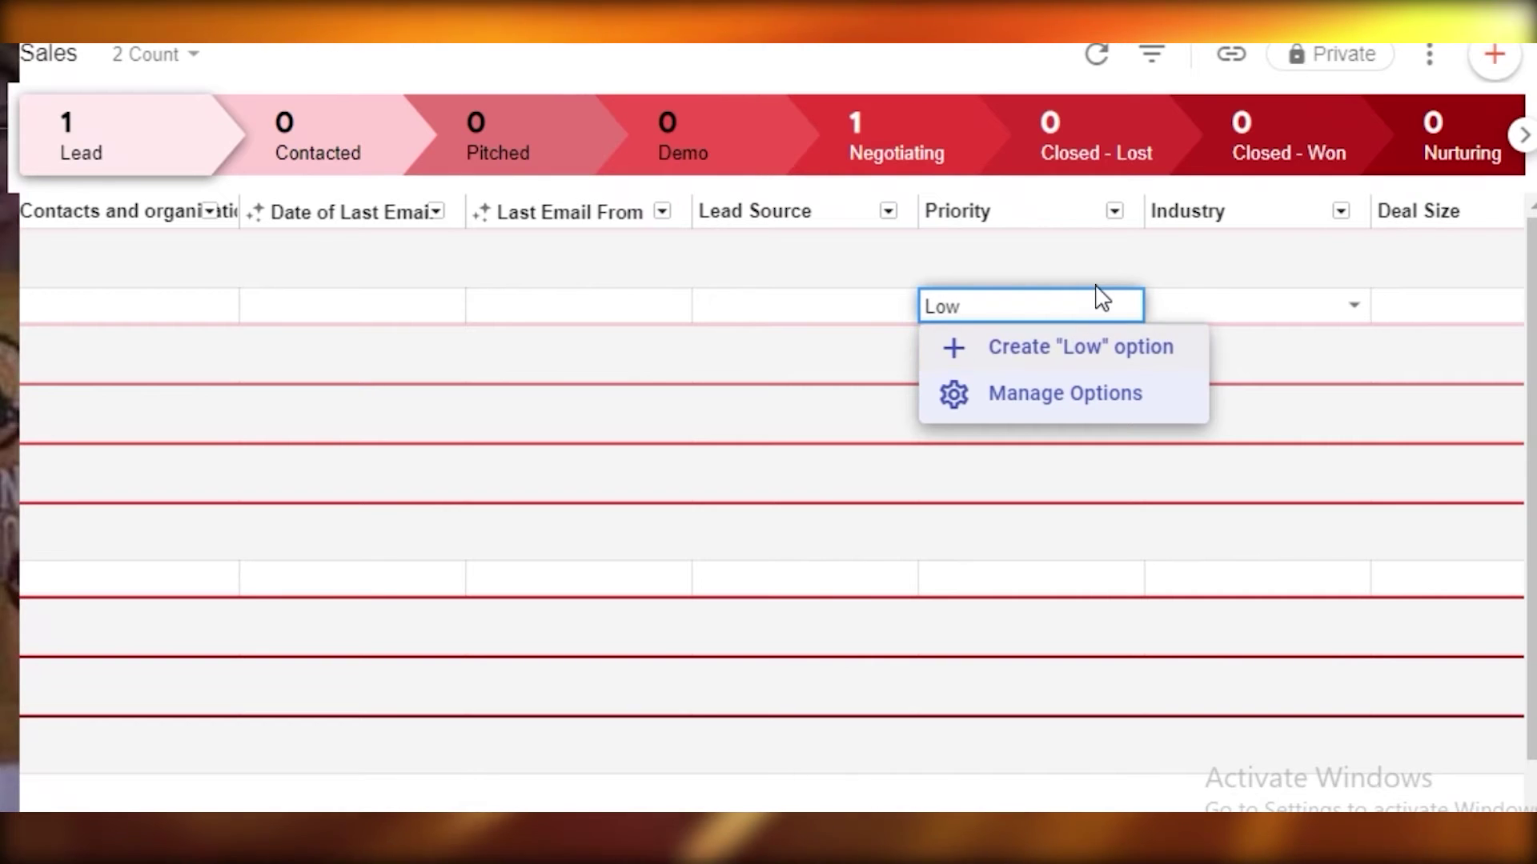
{"action": "key", "text": "Return"}
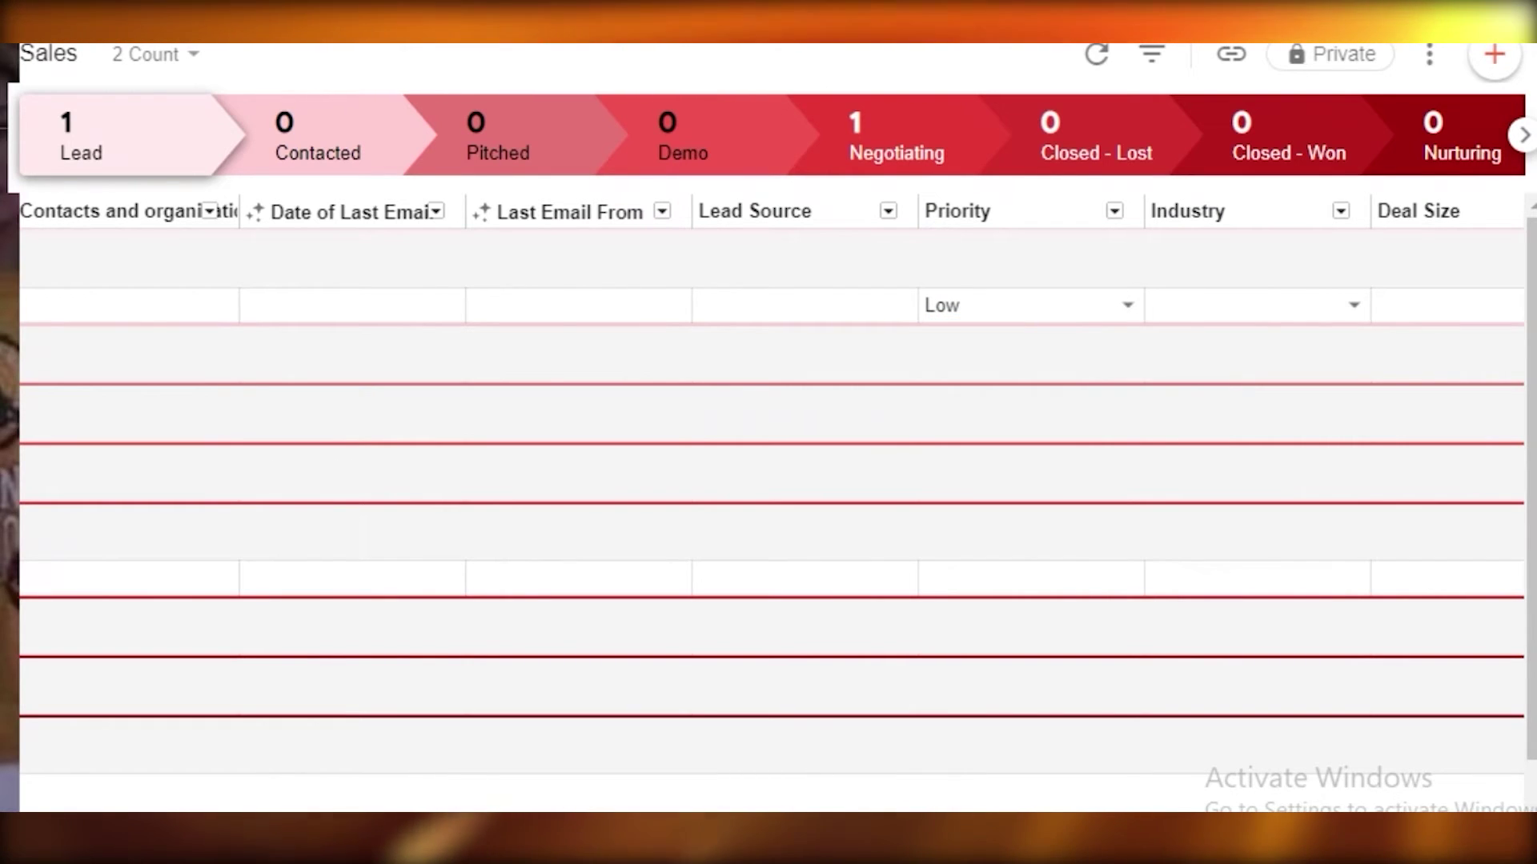
- Add a second box to the Lead stage and enter that lead's name
{"action": "scroll", "coordinate": [768, 480], "scroll_direction": "left", "scroll_amount": 5}
{"action": "left_click", "coordinate": [247, 258]}
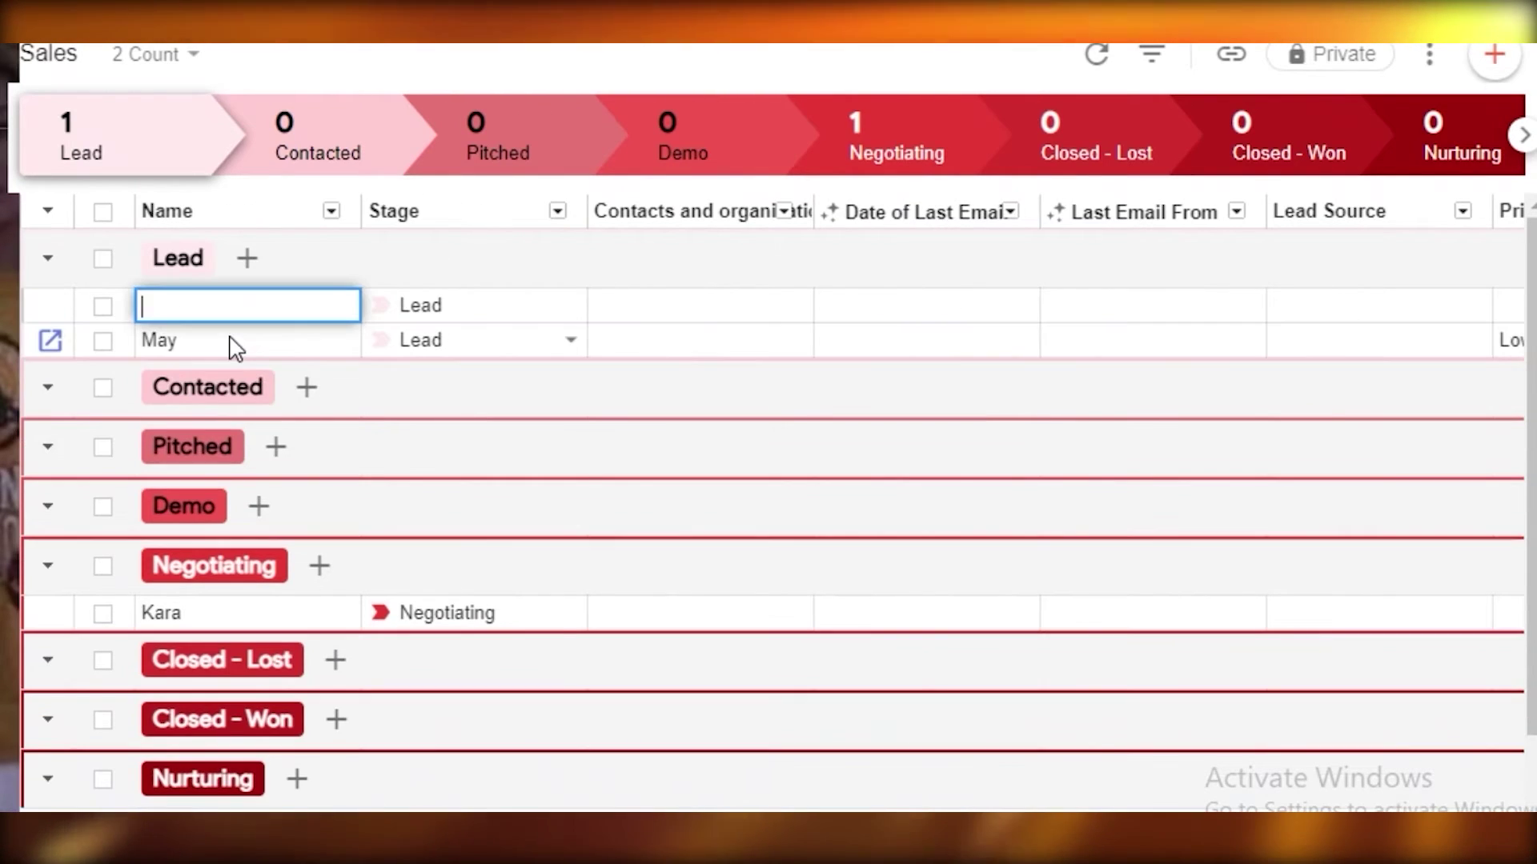
{"action": "type", "text": "April"}
{"action": "left_click", "coordinate": [488, 318]}
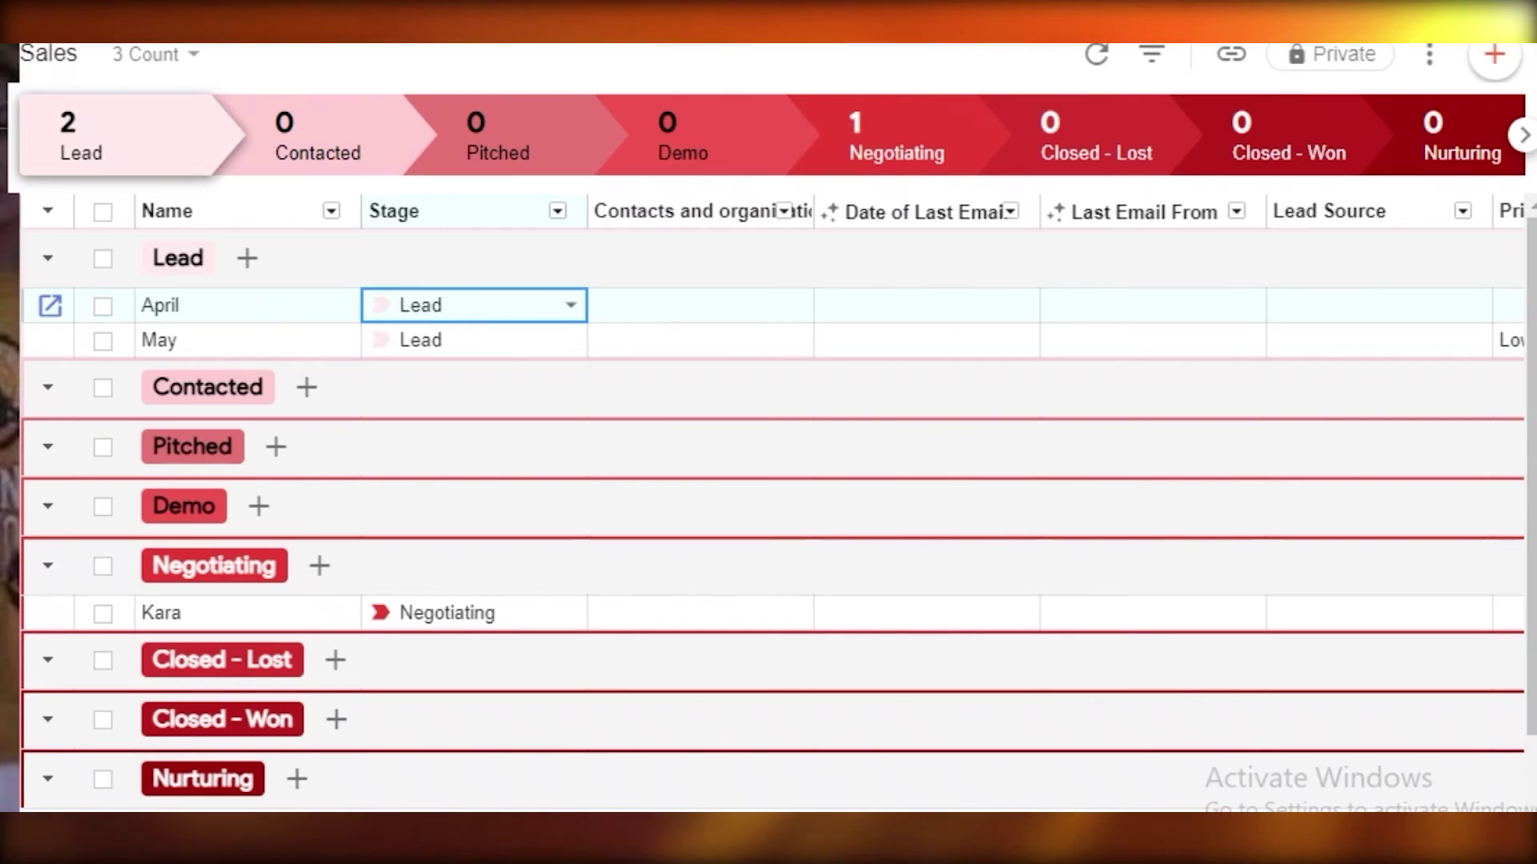
- Set the second lead's Priority to High
{"action": "scroll", "coordinate": [1091, 762], "scroll_direction": "right", "scroll_amount": 5}
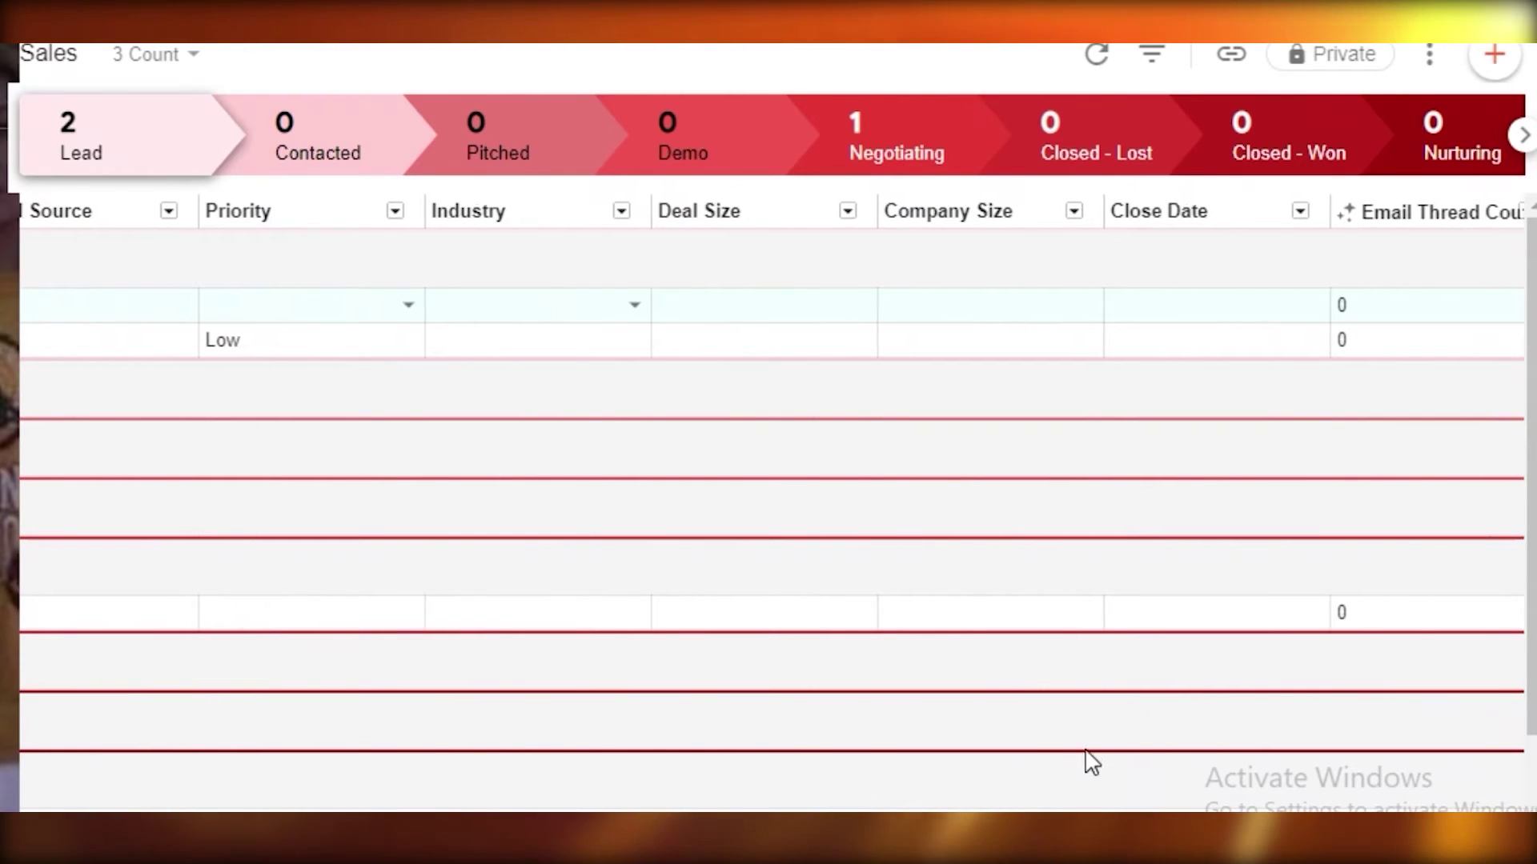
{"action": "left_click", "coordinate": [378, 310]}
{"action": "type", "text": "High"}
{"action": "key", "text": "Return"}
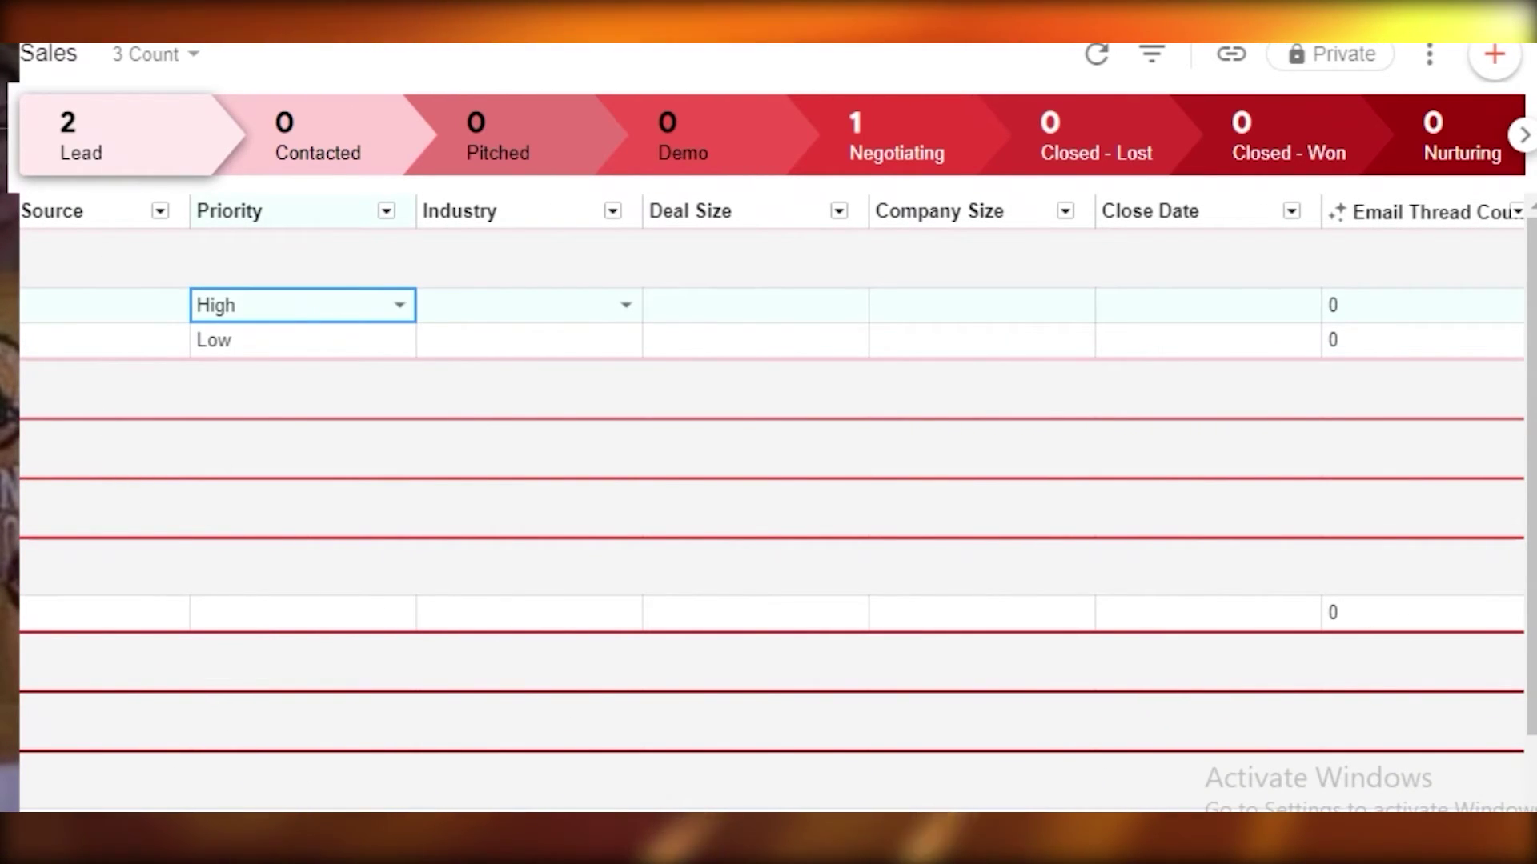
{"action": "scroll", "coordinate": [768, 481], "scroll_direction": "left", "scroll_amount": 5}
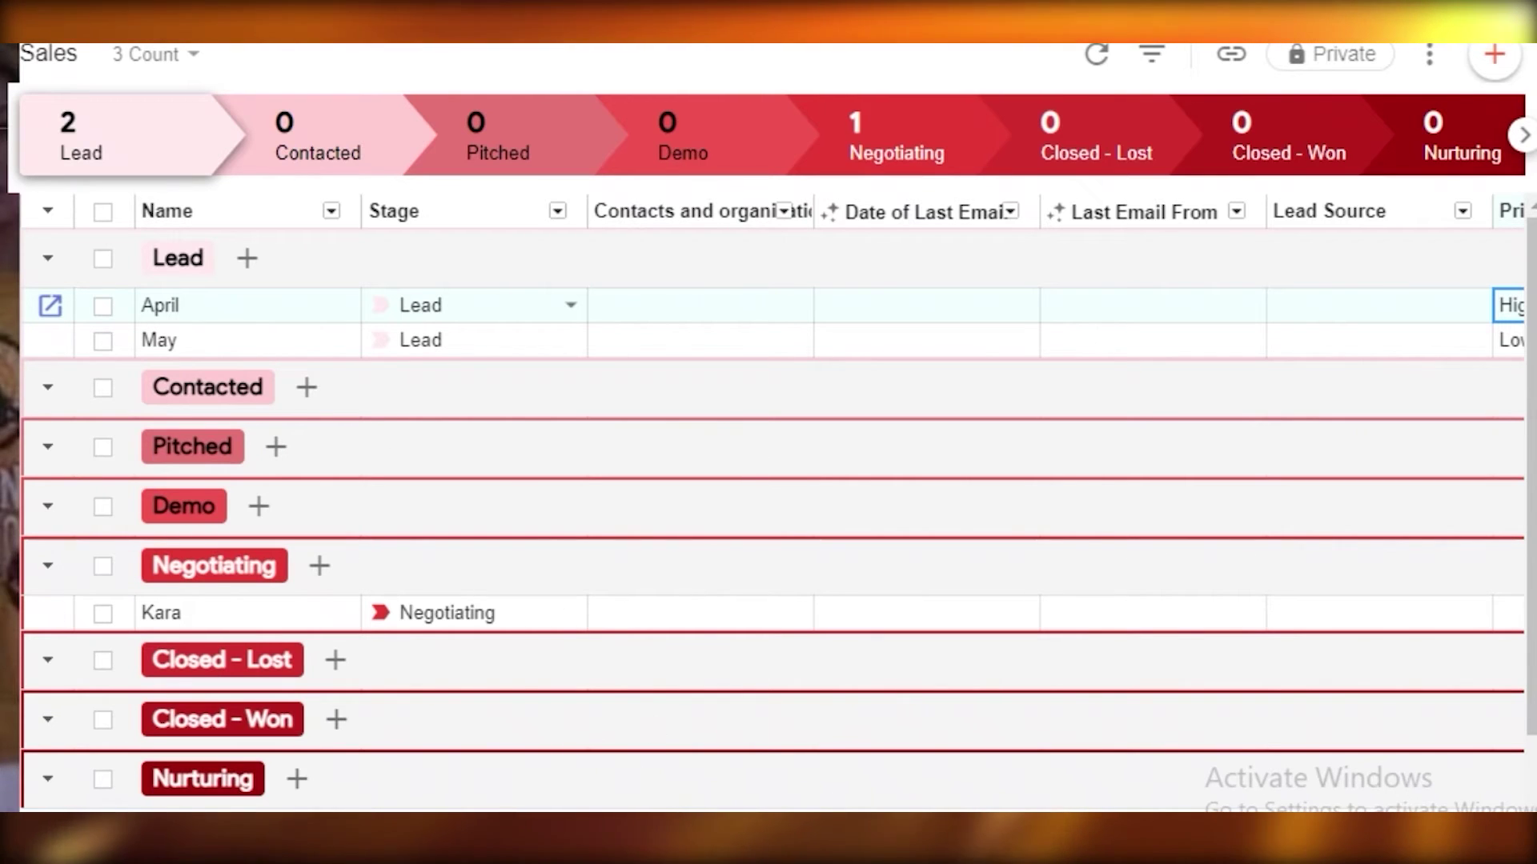
{"action": "left_click", "coordinate": [247, 258]}
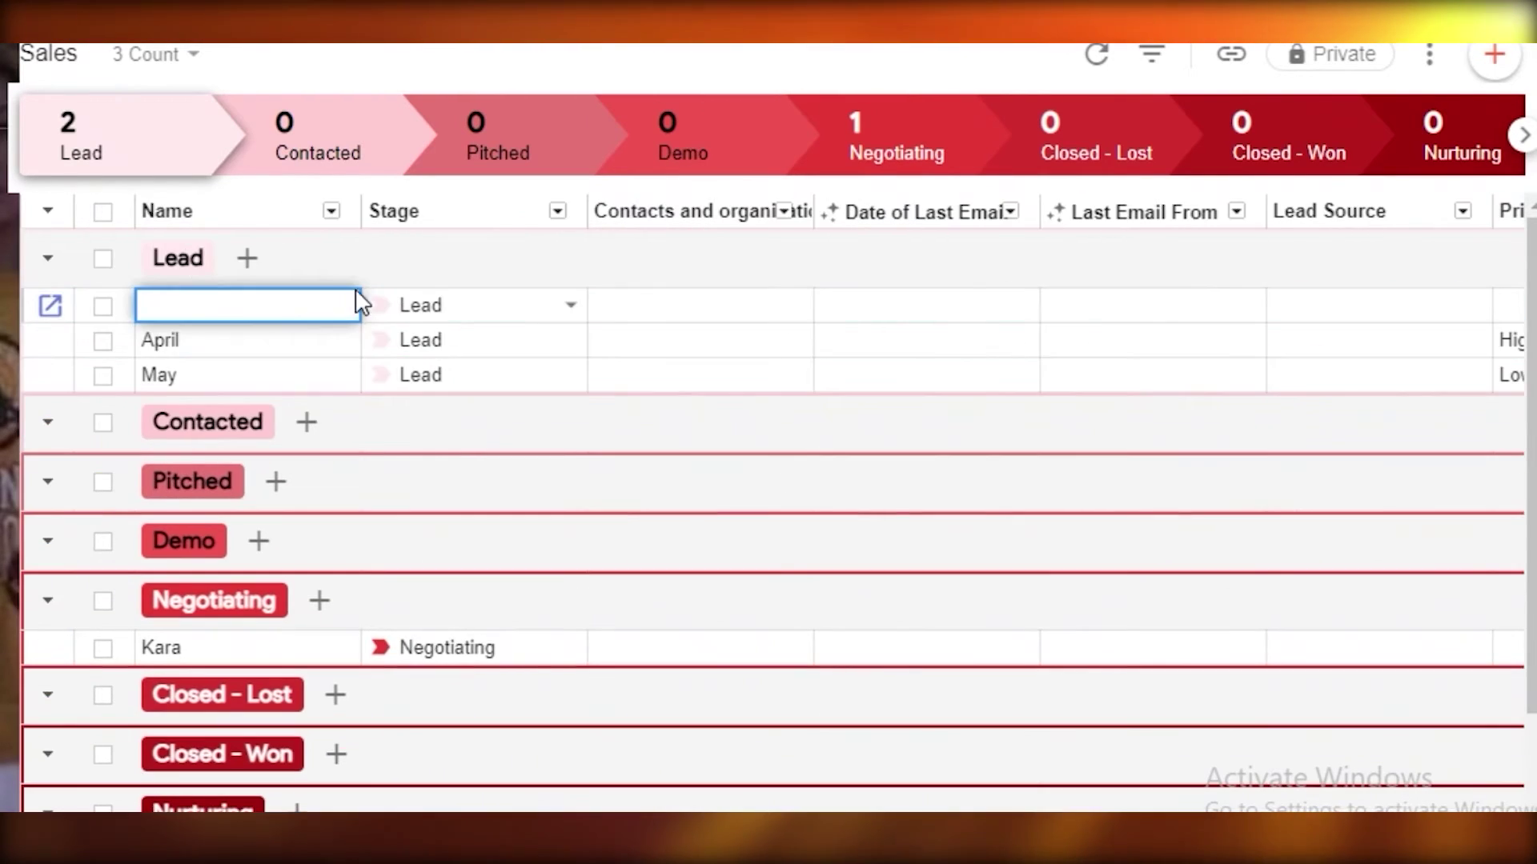
{"action": "left_click", "coordinate": [441, 309]}
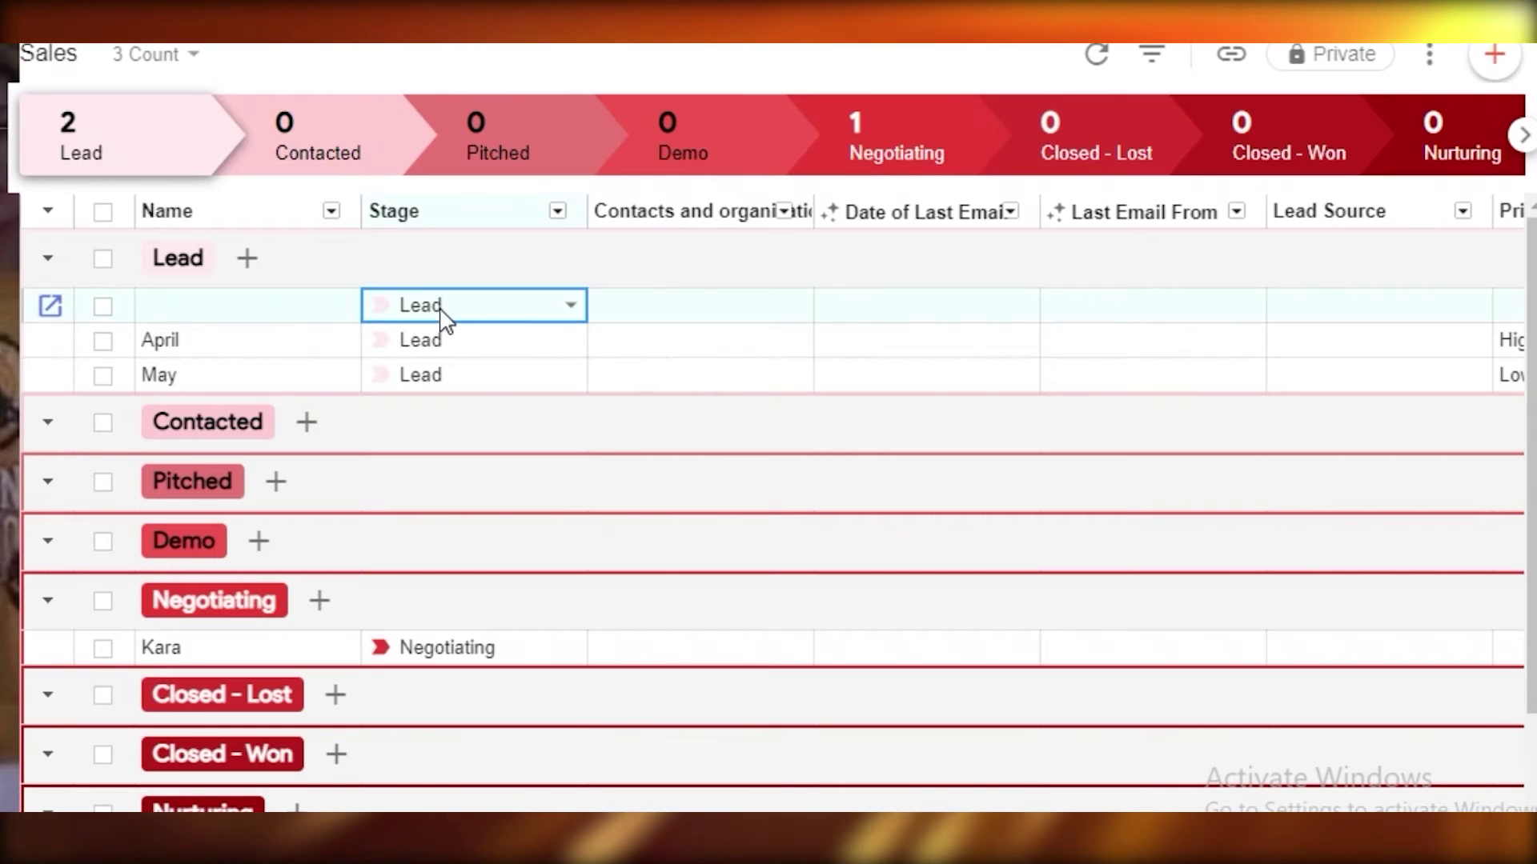
{"action": "left_click", "coordinate": [281, 317]}
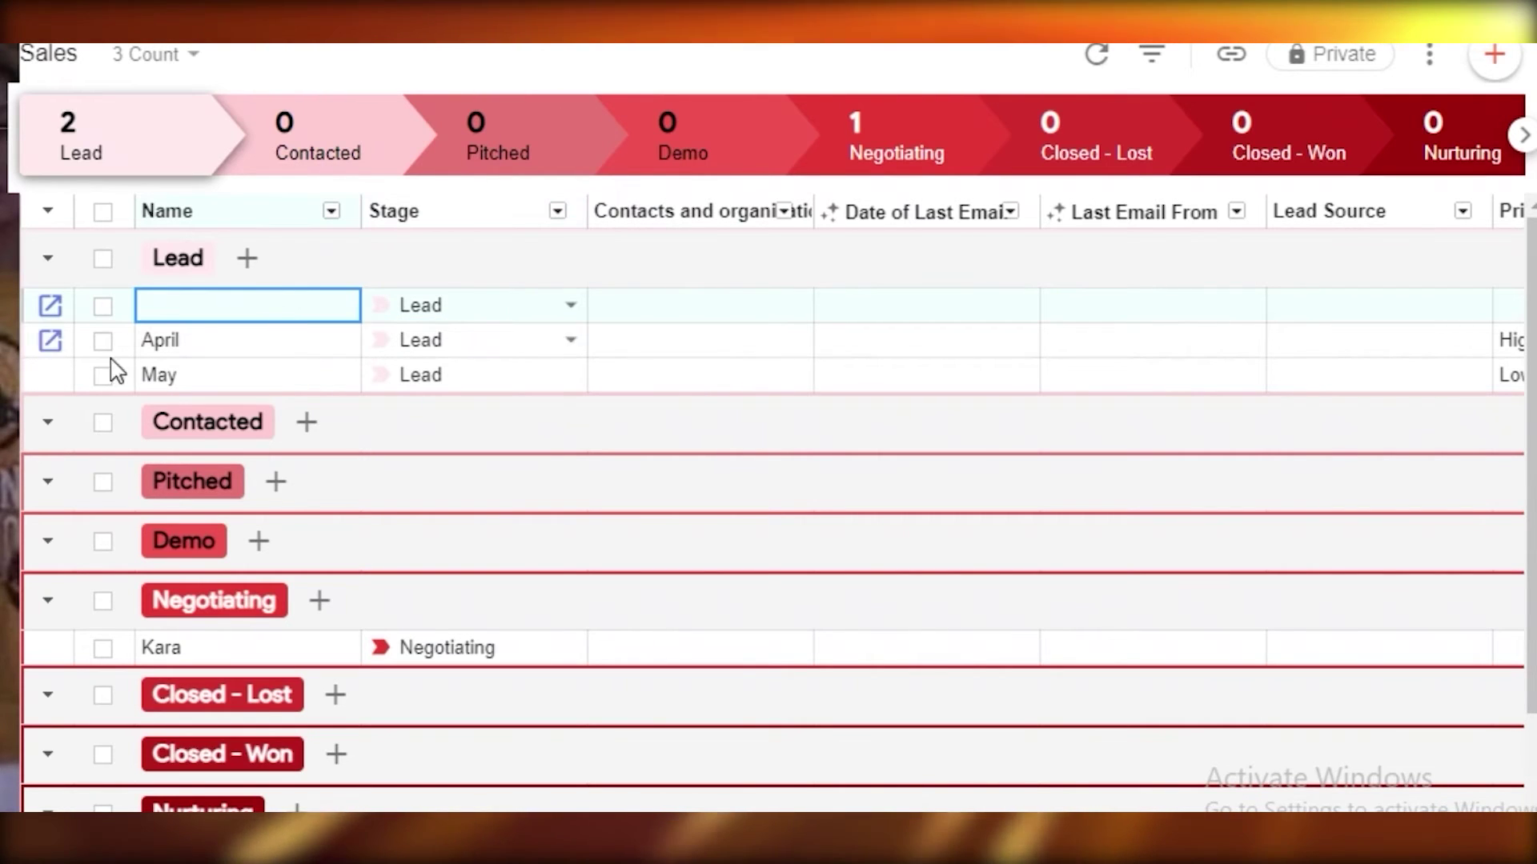
{"action": "left_click", "coordinate": [1430, 54]}
{"action": "left_click", "coordinate": [233, 326]}
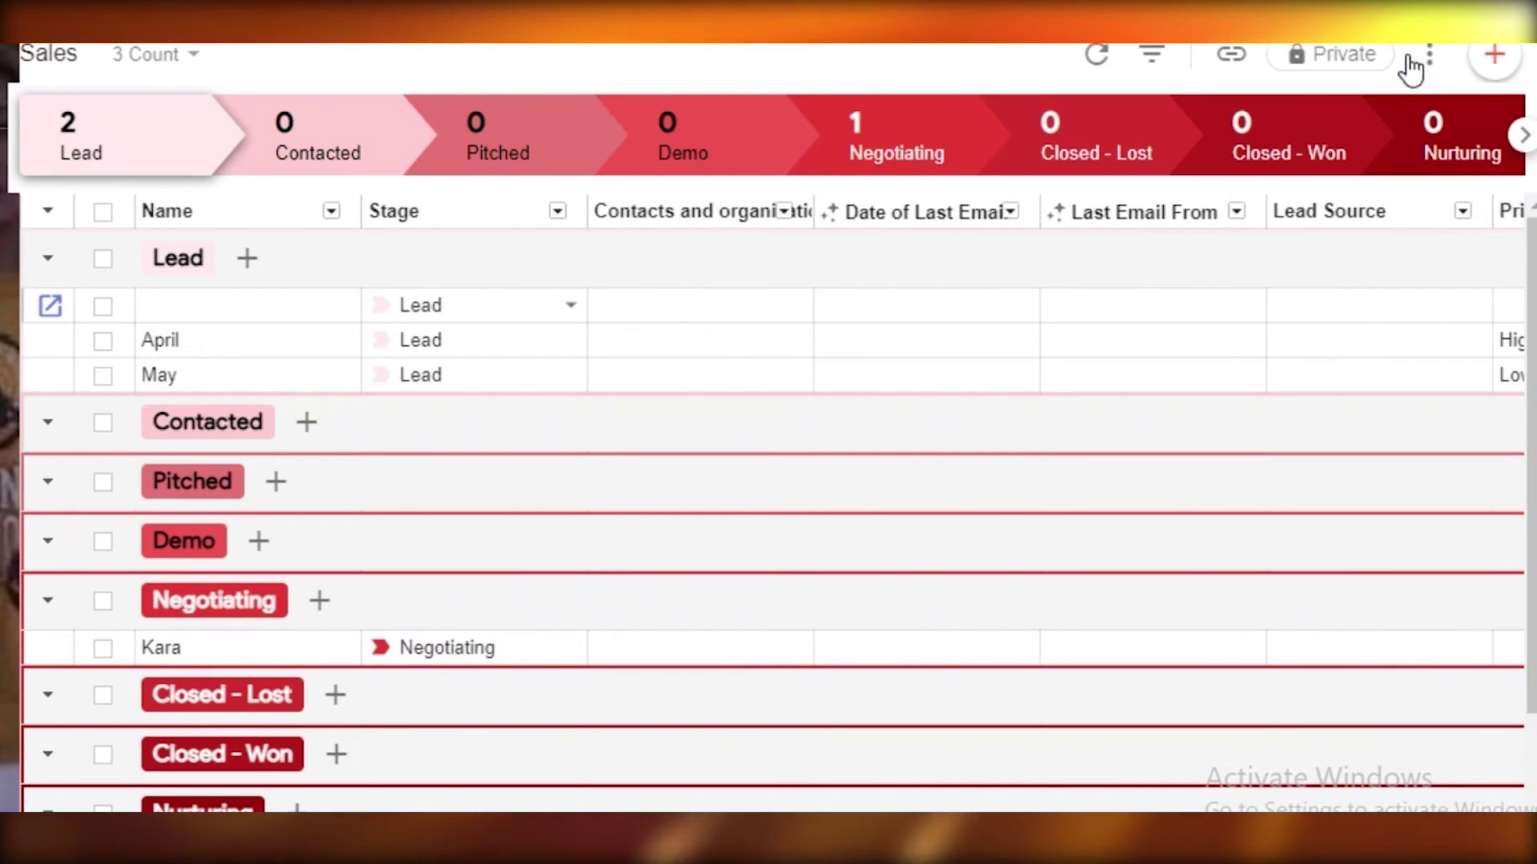
{"action": "left_click", "coordinate": [210, 312]}
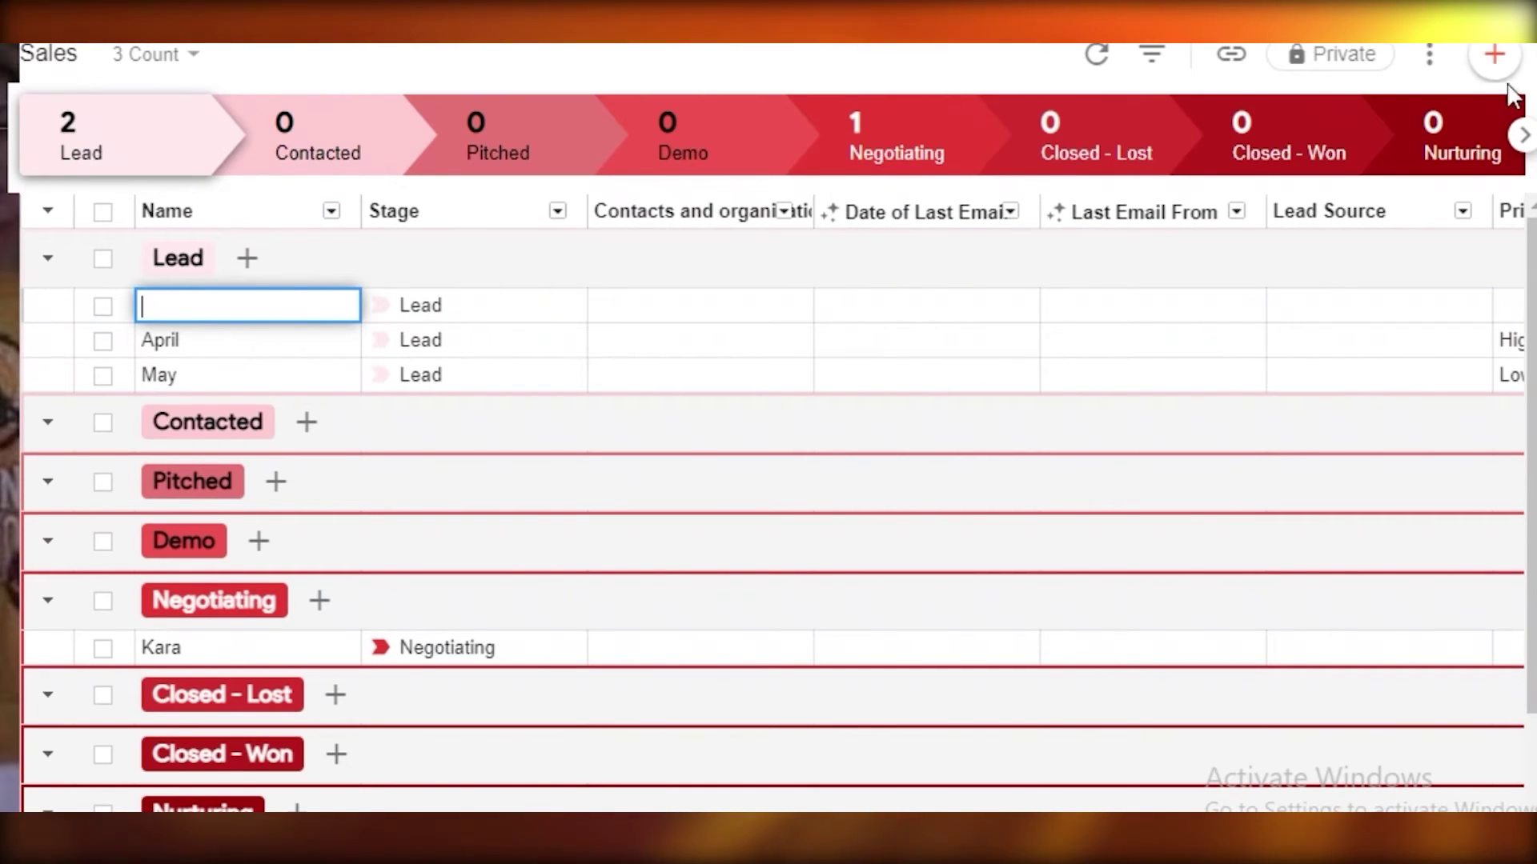
- Use Quick add to search the inbox suggestions for a contact and add the matching Gmail address as a Sales box
{"action": "left_click", "coordinate": [1480, 70]}
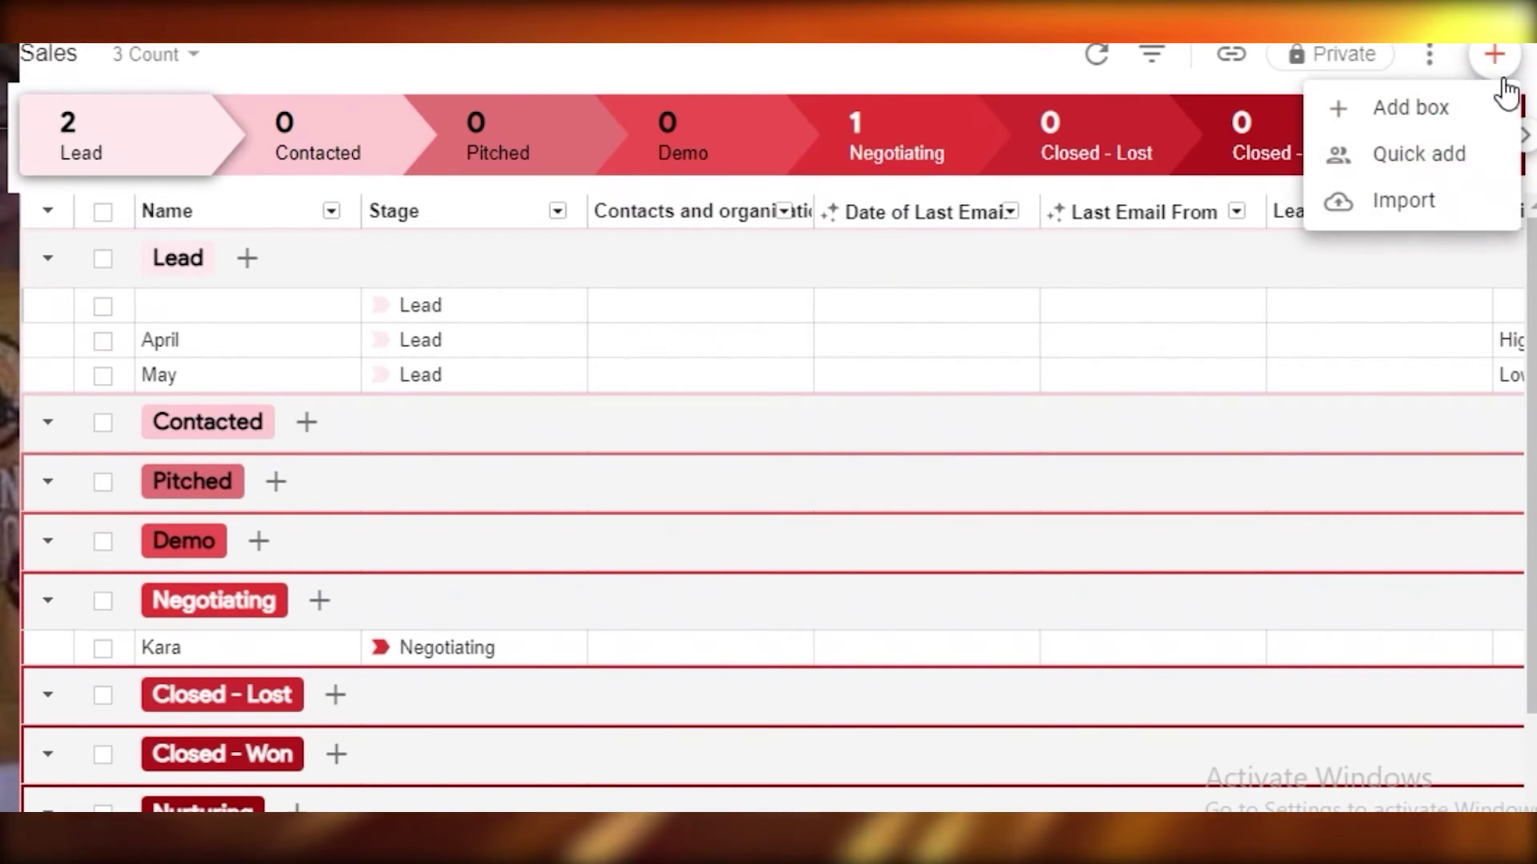
{"action": "left_click", "coordinate": [1338, 170]}
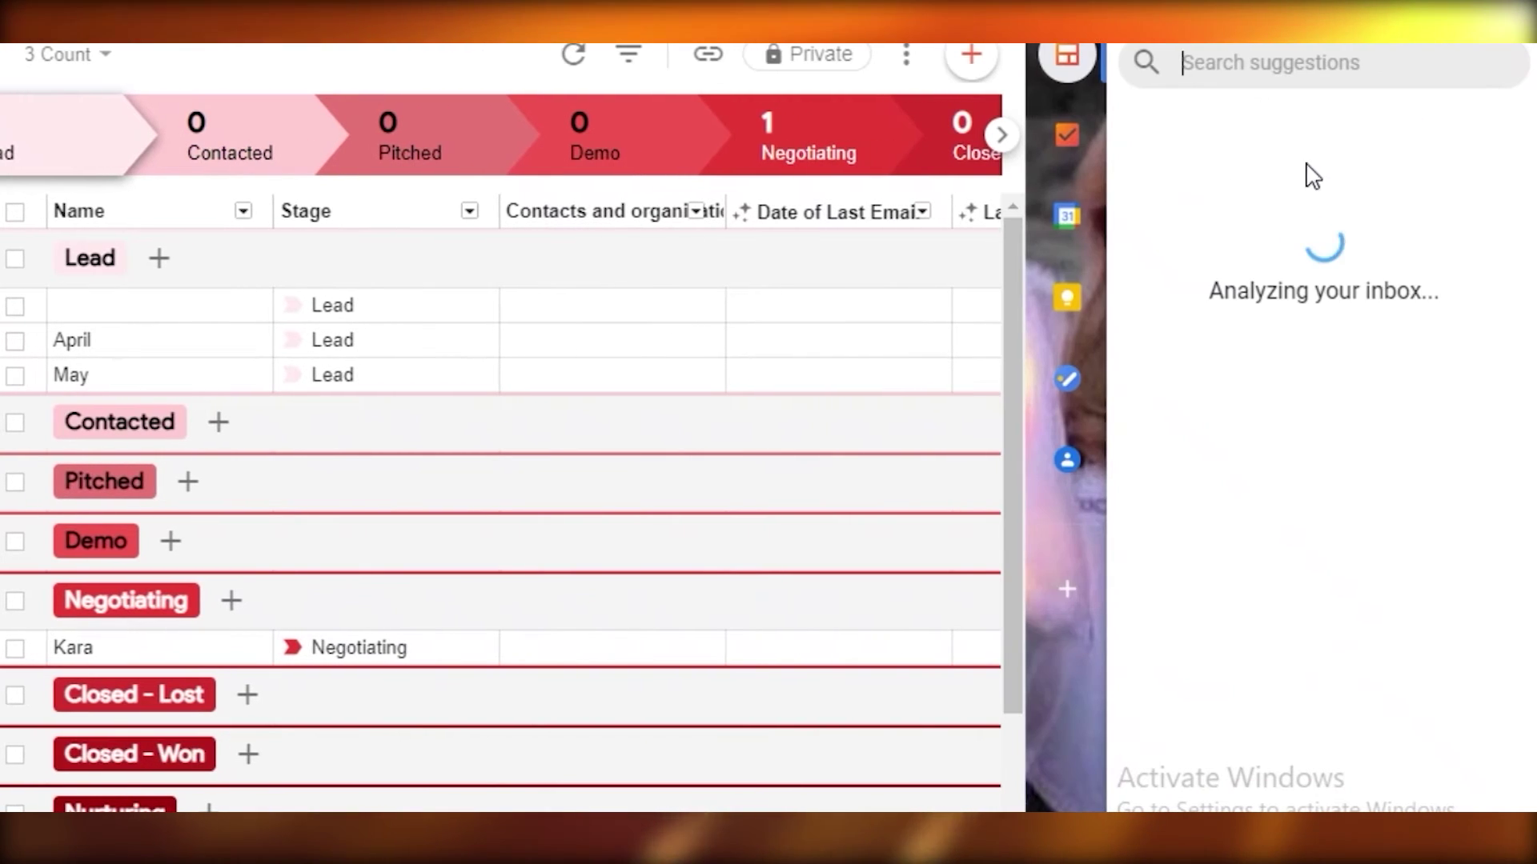
{"action": "type", "text": "ba"}
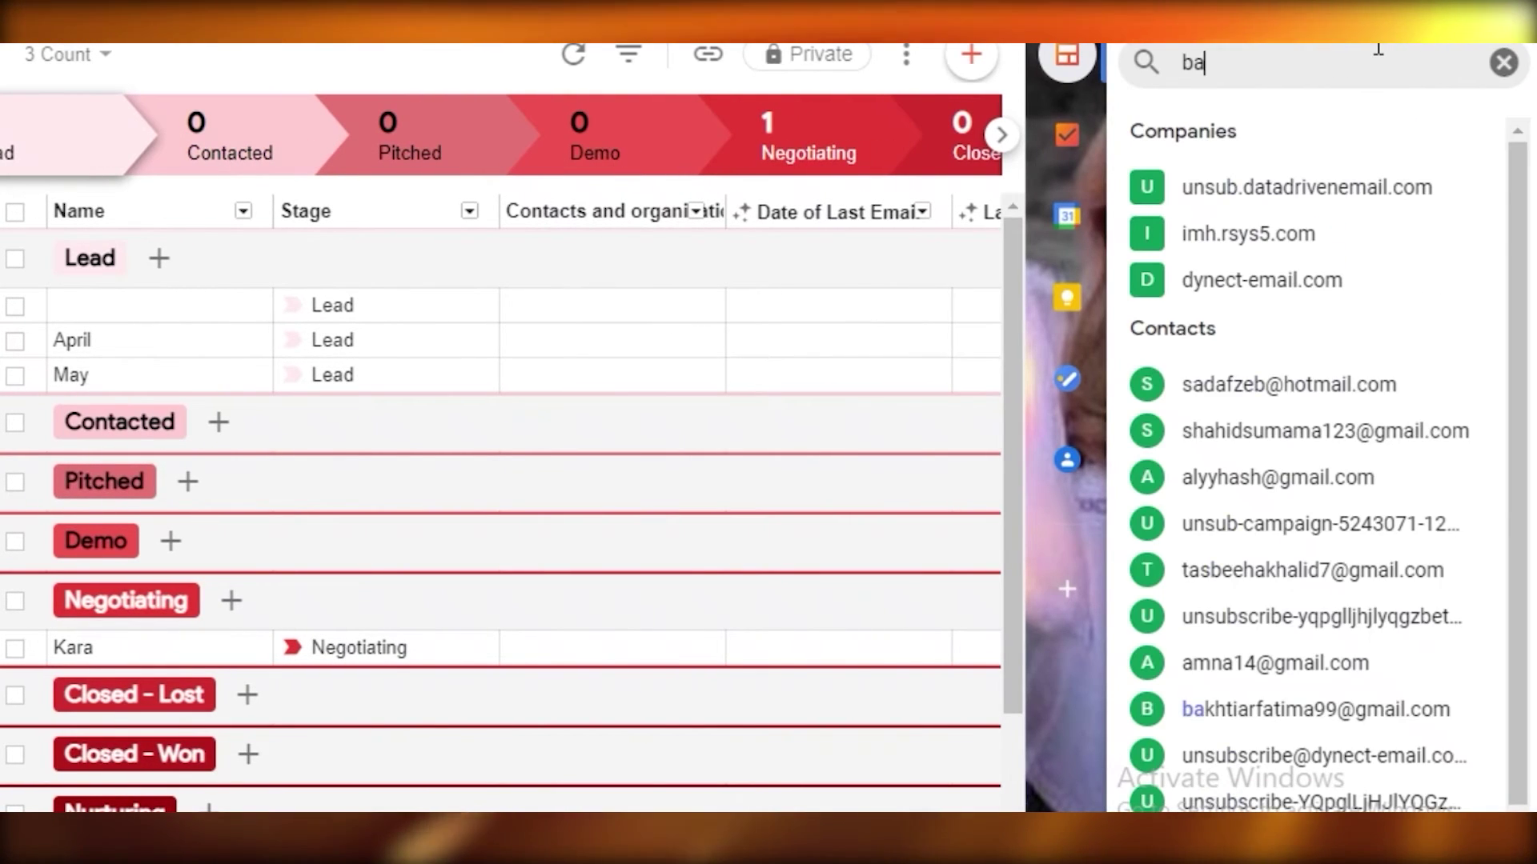
{"action": "left_click", "coordinate": [1208, 246]}
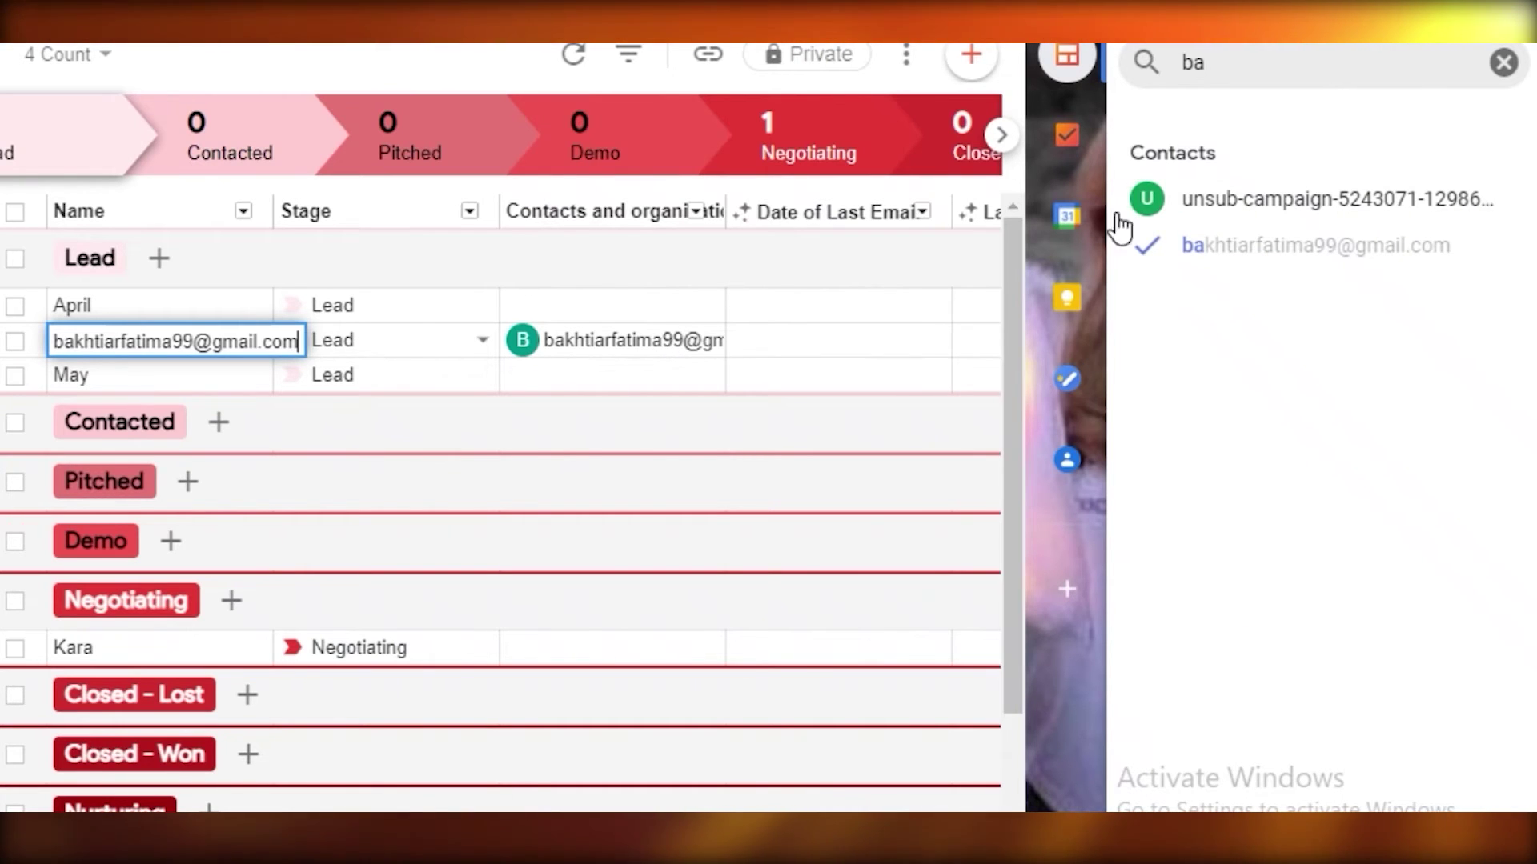
{"action": "left_click", "coordinate": [476, 483]}
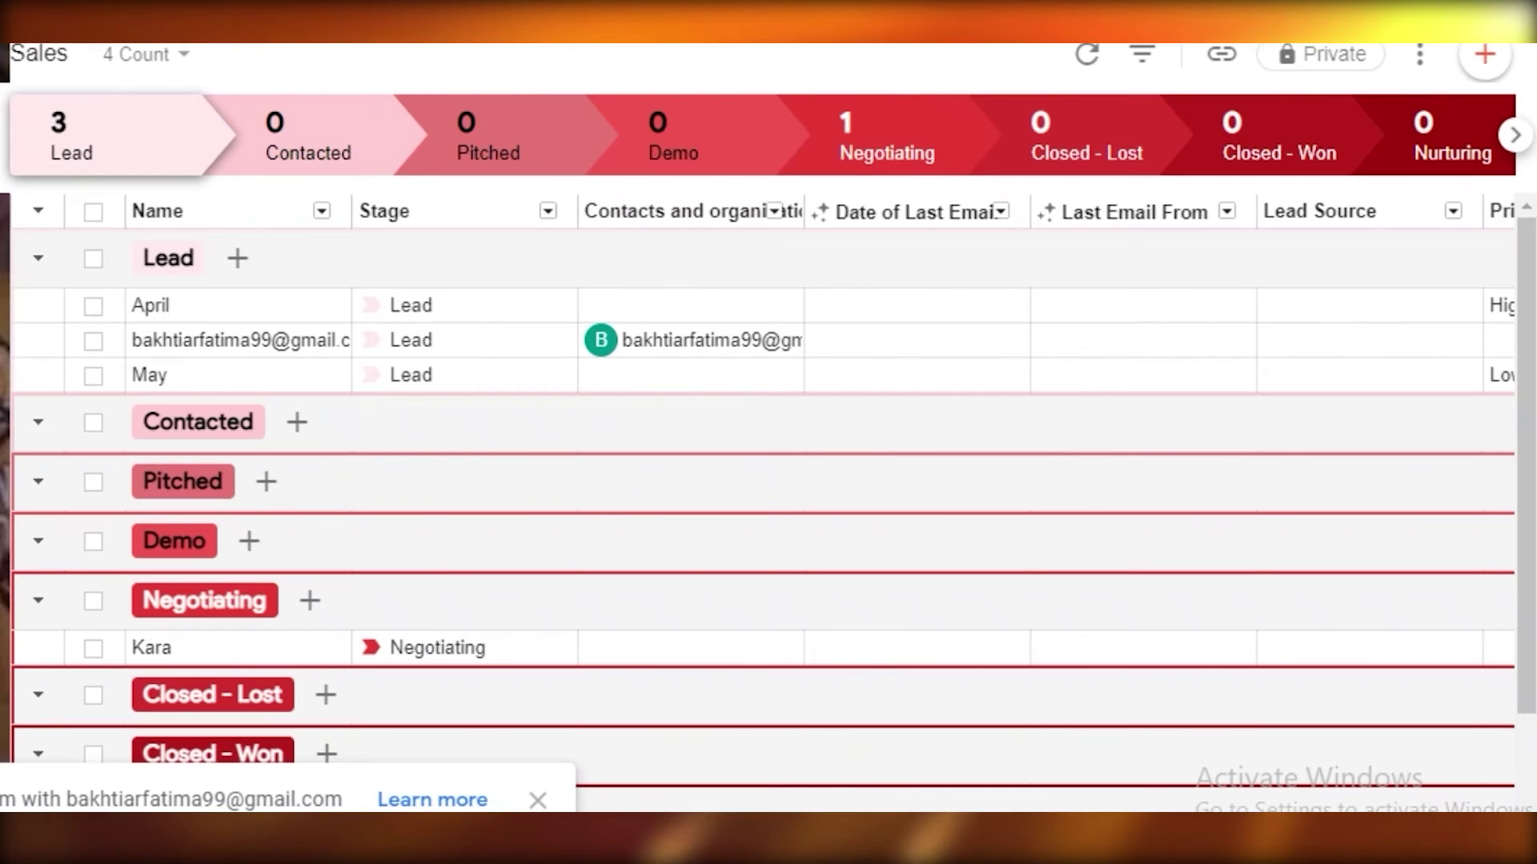
- Review the quick-added lead's columns and open its contact card to examine the contact's fields, boxes and threads
{"action": "scroll", "coordinate": [464, 337], "scroll_direction": "right", "scroll_amount": 5}
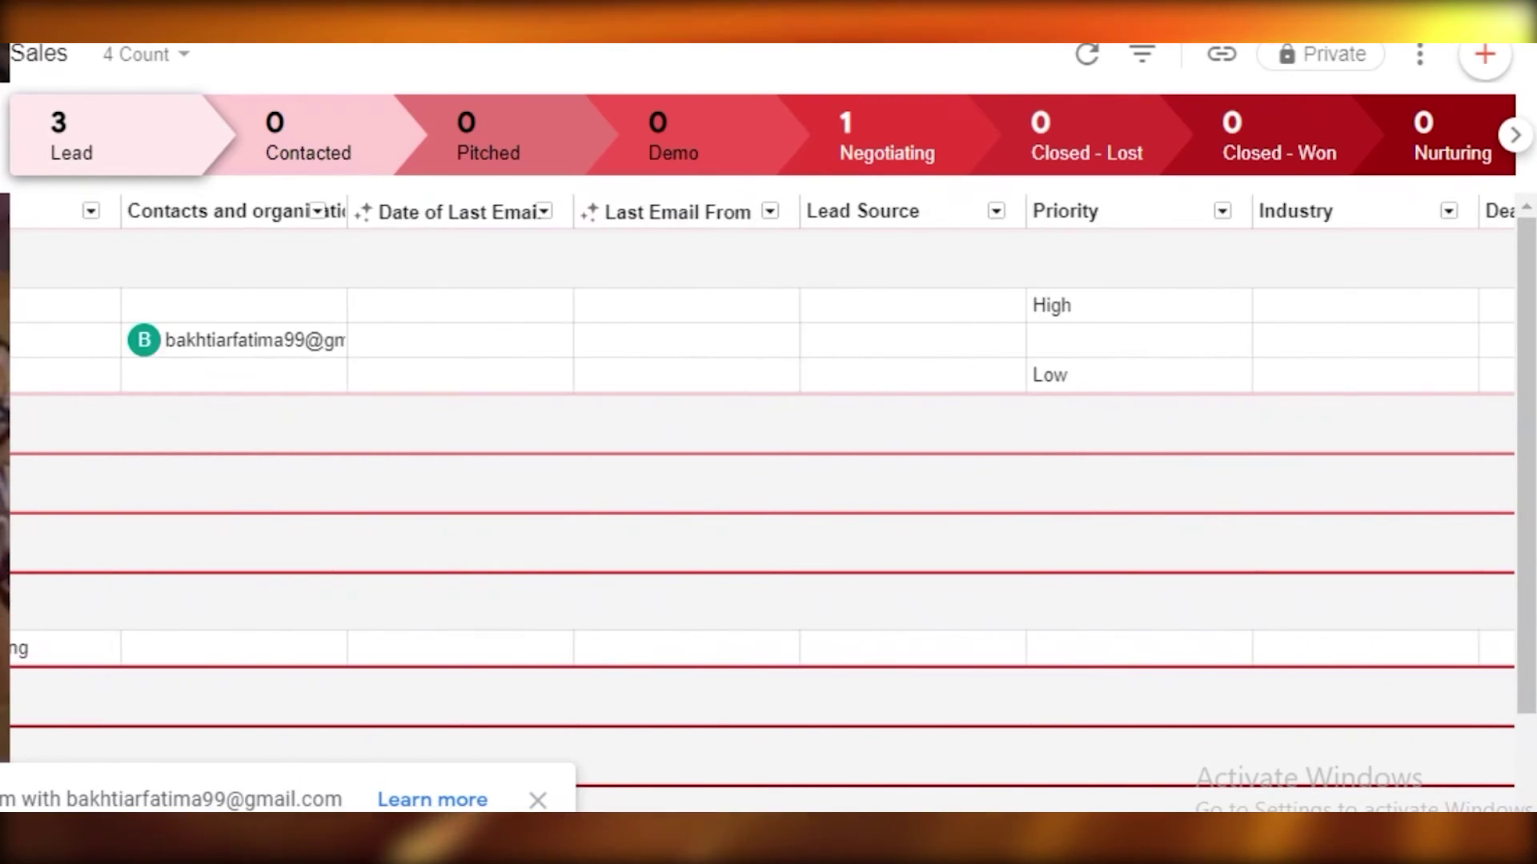
{"action": "scroll", "coordinate": [463, 336], "scroll_direction": "left", "scroll_amount": 2}
{"action": "left_click", "coordinate": [464, 340]}
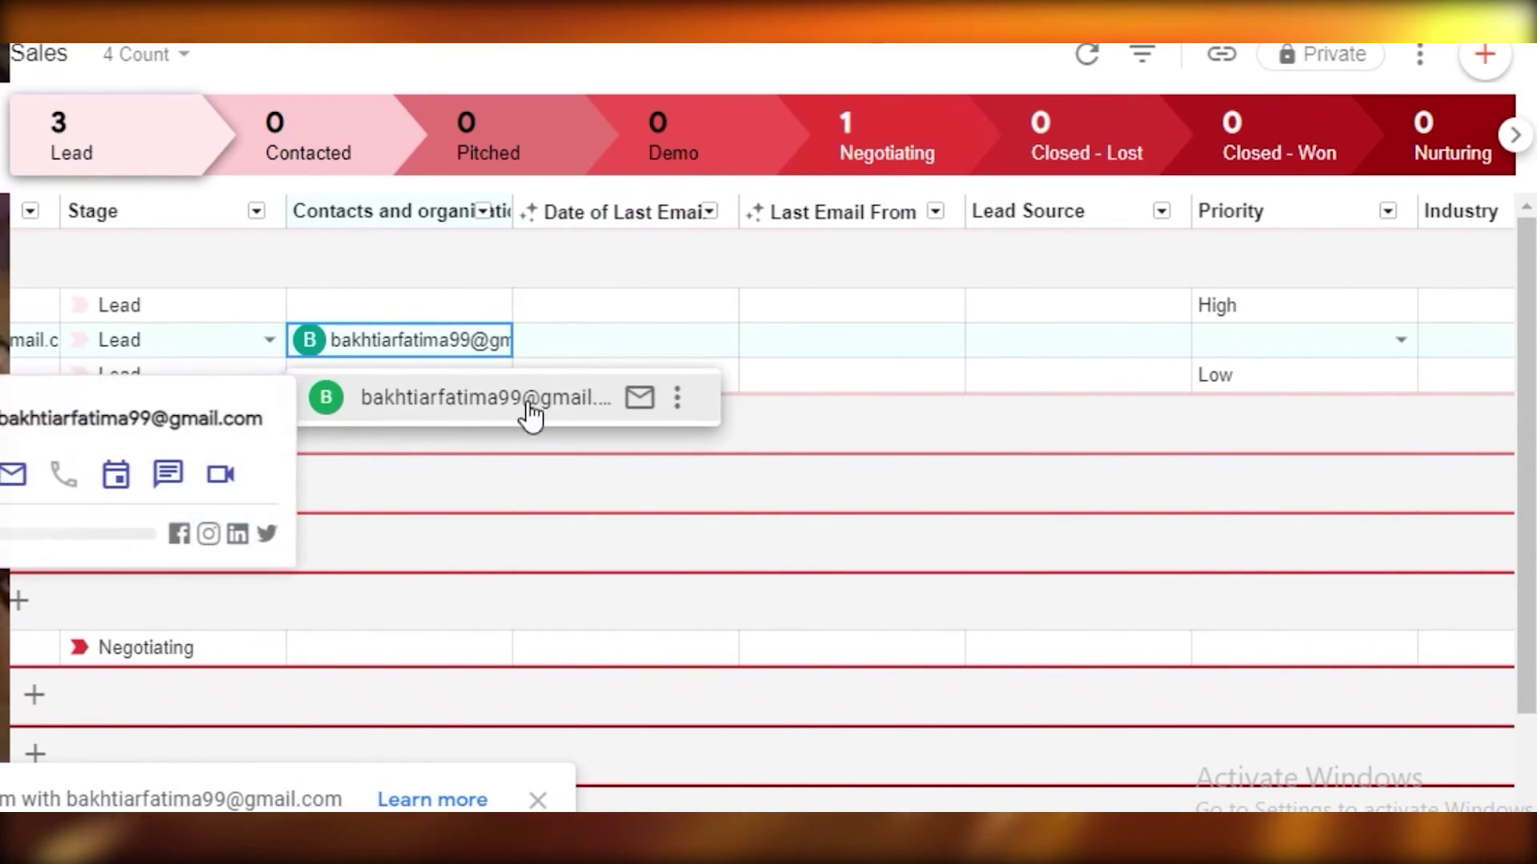
{"action": "left_click", "coordinate": [532, 413]}
{"action": "scroll", "coordinate": [1348, 226], "scroll_direction": "down", "scroll_amount": 2}
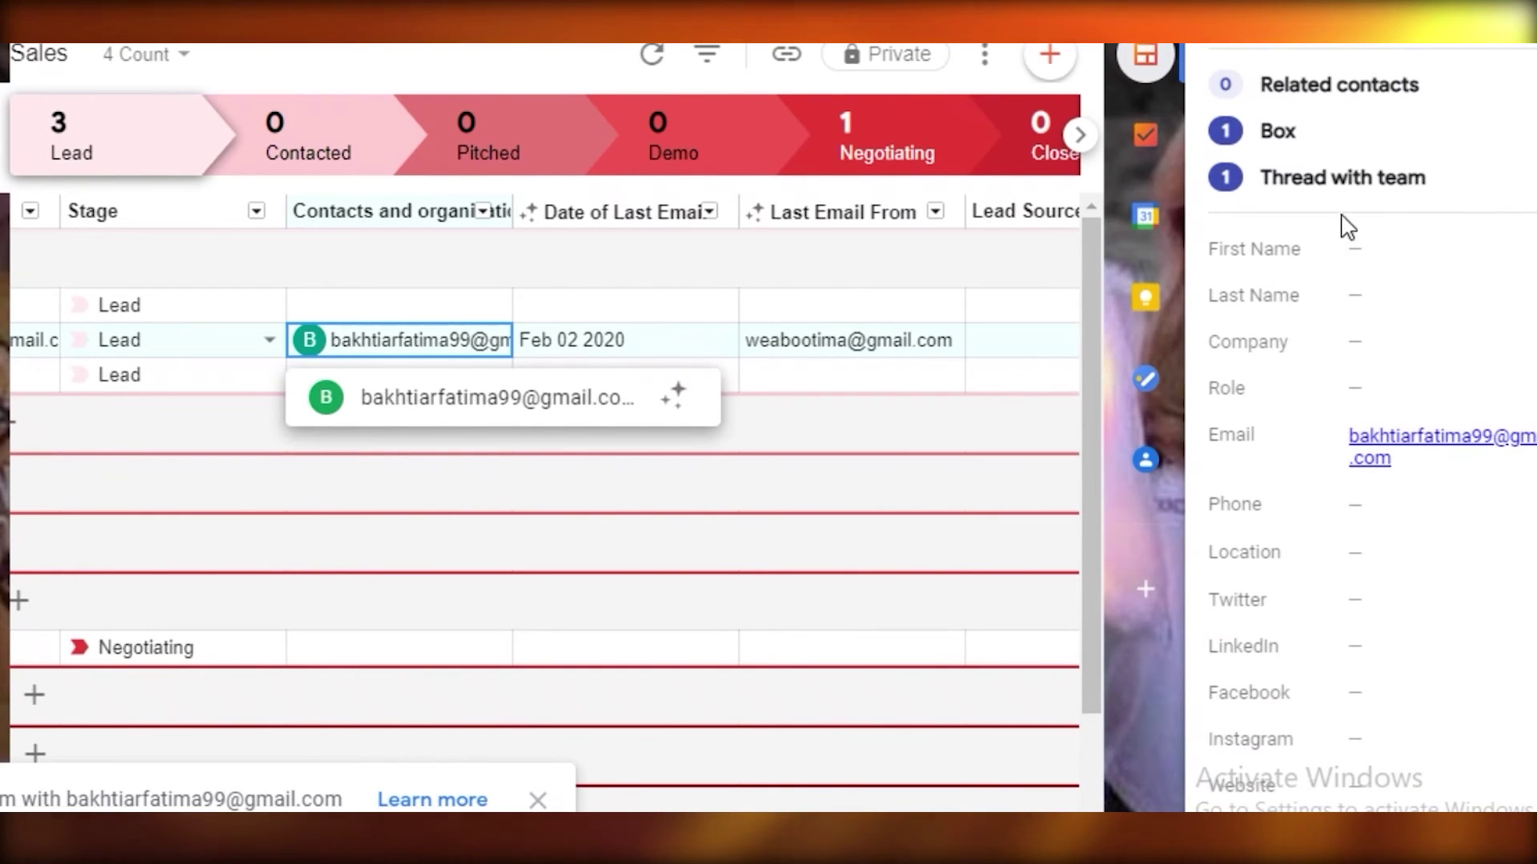
{"action": "scroll", "coordinate": [1372, 429], "scroll_direction": "up", "scroll_amount": 2}
{"action": "scroll", "coordinate": [1344, 532], "scroll_direction": "down", "scroll_amount": 2}
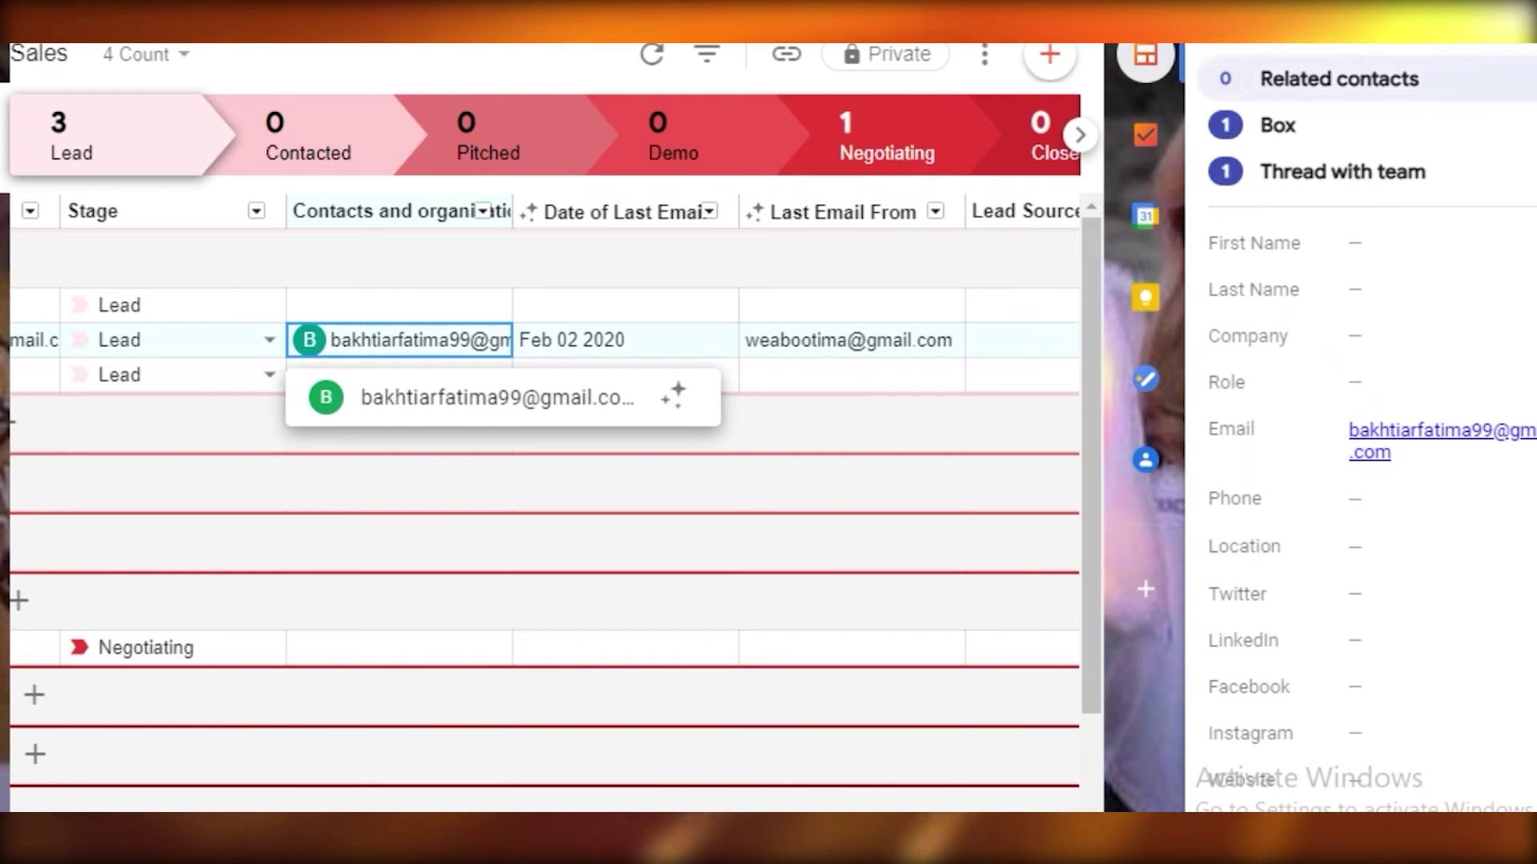
{"action": "scroll", "coordinate": [1440, 230], "scroll_direction": "up", "scroll_amount": 2}
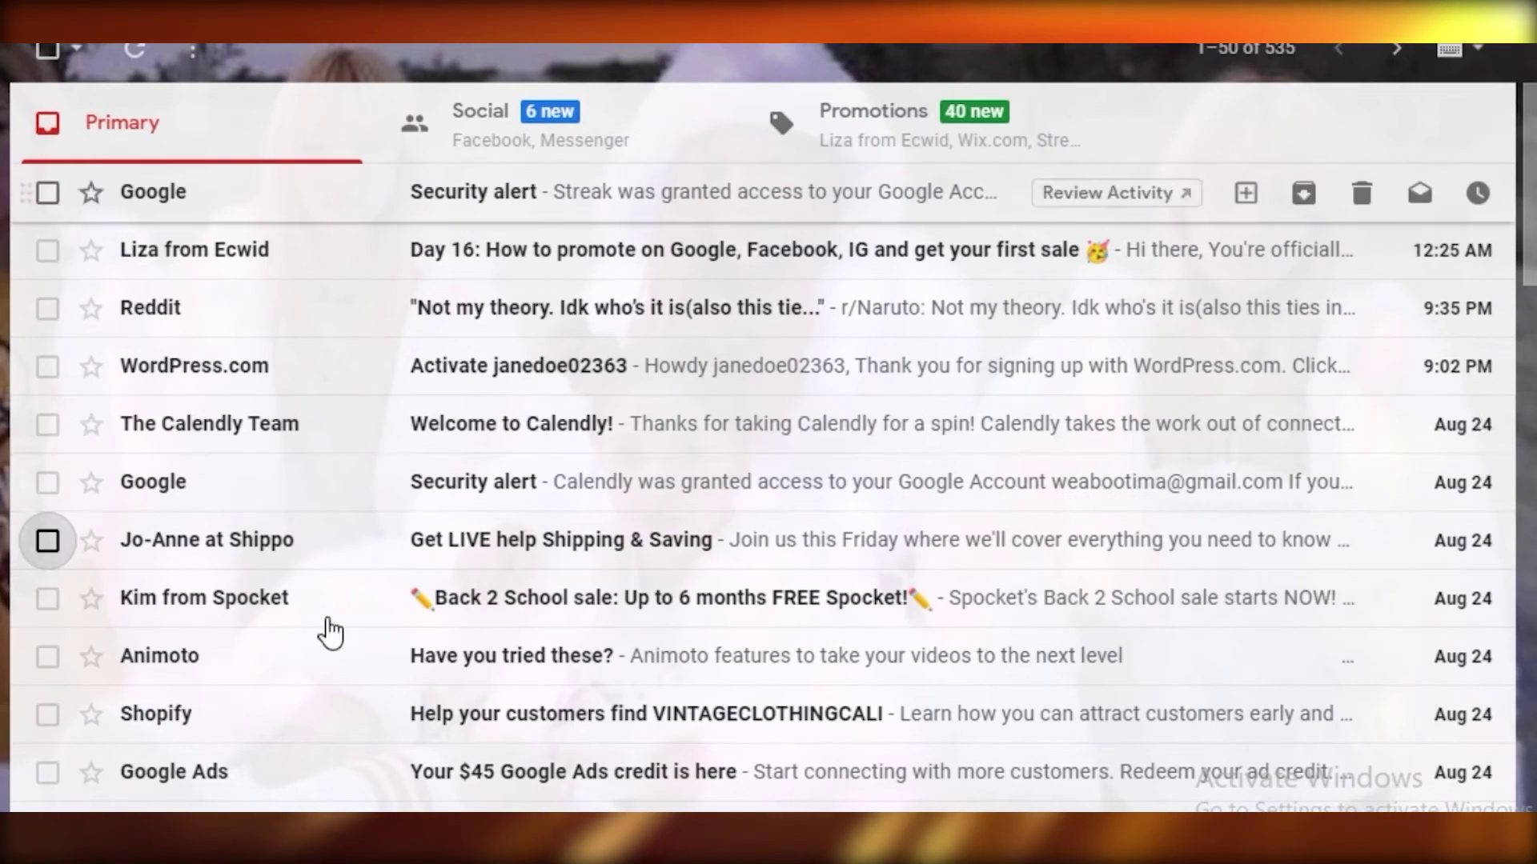
- From the inbox, create a Sales box for all emails with the sender of "Get LIVE help Shipping & Saving" and check its stage options
{"action": "scroll", "coordinate": [223, 576], "scroll_direction": "down", "scroll_amount": 2}
{"action": "scroll", "coordinate": [83, 633], "scroll_direction": "up", "scroll_amount": 2}
{"action": "scroll", "coordinate": [44, 620], "scroll_direction": "down", "scroll_amount": 2}
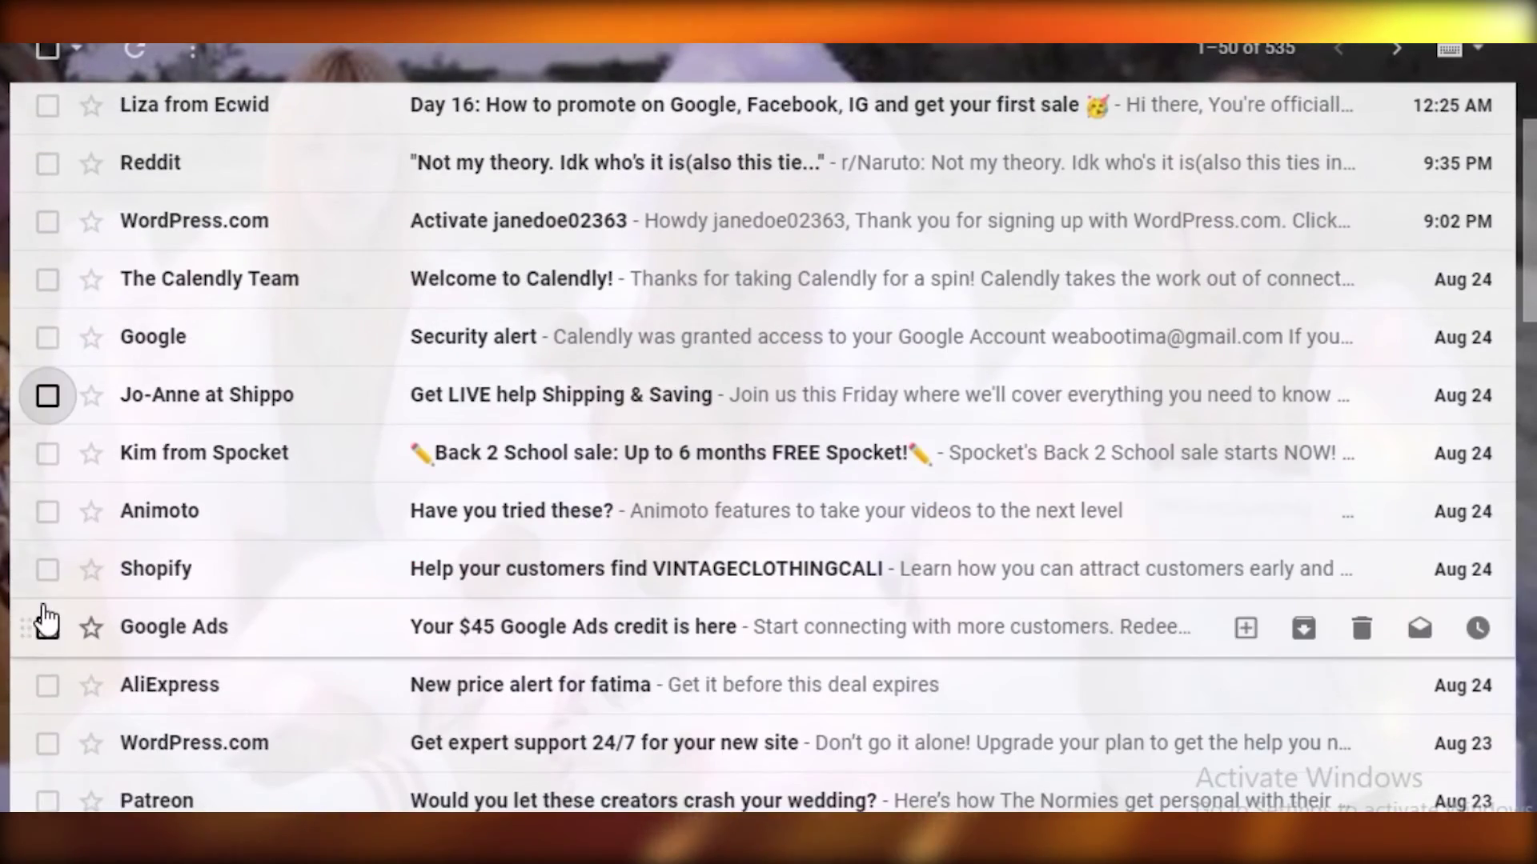
{"action": "scroll", "coordinate": [32, 560], "scroll_direction": "up", "scroll_amount": 1}
{"action": "scroll", "coordinate": [275, 651], "scroll_direction": "up", "scroll_amount": 1}
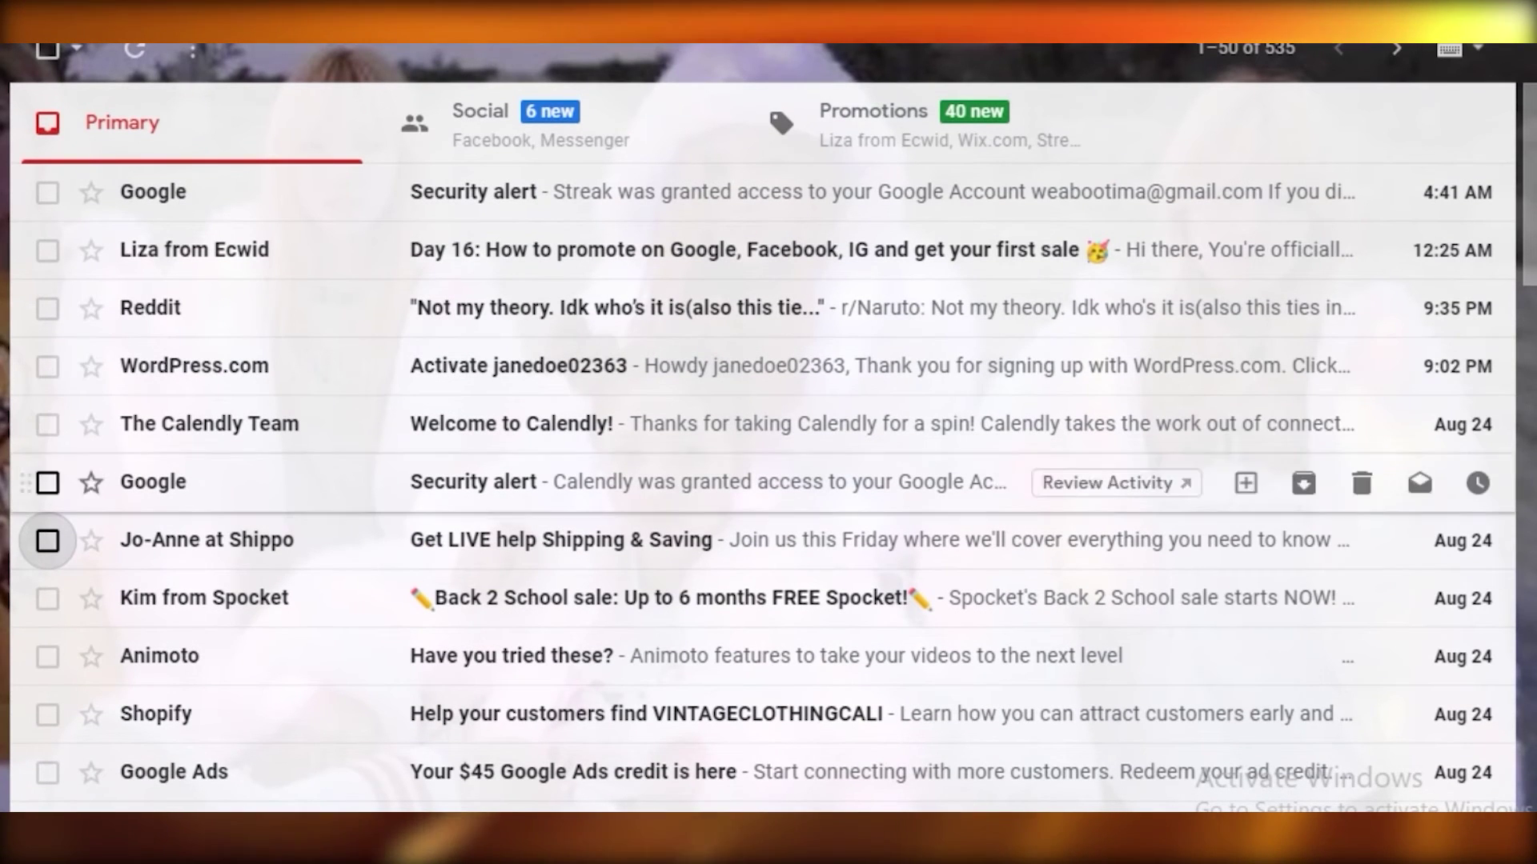
{"action": "left_click", "coordinate": [48, 542]}
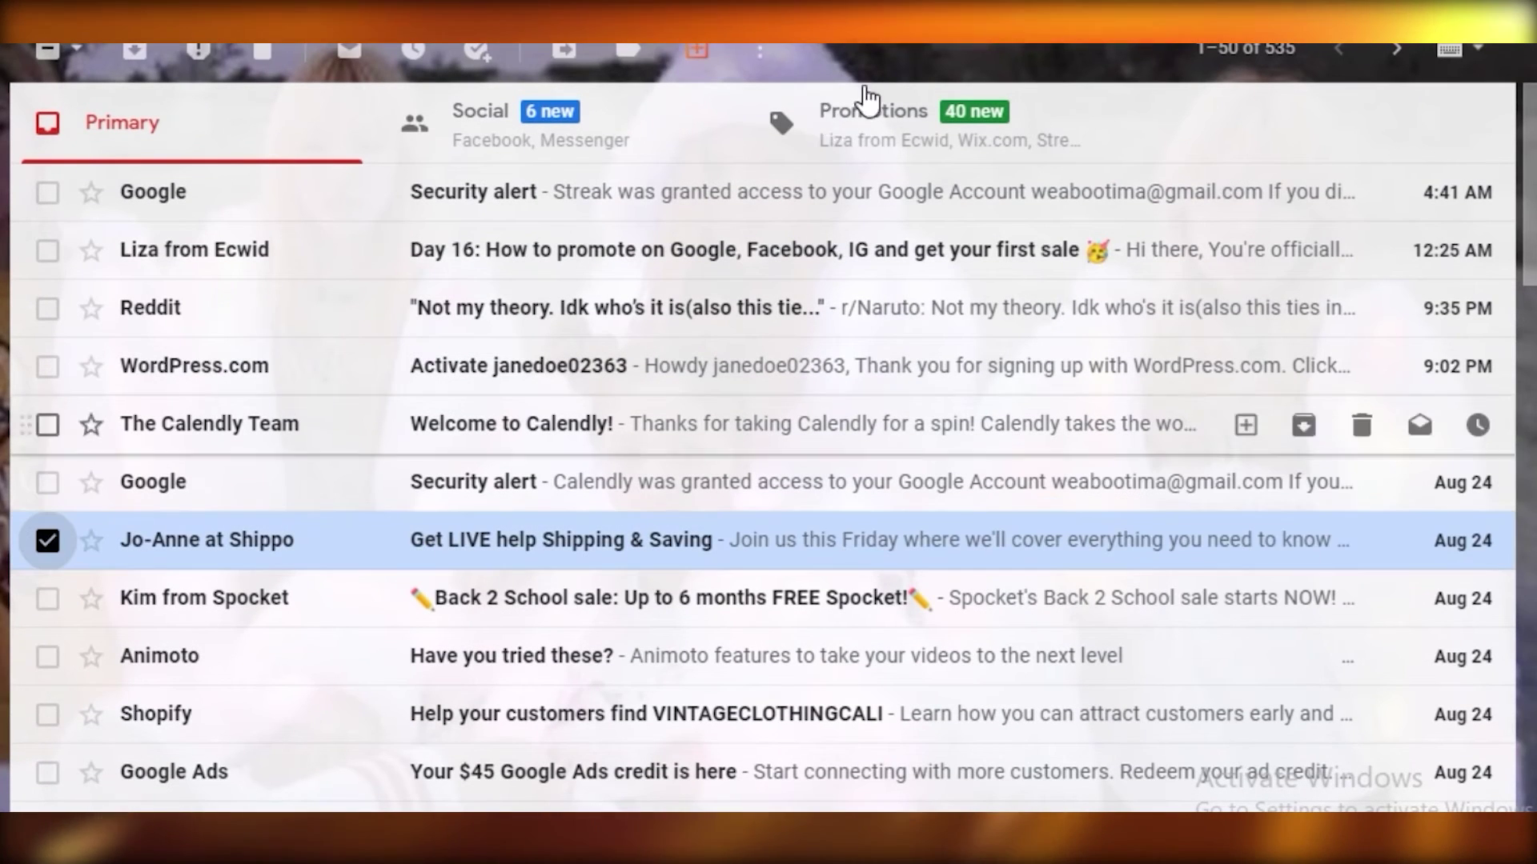
{"action": "left_click", "coordinate": [701, 61]}
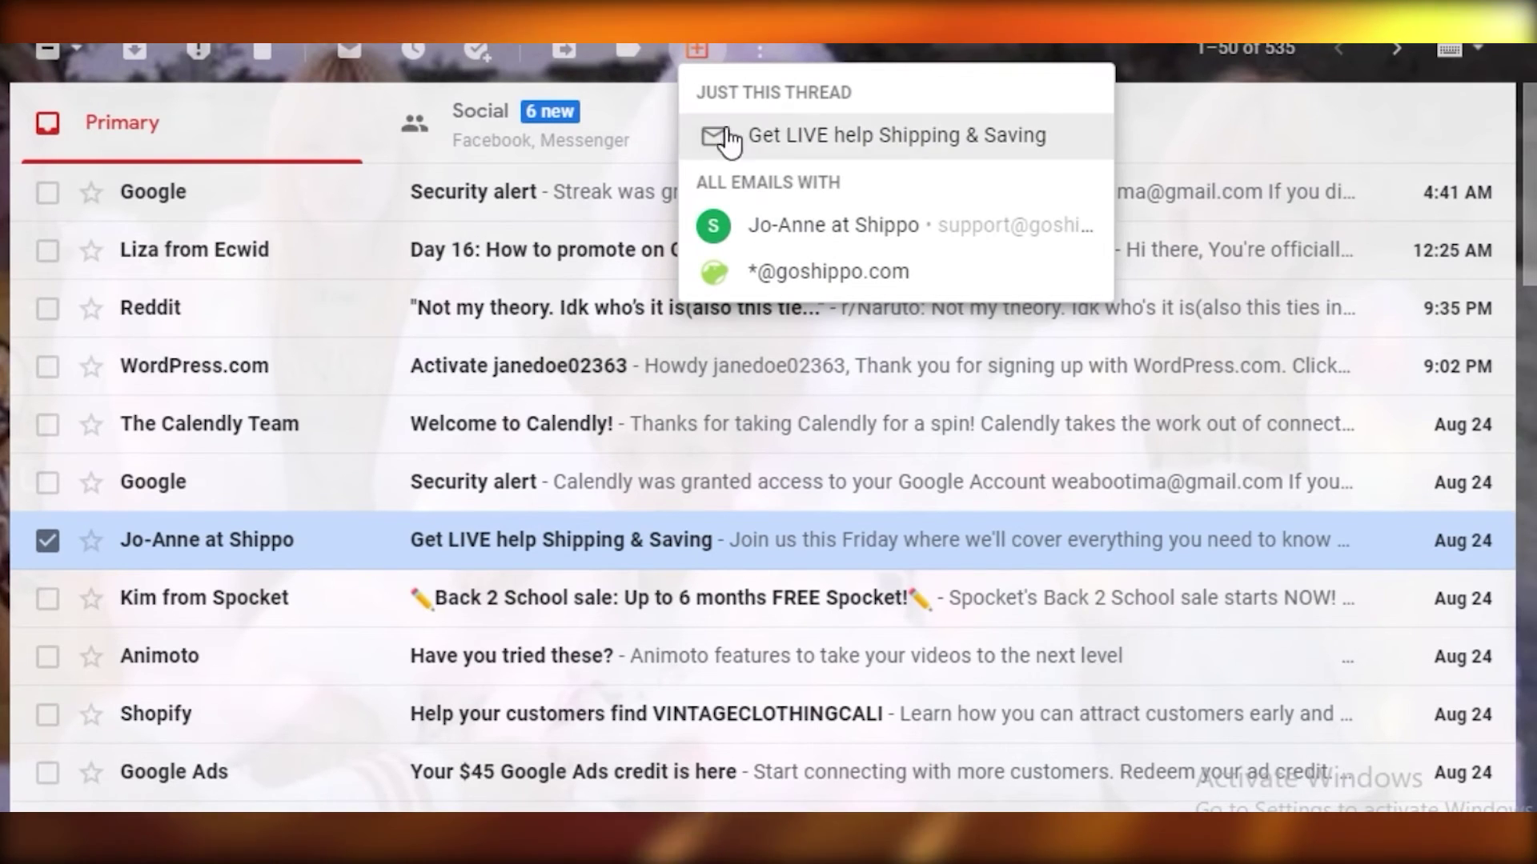
{"action": "left_click", "coordinate": [748, 230]}
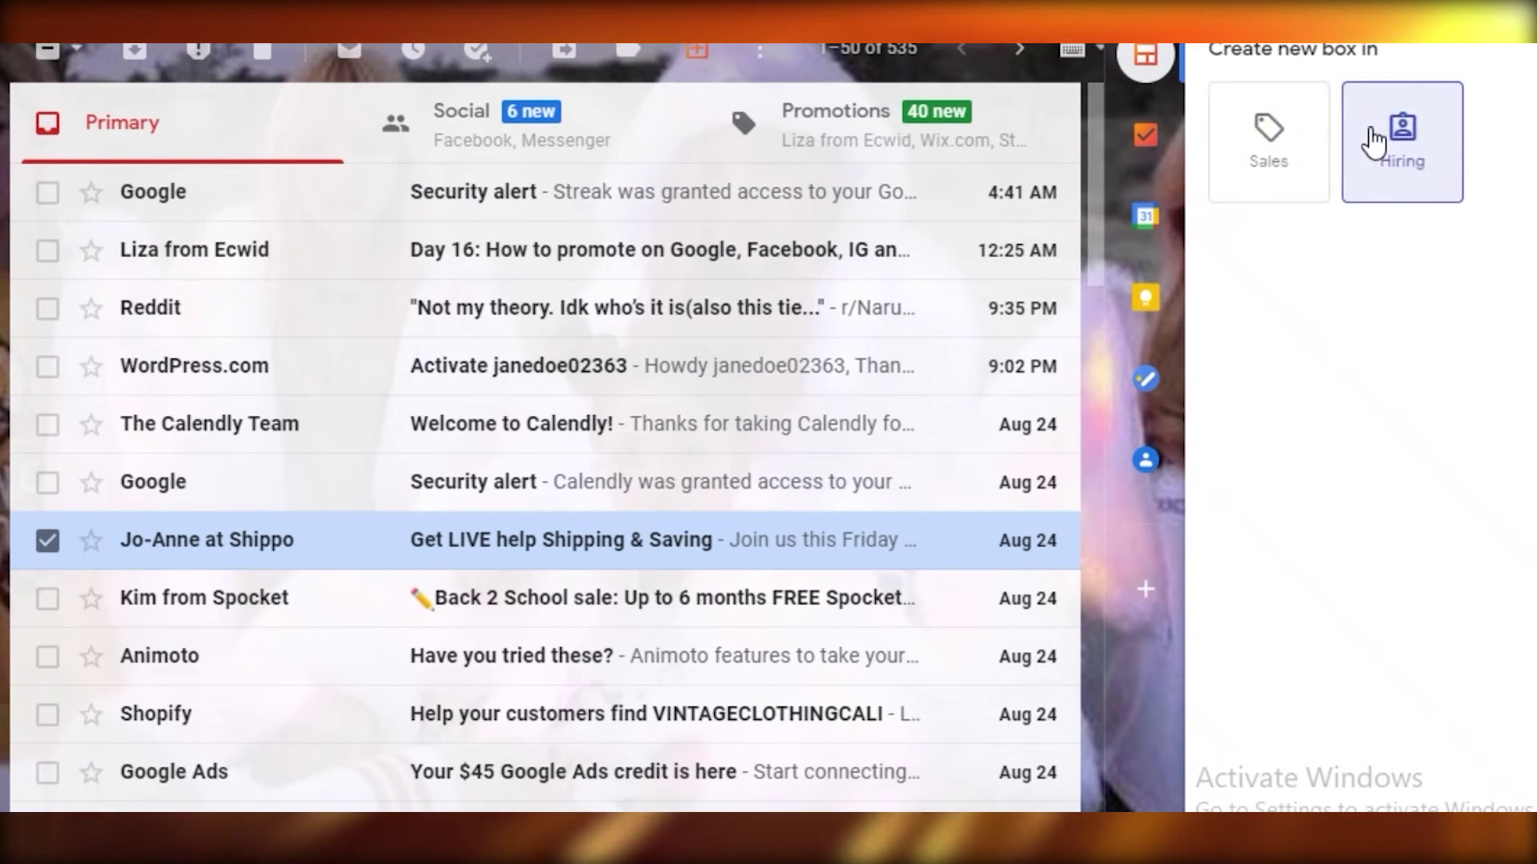
{"action": "left_click", "coordinate": [1278, 158]}
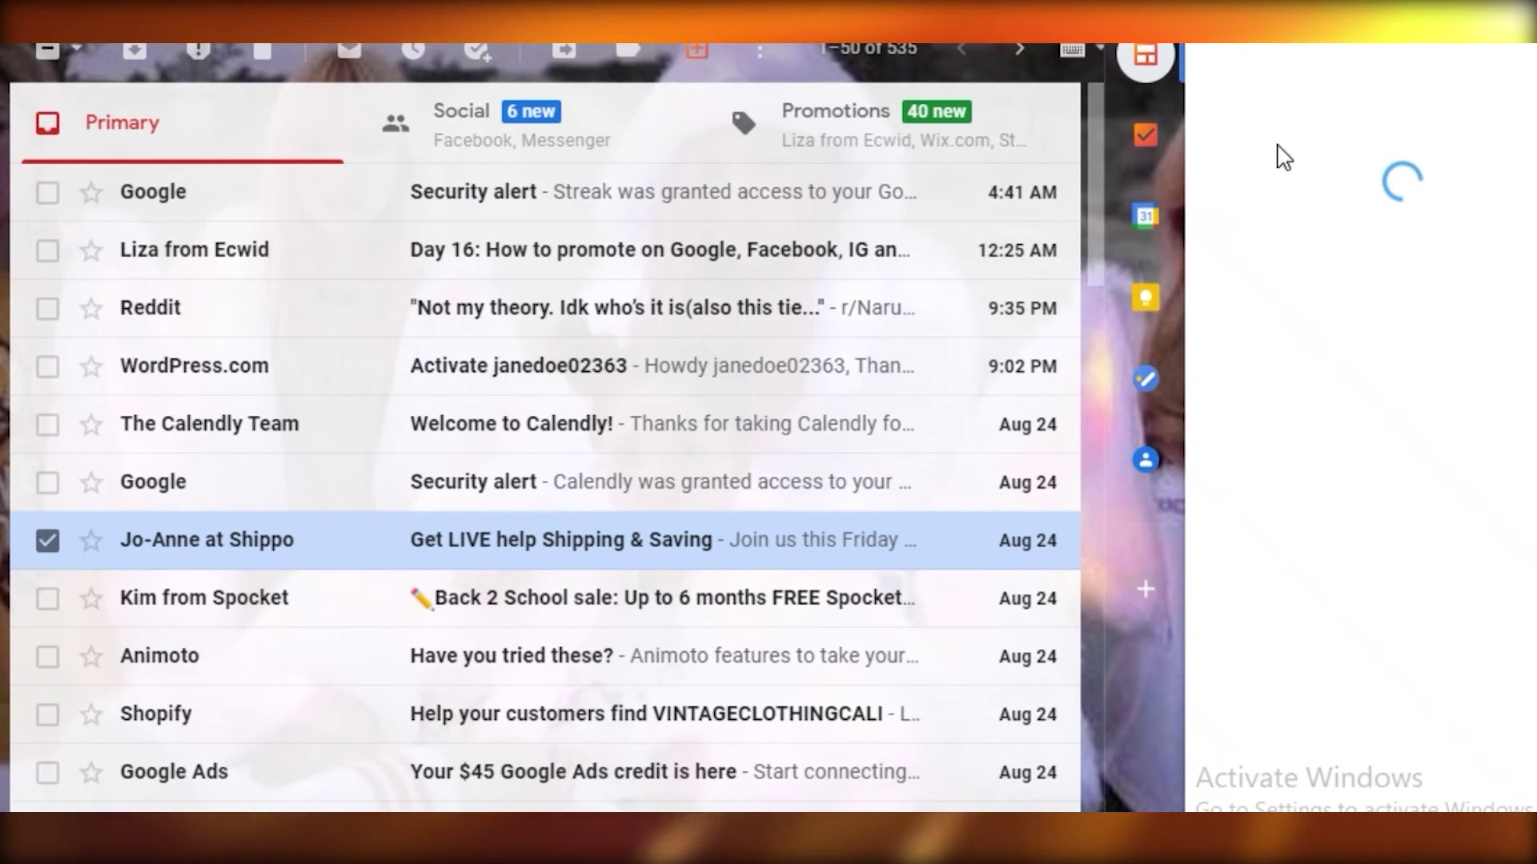
{"action": "left_click", "coordinate": [1409, 157]}
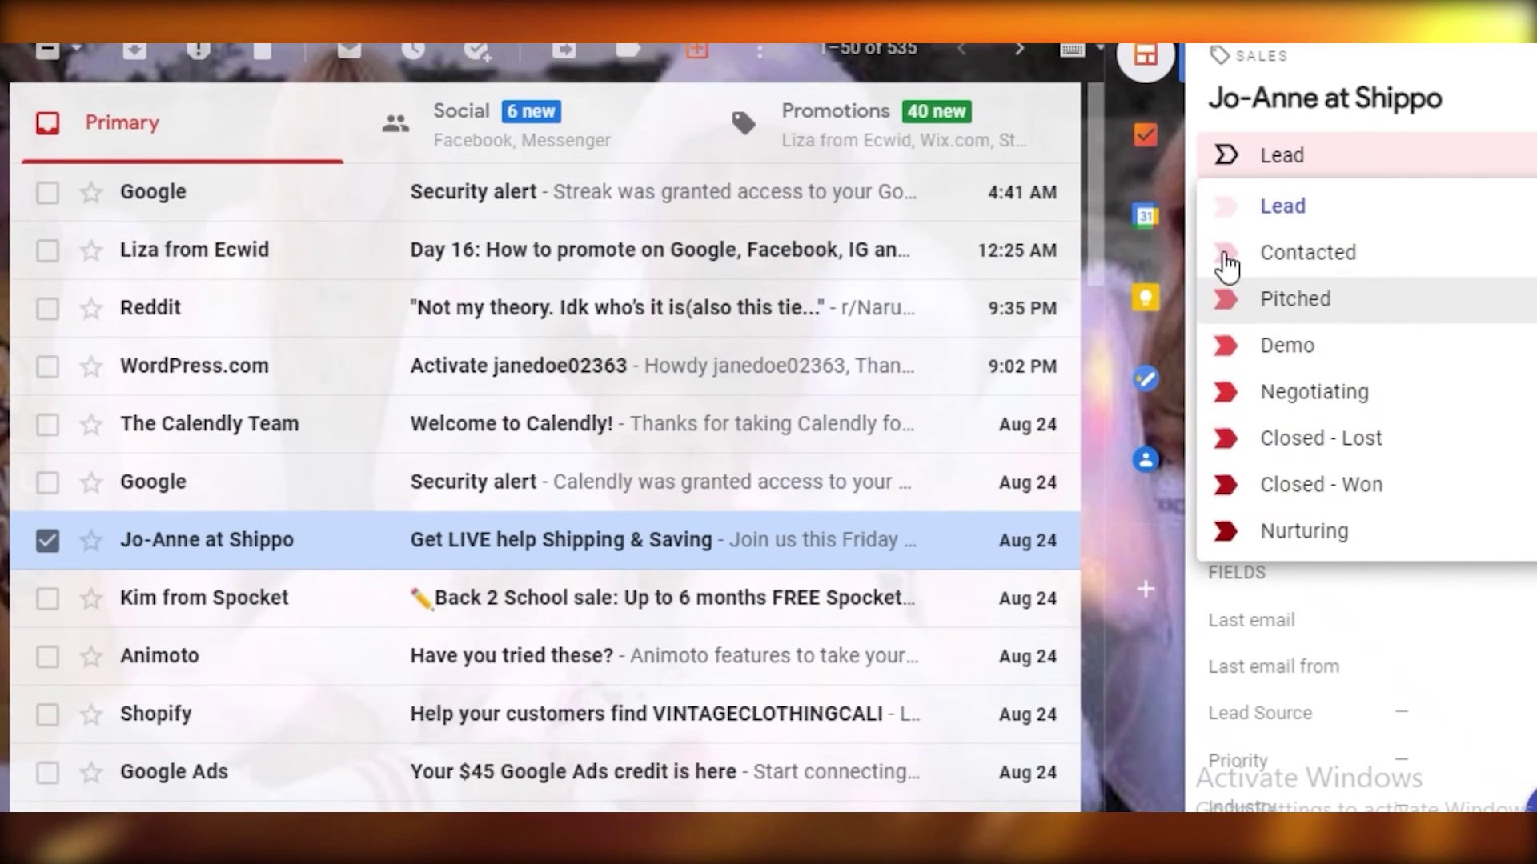
{"action": "left_click", "coordinate": [1303, 166]}
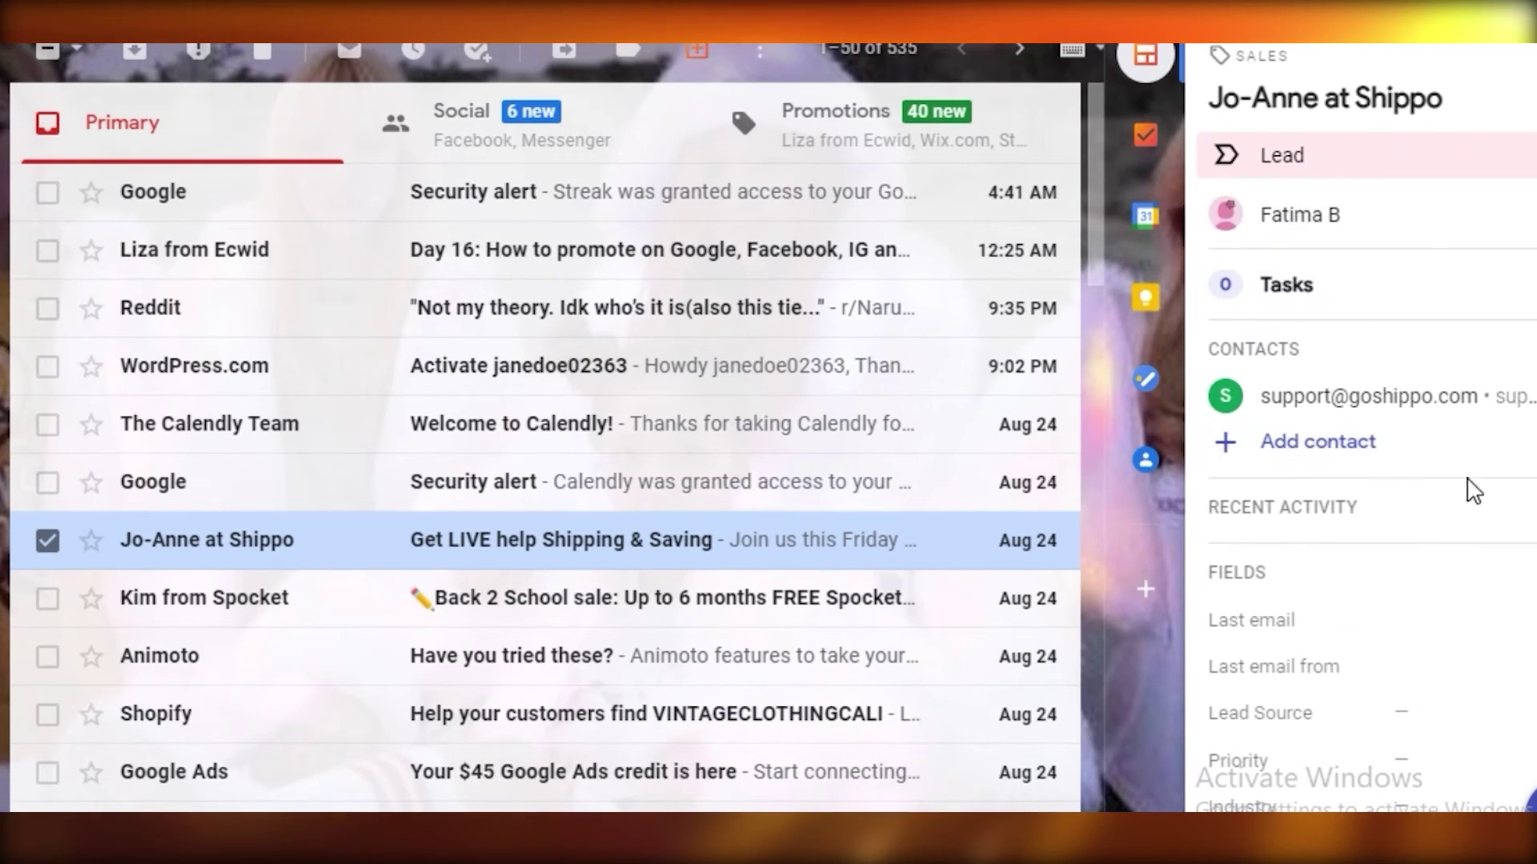
- Examine the new Shippo box's assignee, contacts, fields and addable item types, and close its details
{"action": "left_click", "coordinate": [1437, 214]}
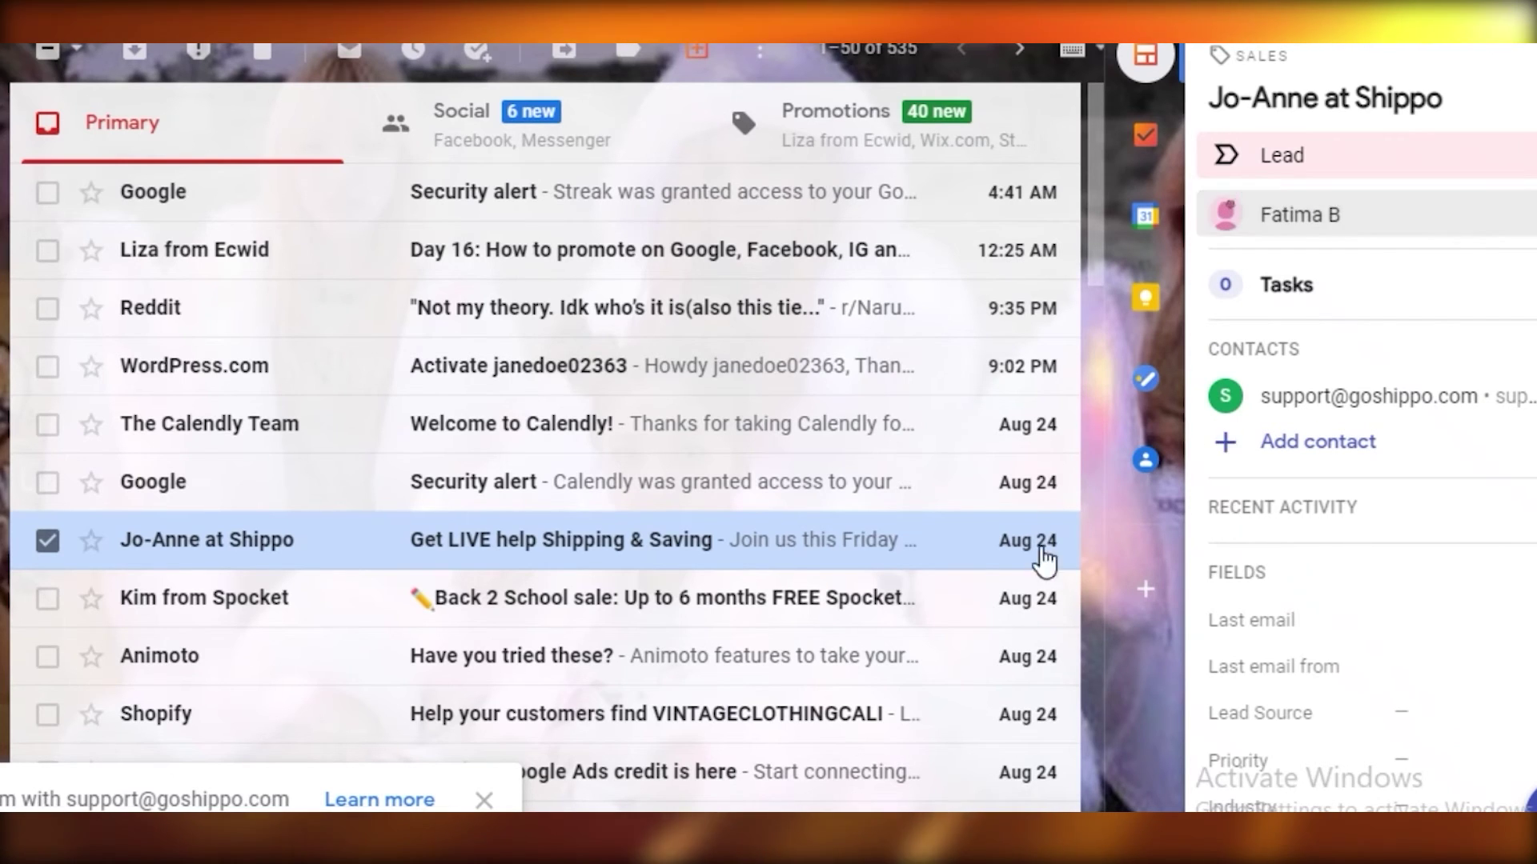
{"action": "scroll", "coordinate": [1451, 285], "scroll_direction": "down", "scroll_amount": 5}
{"action": "scroll", "coordinate": [1235, 488], "scroll_direction": "down", "scroll_amount": 5}
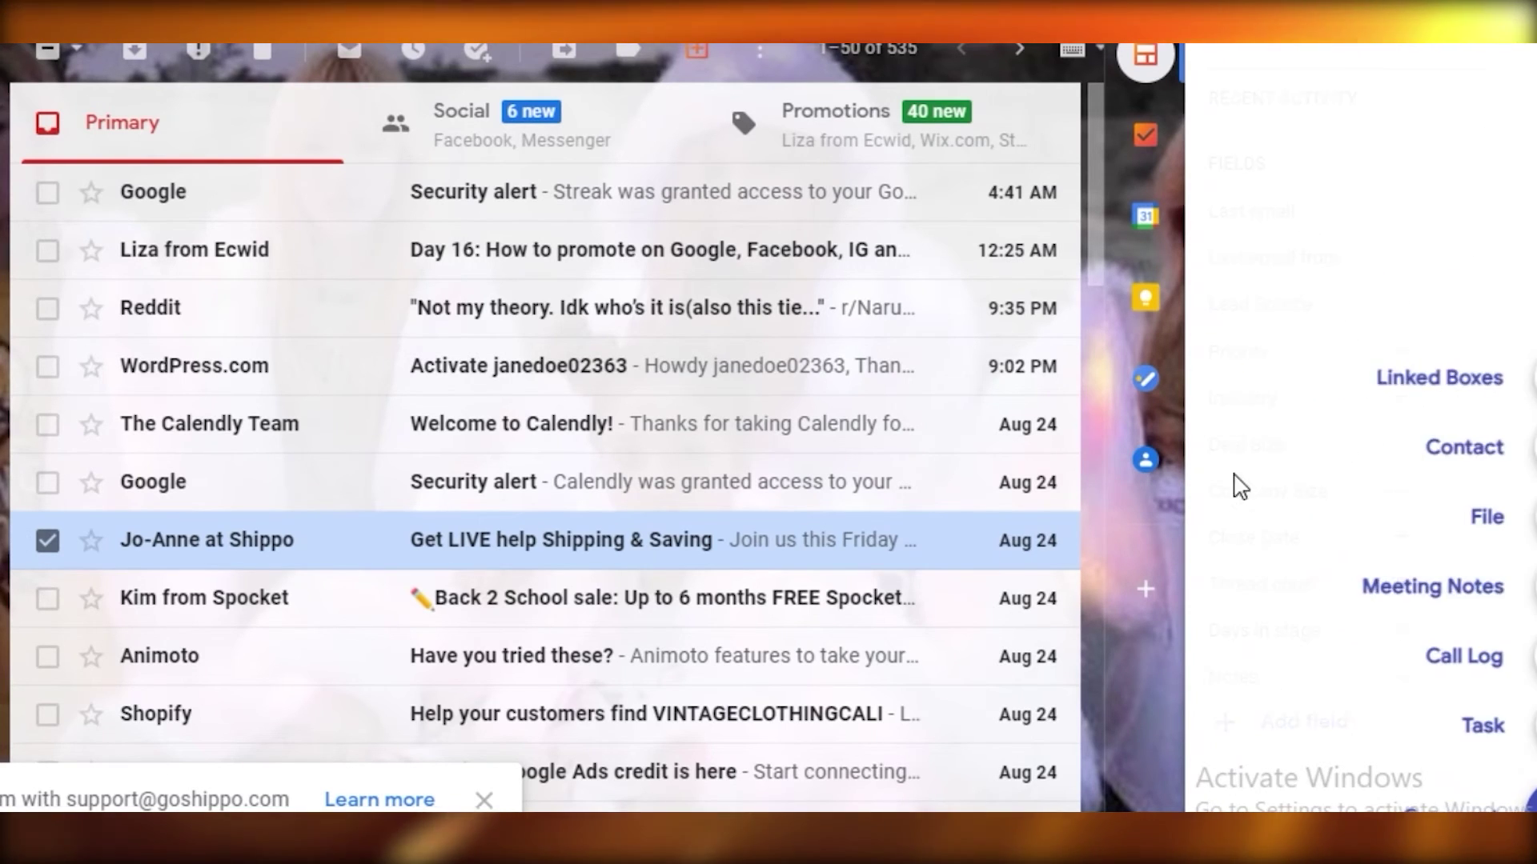
{"action": "scroll", "coordinate": [1297, 320], "scroll_direction": "up", "scroll_amount": 5}
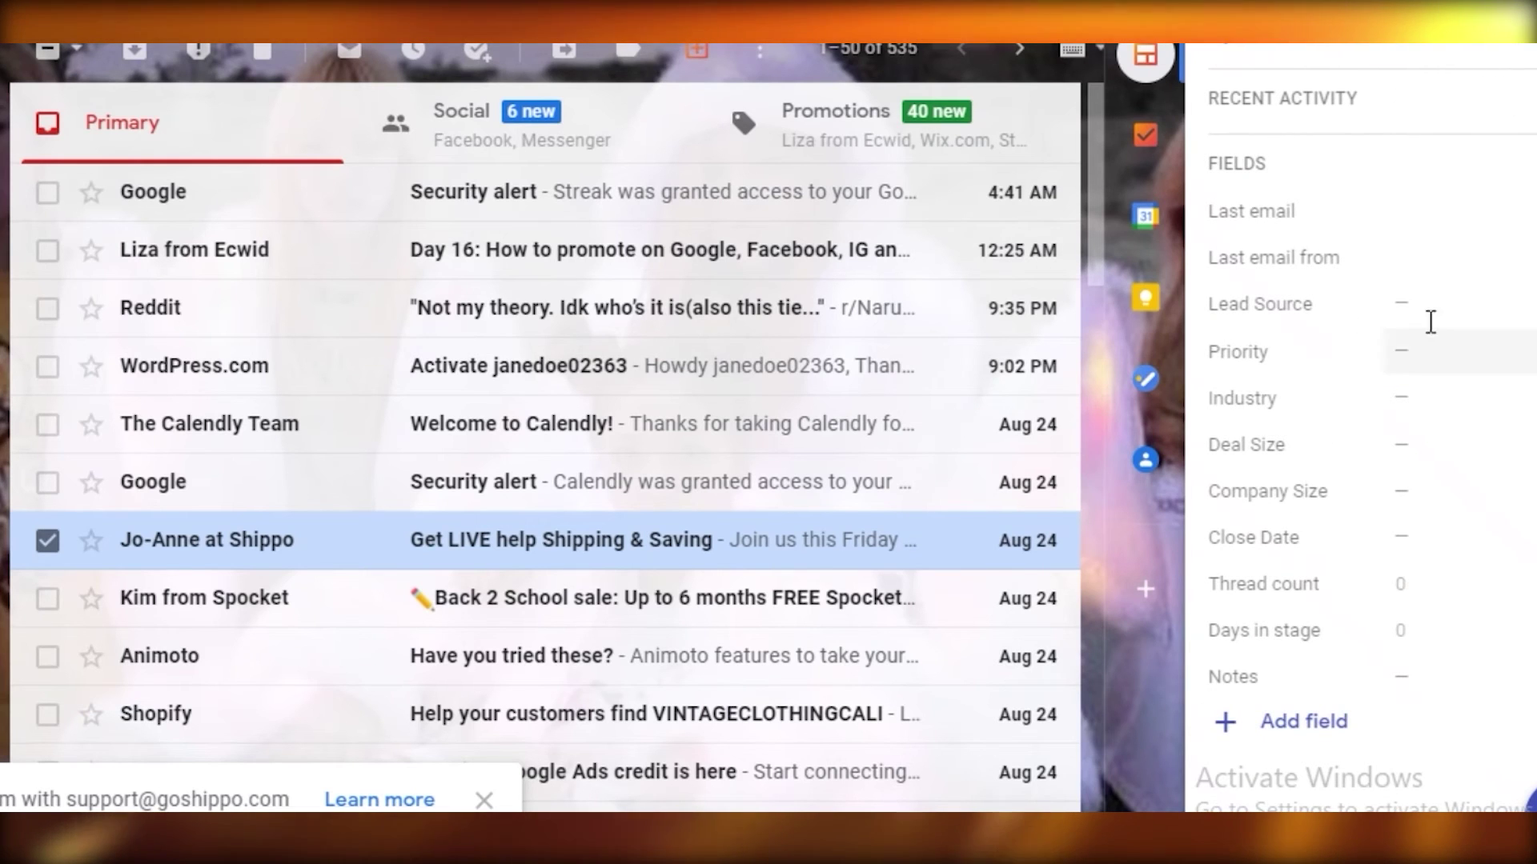
{"action": "scroll", "coordinate": [1365, 336], "scroll_direction": "down", "scroll_amount": 5}
{"action": "scroll", "coordinate": [1360, 400], "scroll_direction": "up", "scroll_amount": 10}
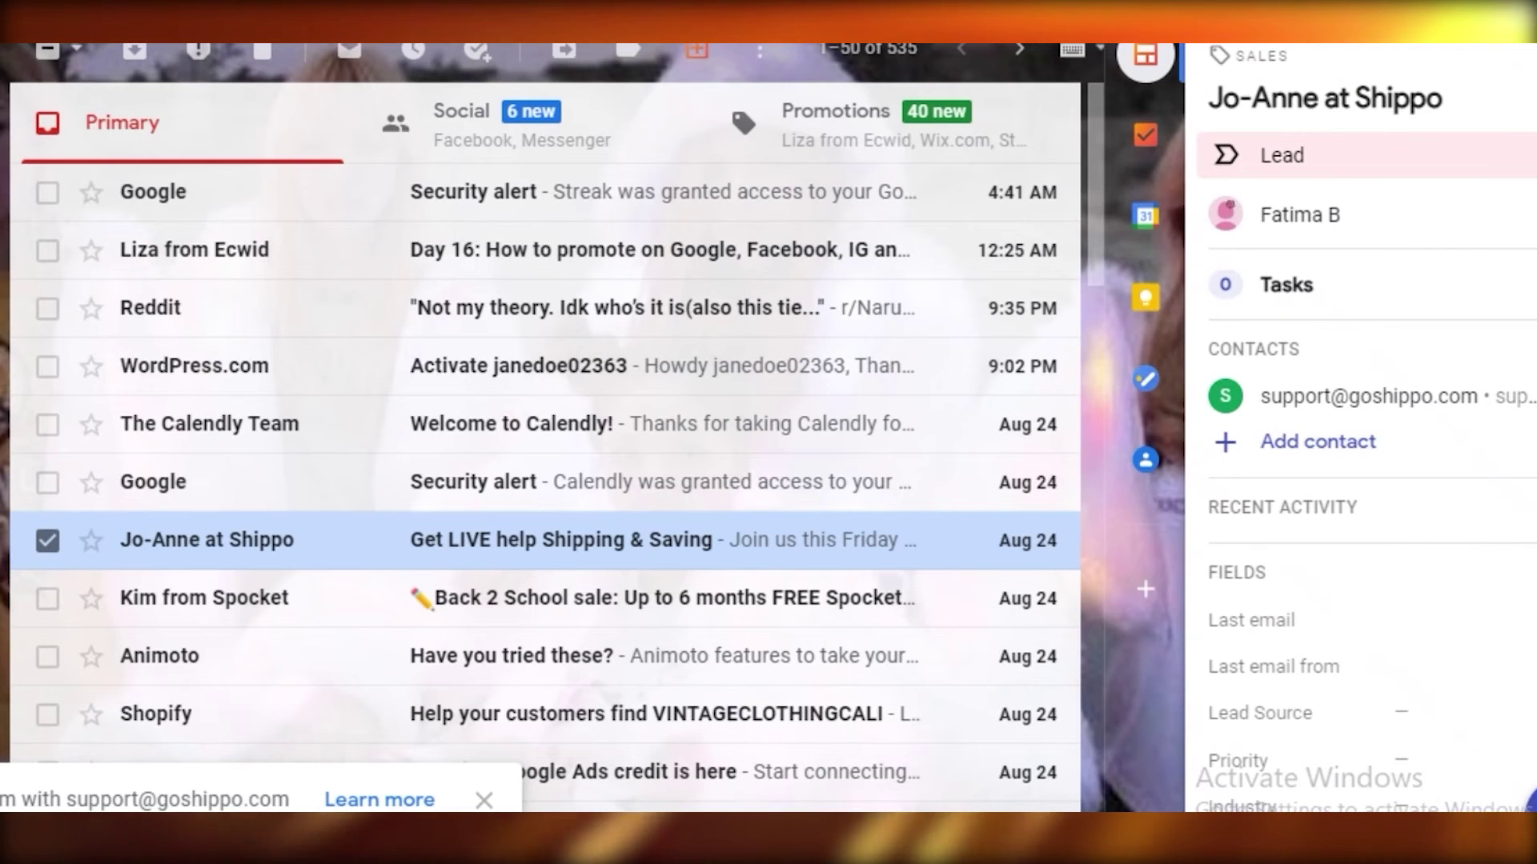
{"action": "left_click", "coordinate": [1145, 56]}
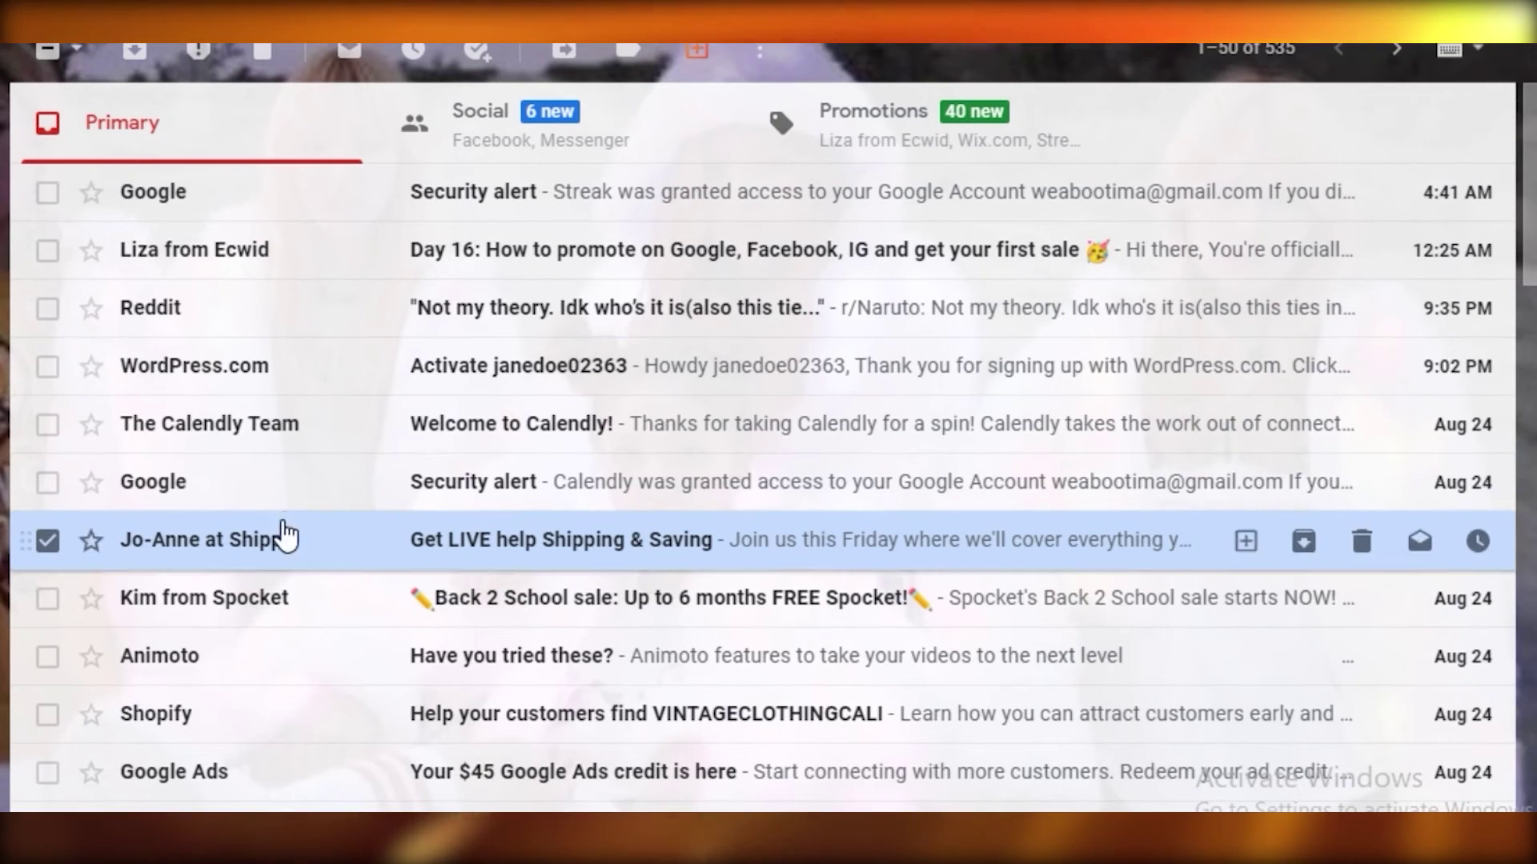
- Return to the Sales pipeline and inspect the row of the newly added Shippo lead
{"action": "scroll", "coordinate": [13, 521], "scroll_direction": "down", "scroll_amount": 5}
{"action": "scroll", "coordinate": [240, 542], "scroll_direction": "up", "scroll_amount": 5}
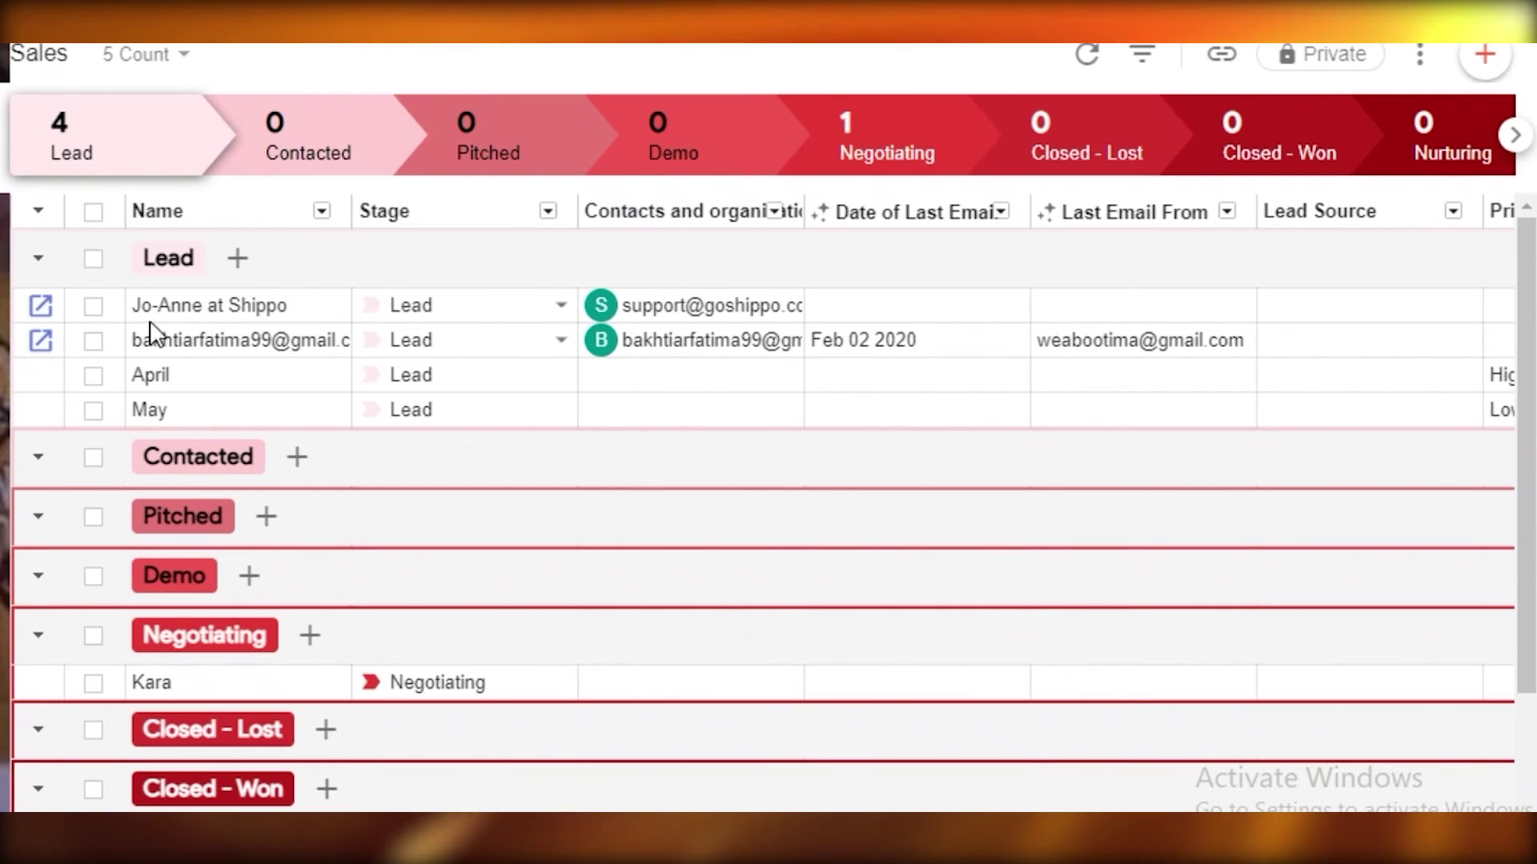
{"action": "left_click", "coordinate": [182, 309]}
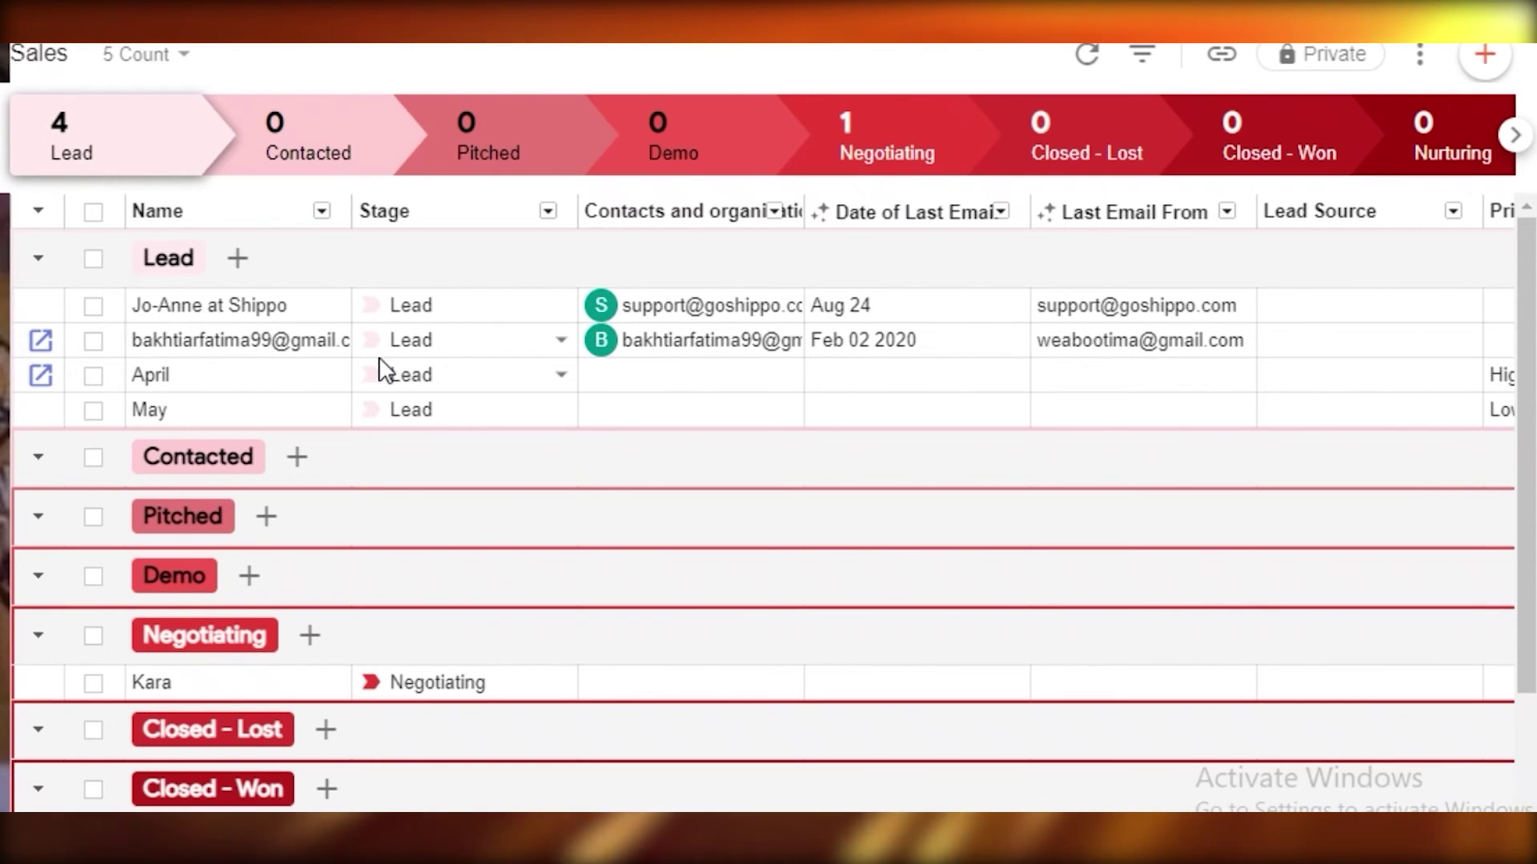
- Draft an email to the quick-added lead with the subject "WELCOME!" and the message "Rock on and welcome to the team!"
{"action": "left_click", "coordinate": [315, 343]}
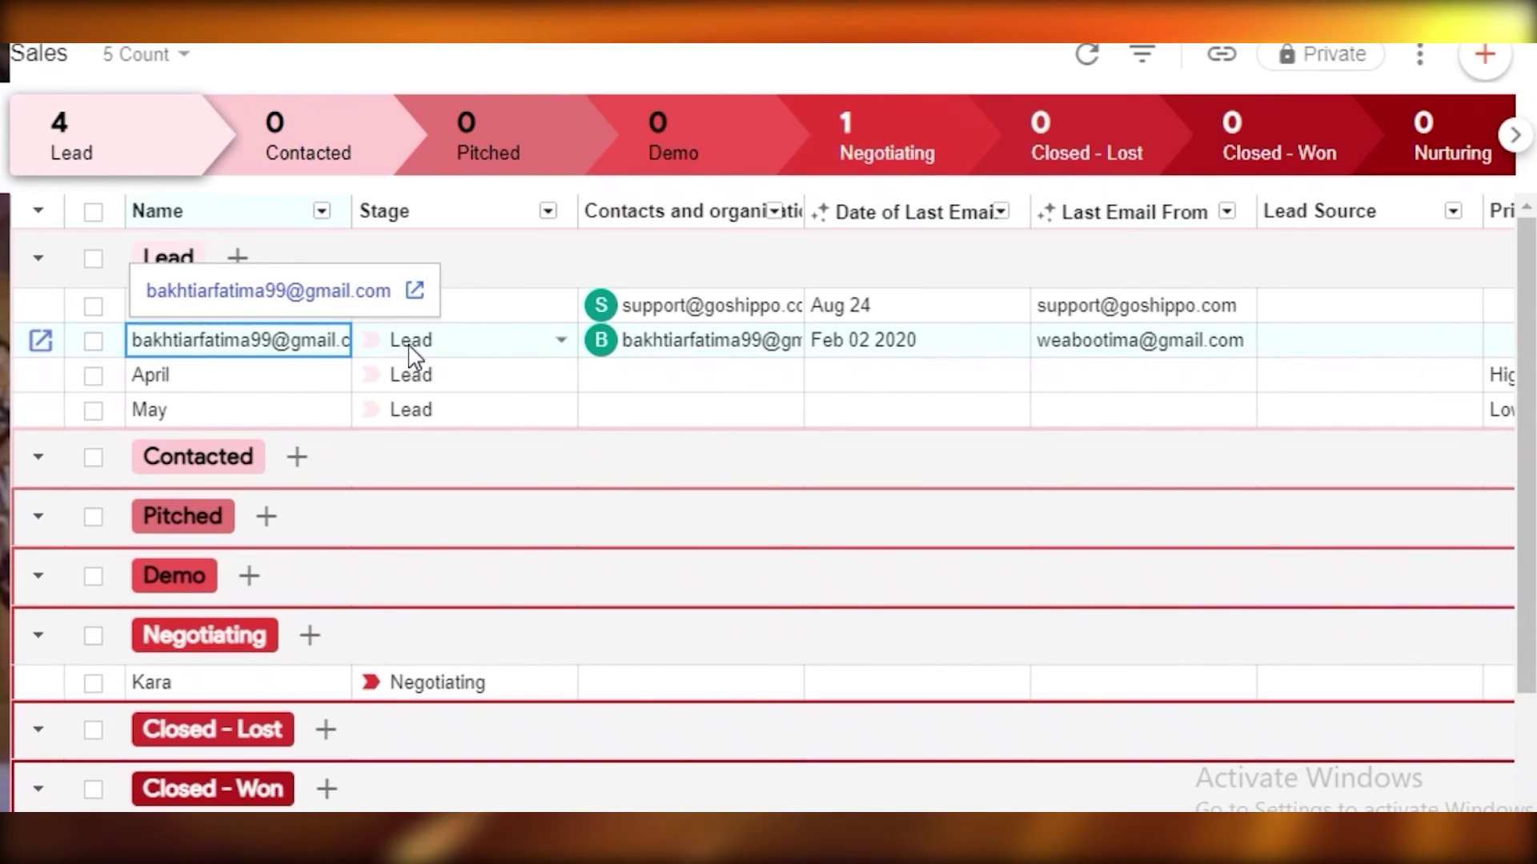
{"action": "left_click", "coordinate": [414, 291]}
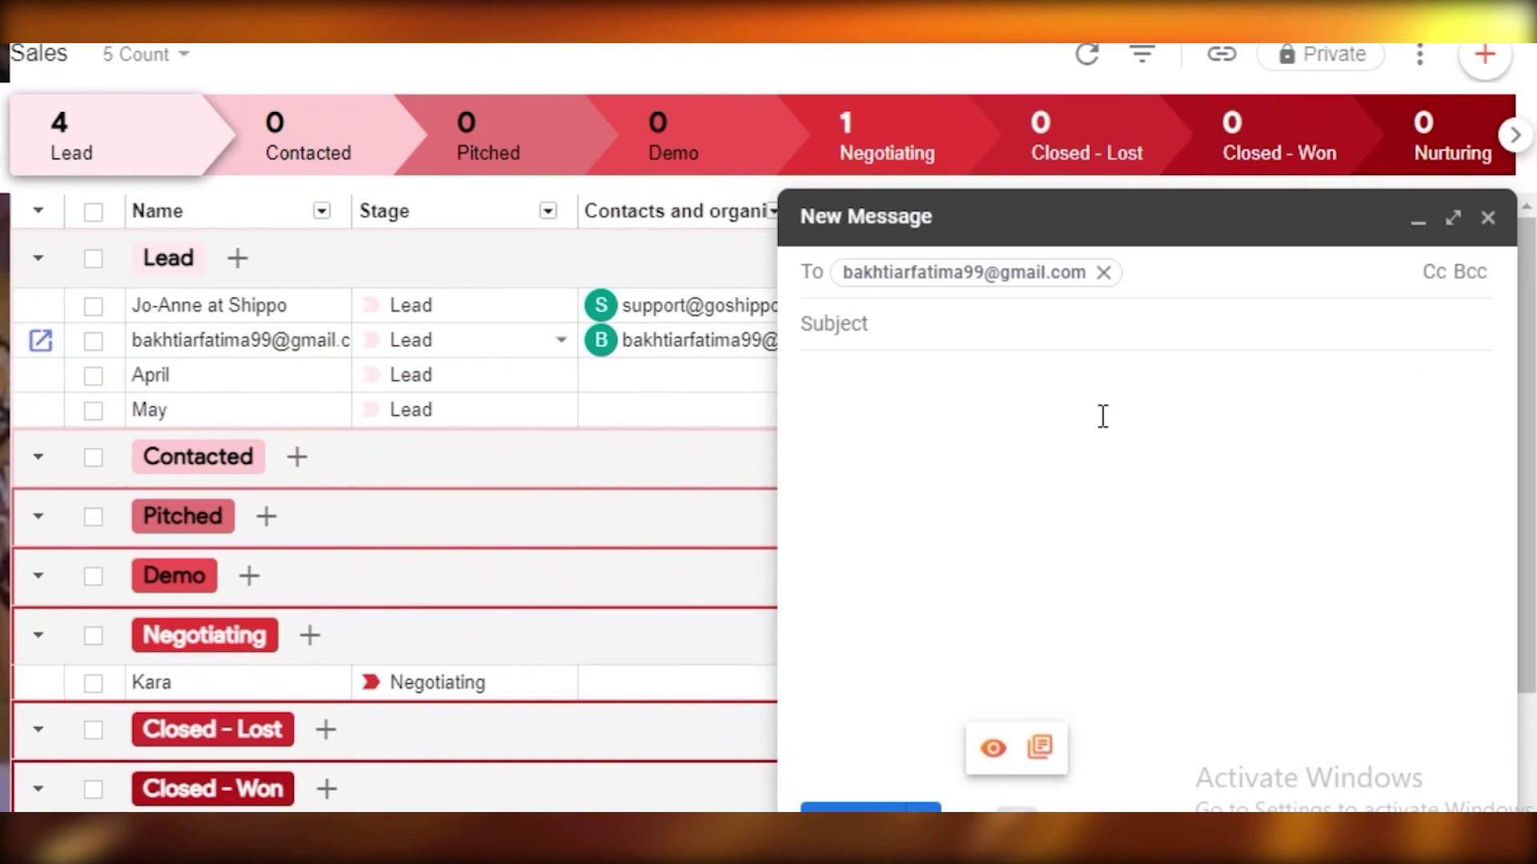
{"action": "left_click", "coordinate": [914, 358]}
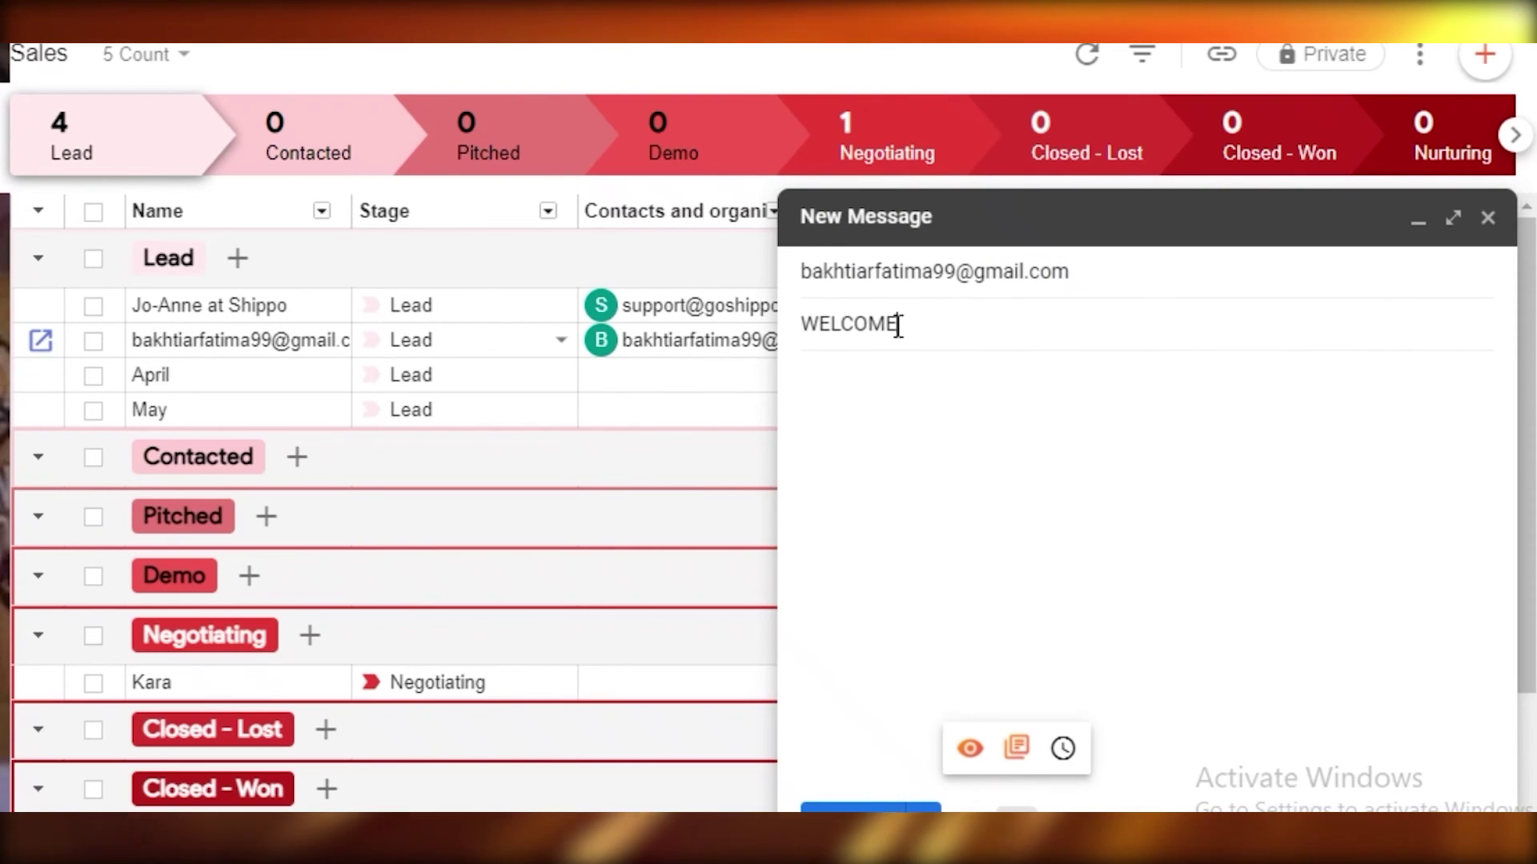
{"action": "key", "text": "Tab"}
{"action": "type", "text": "Rock on and welcome to the team!"}
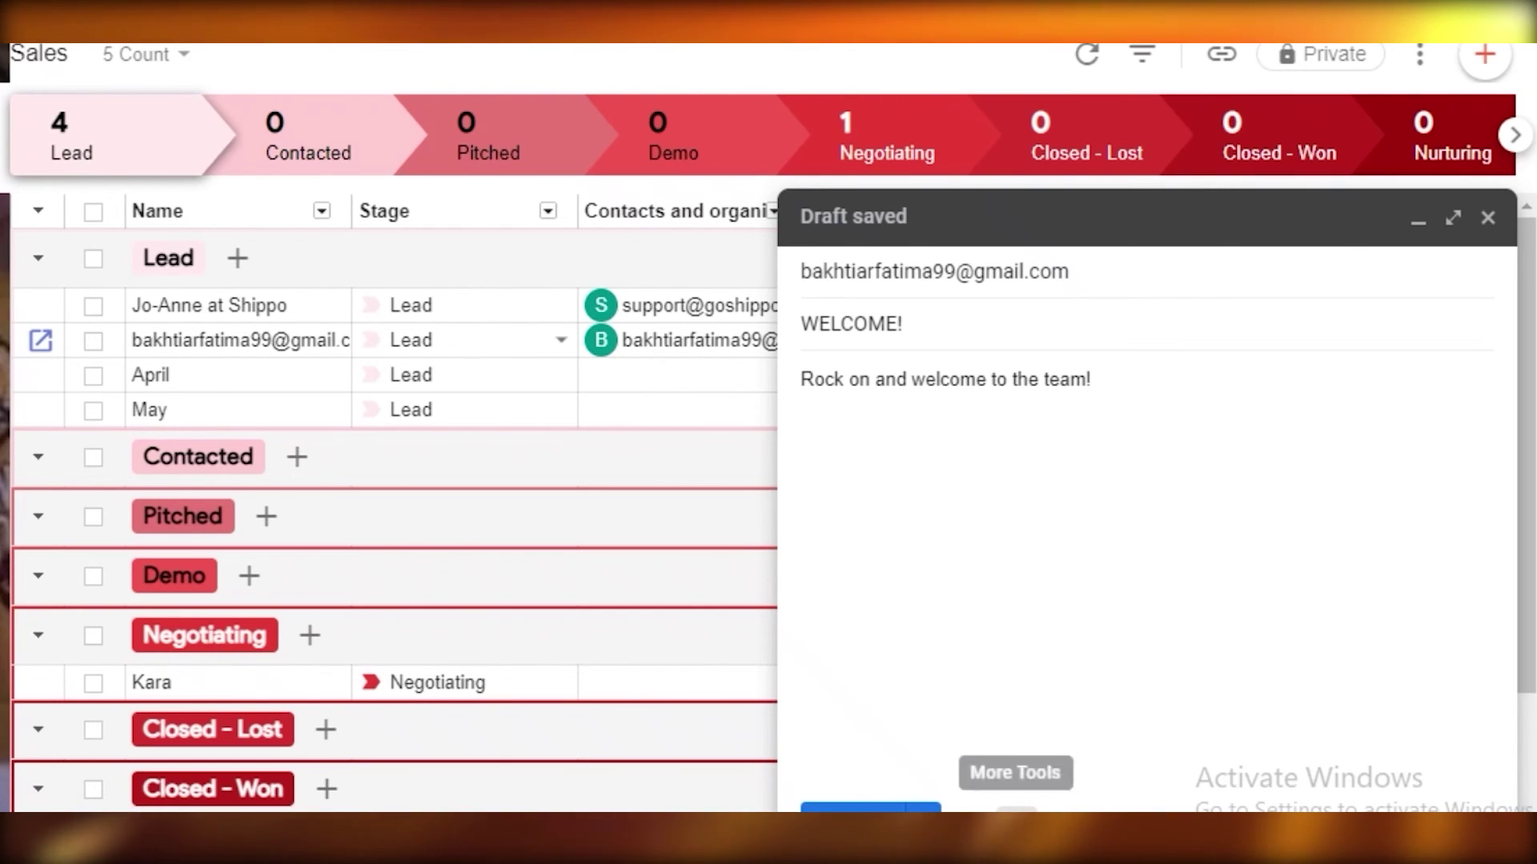
- Create a snippet from the draft named Welcome with the shortcut code 01A, and check its pipeline sharing options
{"action": "left_click", "coordinate": [1010, 806]}
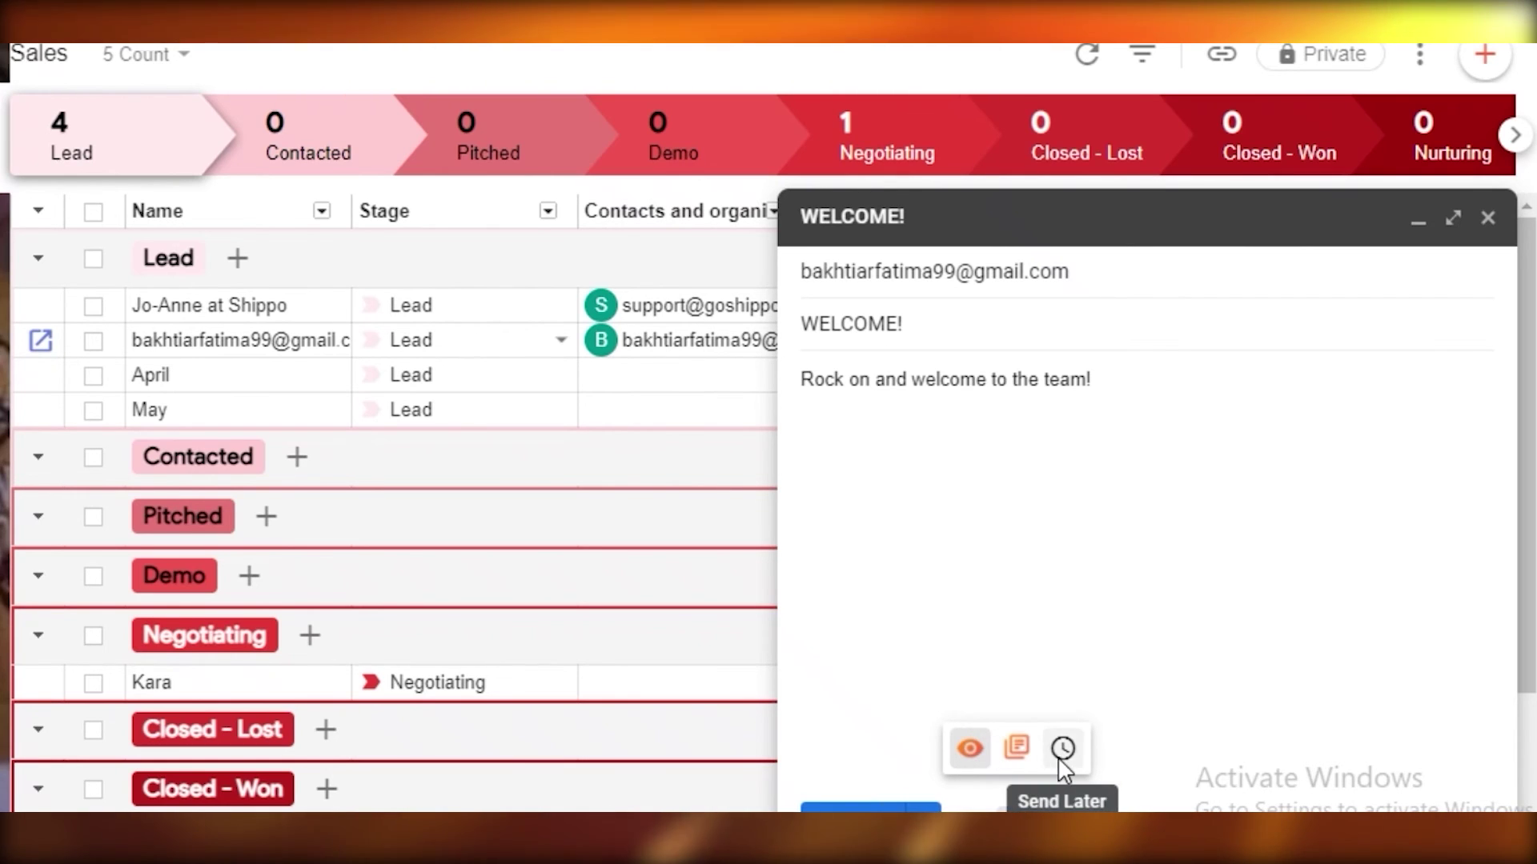
{"action": "left_click", "coordinate": [1017, 752]}
{"action": "left_click", "coordinate": [1095, 650]}
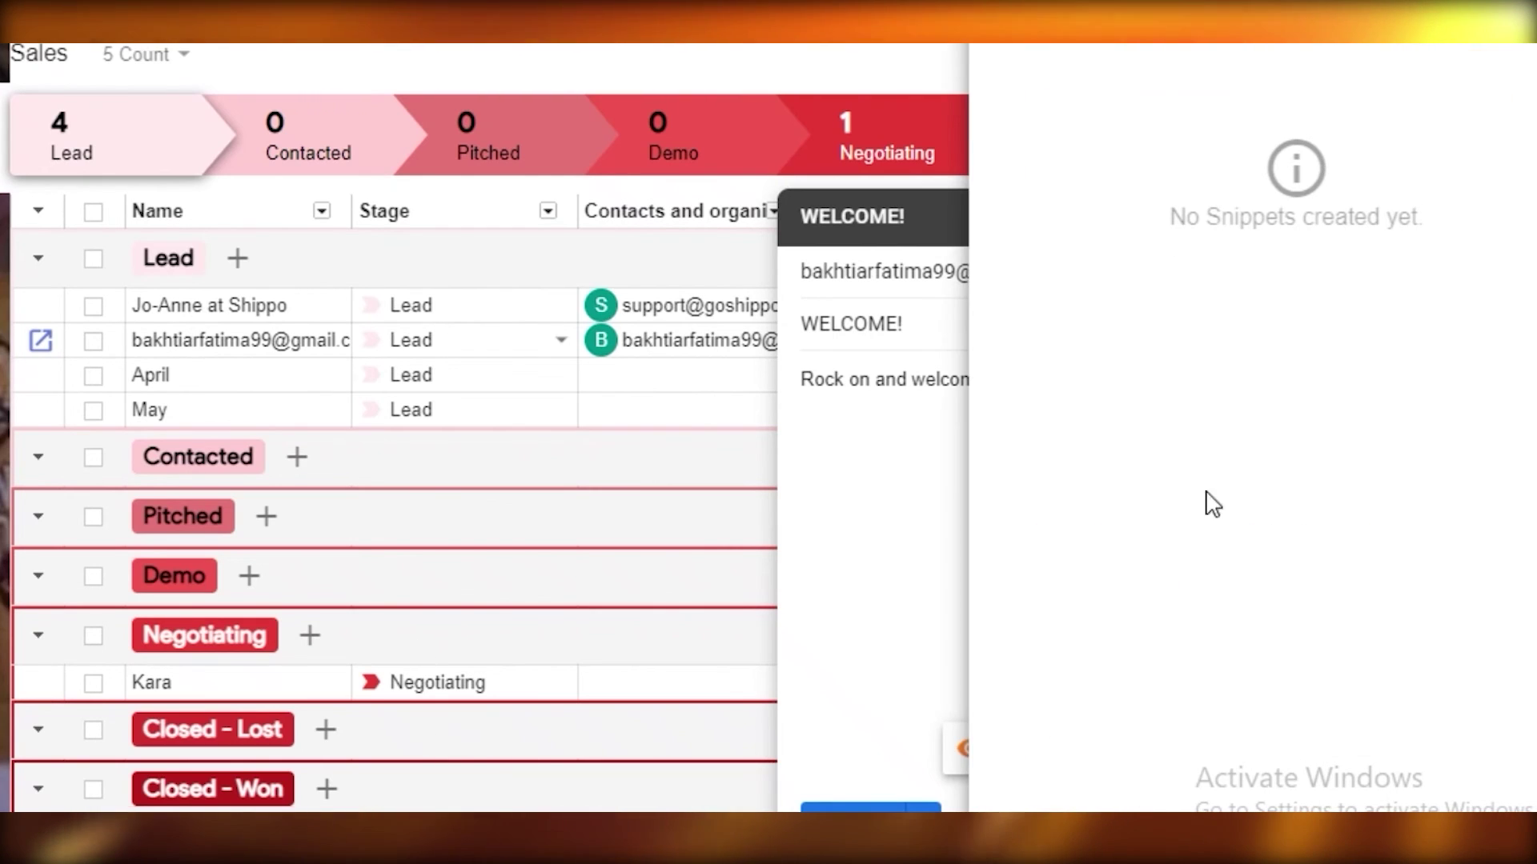
{"action": "left_click", "coordinate": [374, 203]}
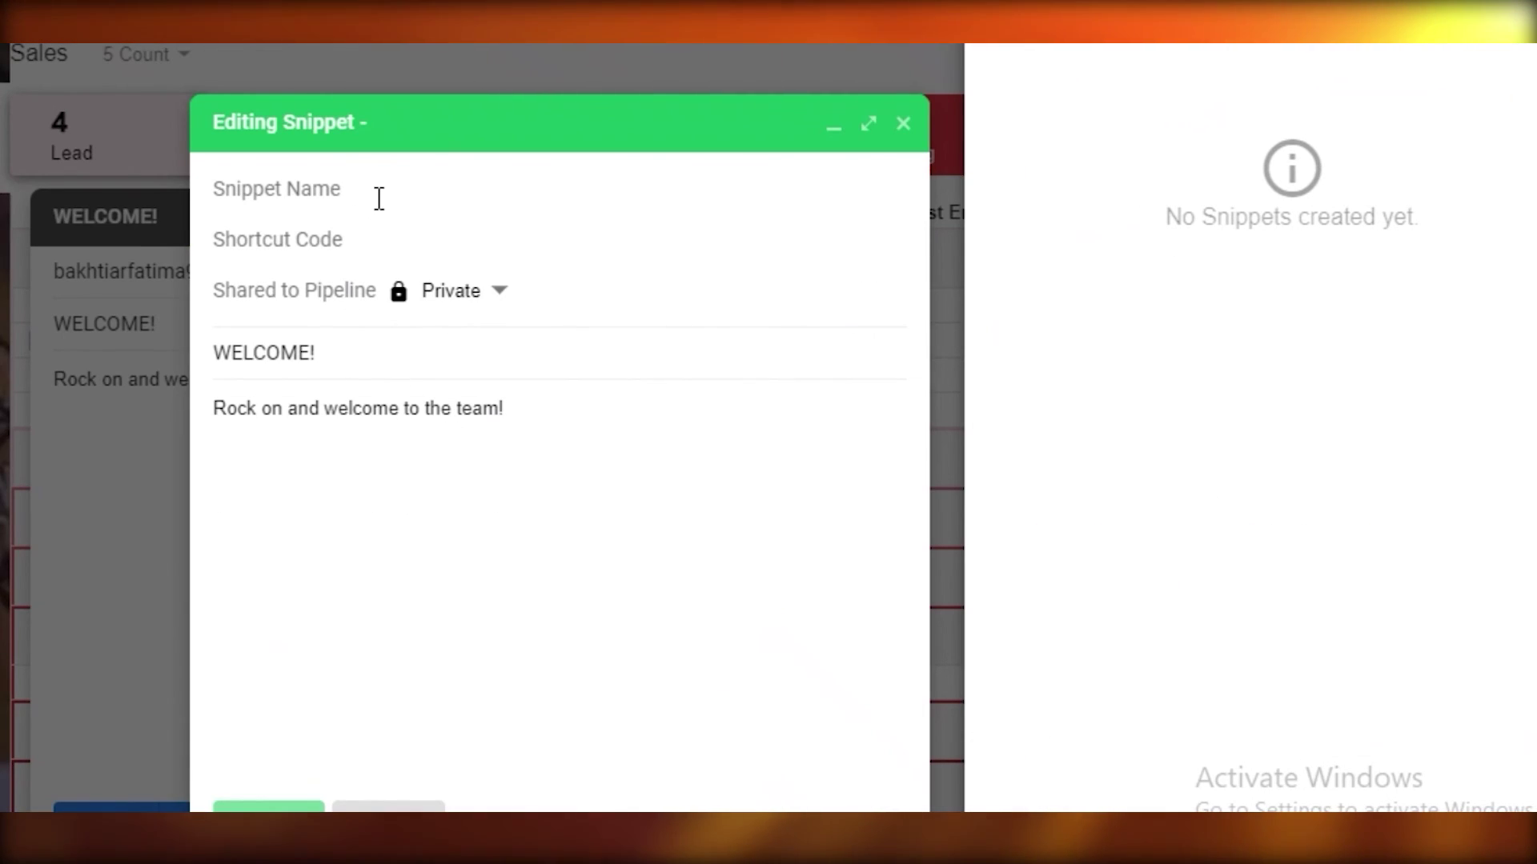
{"action": "type", "text": "Welc"}
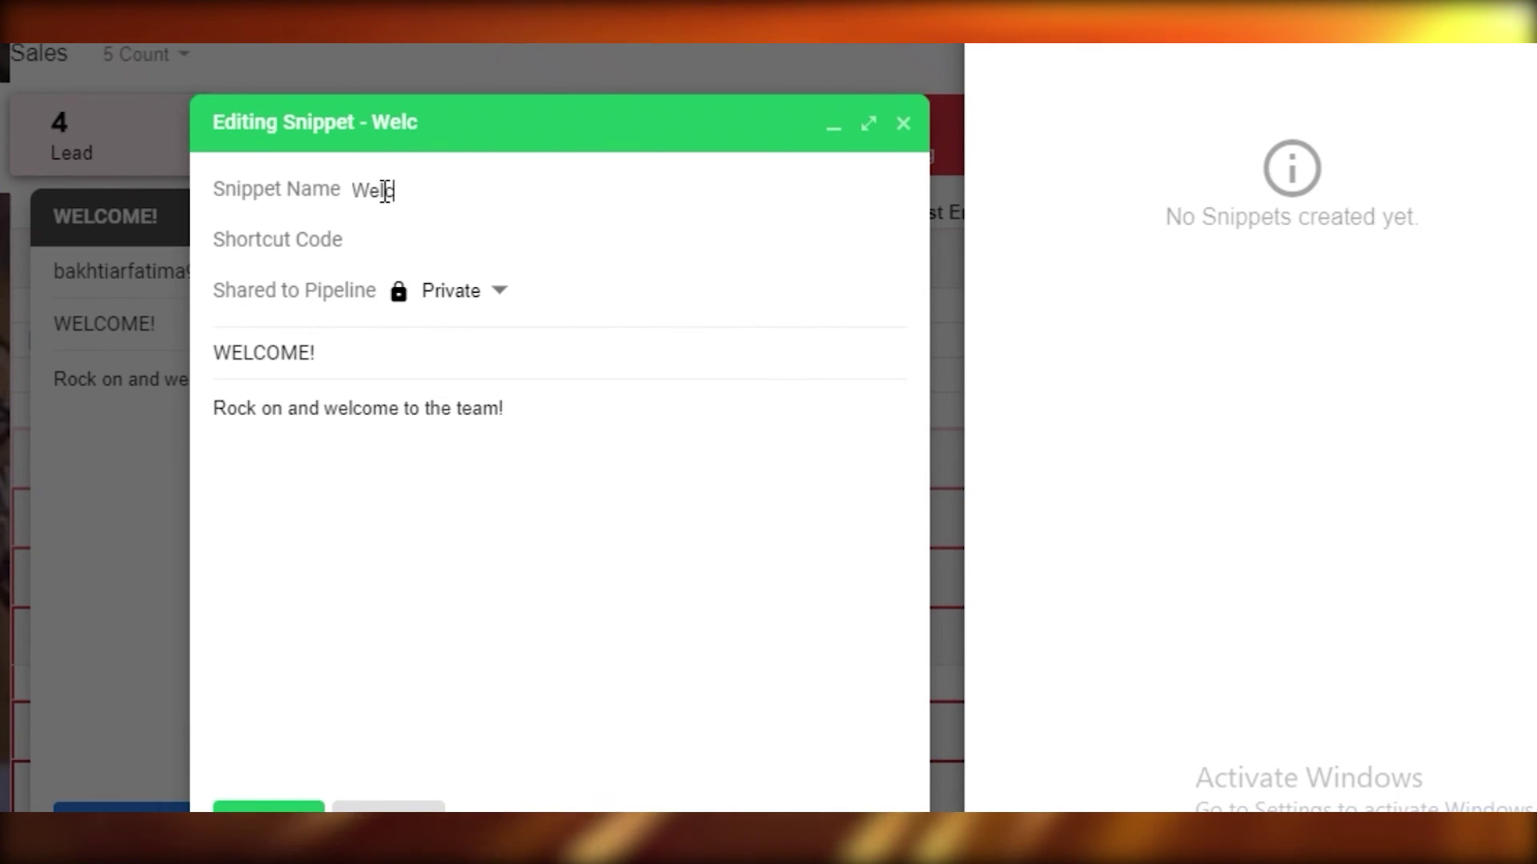
{"action": "type", "text": "oeme"}
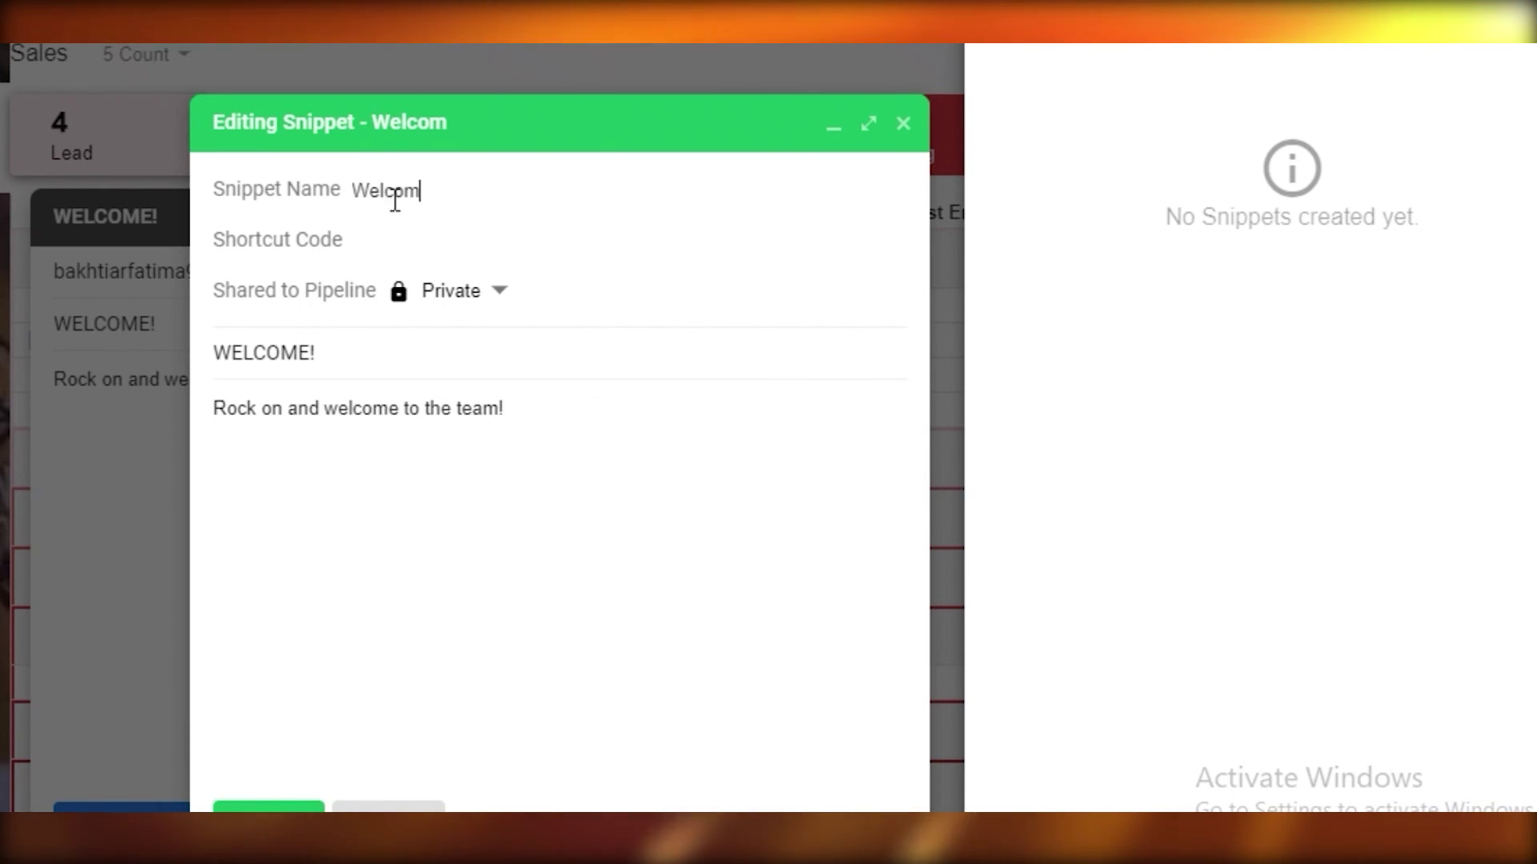
{"action": "key", "text": "BackSpace"}
{"action": "type", "text": "e"}
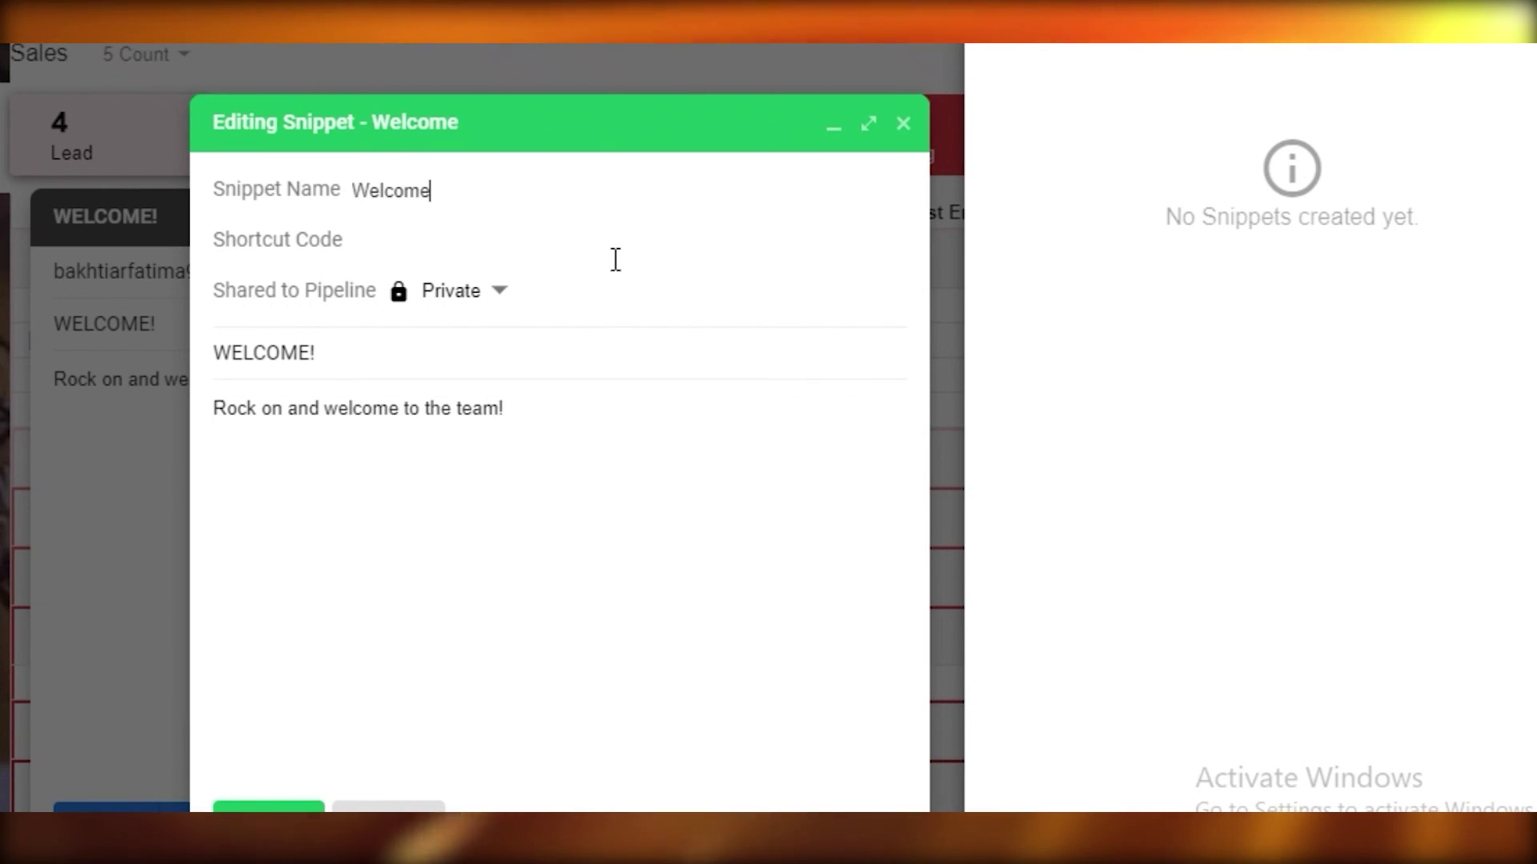
{"action": "left_click", "coordinate": [549, 257]}
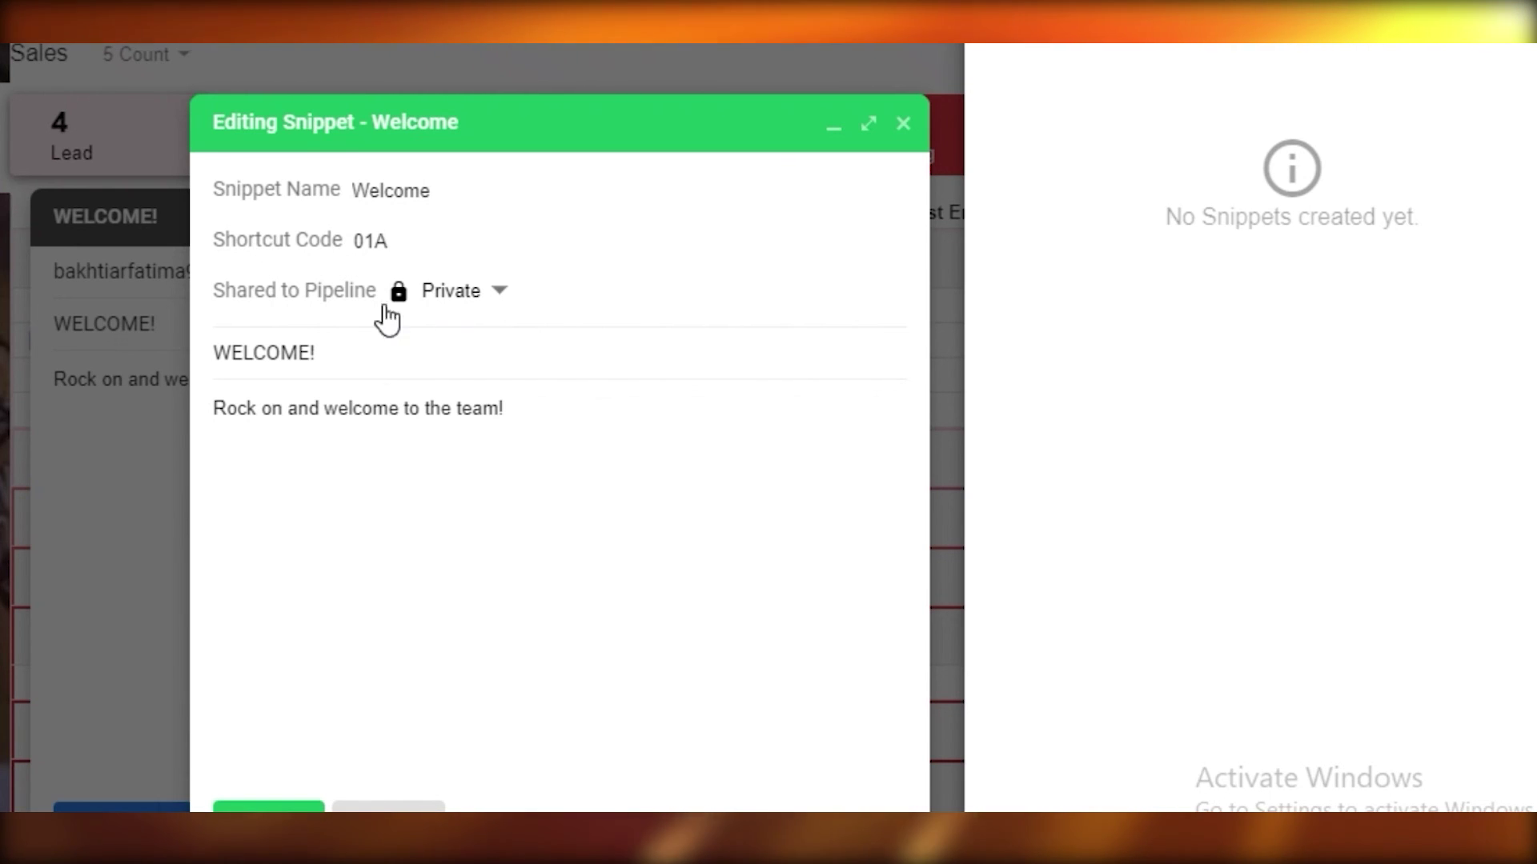
{"action": "left_click", "coordinate": [453, 304]}
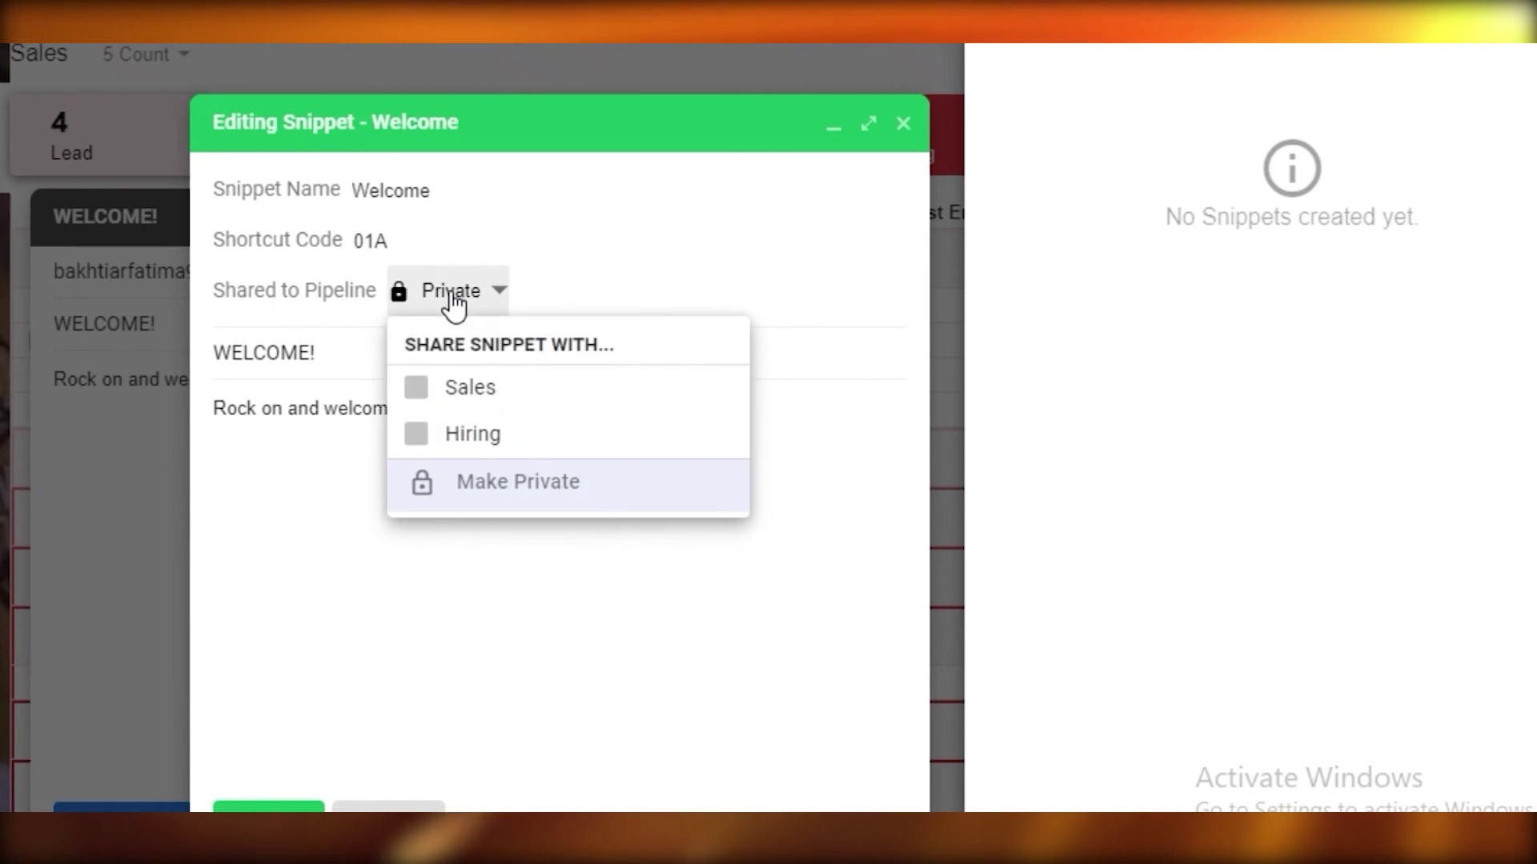
- Add "Hey and welcome to our community. We love to see you join us in our journey!" and the company sign-off to the snippet and save it
{"action": "left_click", "coordinate": [583, 407]}
{"action": "key", "text": "Return"}
{"action": "type", "text": "T"}
{"action": "key", "text": "BackSpace"}
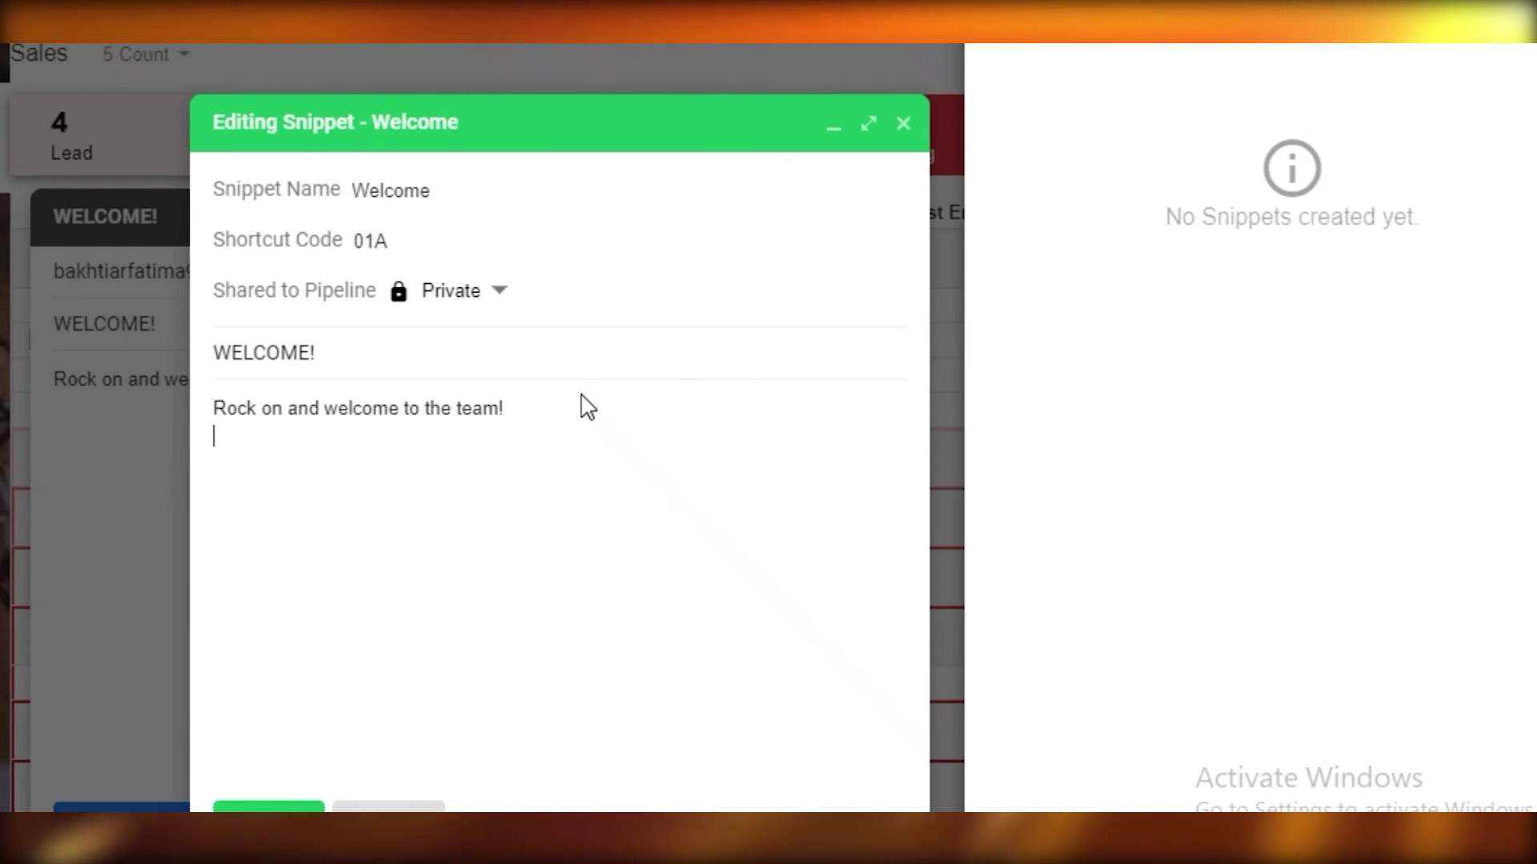
{"action": "key", "text": "Return"}
{"action": "type", "text": "T"}
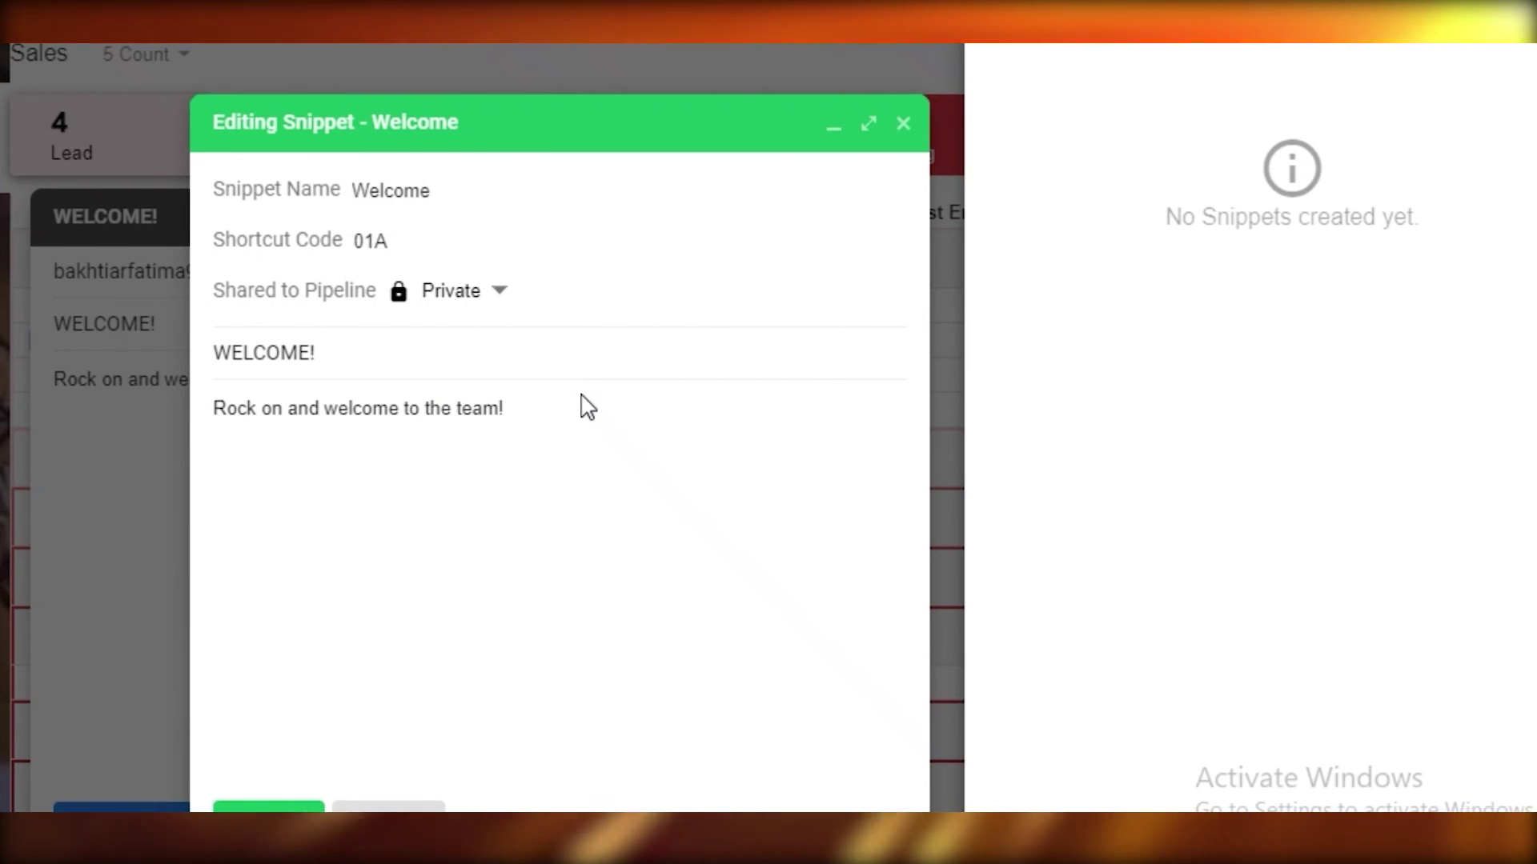
{"action": "type", "text": "L"}
{"action": "key", "text": "BackSpace"}
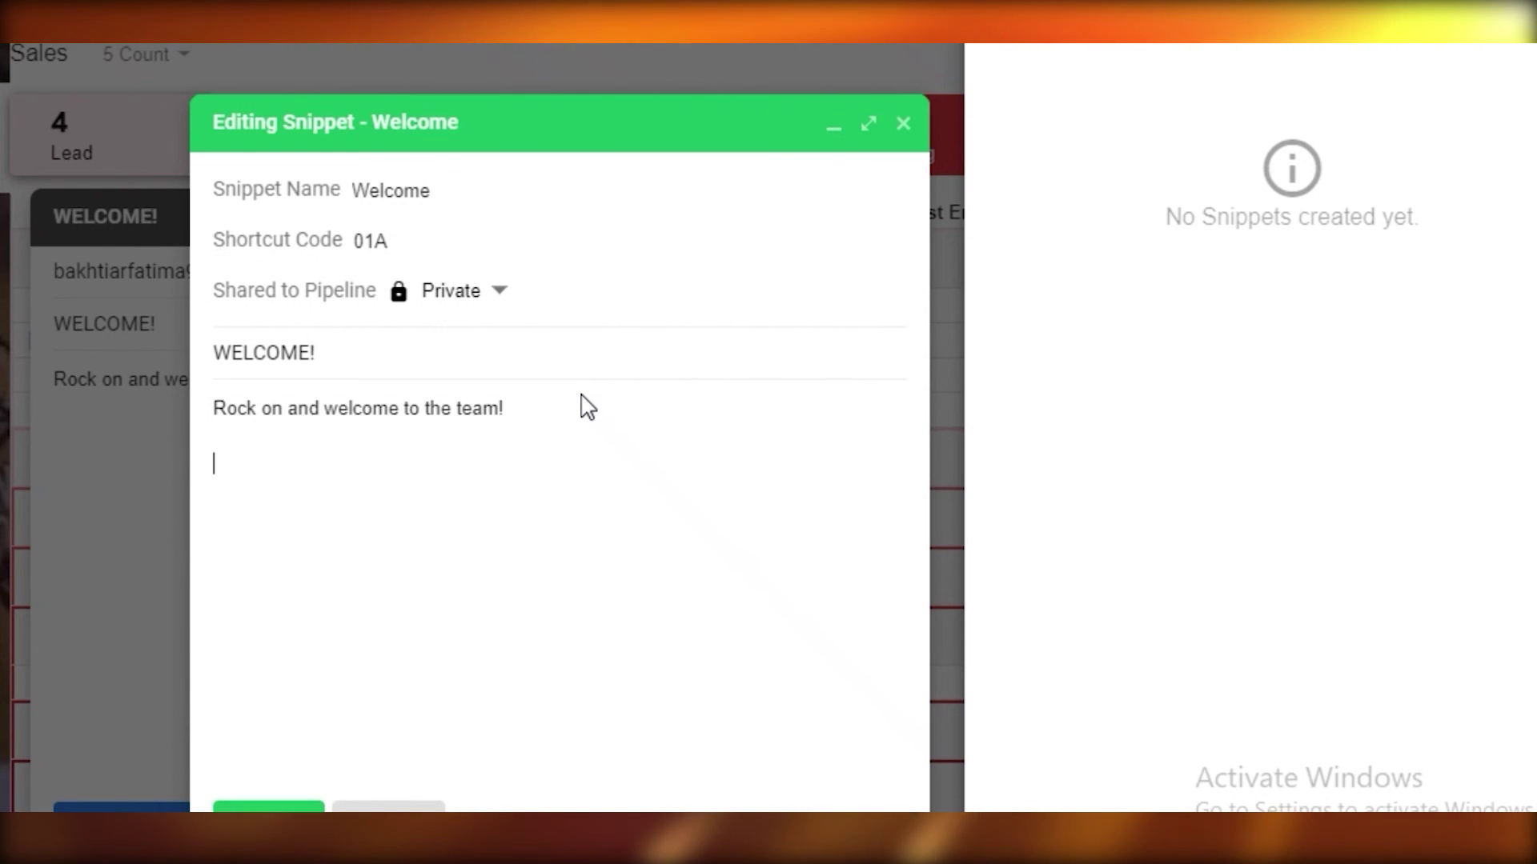
{"action": "type", "text": "W"}
{"action": "key", "text": "BackSpace"}
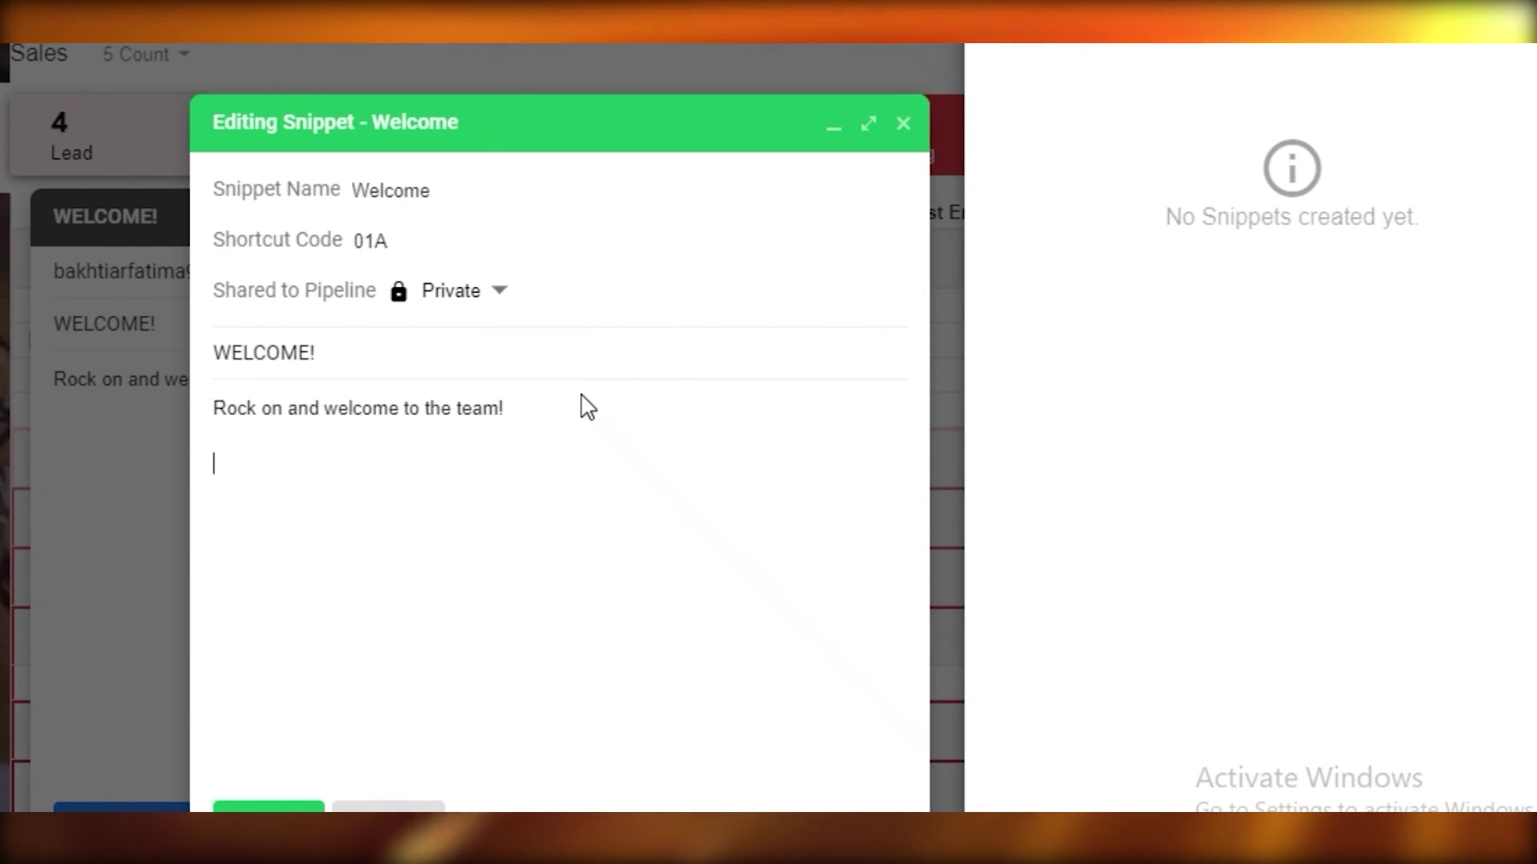
{"action": "key", "text": "ctrl+v"}
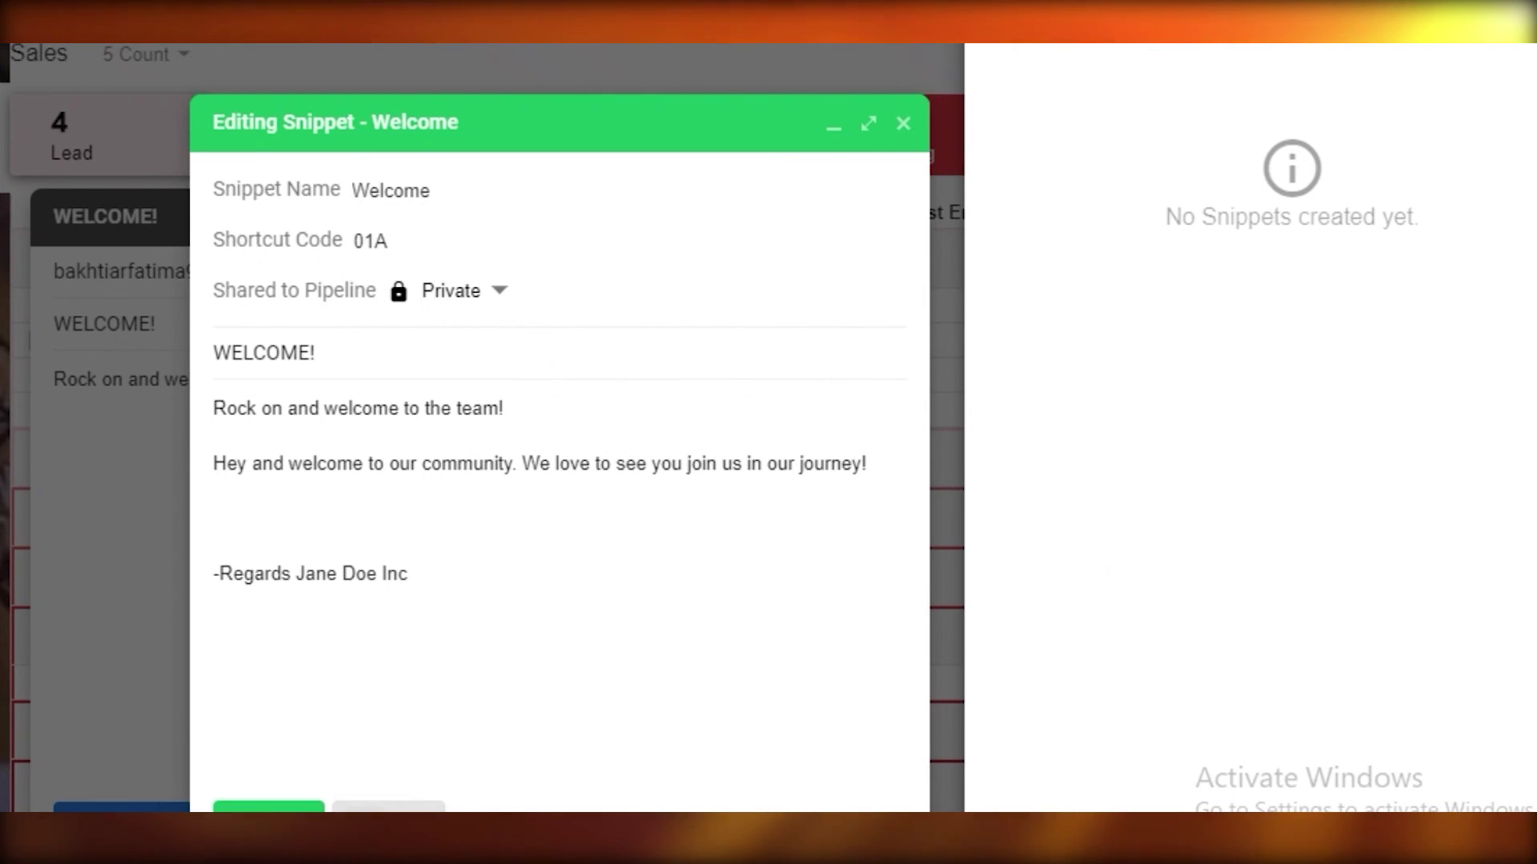
{"action": "left_click", "coordinate": [268, 806]}
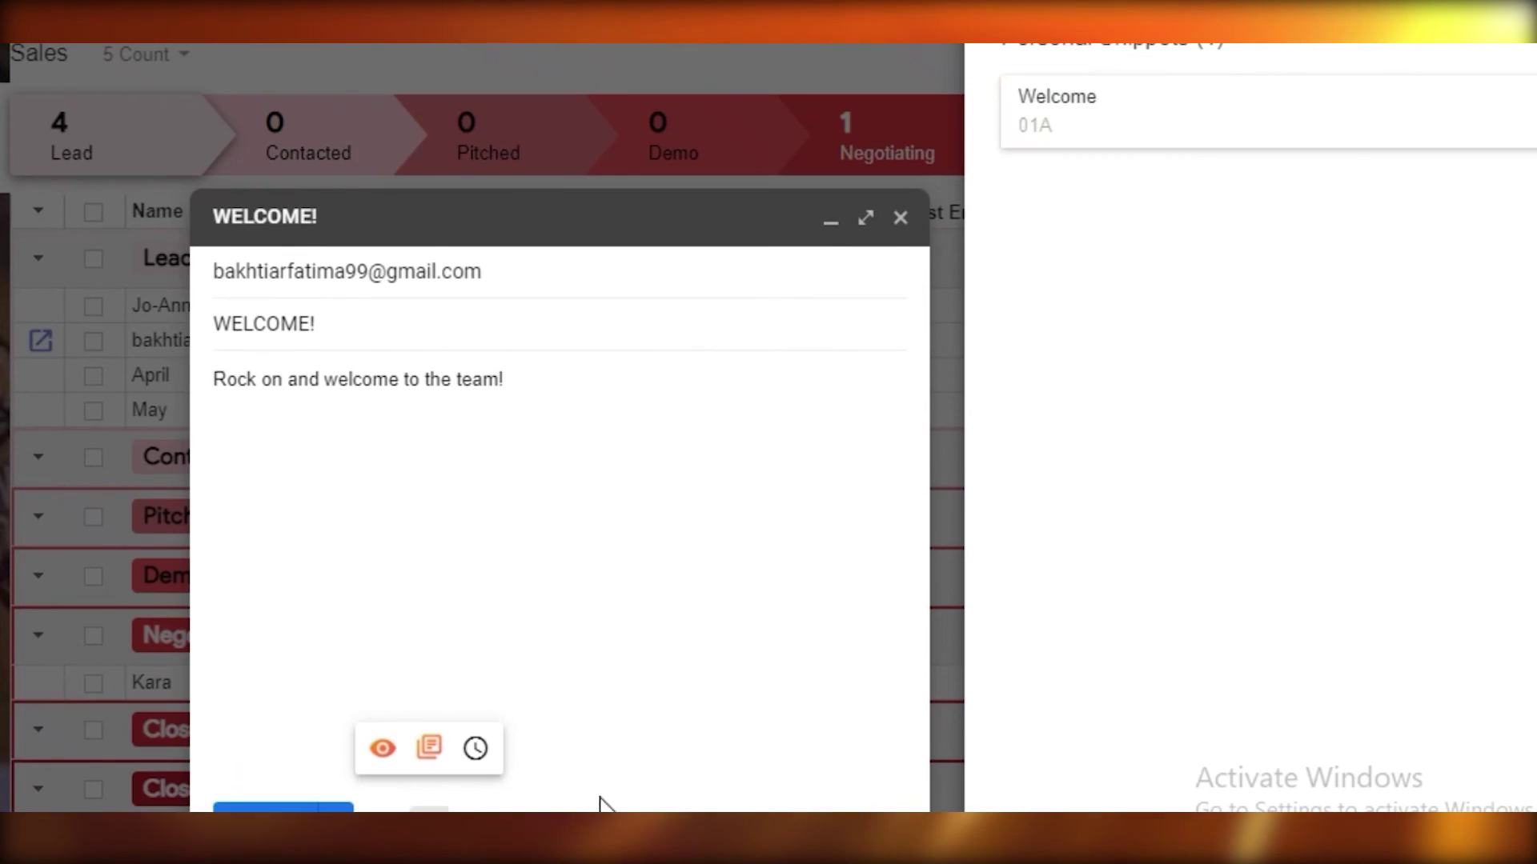
- Insert the Welcome snippet into the draft, send the email and return to the Sales pipeline
{"action": "left_click", "coordinate": [428, 760]}
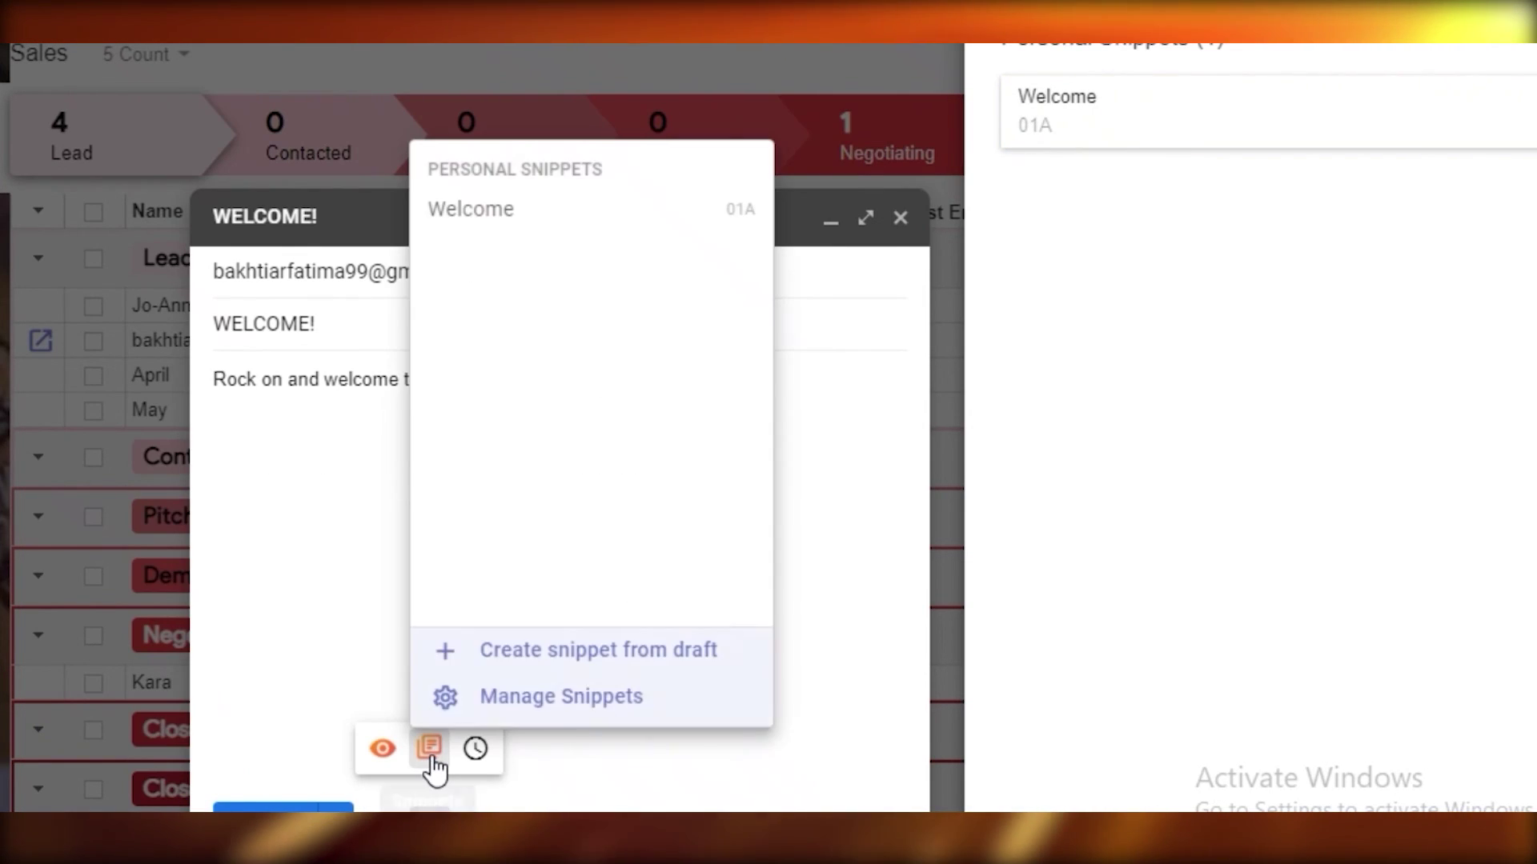
{"action": "left_click", "coordinate": [498, 209]}
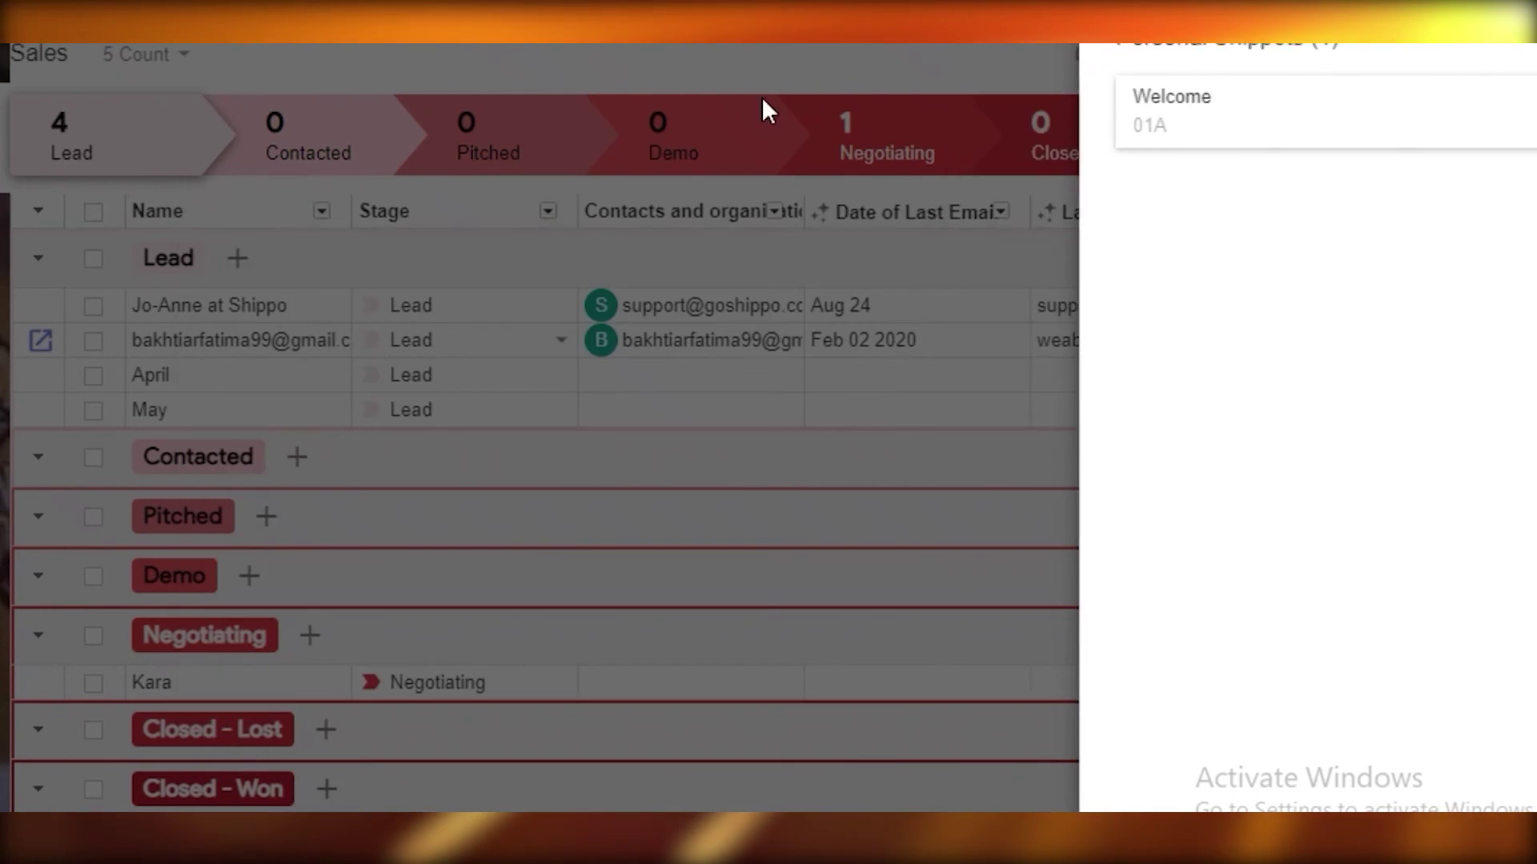
{"action": "left_click", "coordinate": [764, 108]}
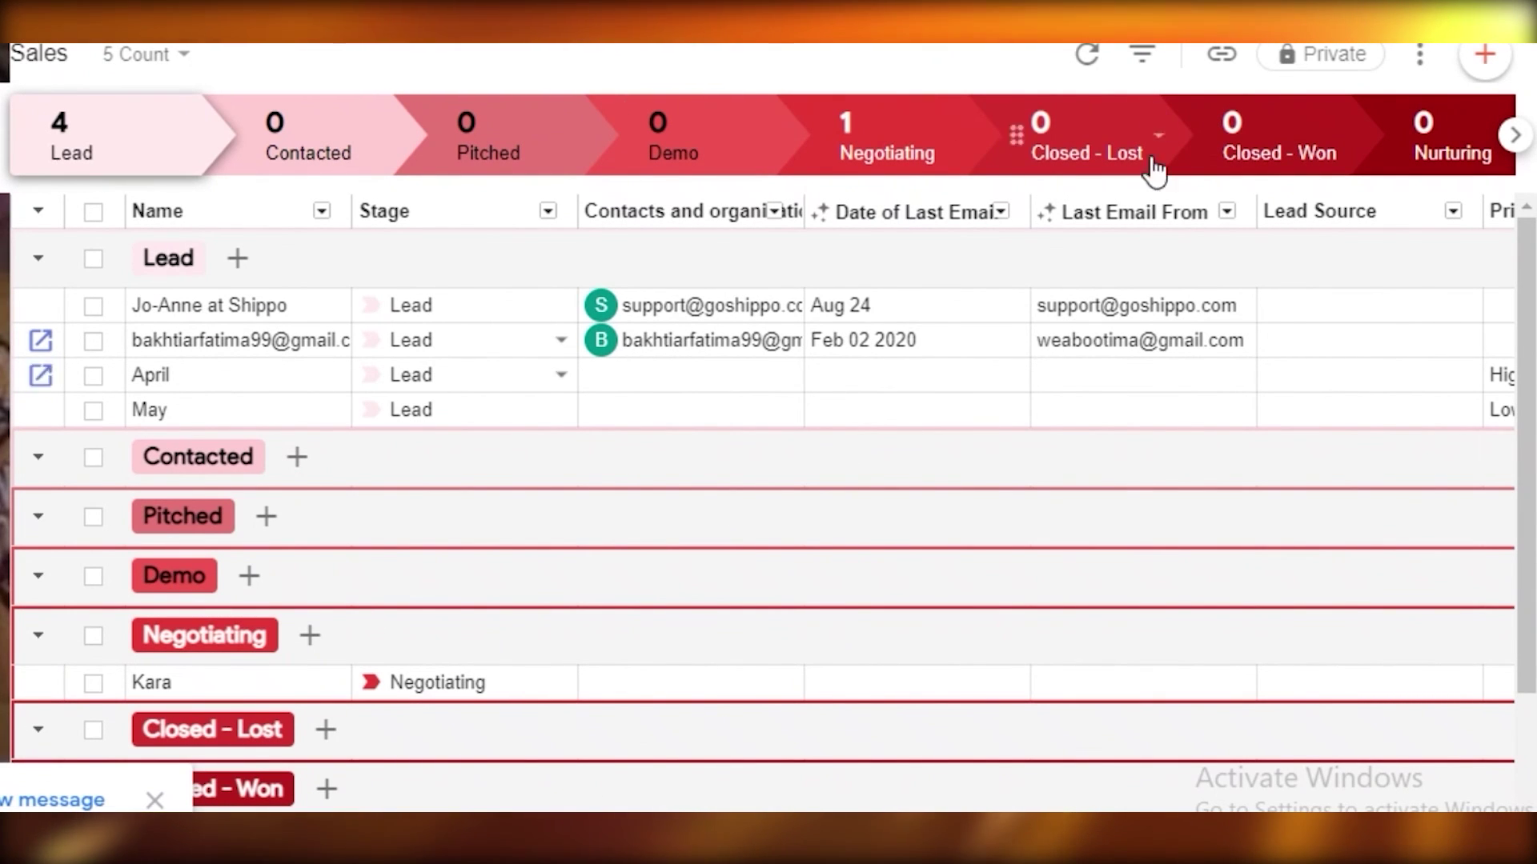
- Draft another email to the quick-added lead with the subject "SALE" and choose Tomorrow at 8am as its send-later time
{"action": "mouse_move", "coordinate": [1098, 266]}
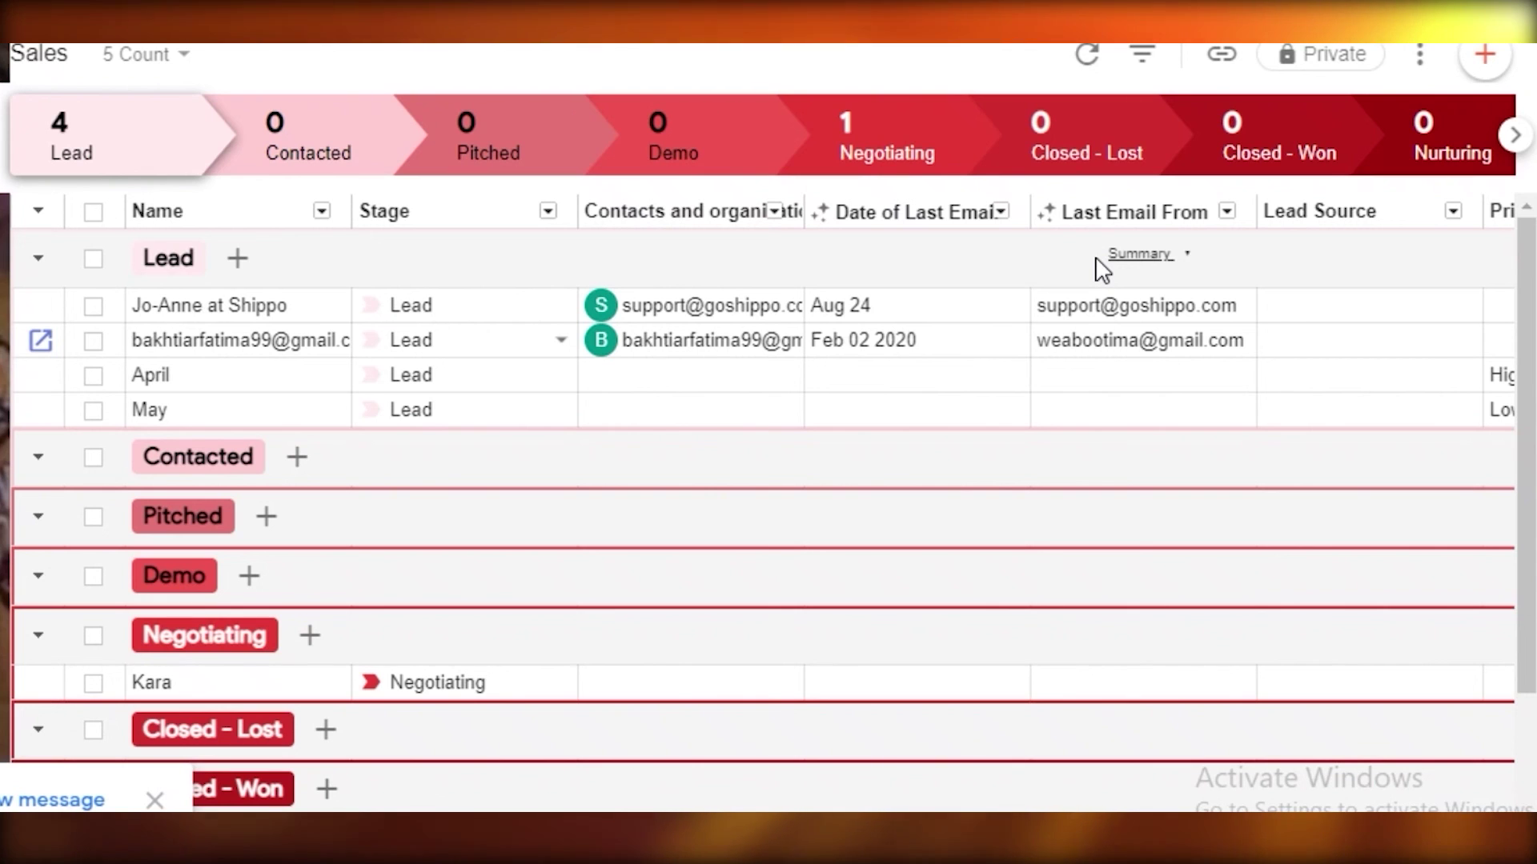
{"action": "scroll", "coordinate": [576, 502], "scroll_direction": "down", "scroll_amount": 3}
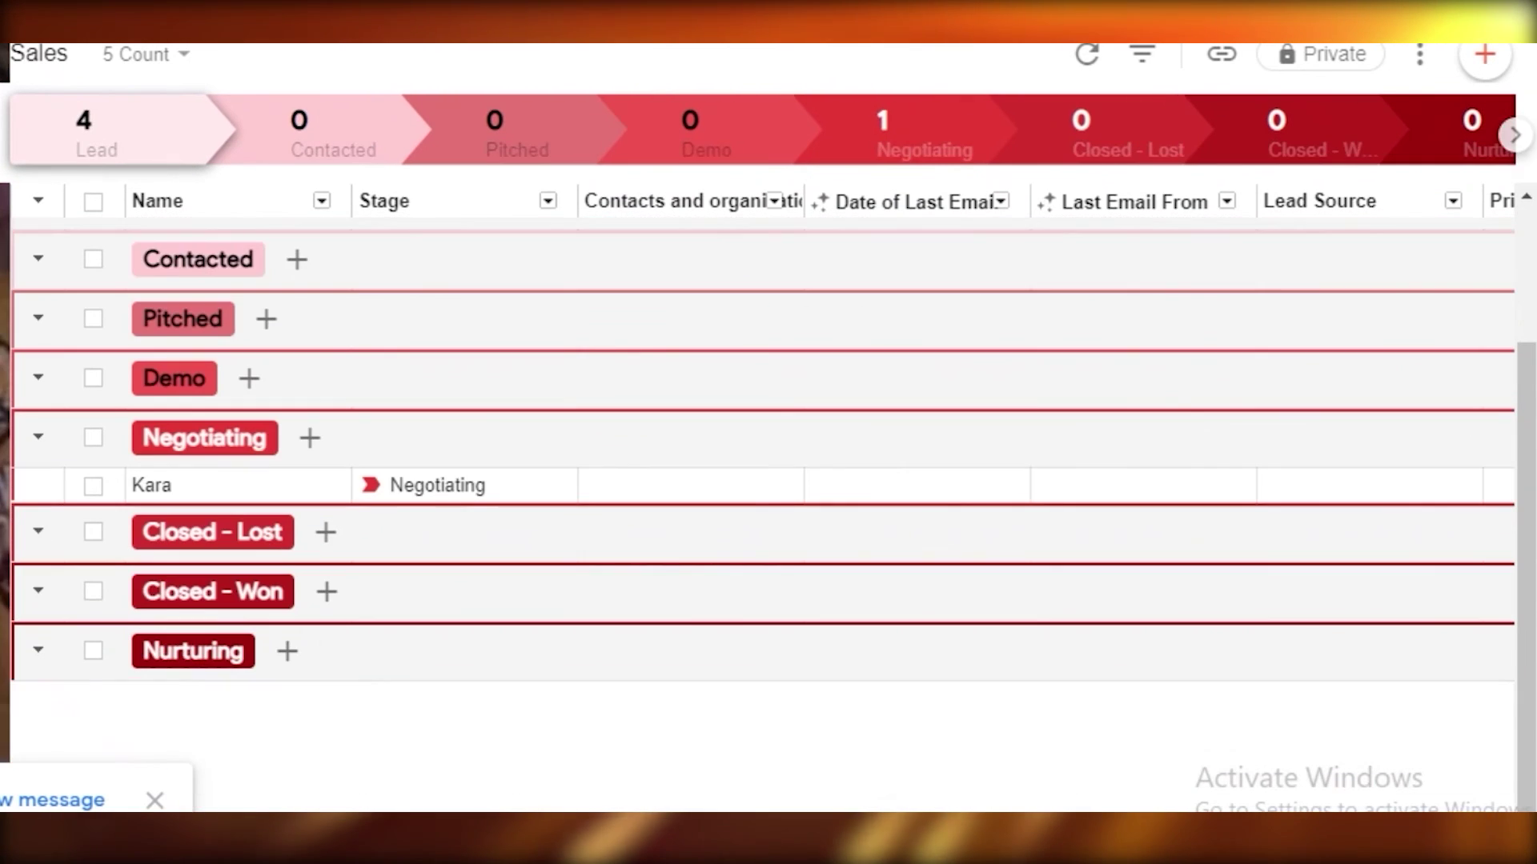
{"action": "scroll", "coordinate": [1125, 412], "scroll_direction": "up", "scroll_amount": 3}
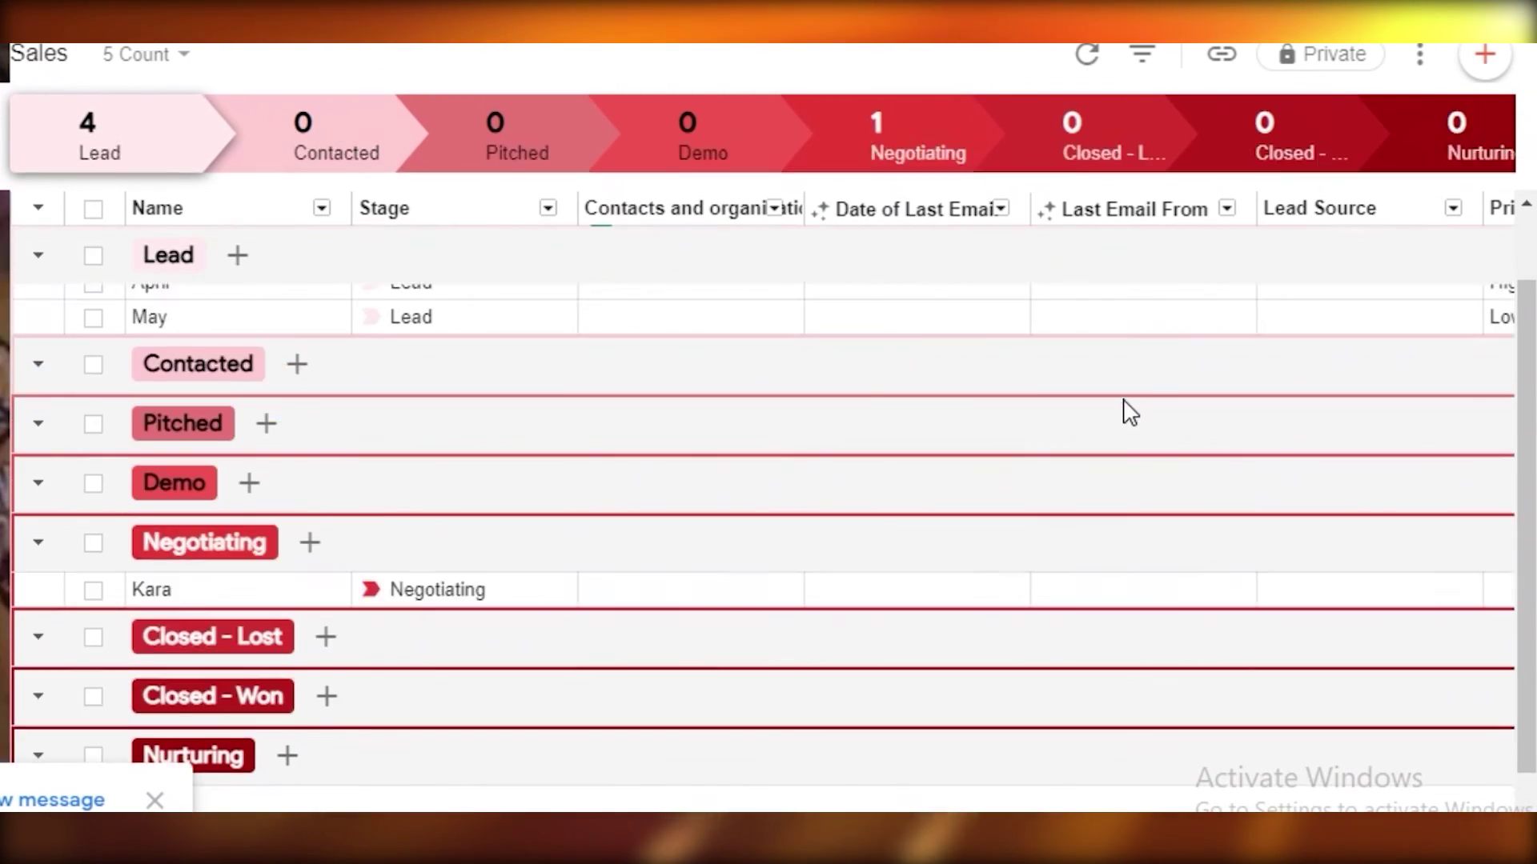
{"action": "left_click", "coordinate": [160, 341]}
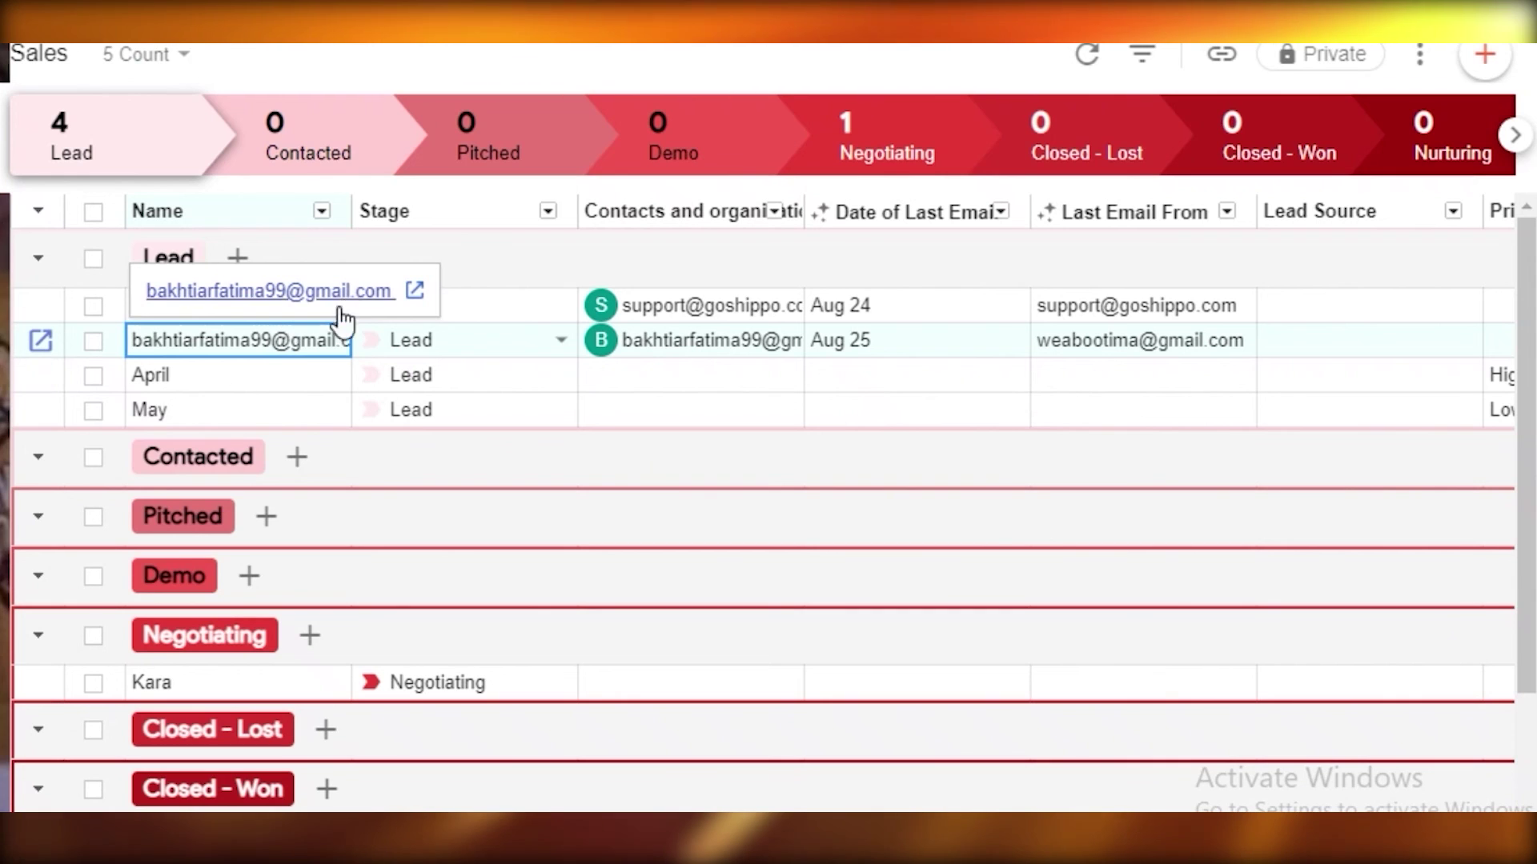
{"action": "left_click", "coordinate": [416, 296]}
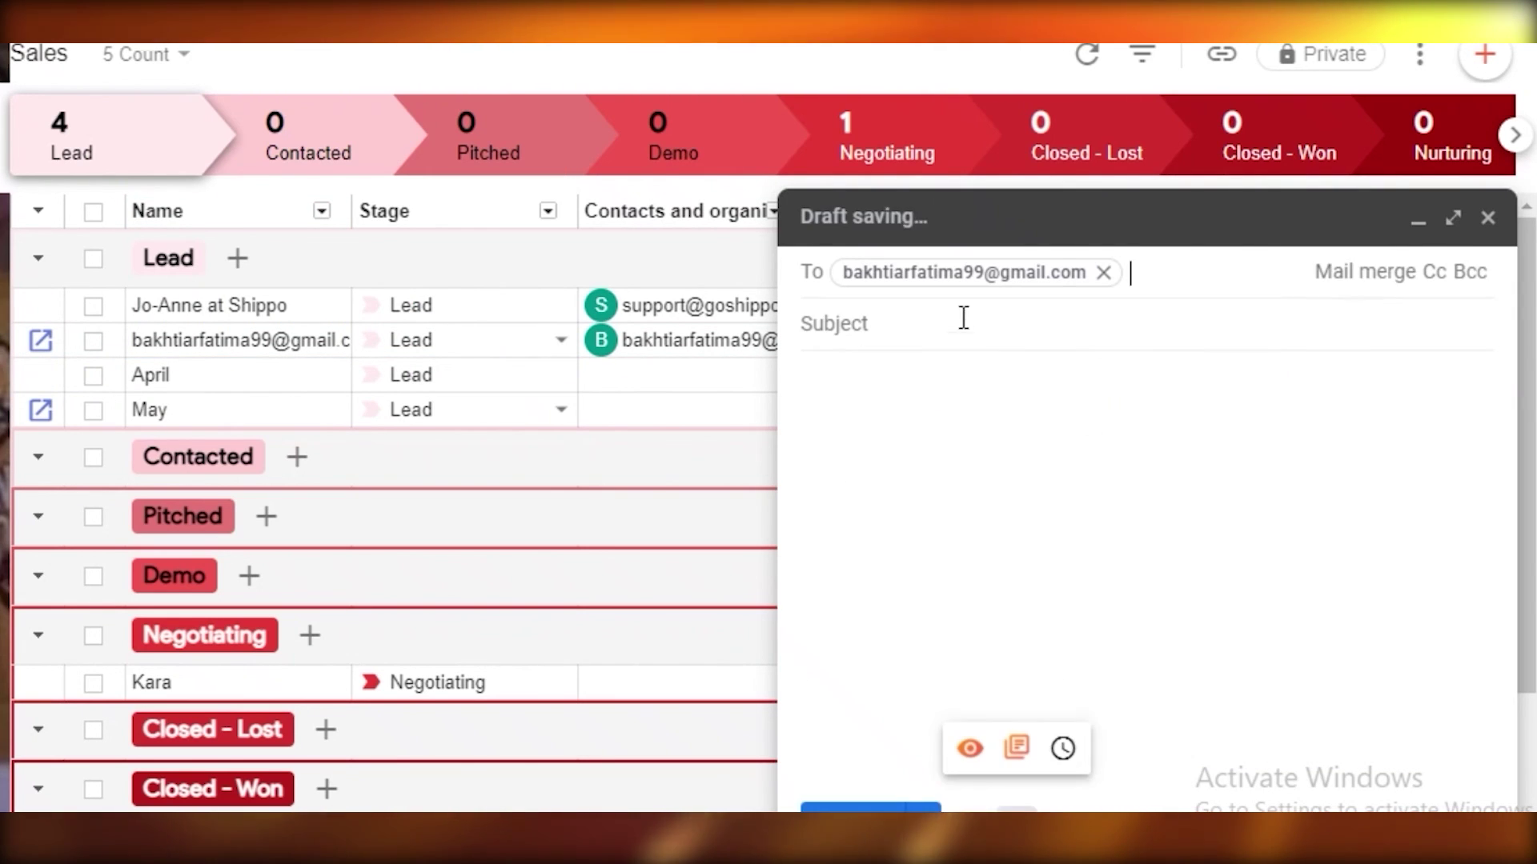
{"action": "left_click", "coordinate": [902, 324]}
{"action": "type", "text": "SALE"}
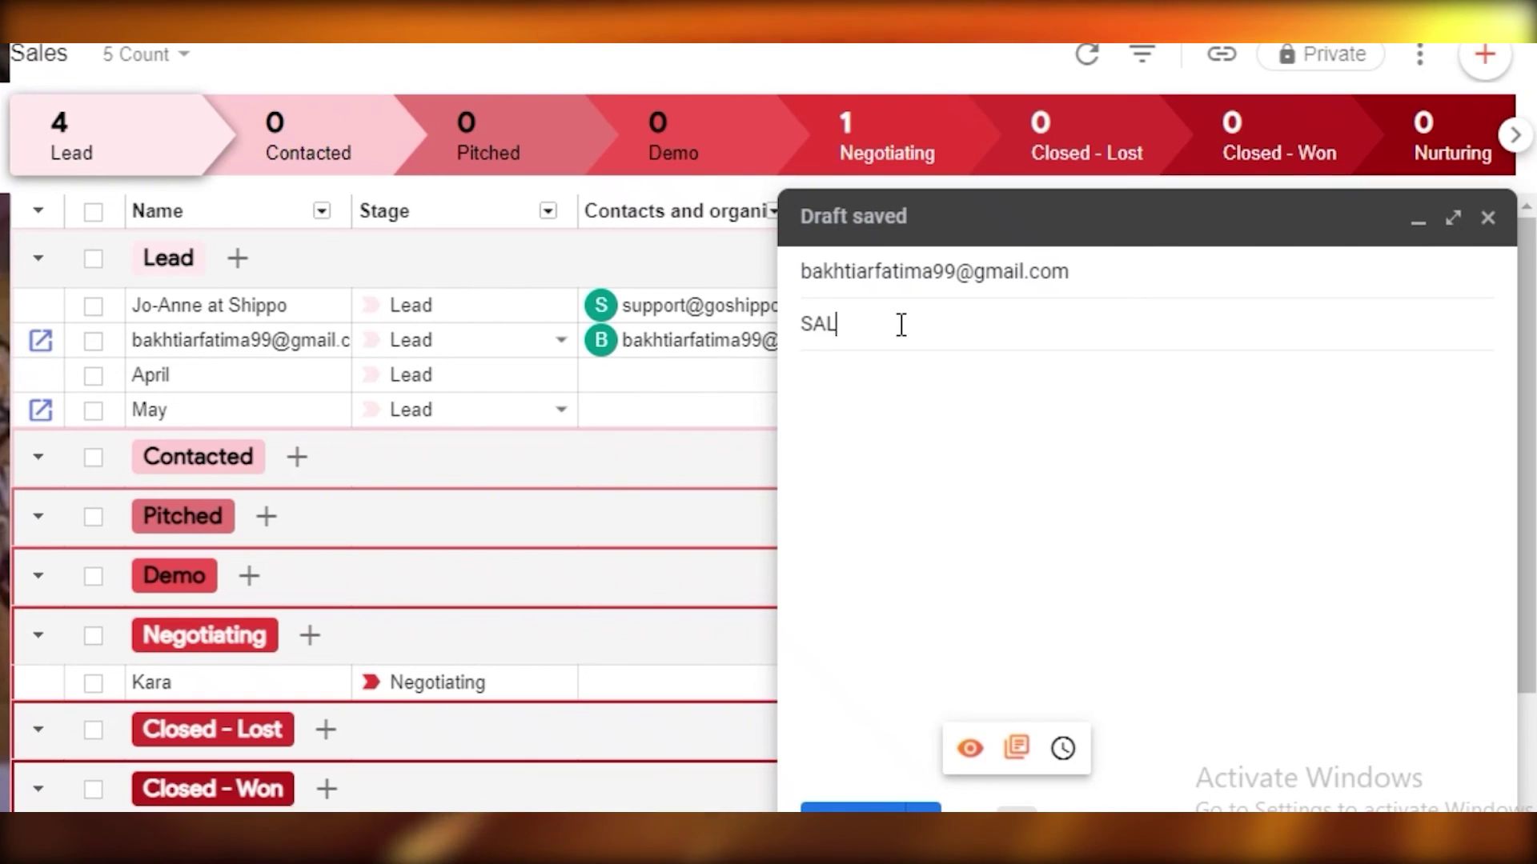
{"action": "left_click", "coordinate": [969, 448]}
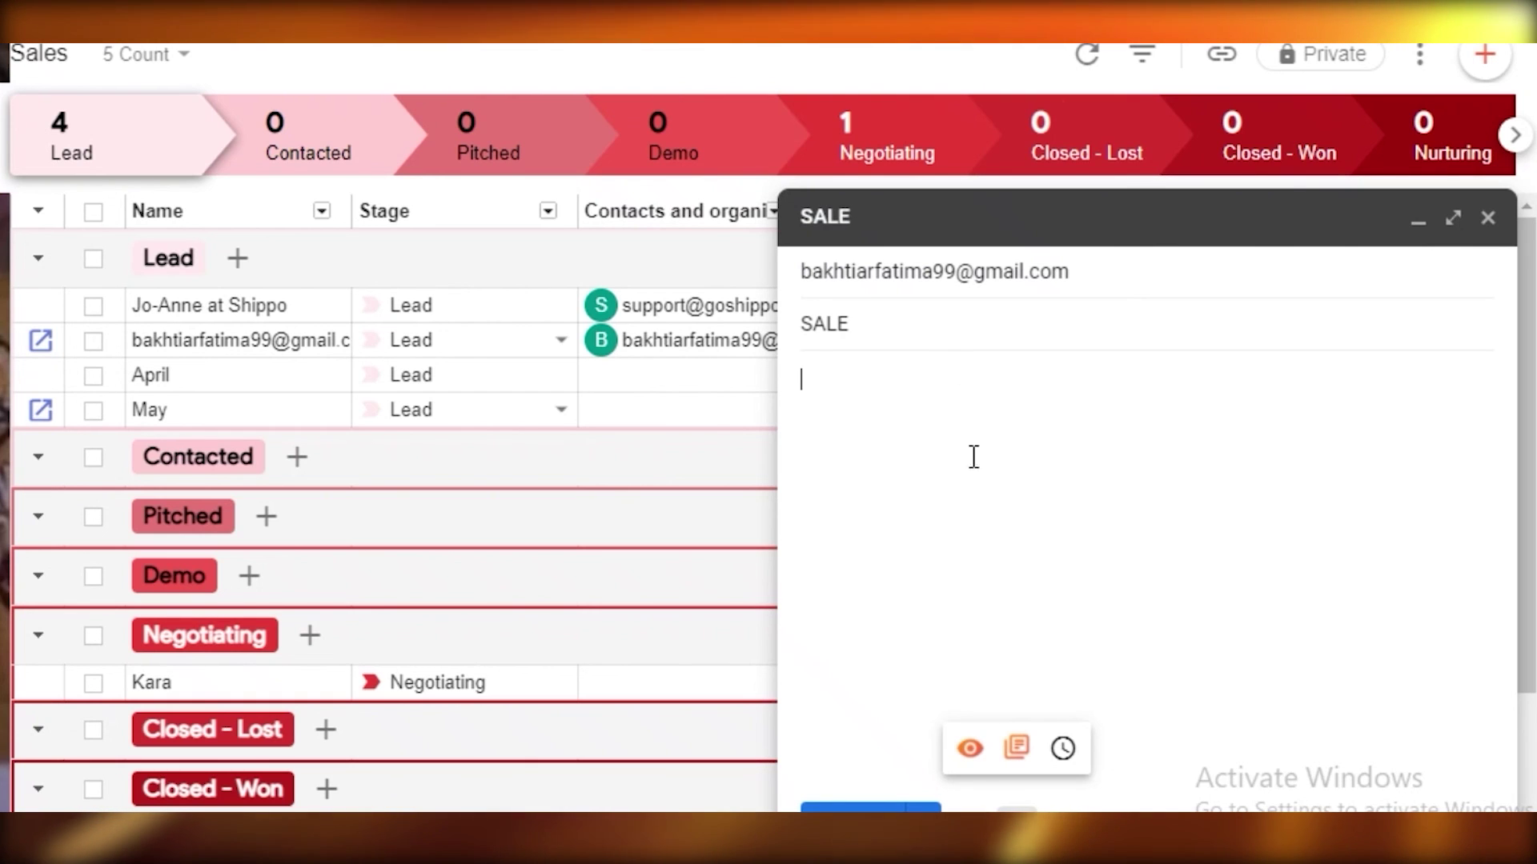
{"action": "left_click", "coordinate": [1063, 747]}
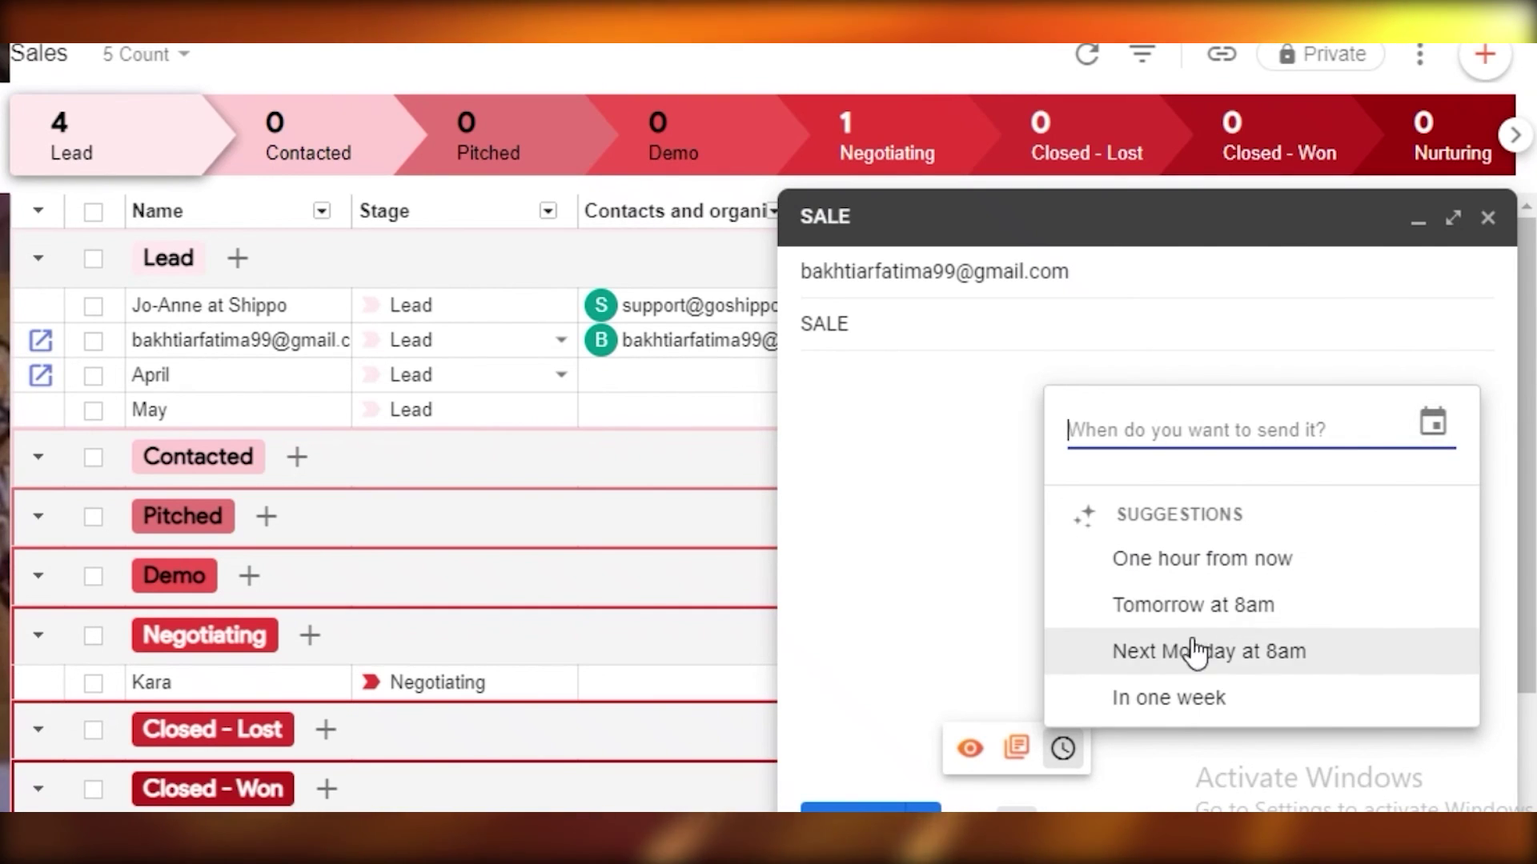
{"action": "left_click", "coordinate": [1154, 609]}
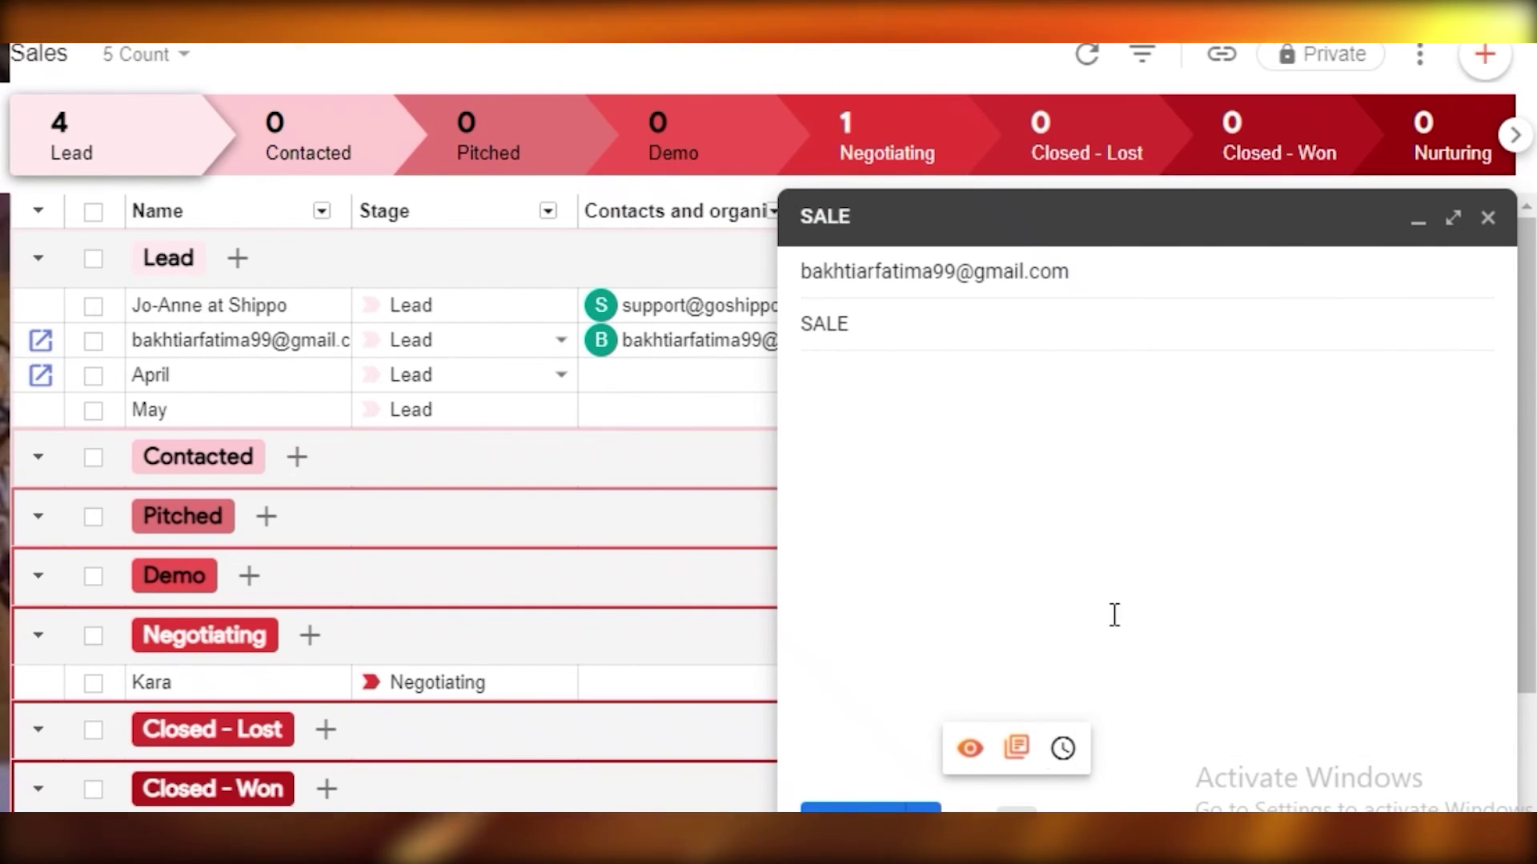